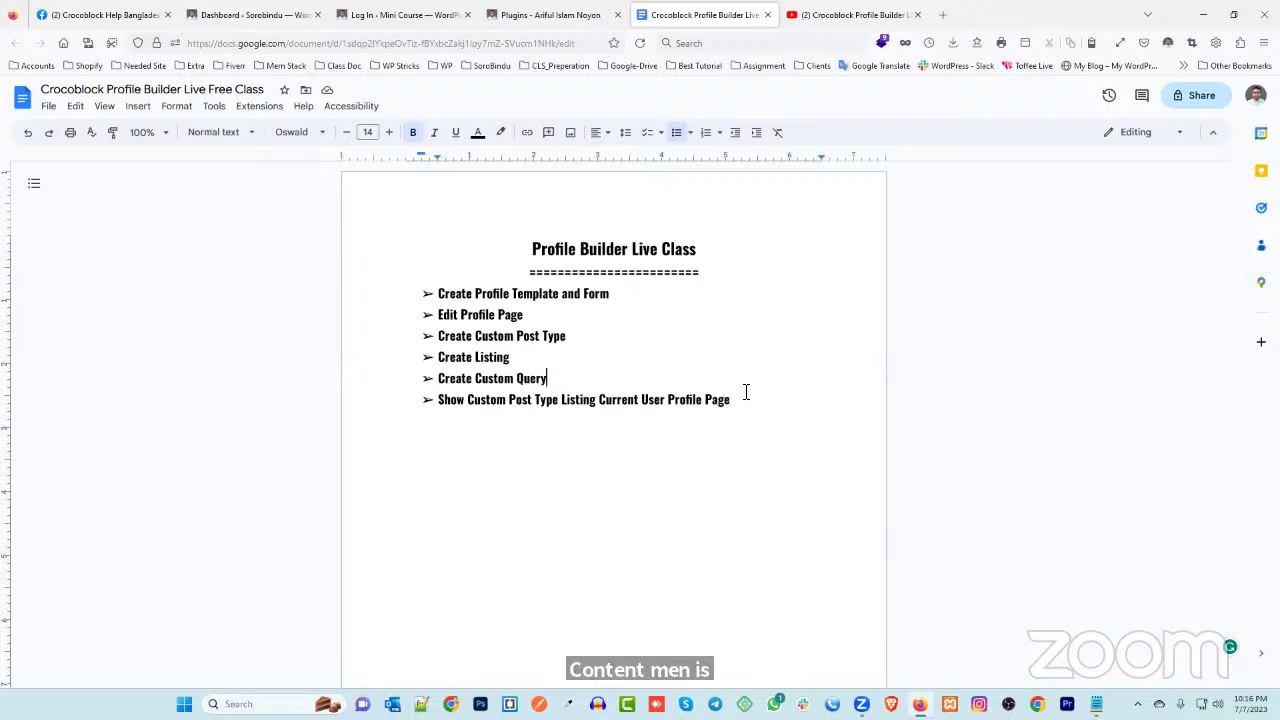
- Switch to the Sorobindu site's WordPress dashboard and deny the Zoom request to record the meeting locally
click(275, 17)
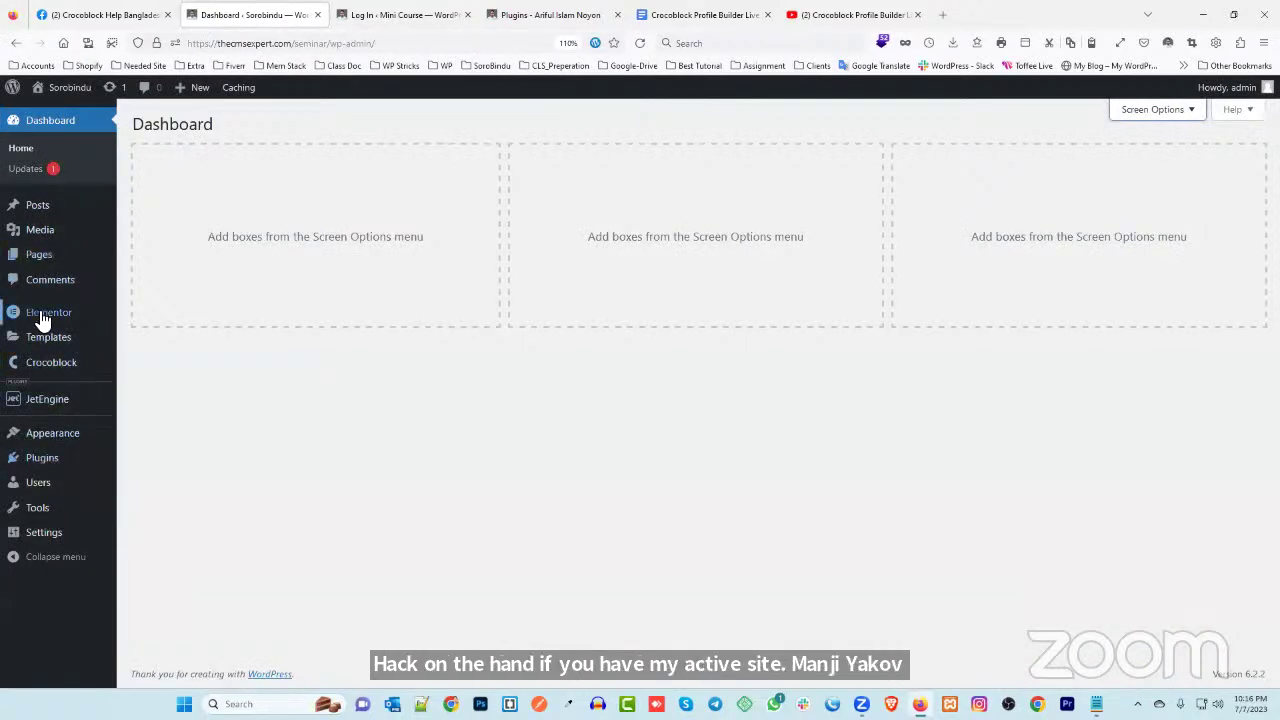
mouse_move(60, 232)
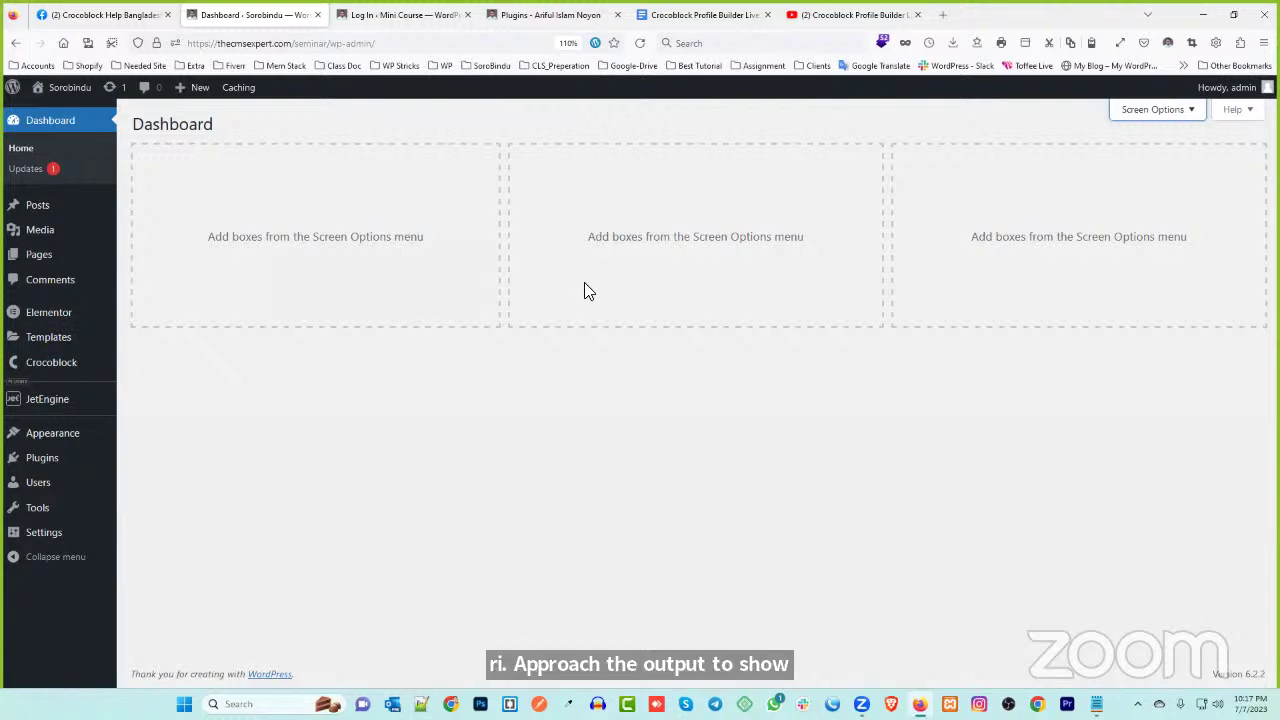
mouse_move(44, 211)
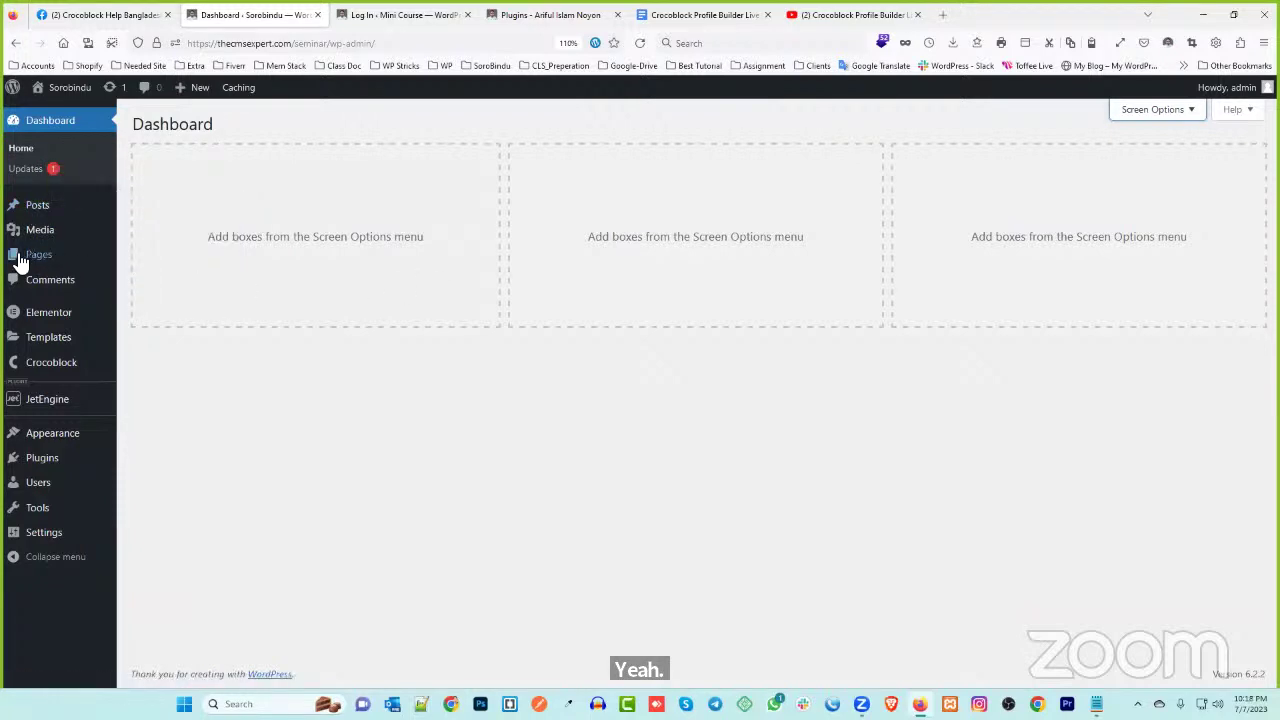
mouse_move(32, 256)
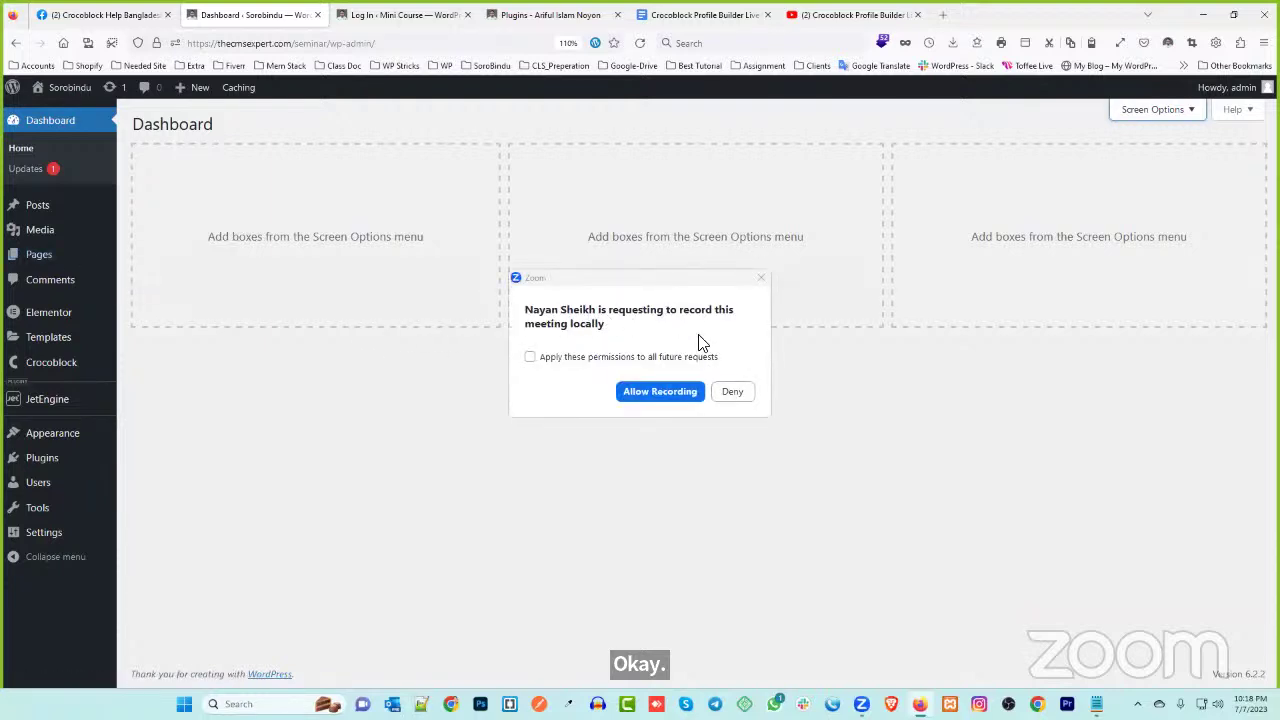
click(738, 391)
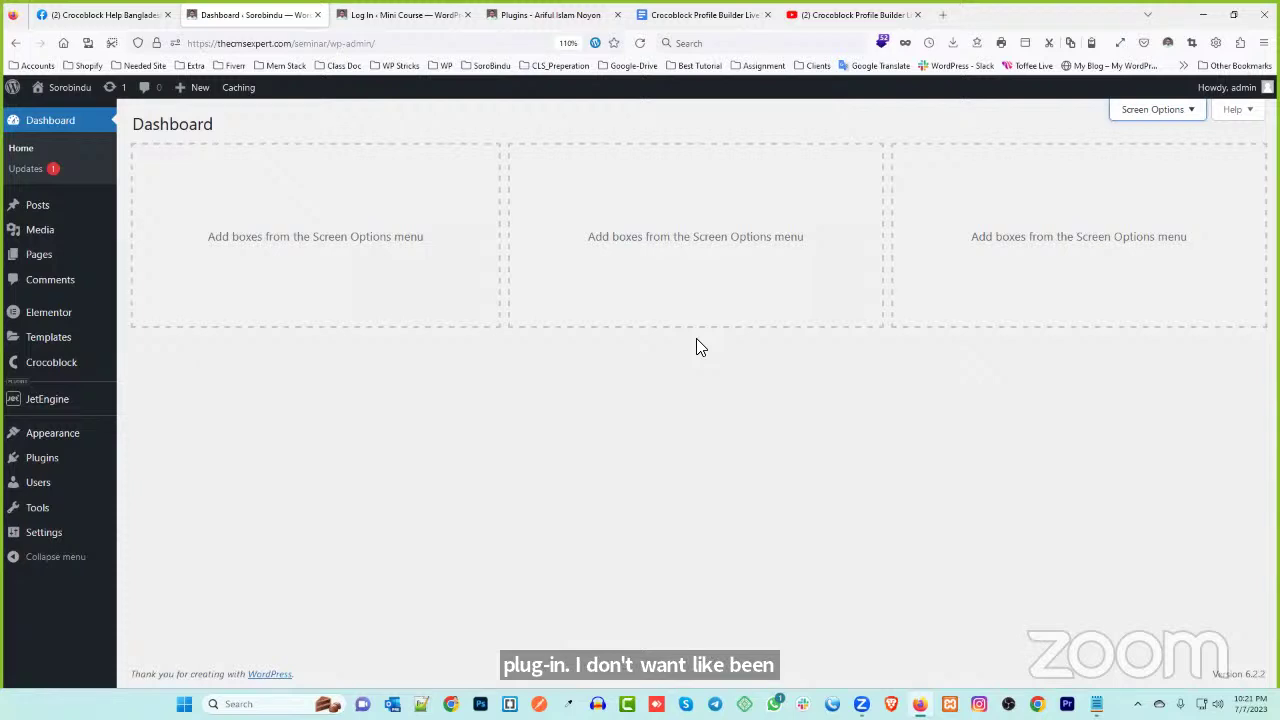
- Reload the Download Theme Plugins page on thecmsexpert.com and examine the first page of plugins, including Jet Engine
click(550, 14)
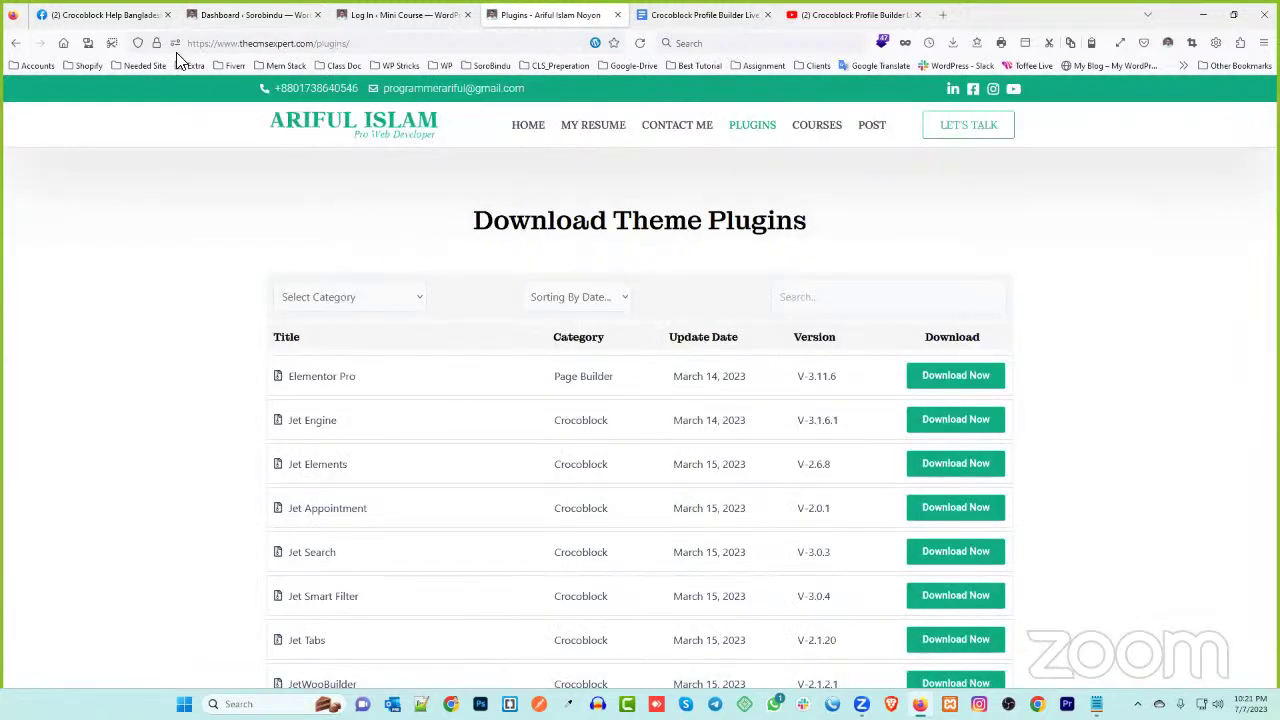
click(380, 43)
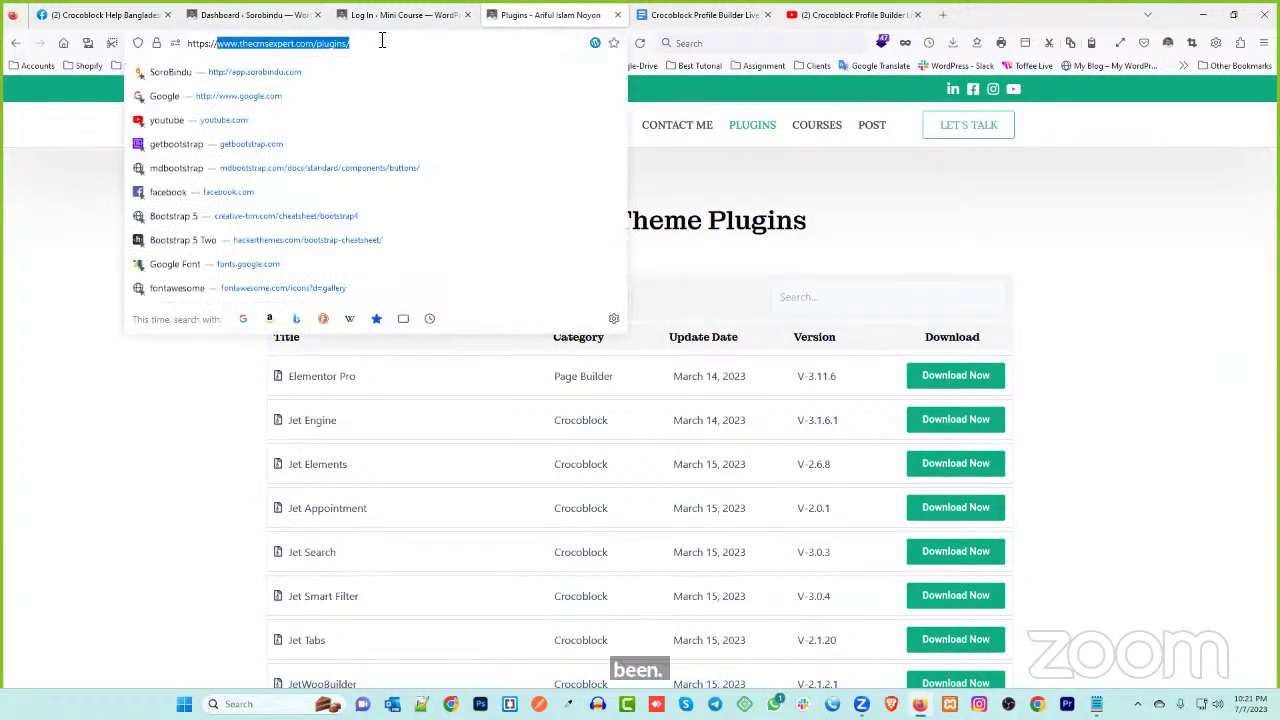
click(383, 43)
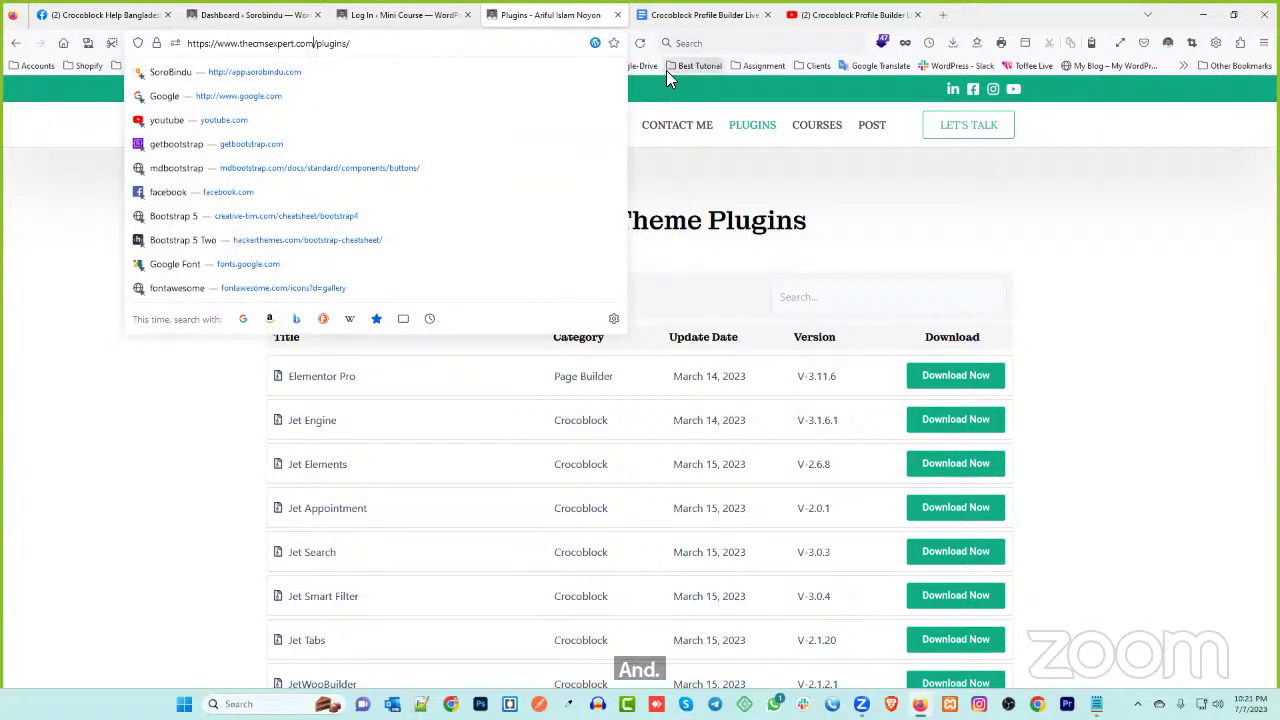
click(740, 128)
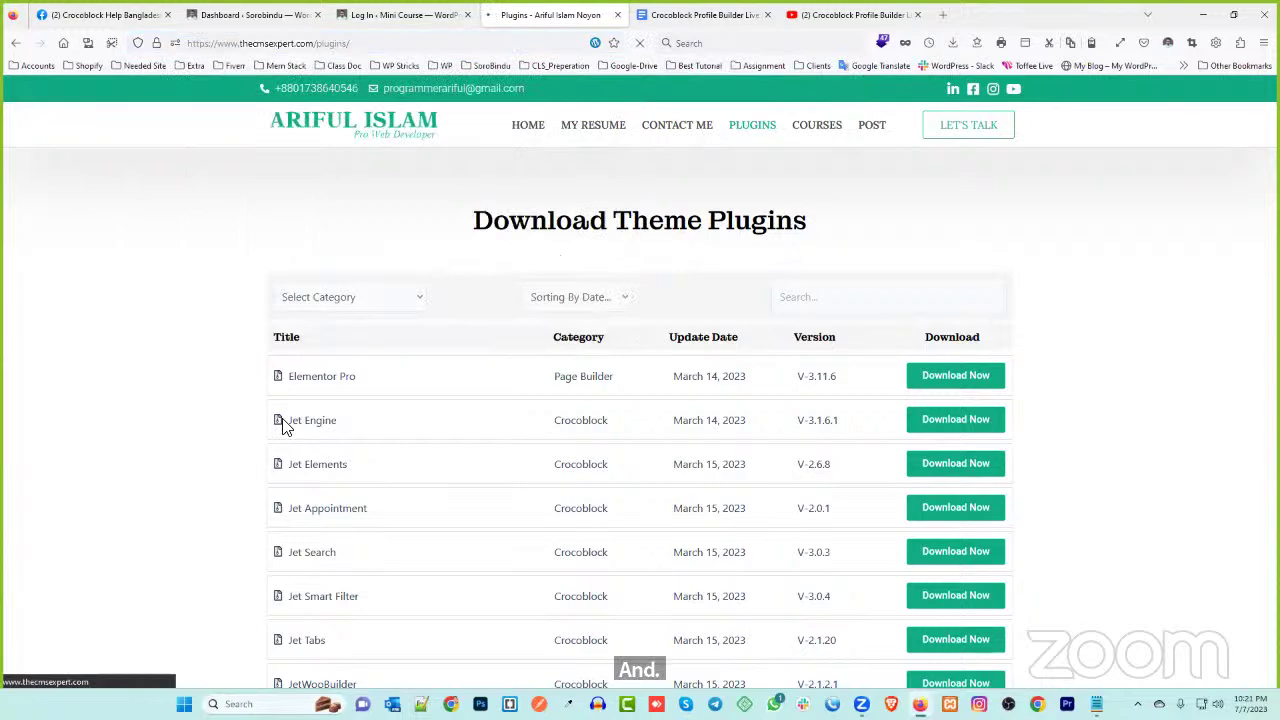
scroll(451, 411, down, 2)
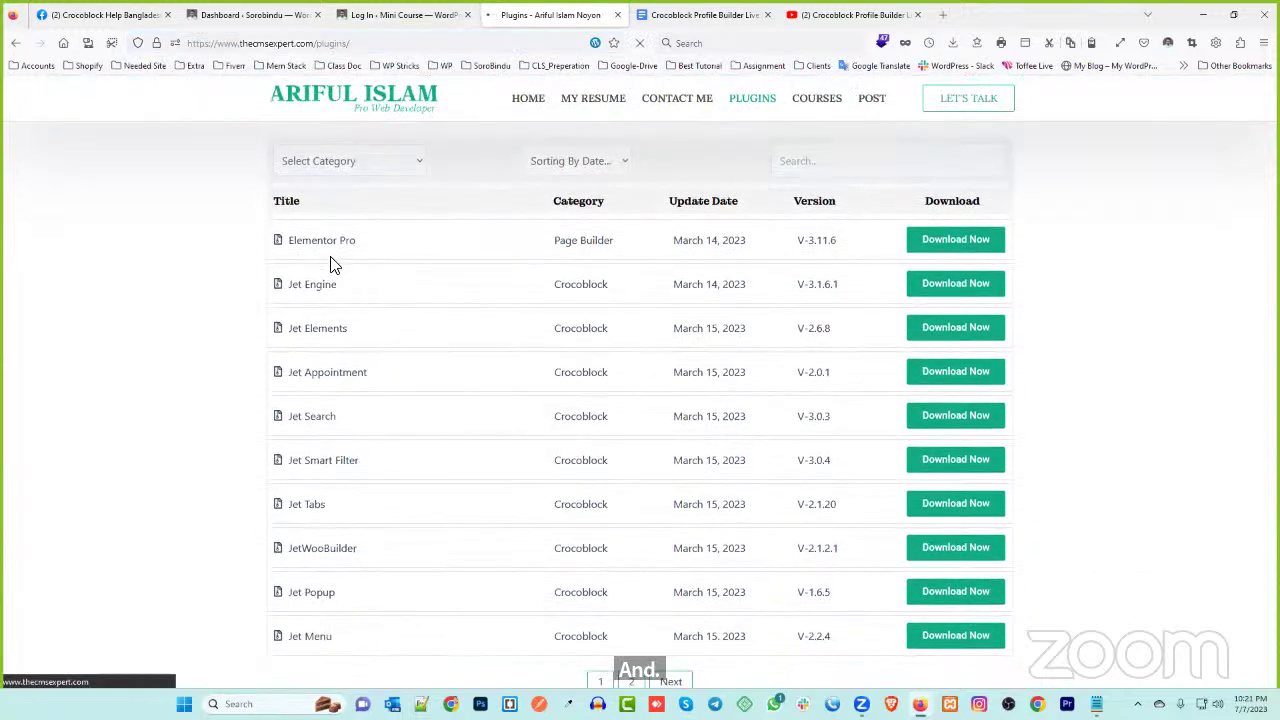
scroll(350, 372, down, 2)
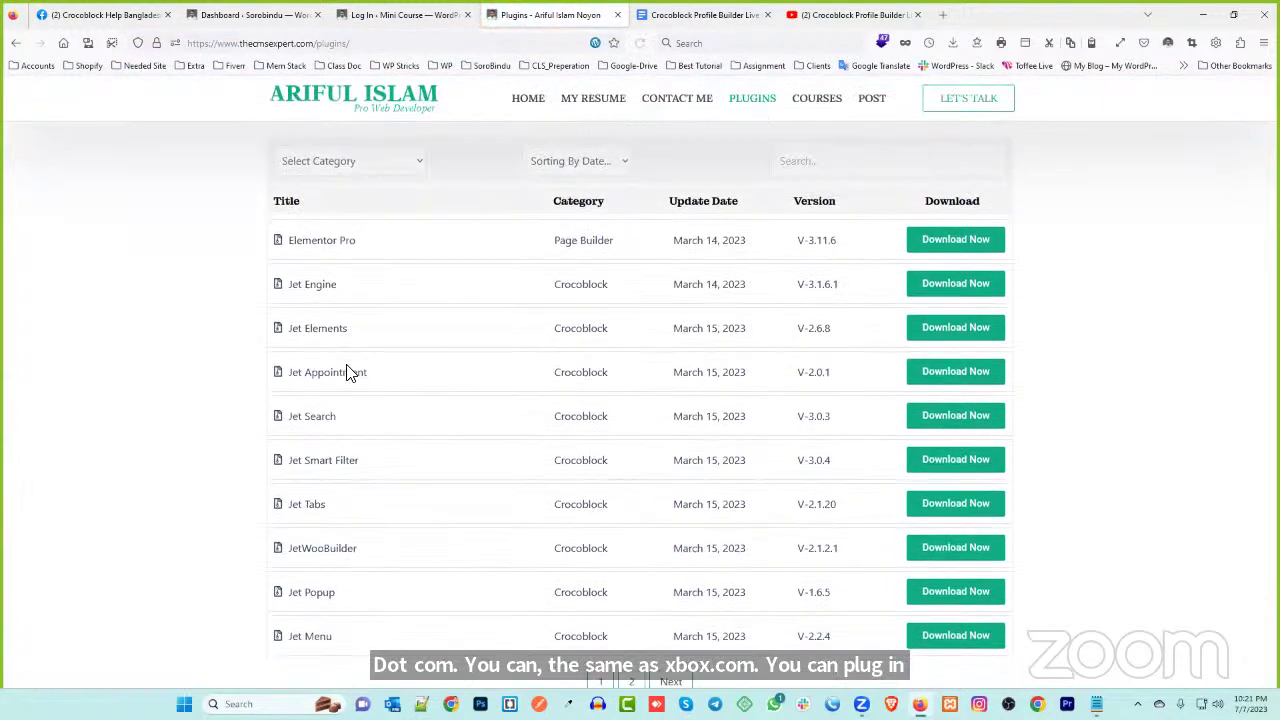
scroll(340, 374, down, 5)
scroll(310, 368, up, 6)
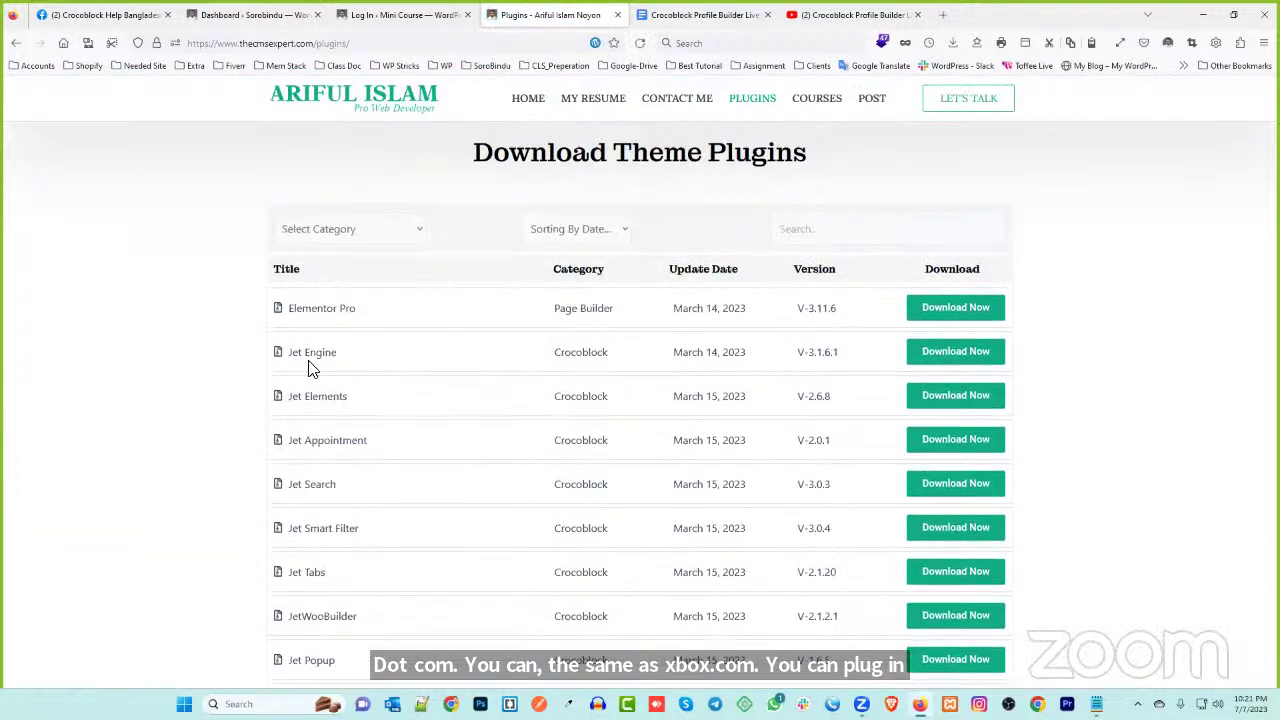
drag(304, 354, 367, 358)
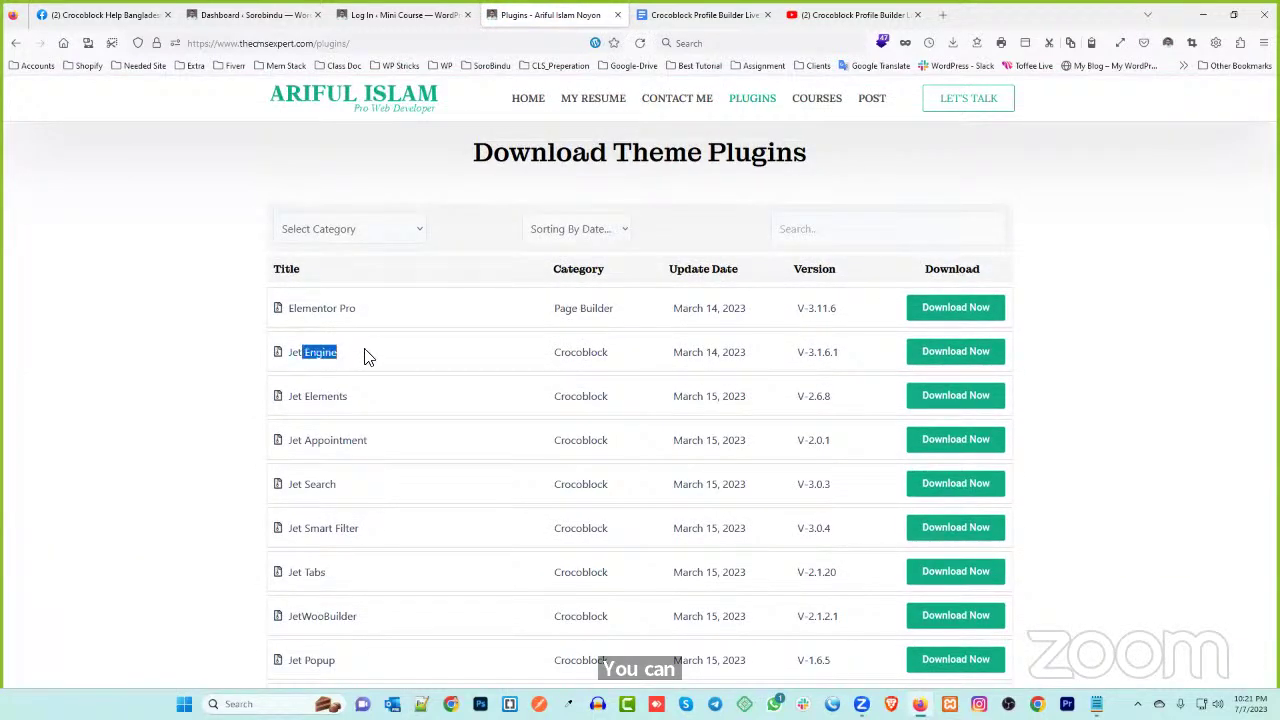
click(414, 405)
scroll(226, 400, down, 2)
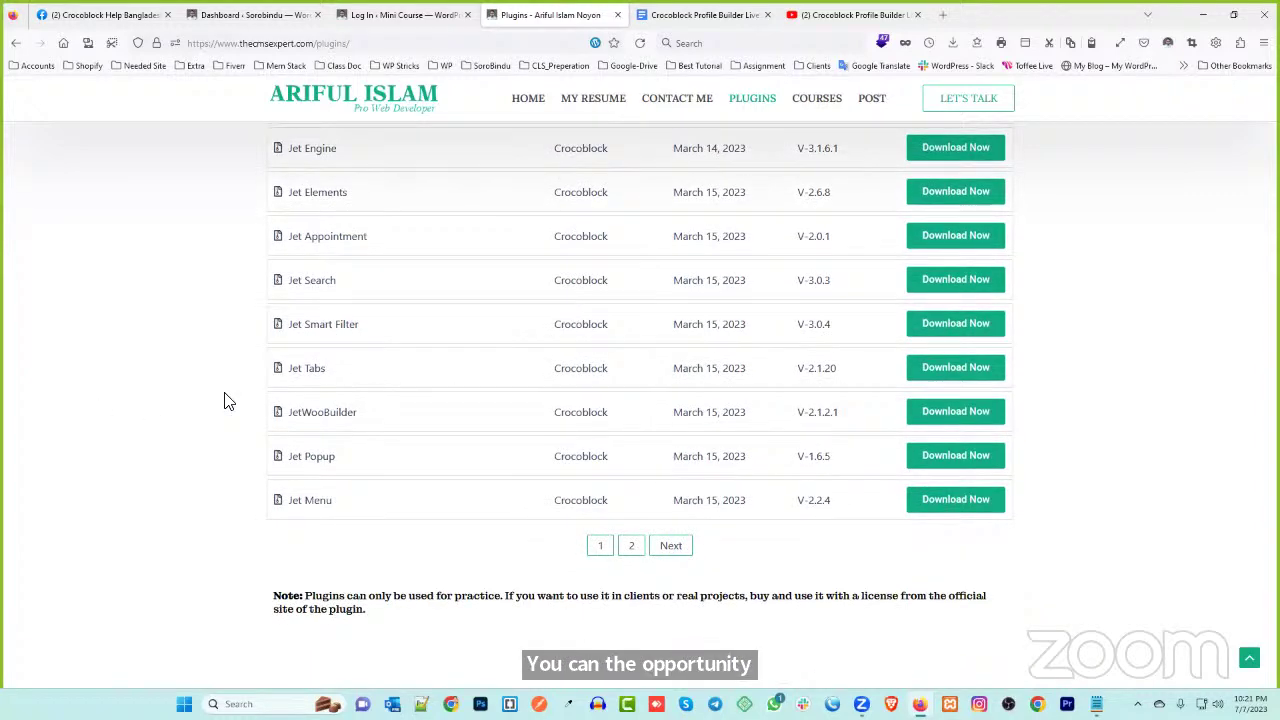
- Go to page 2 of the plugin list and examine the Crocoblock All Addons entry and the usage note
scroll(300, 405, up, 1)
click(645, 618)
scroll(500, 570, down, 1)
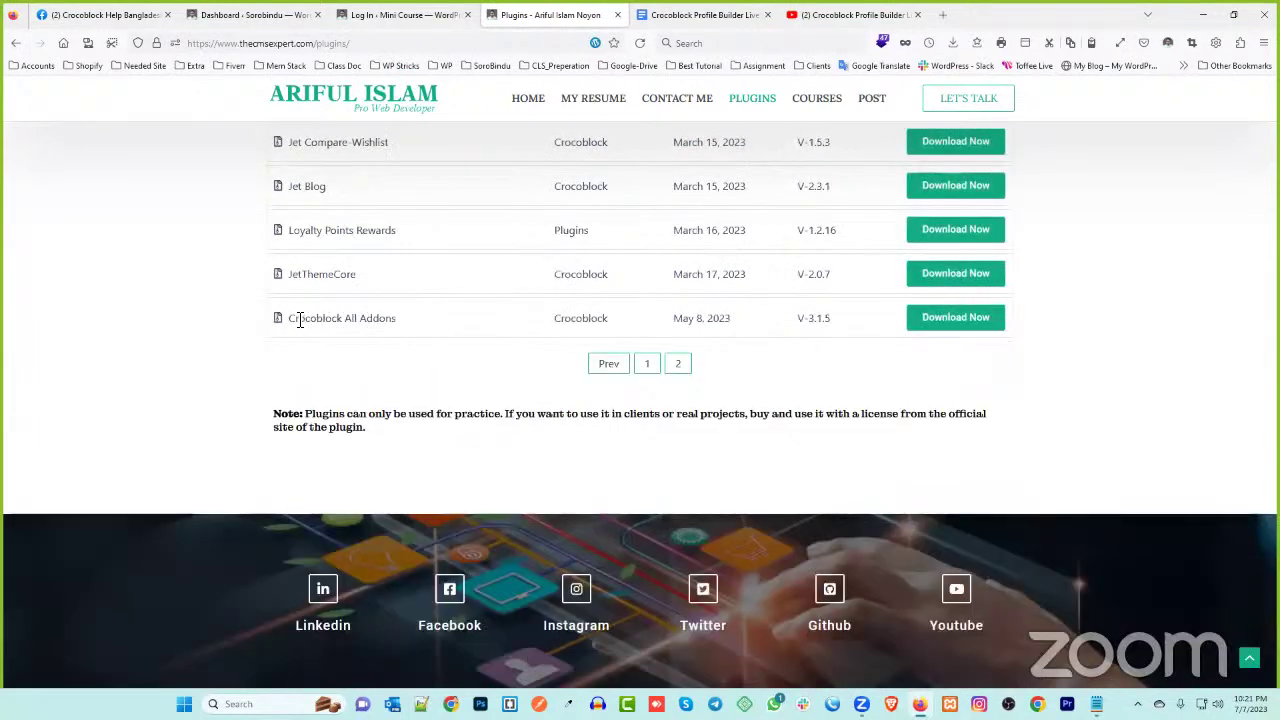
drag(296, 318, 418, 322)
click(420, 358)
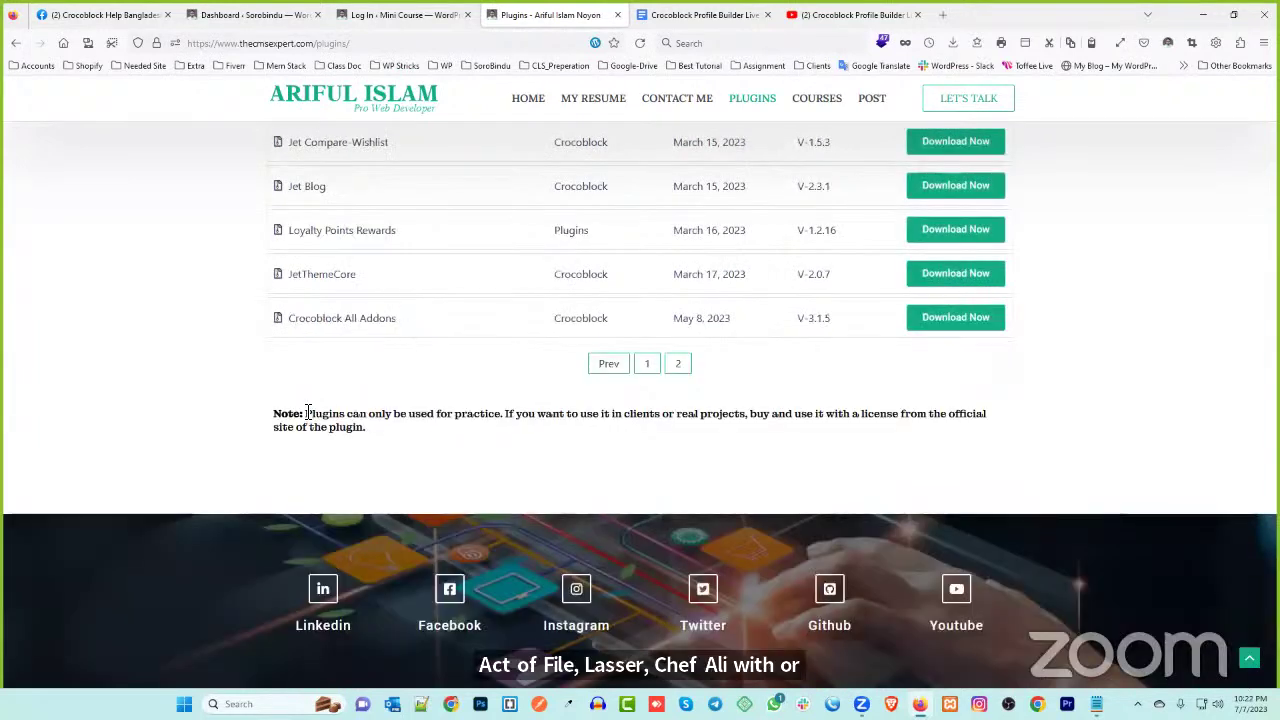
drag(306, 413, 398, 447)
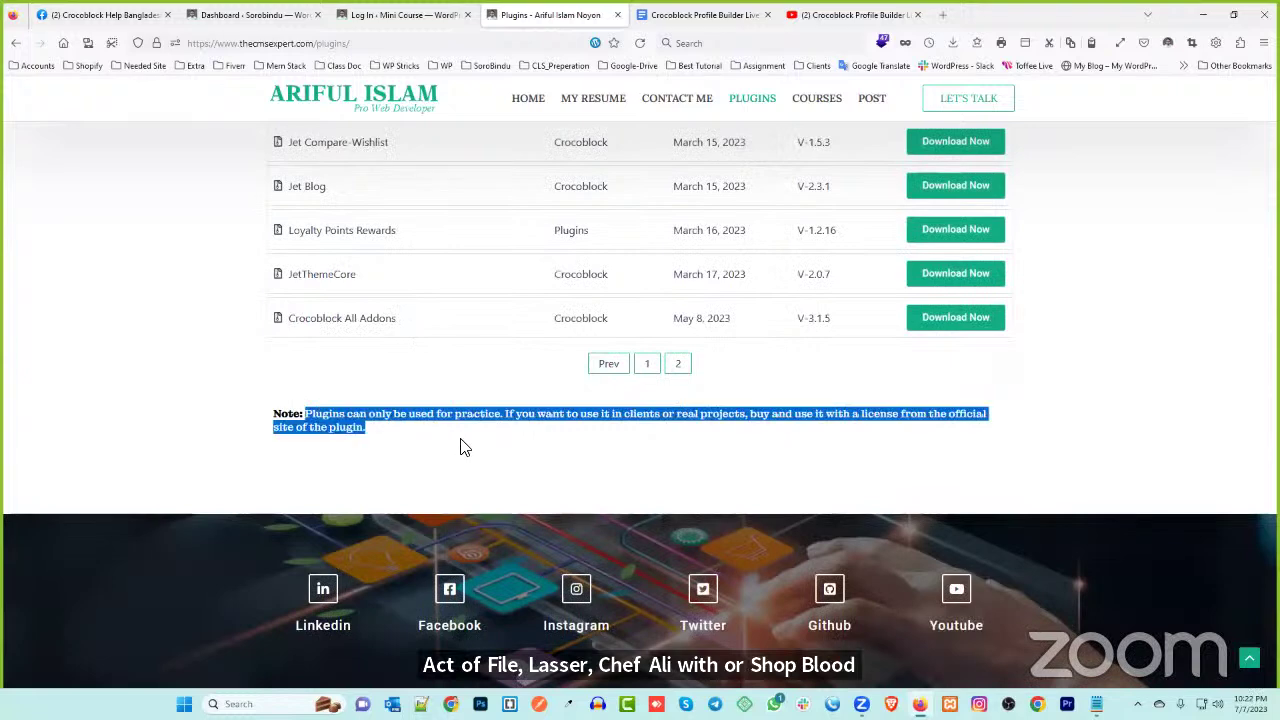
scroll(466, 447, up, 3)
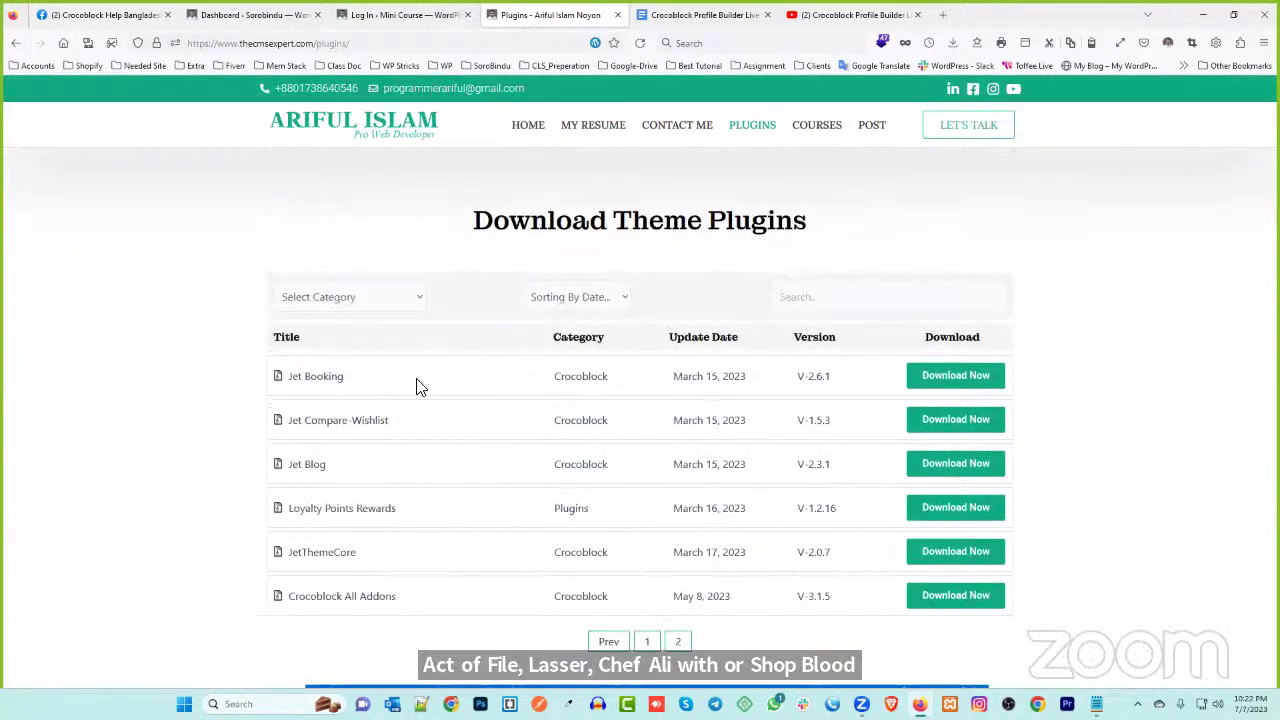
- Enable the Profile Builder module in the Sorobindu site's JetEngine dashboard and save the module settings
click(263, 12)
mouse_move(56, 403)
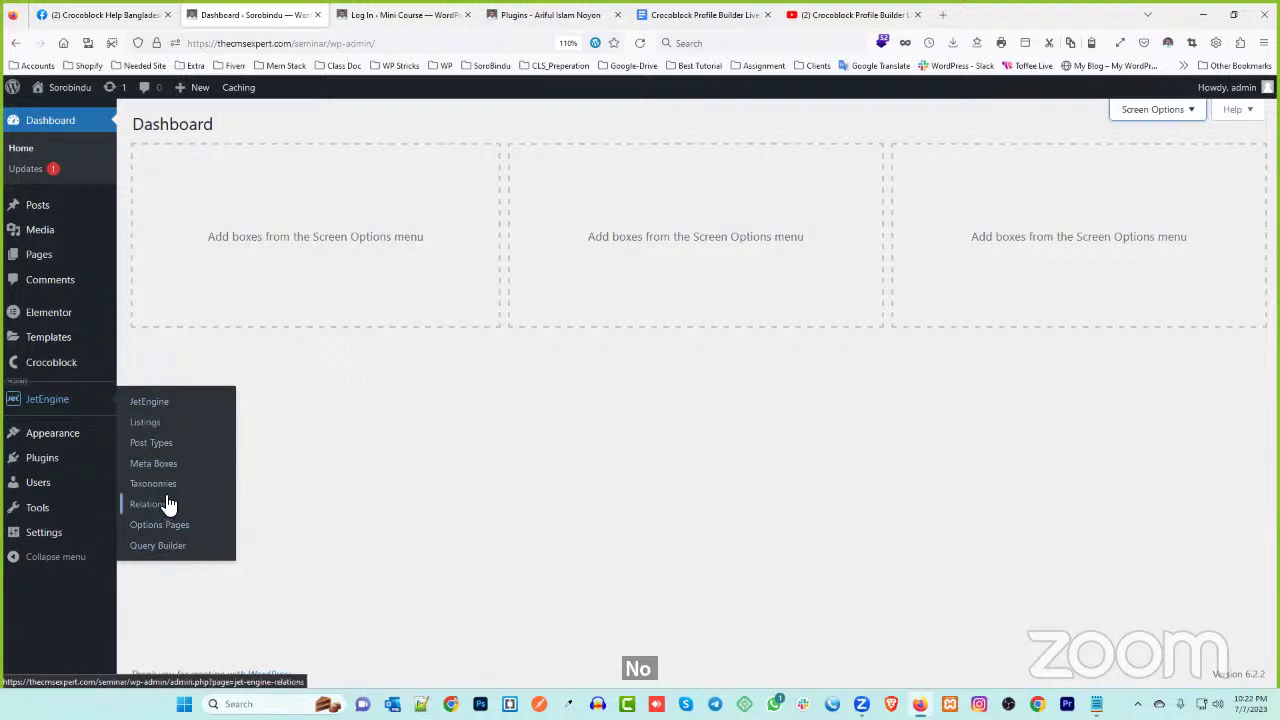
click(155, 409)
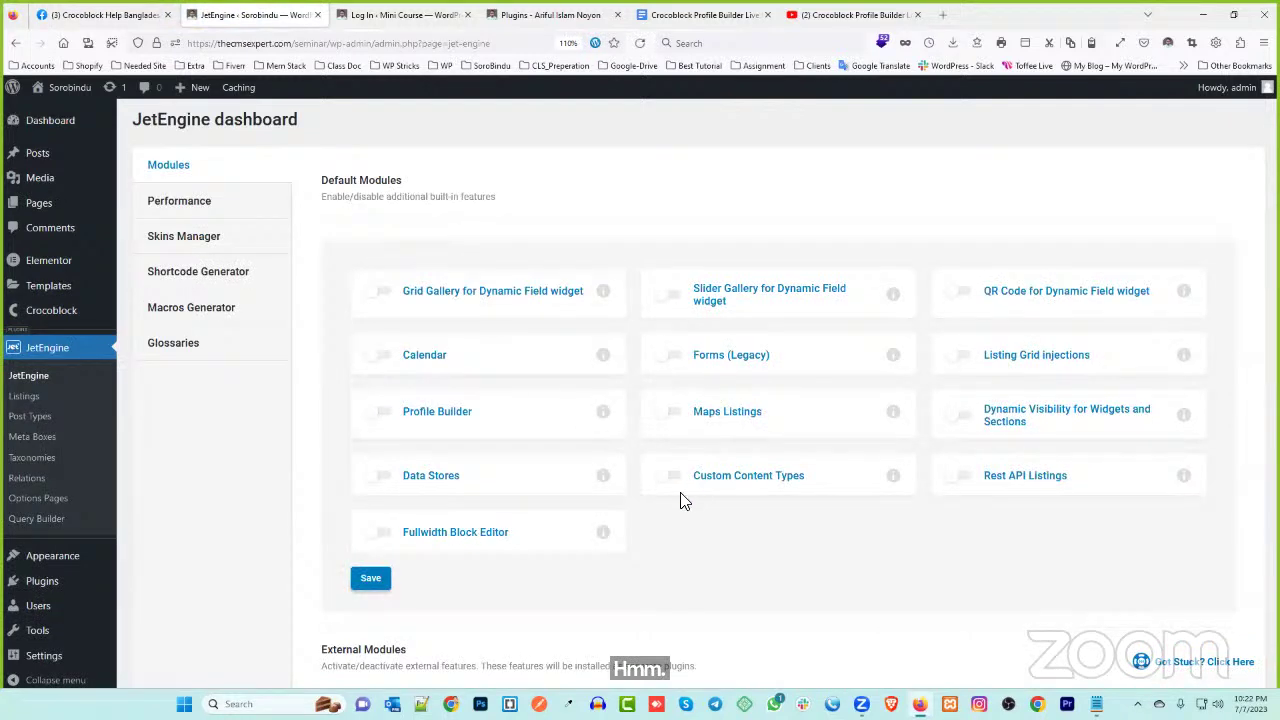
click(383, 420)
click(370, 578)
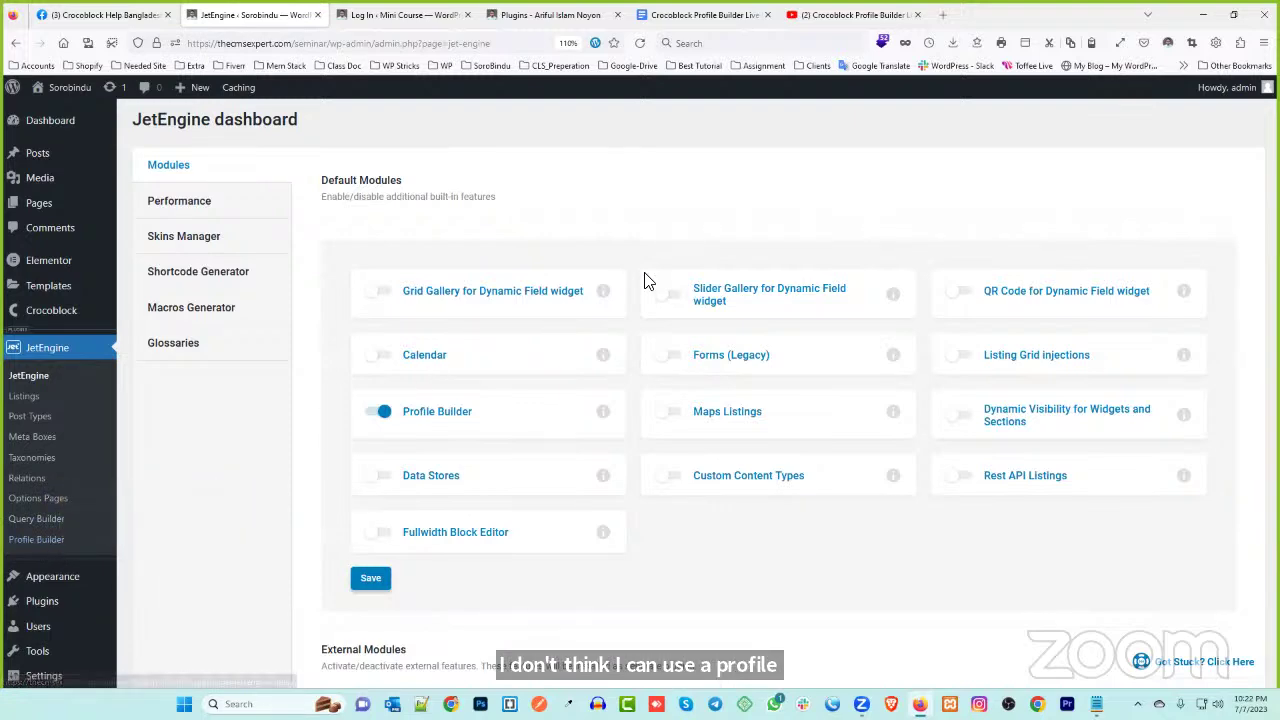
click(945, 15)
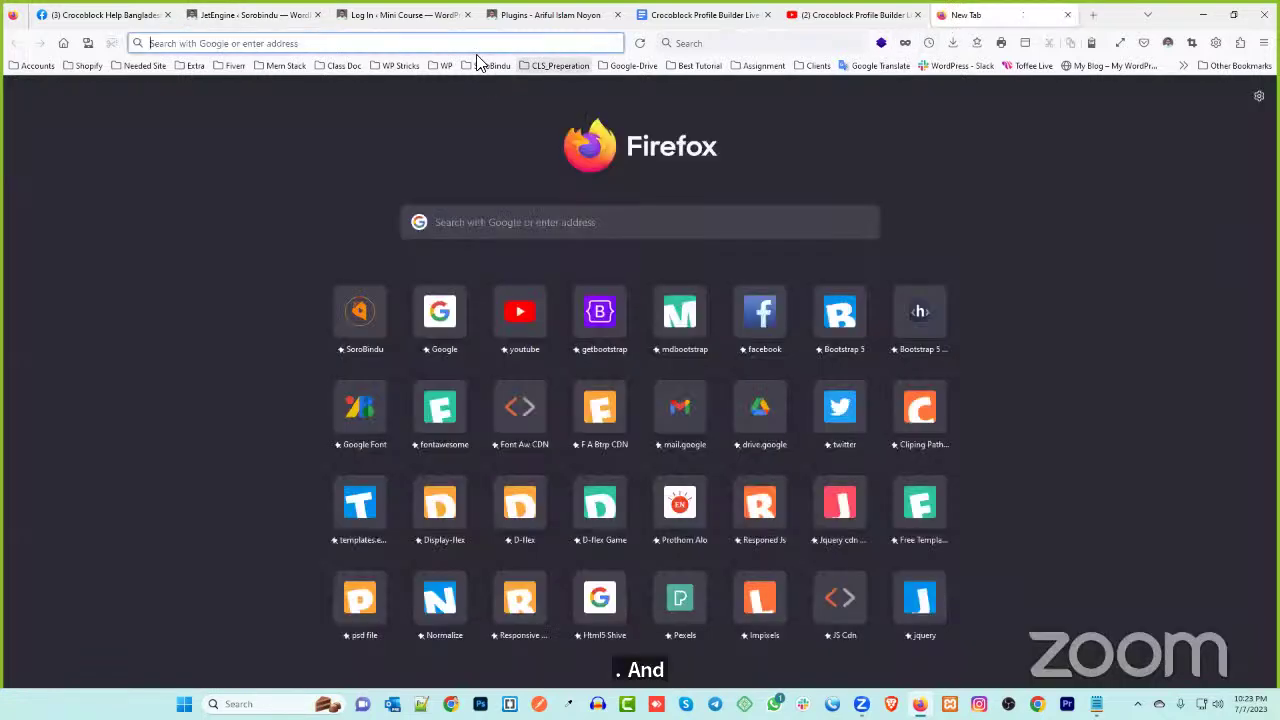
click(463, 44)
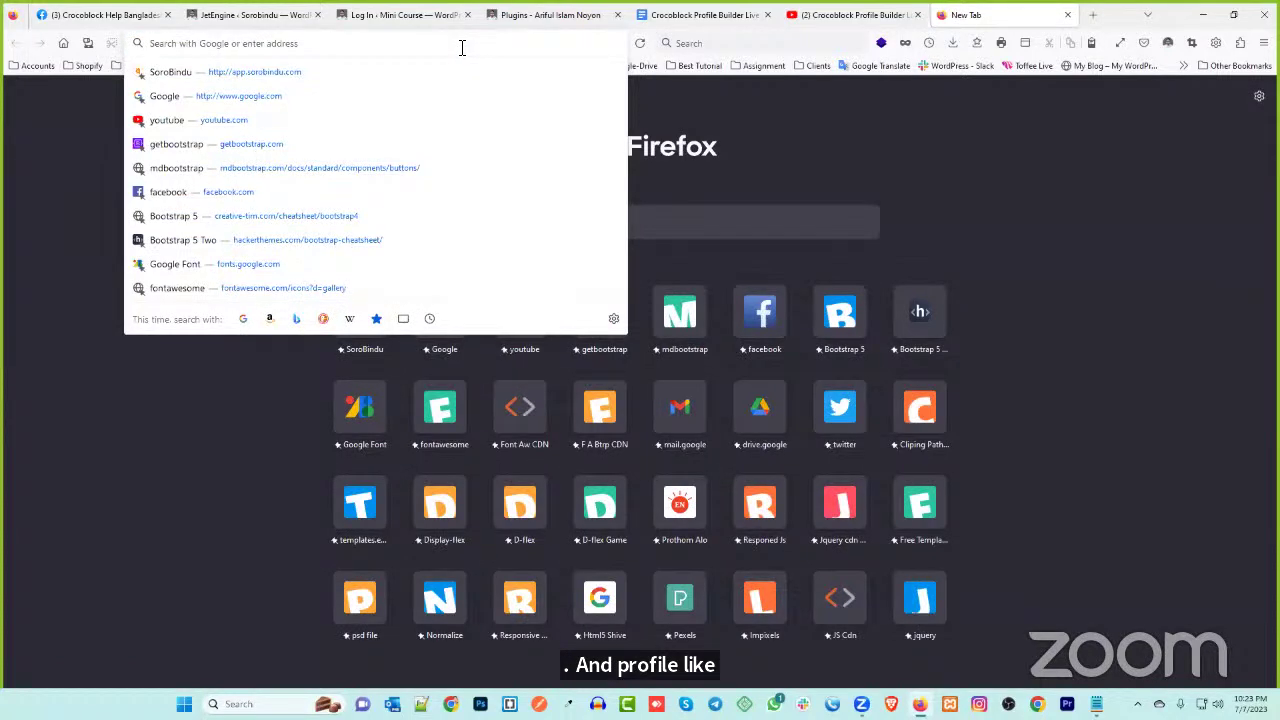
text(thecmsexpert.com/)
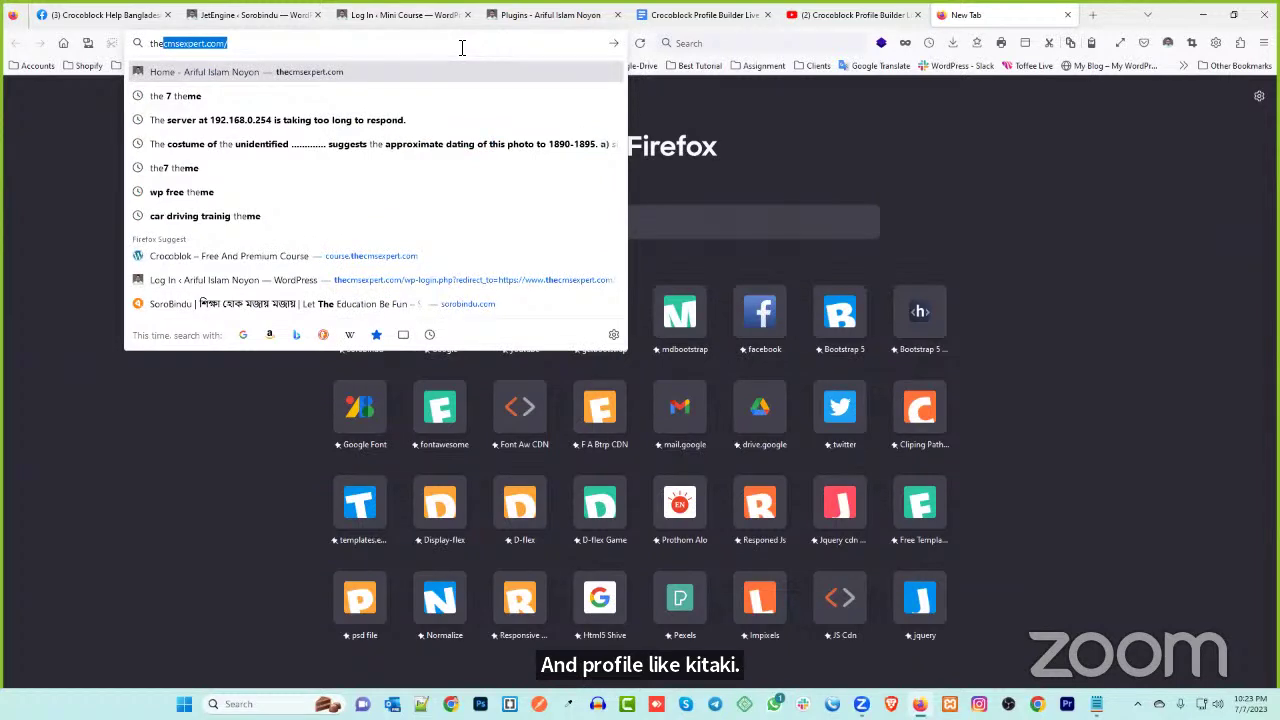
key(Right)
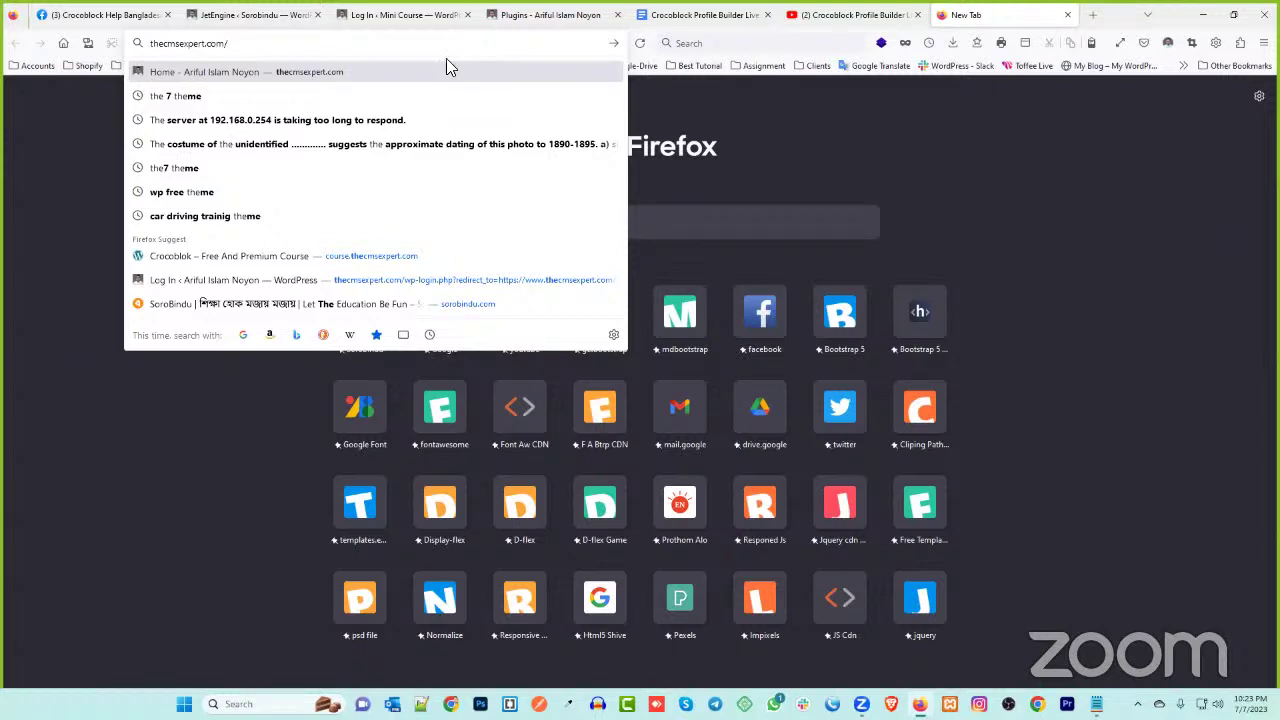
- Return to the JetEngine dashboard, enable the Forms (Legacy) module, and save the module settings
click(286, 14)
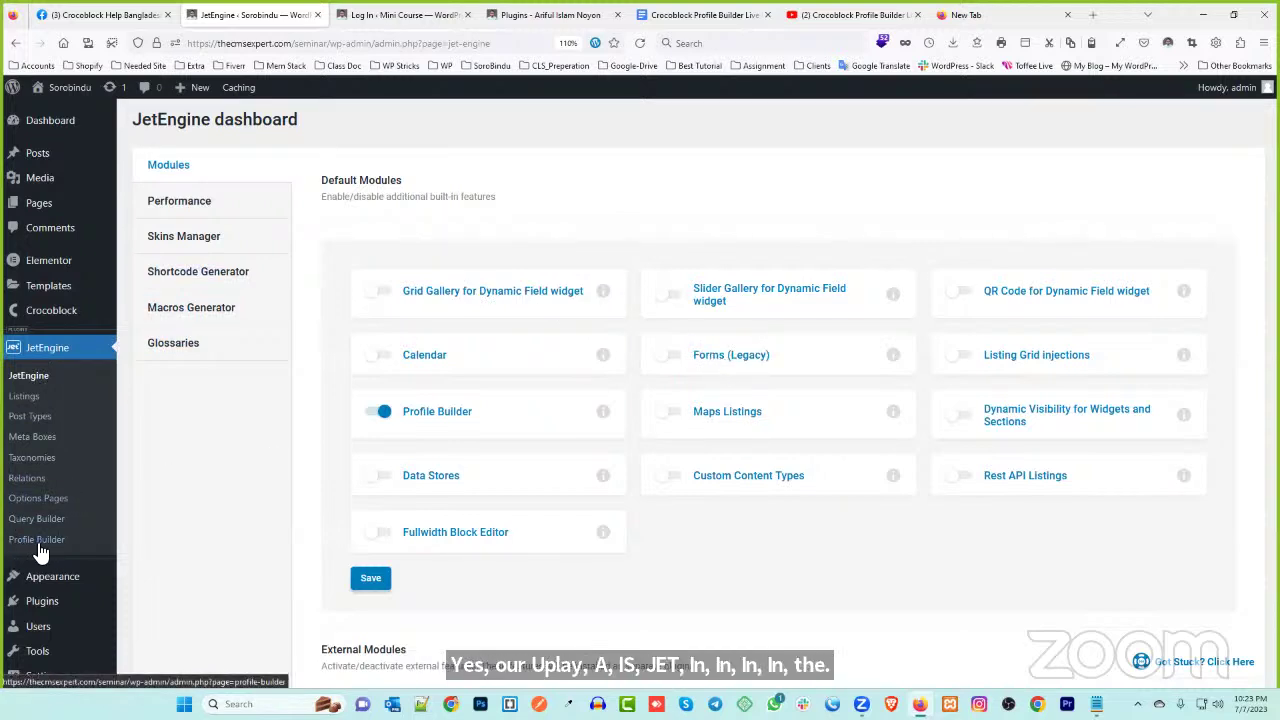
click(673, 357)
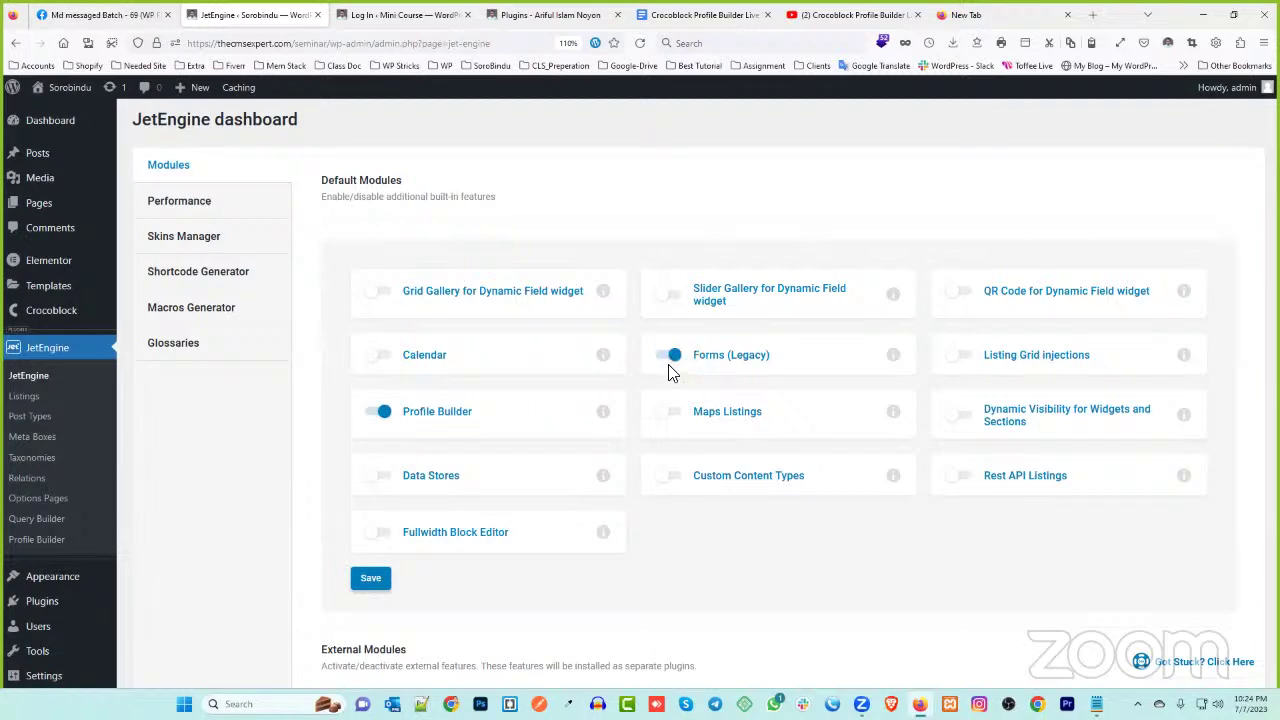
click(390, 578)
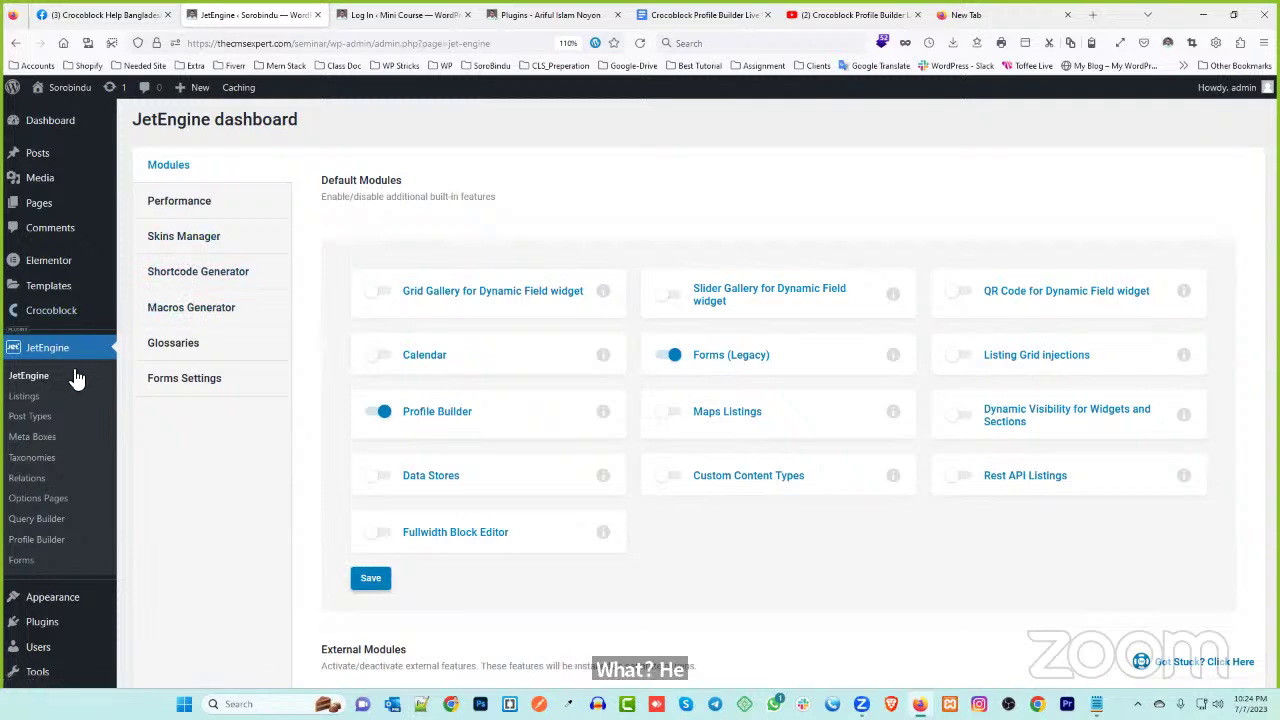
- Import JetEngine's "User profile with editable content" and "Editable user settings page for user profile" presets through the Skins Manager
click(57, 128)
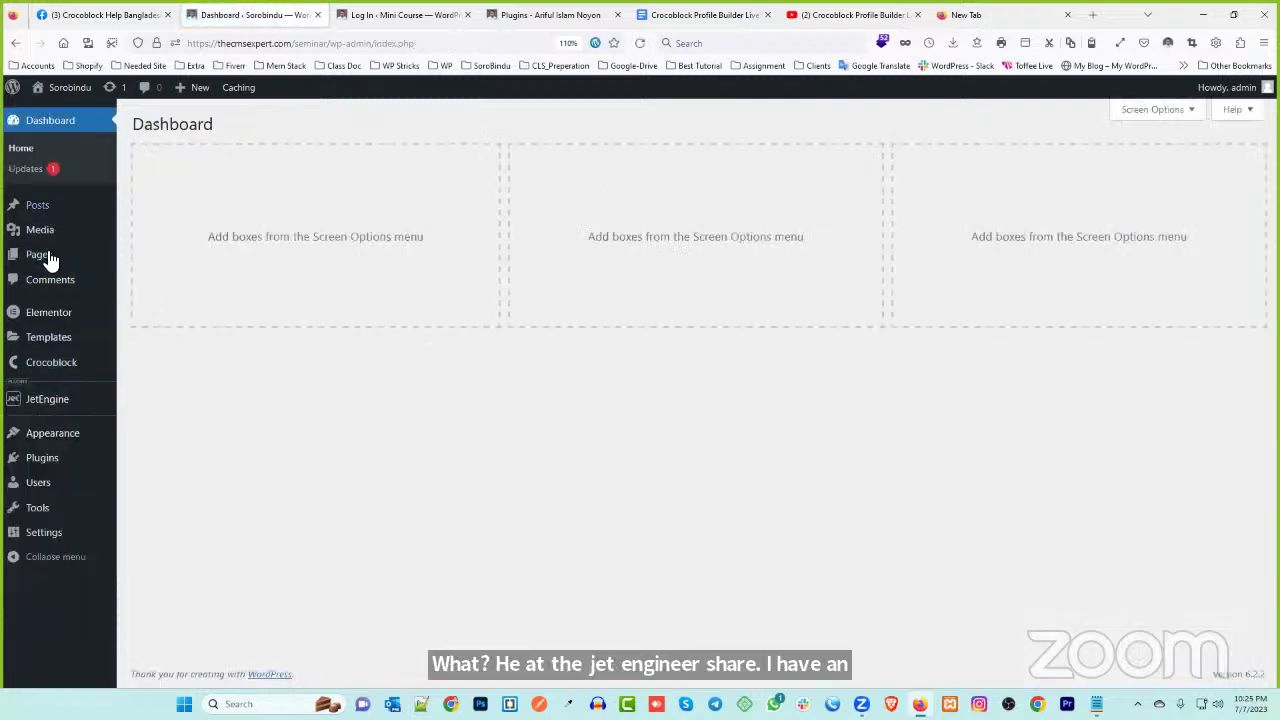
mouse_move(51, 409)
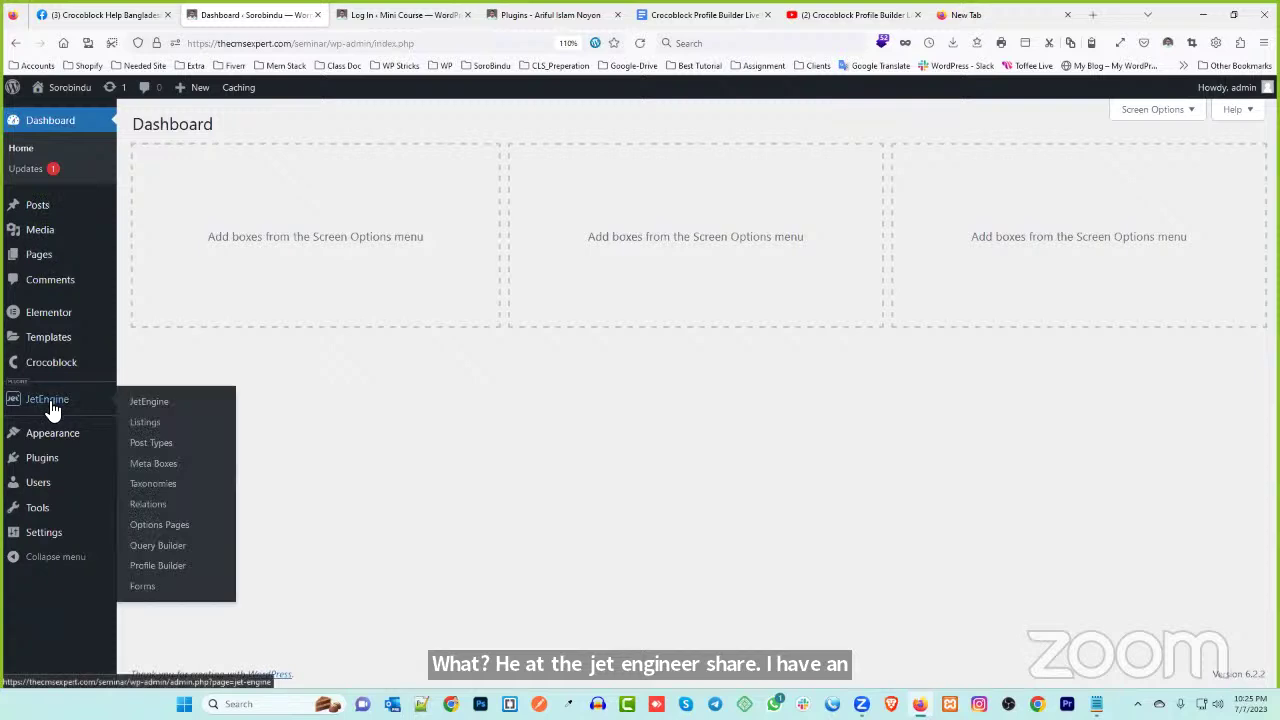
click(163, 406)
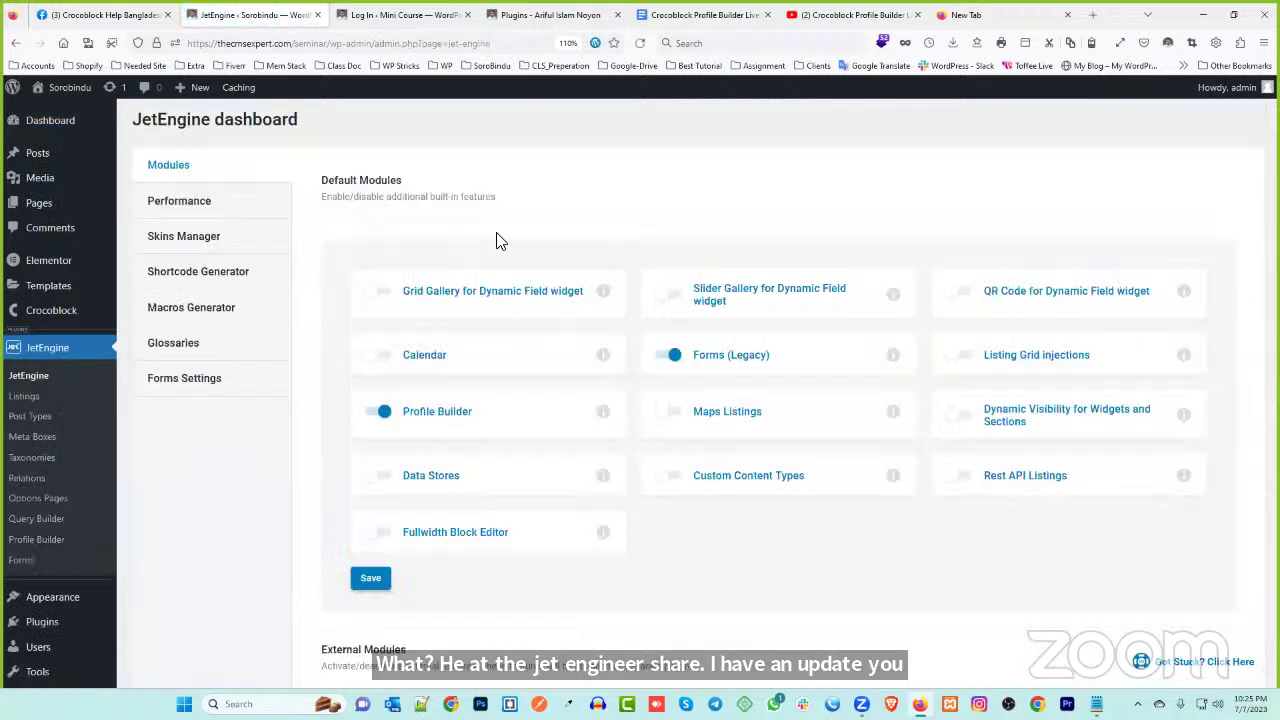
click(205, 240)
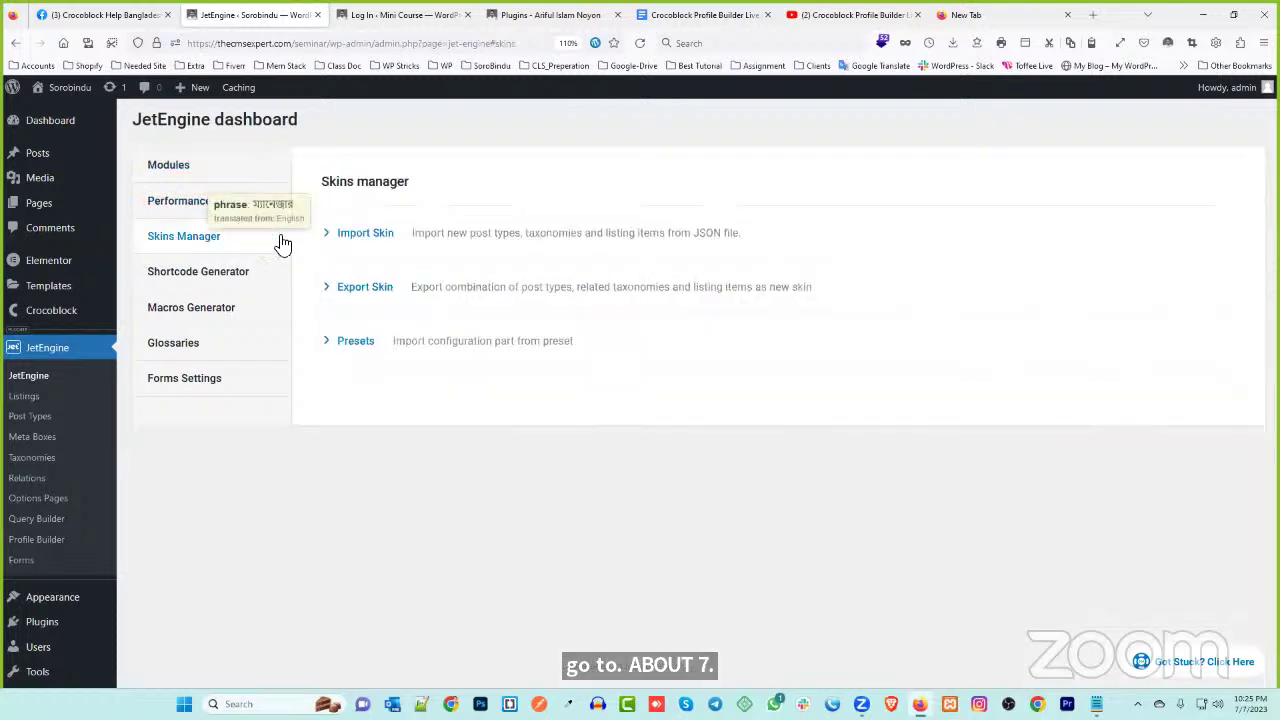
click(355, 343)
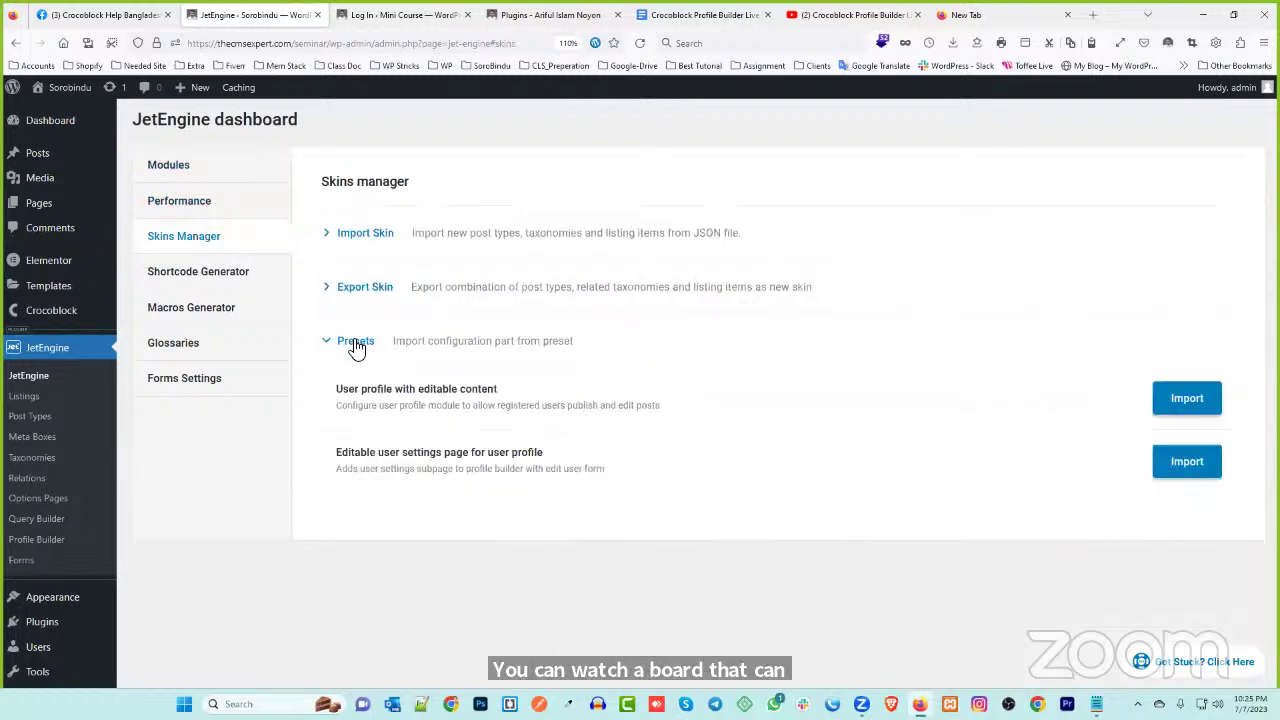
click(1180, 400)
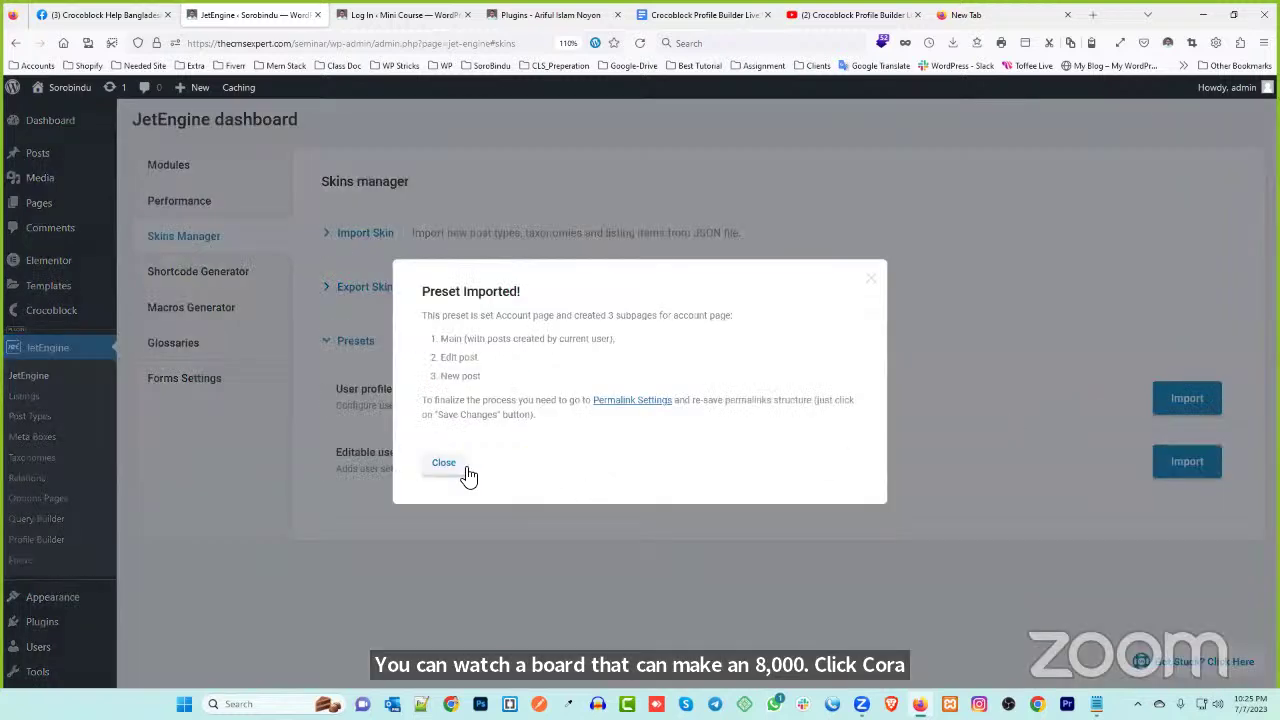
click(460, 466)
click(1184, 461)
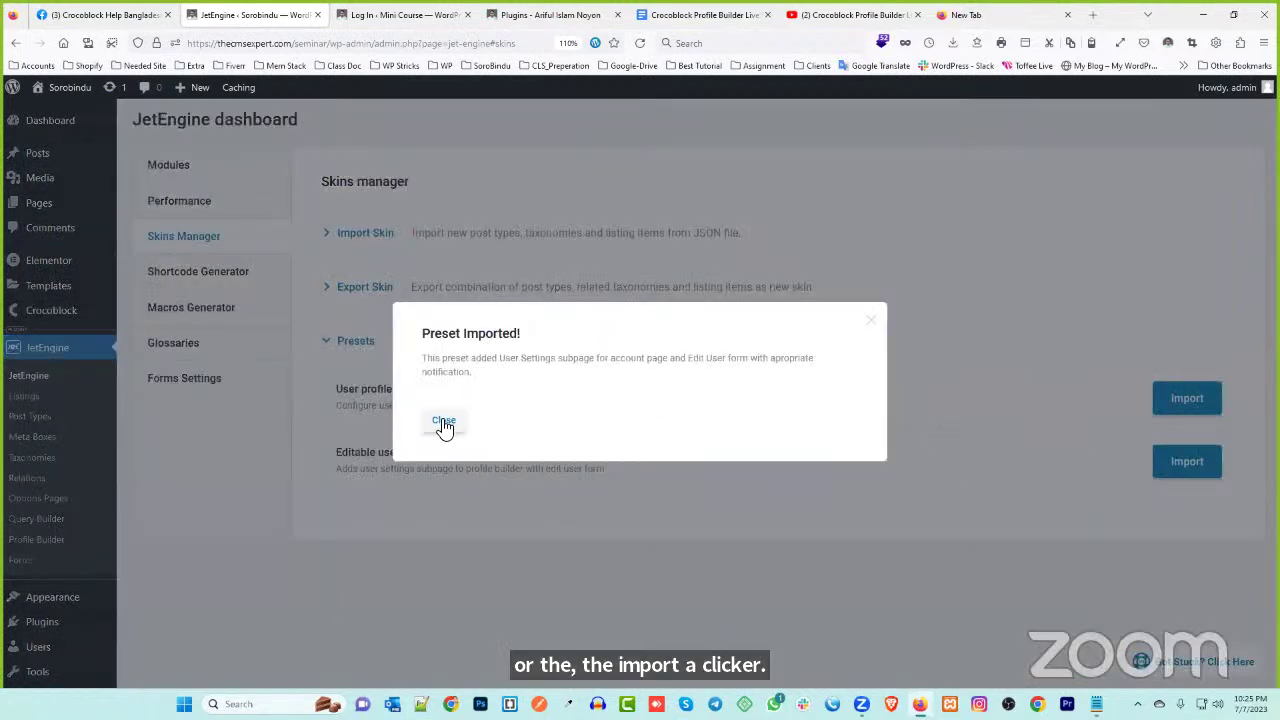
- Dismiss the preset import notice and open JetEngine's Forms list to examine the imported Edit User, Edit Post and New Post forms
click(445, 421)
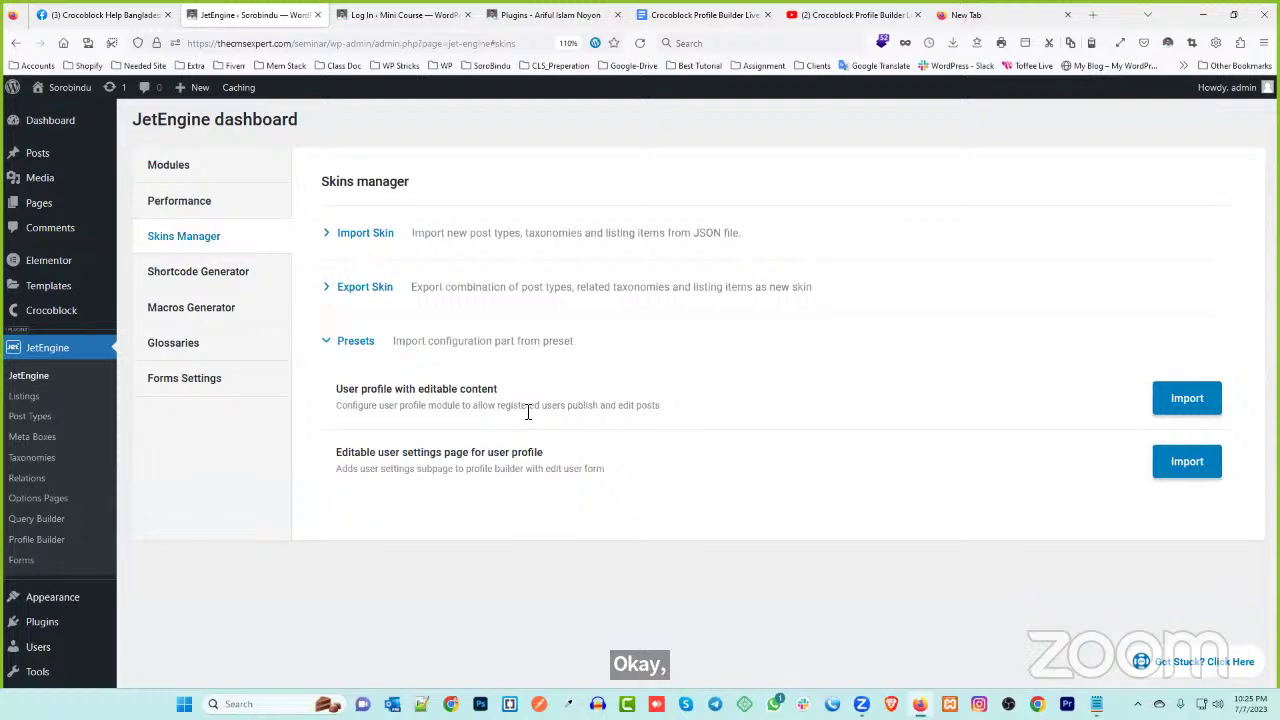
mouse_move(528, 412)
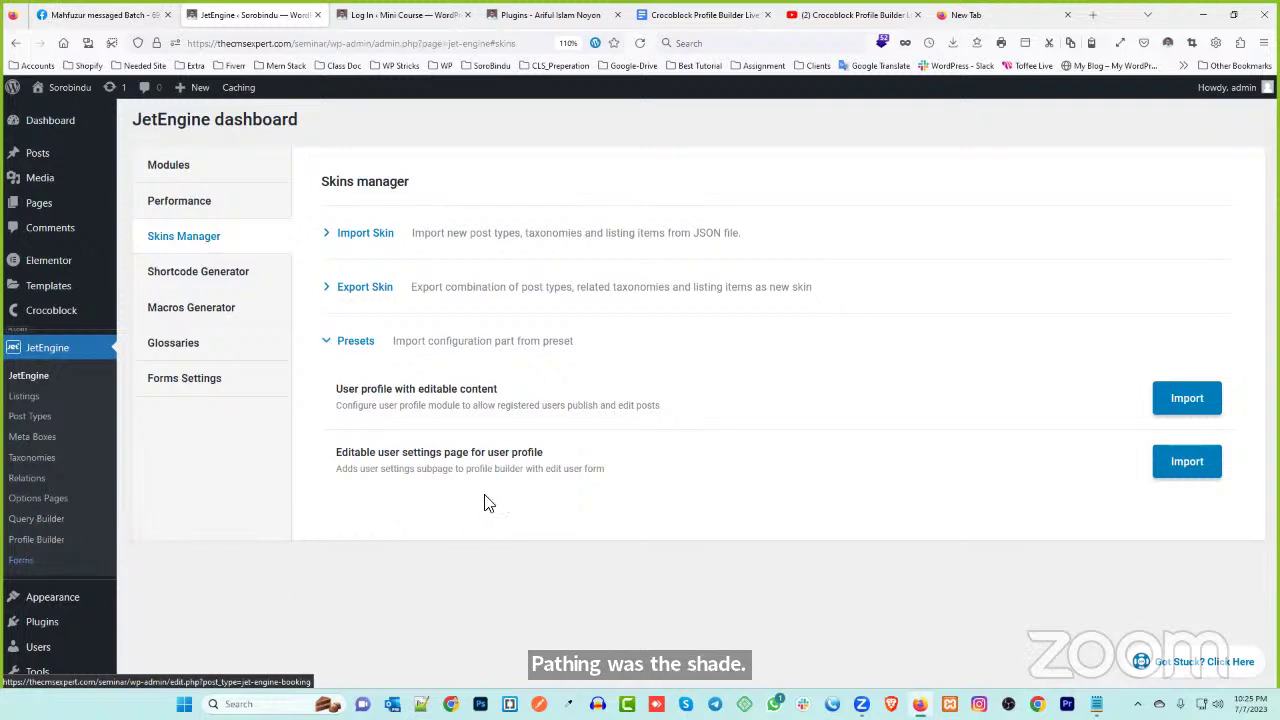
drag(342, 389, 495, 425)
drag(343, 452, 410, 459)
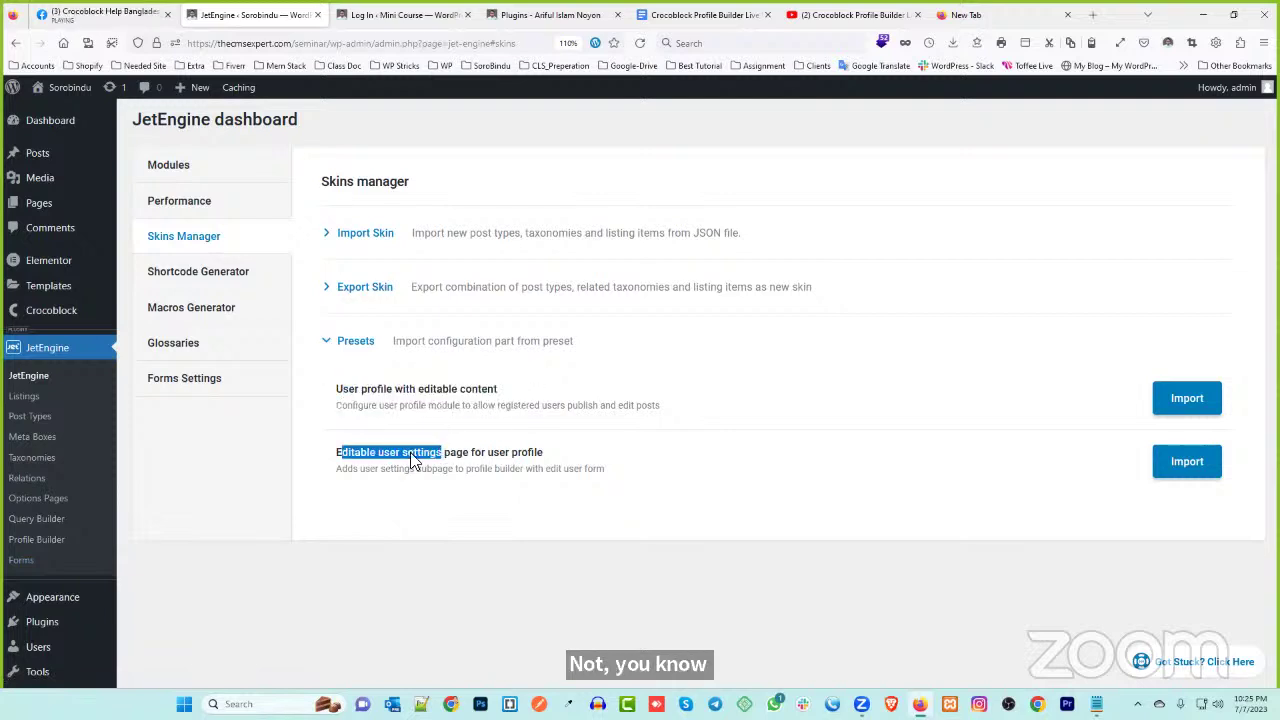
click(31, 569)
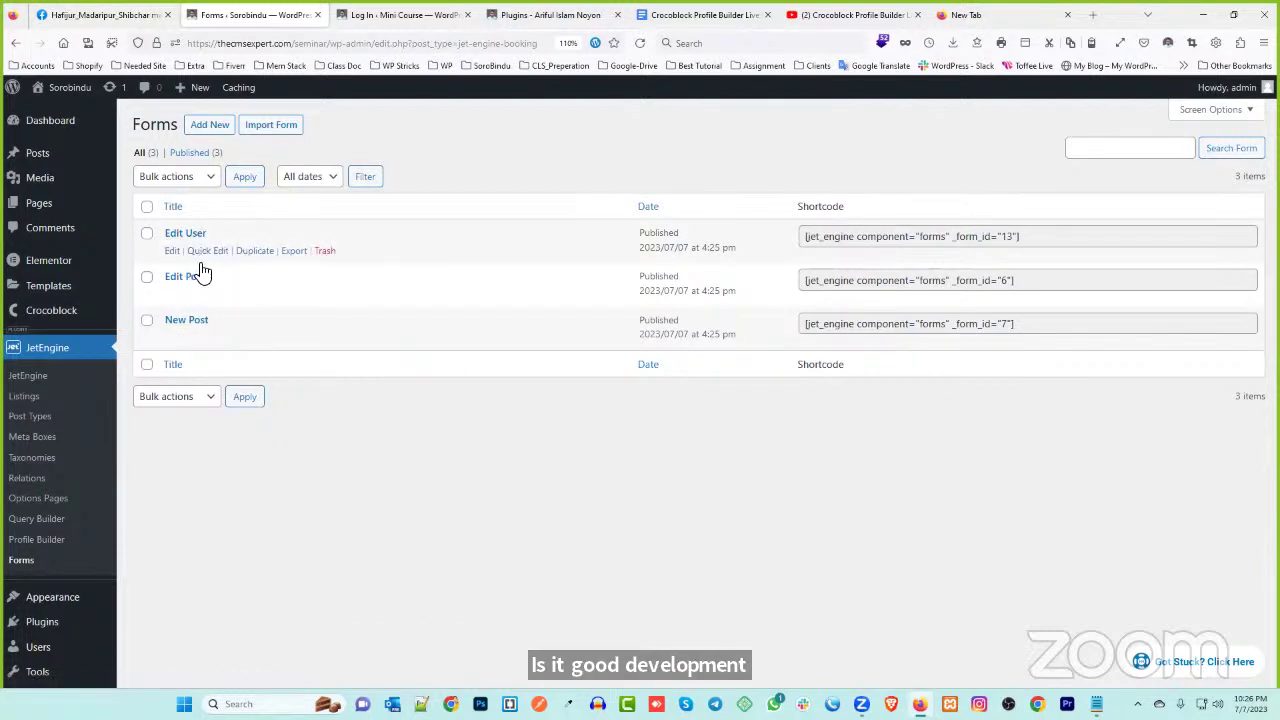
mouse_move(218, 298)
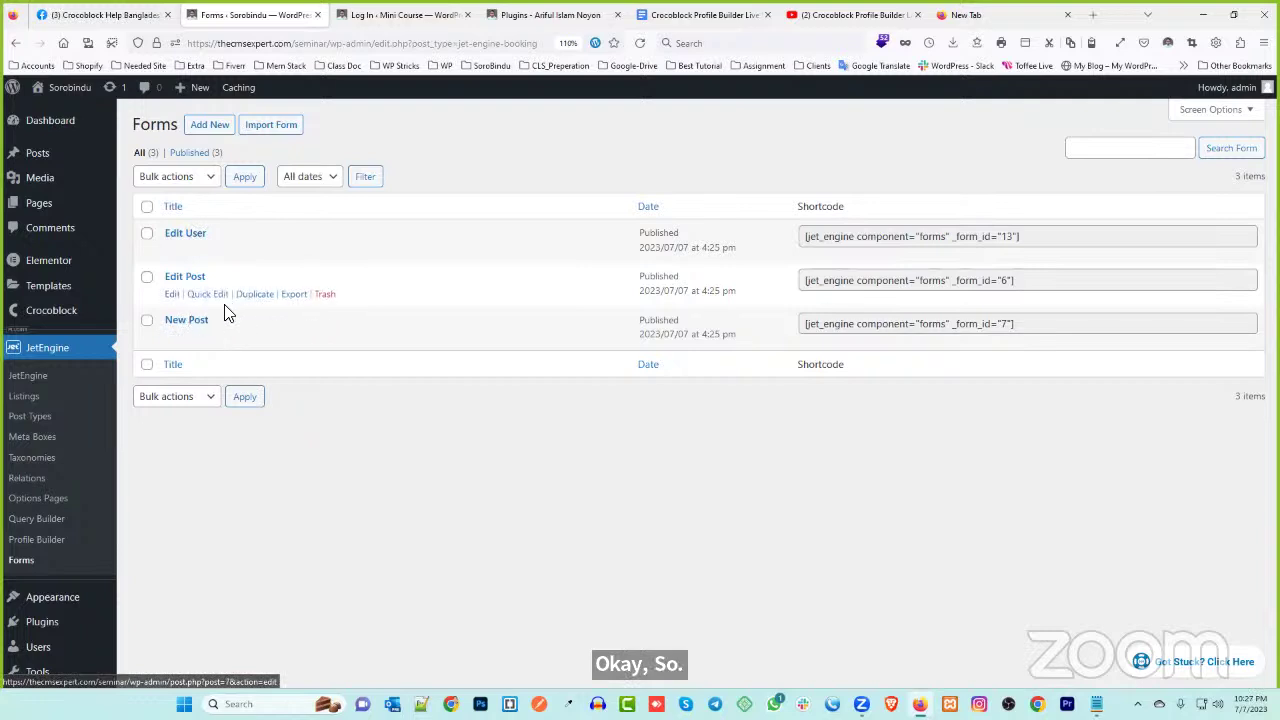
- Open Elementor's Saved Templates list in a separate browser tab and review the templates imported with the presets
mouse_move(53, 297)
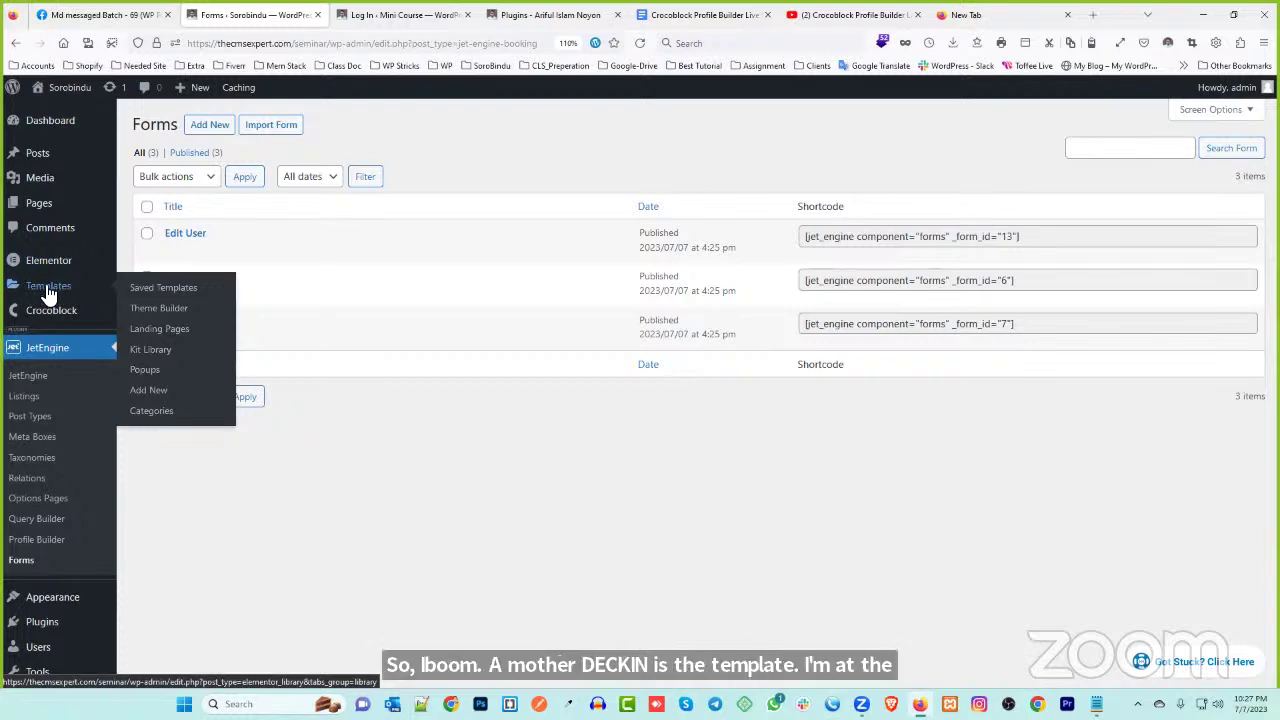
click(168, 288)
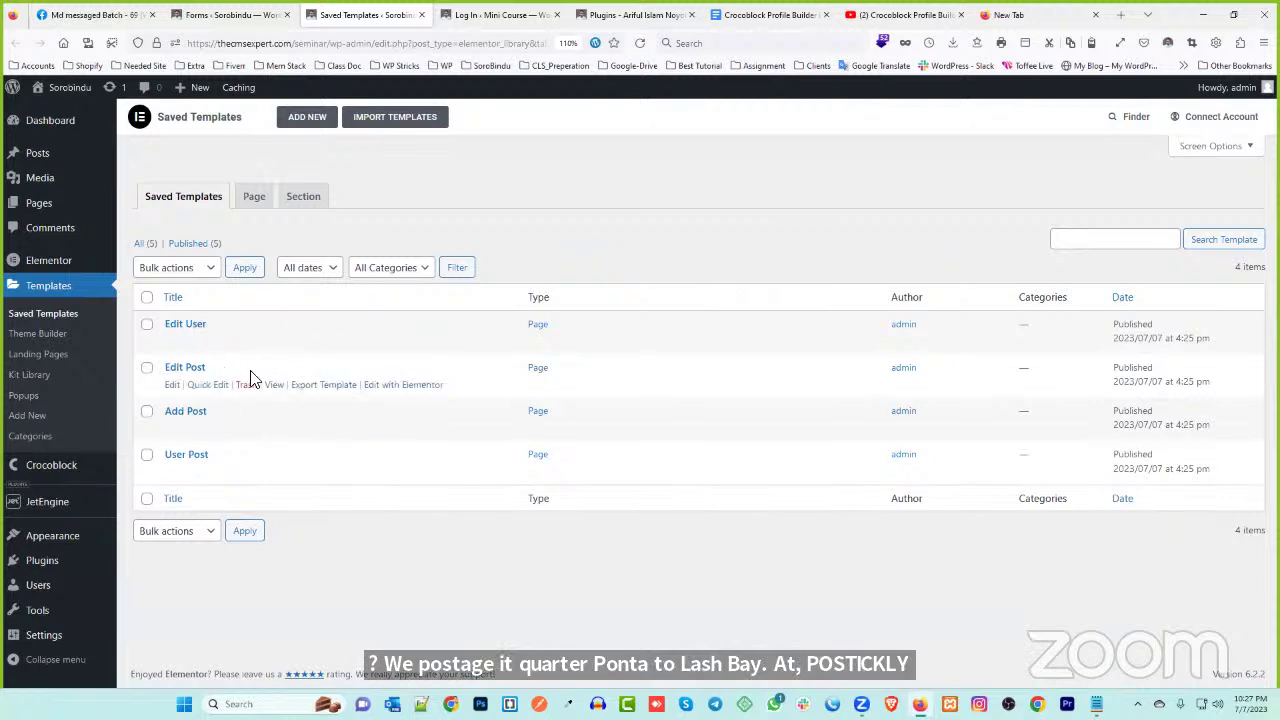
click(62, 295)
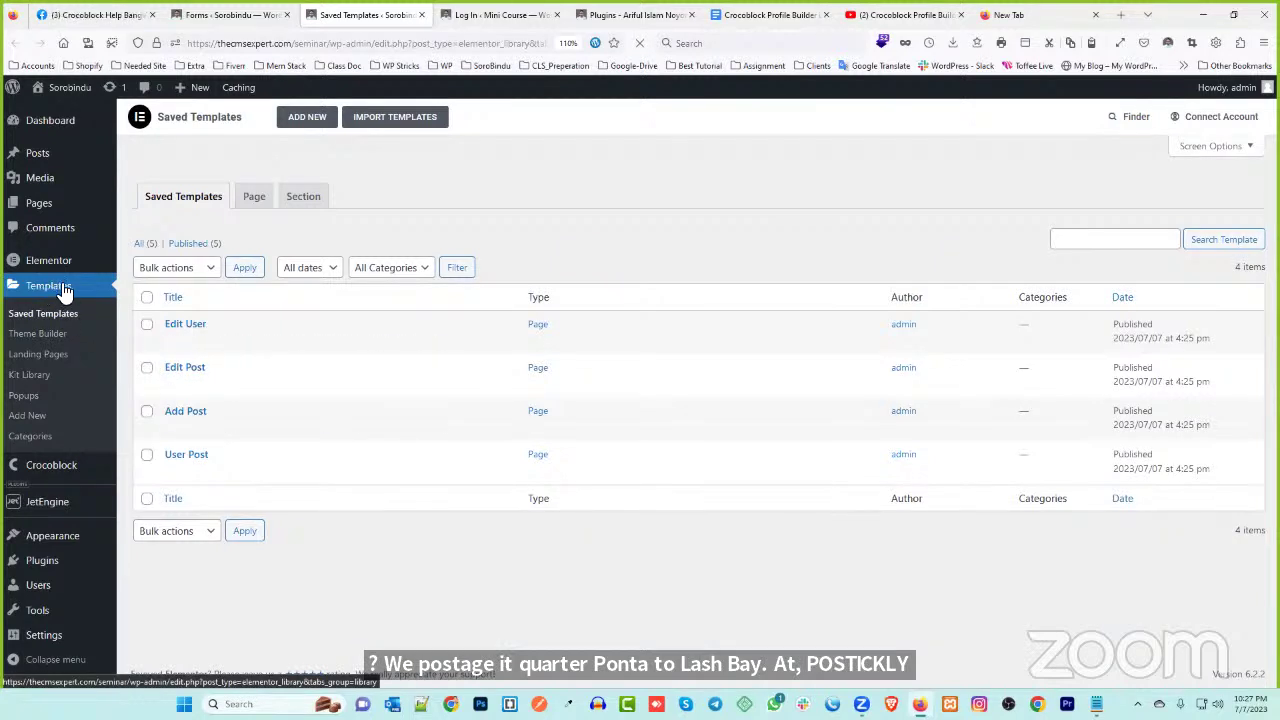
mouse_move(47, 508)
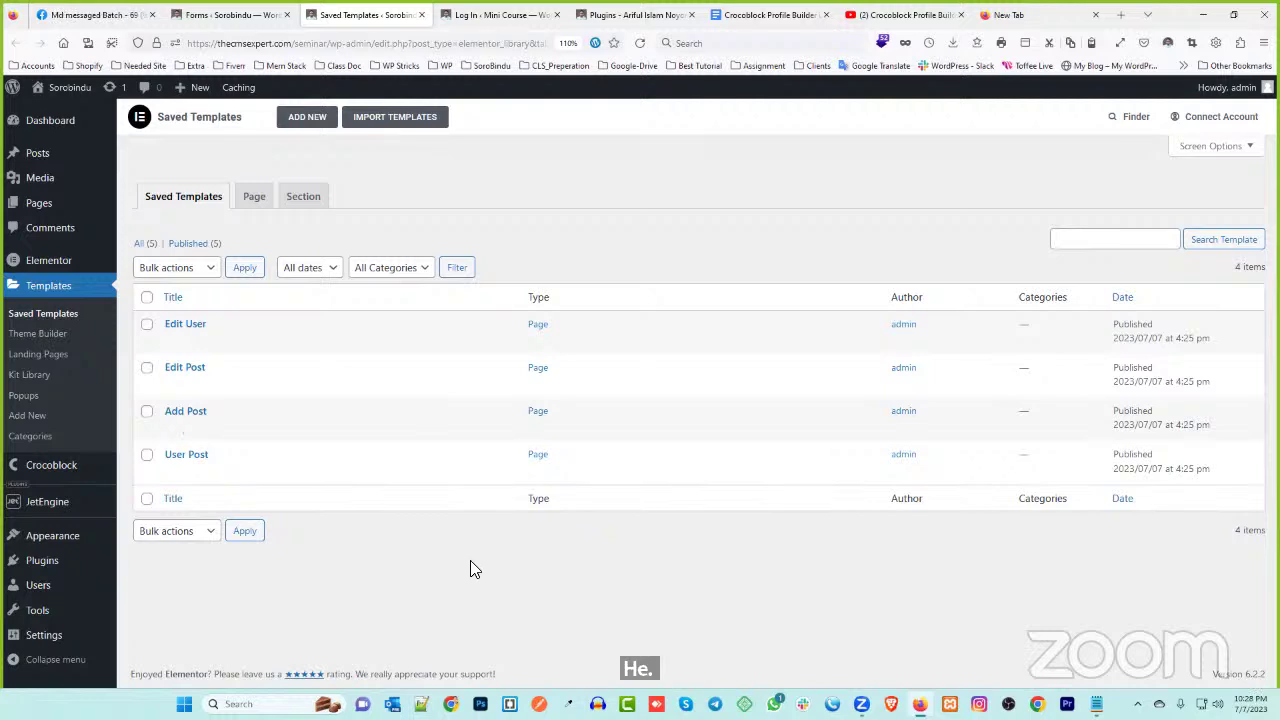
- Add a new page titled "Dashboard" and publish it
mouse_move(43, 214)
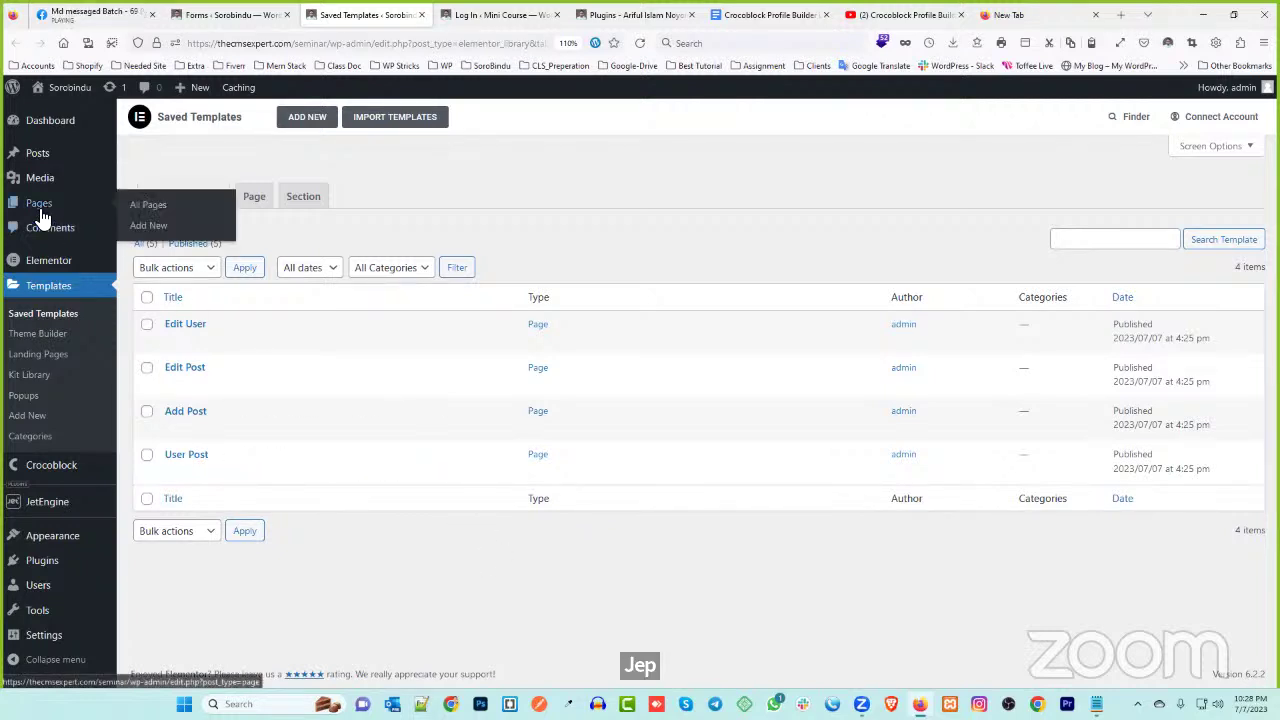
middle_click(160, 227)
click(418, 12)
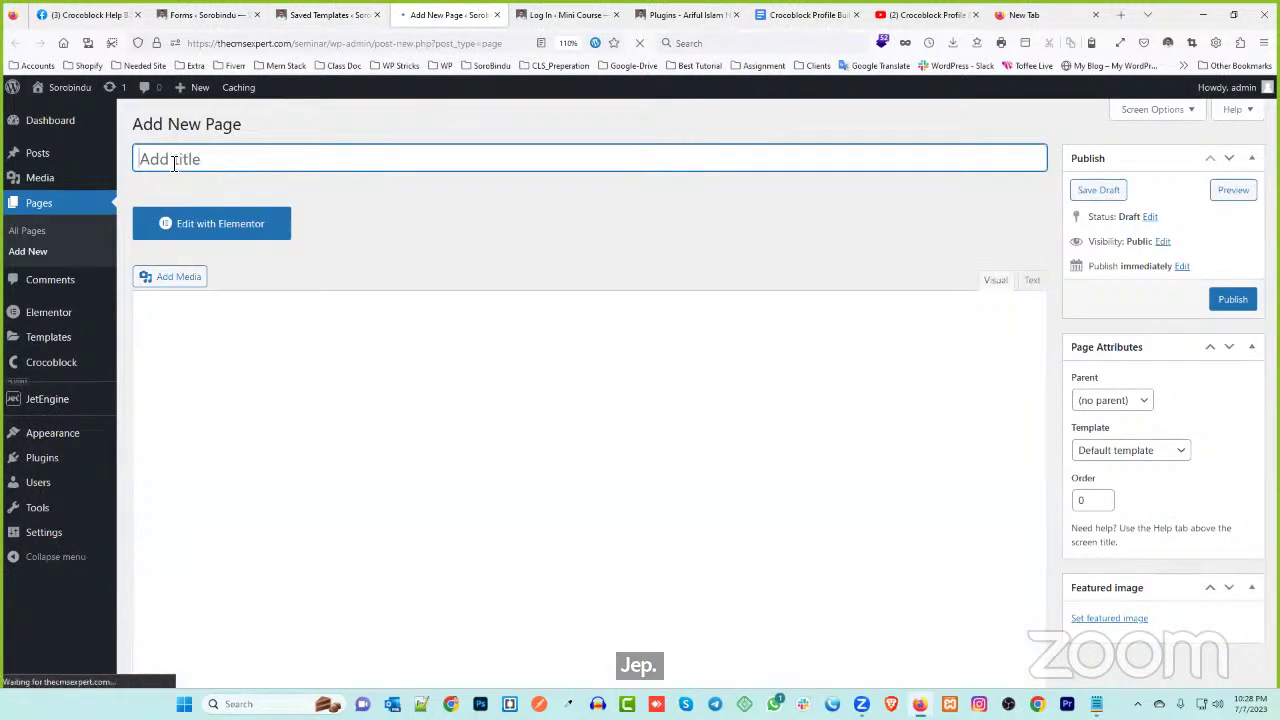
text(Dashboard)
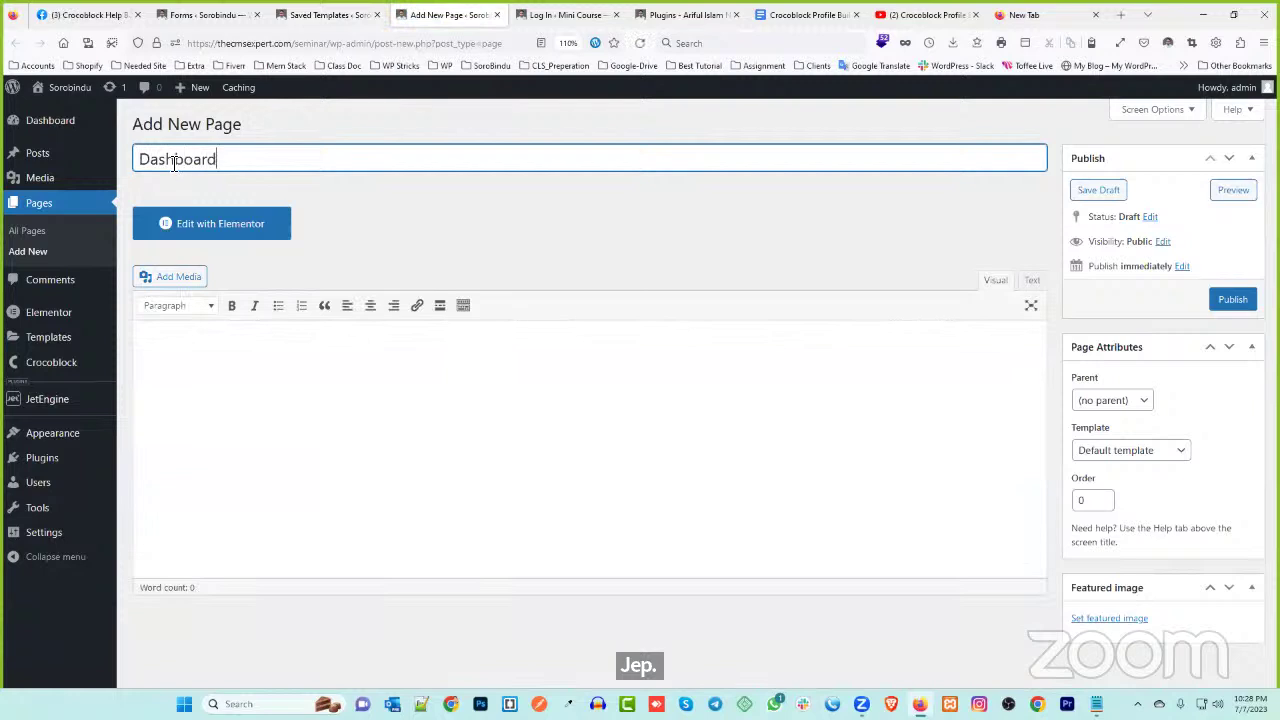
click(506, 224)
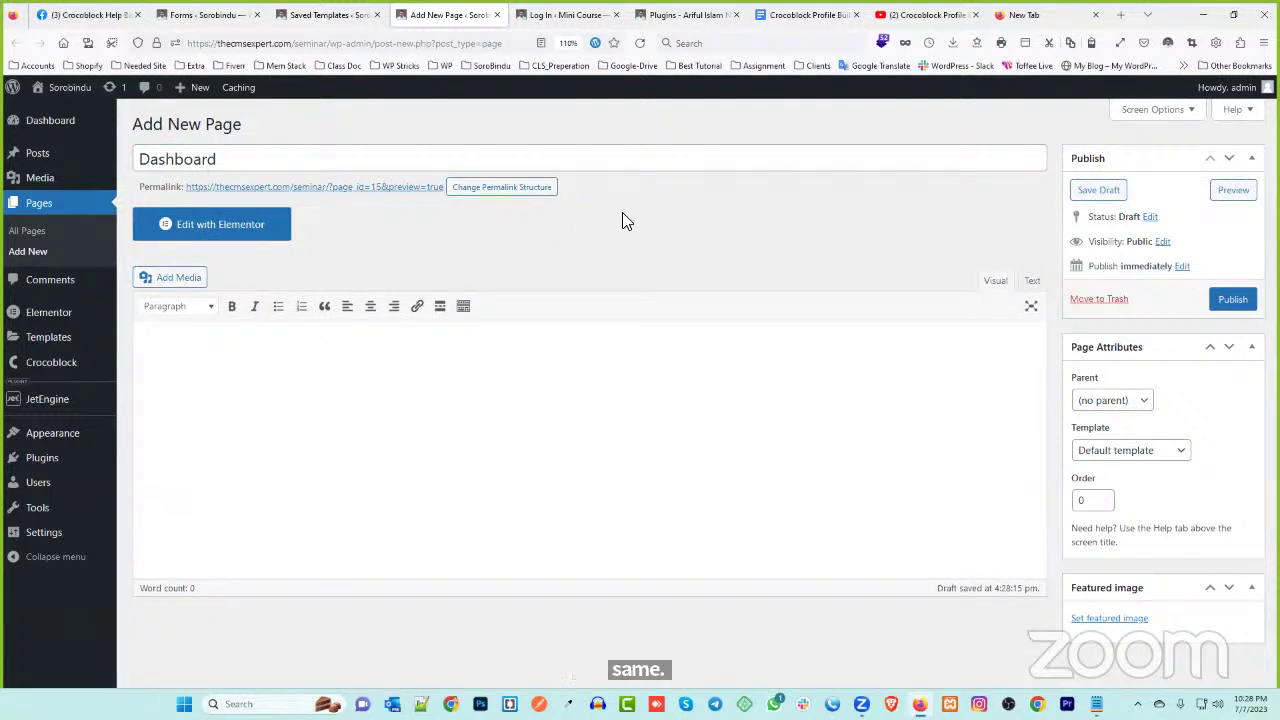
drag(243, 161, 135, 165)
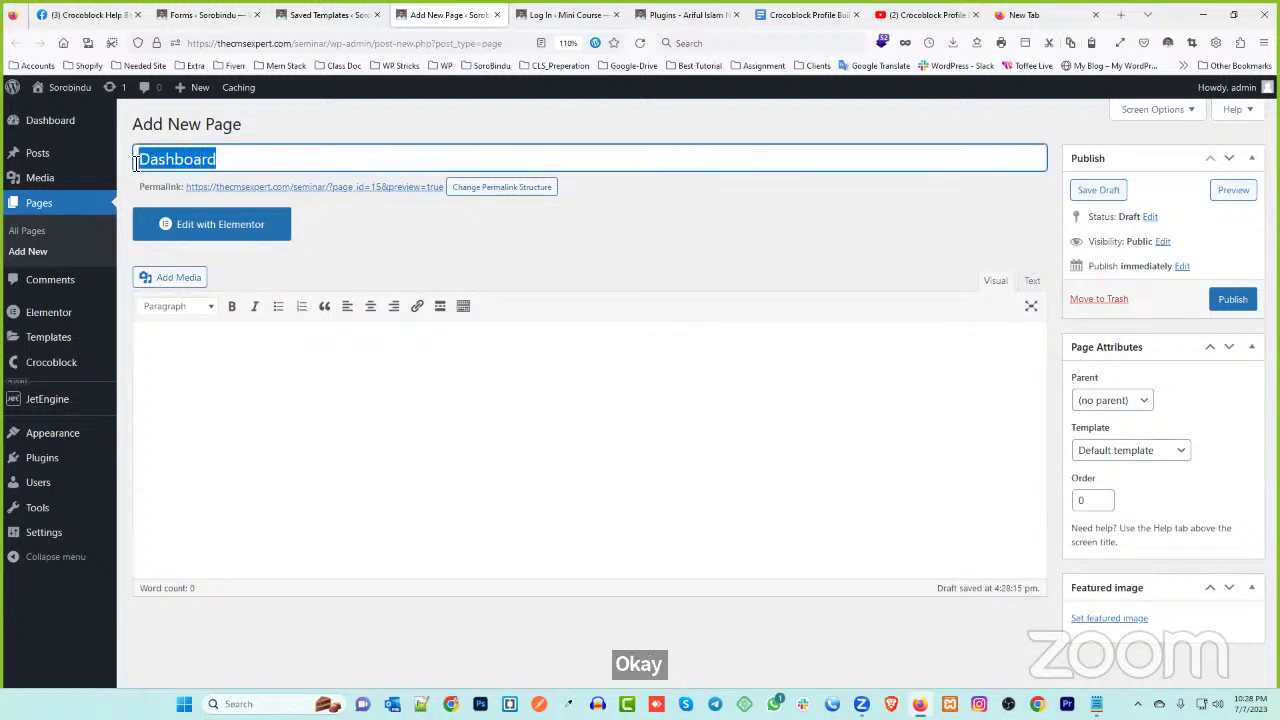
key(Right)
key(ctrl+a)
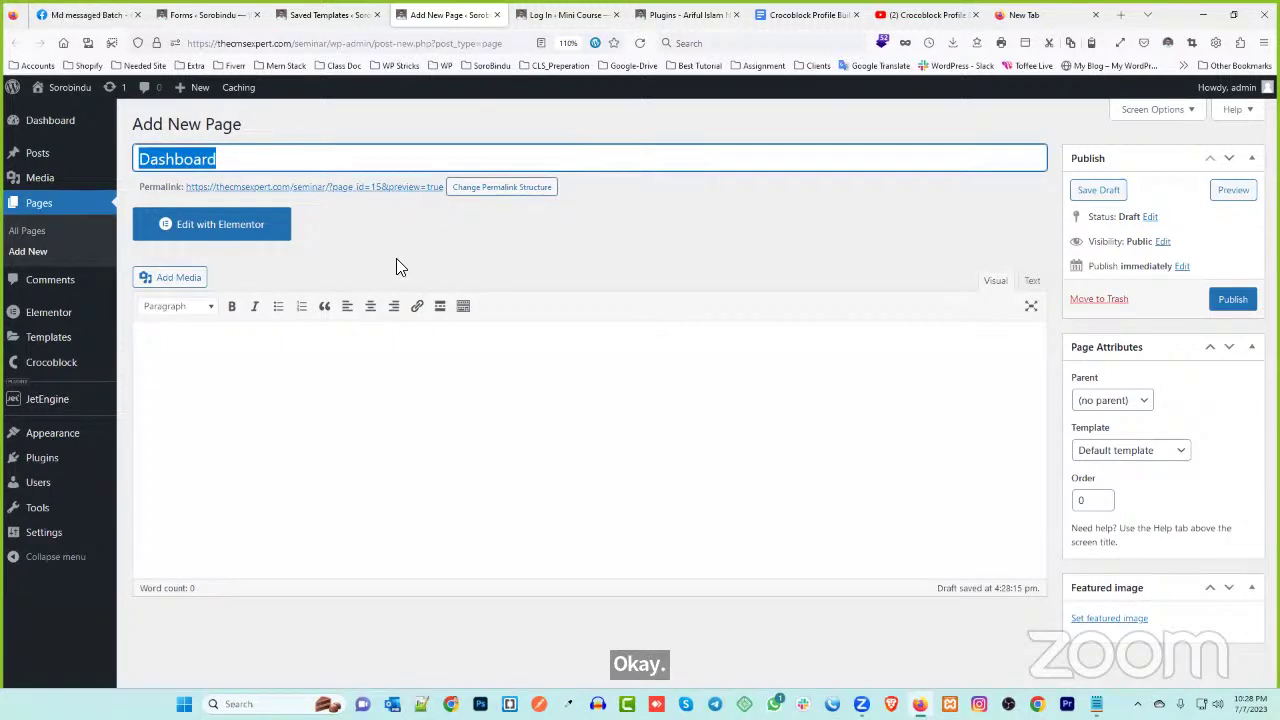
click(1226, 300)
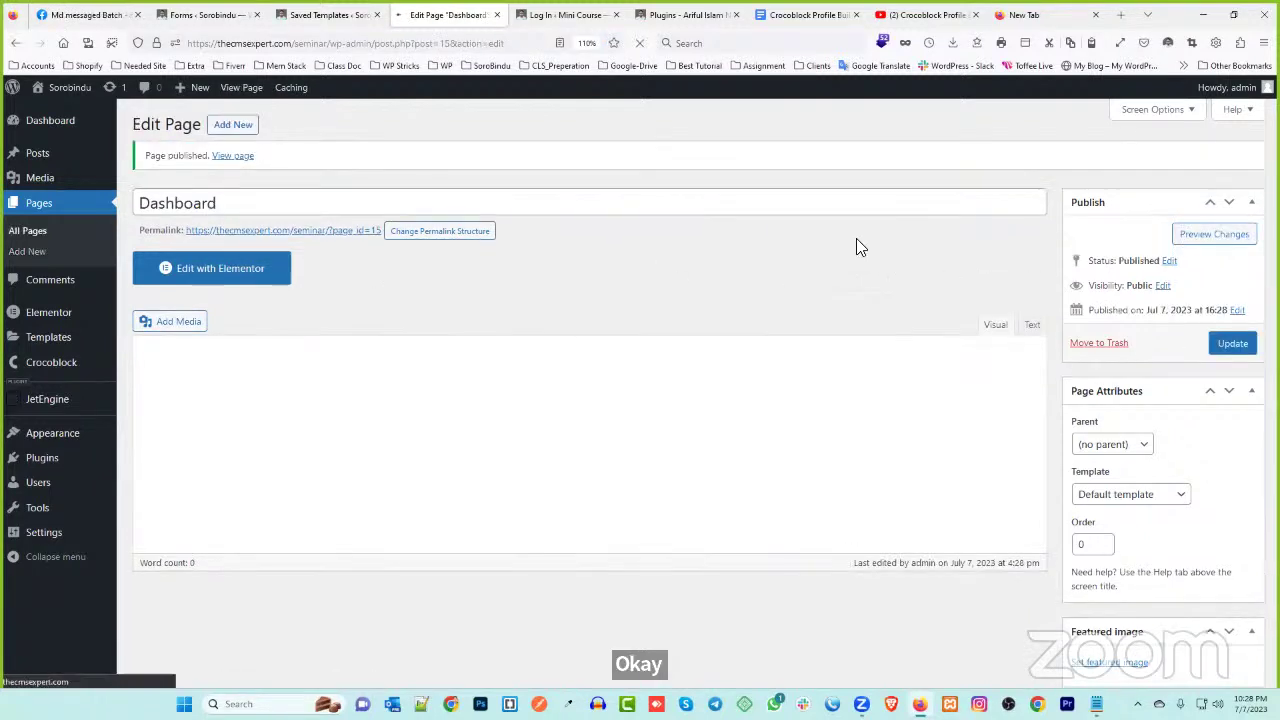
- Set the site's permalink structure to Post name and save the permalink settings
mouse_move(95, 540)
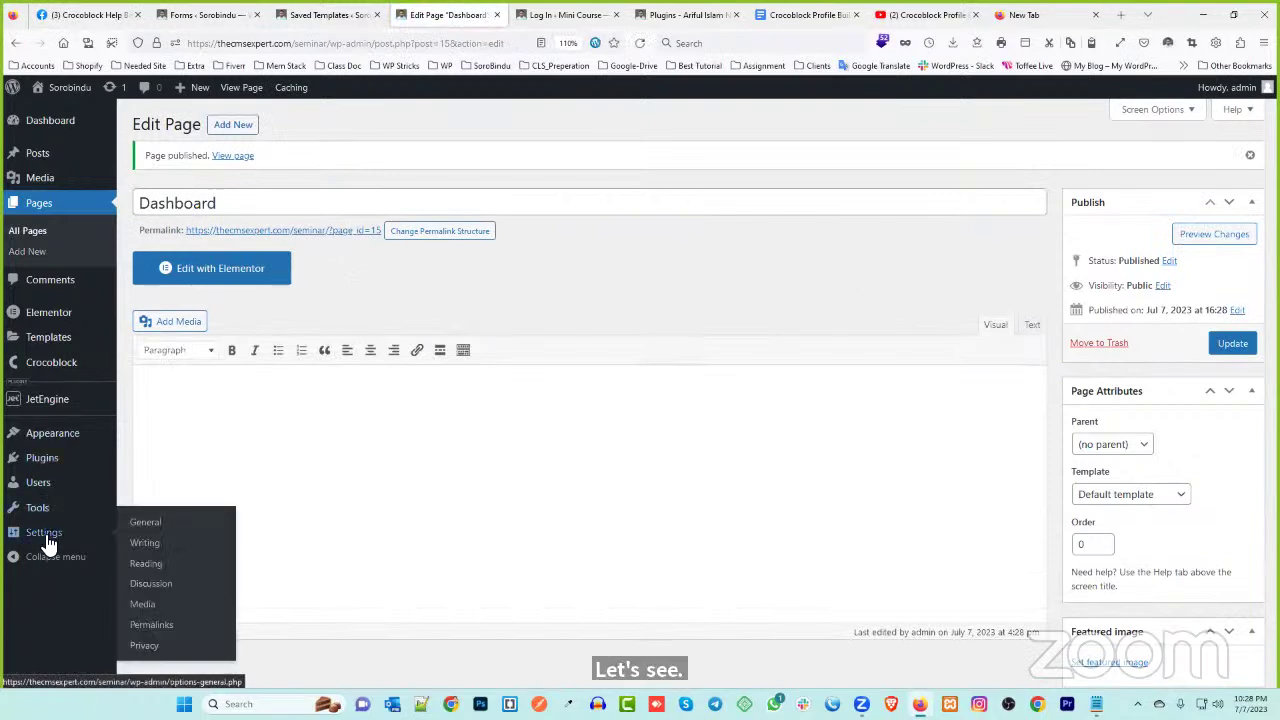
click(148, 626)
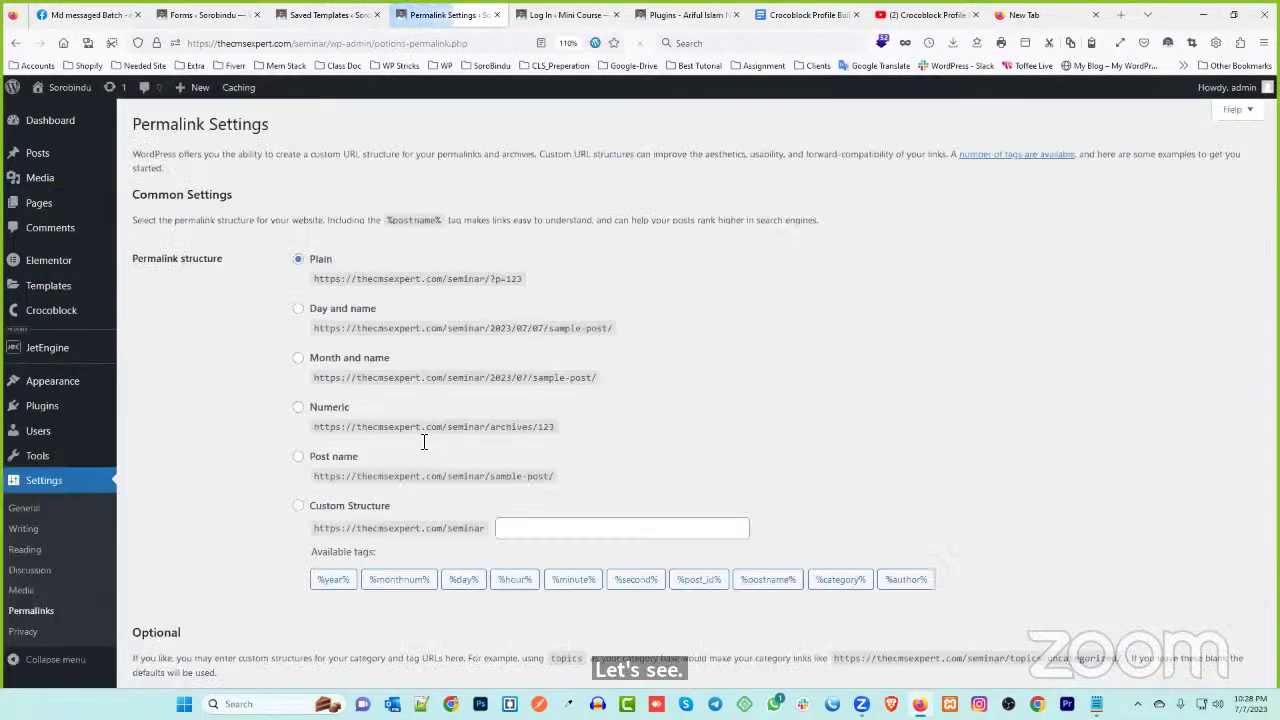
click(298, 457)
scroll(216, 538, down, 3)
click(170, 611)
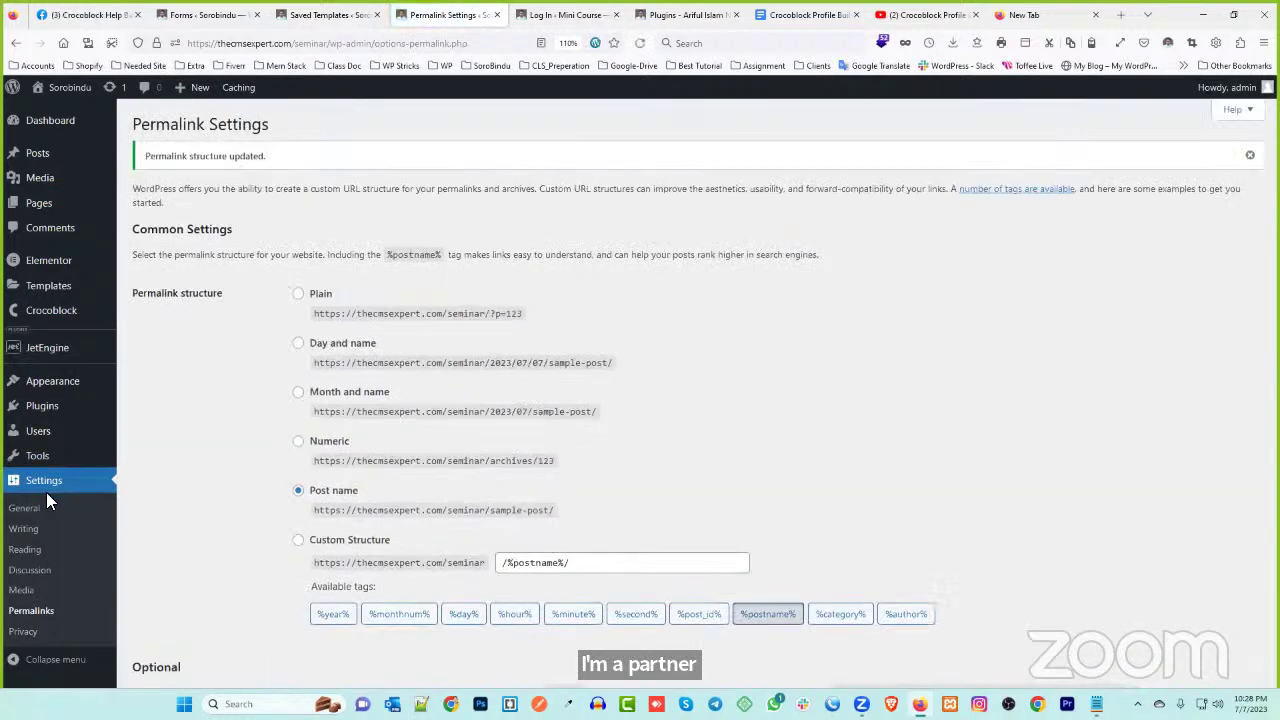
- Open the list of all pages and move the Account page to the trash
mouse_move(46, 203)
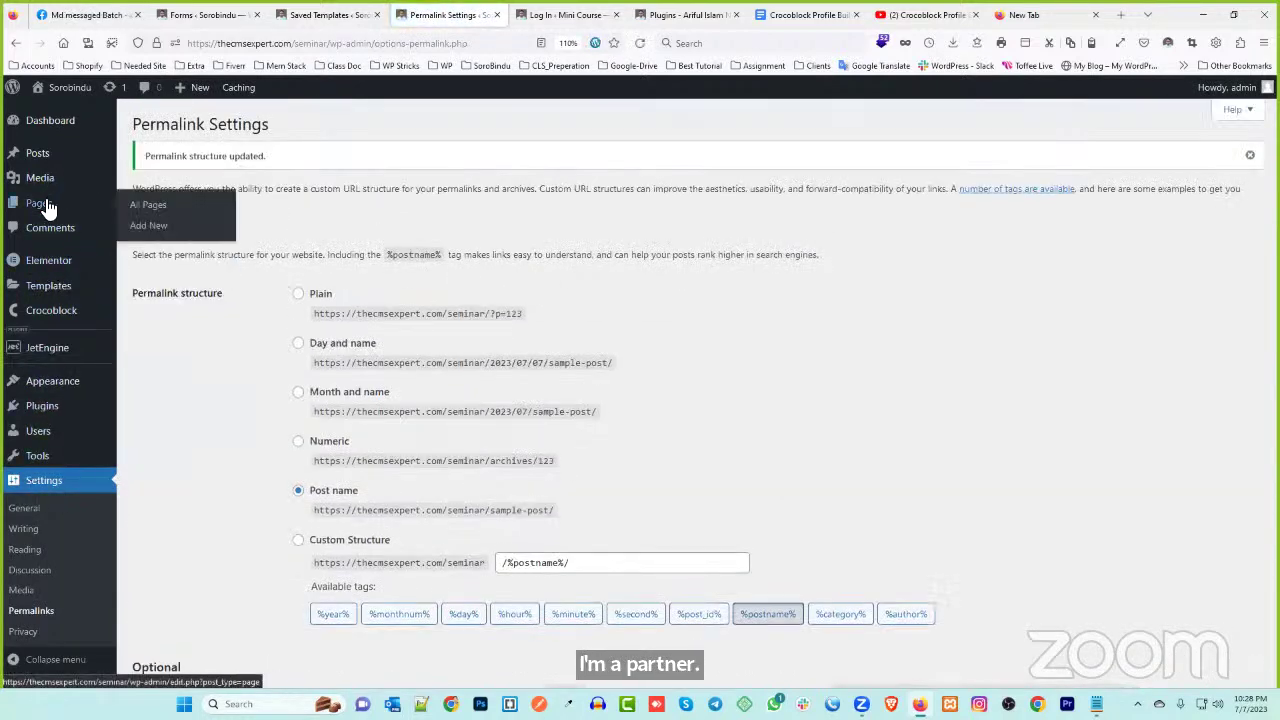
click(175, 216)
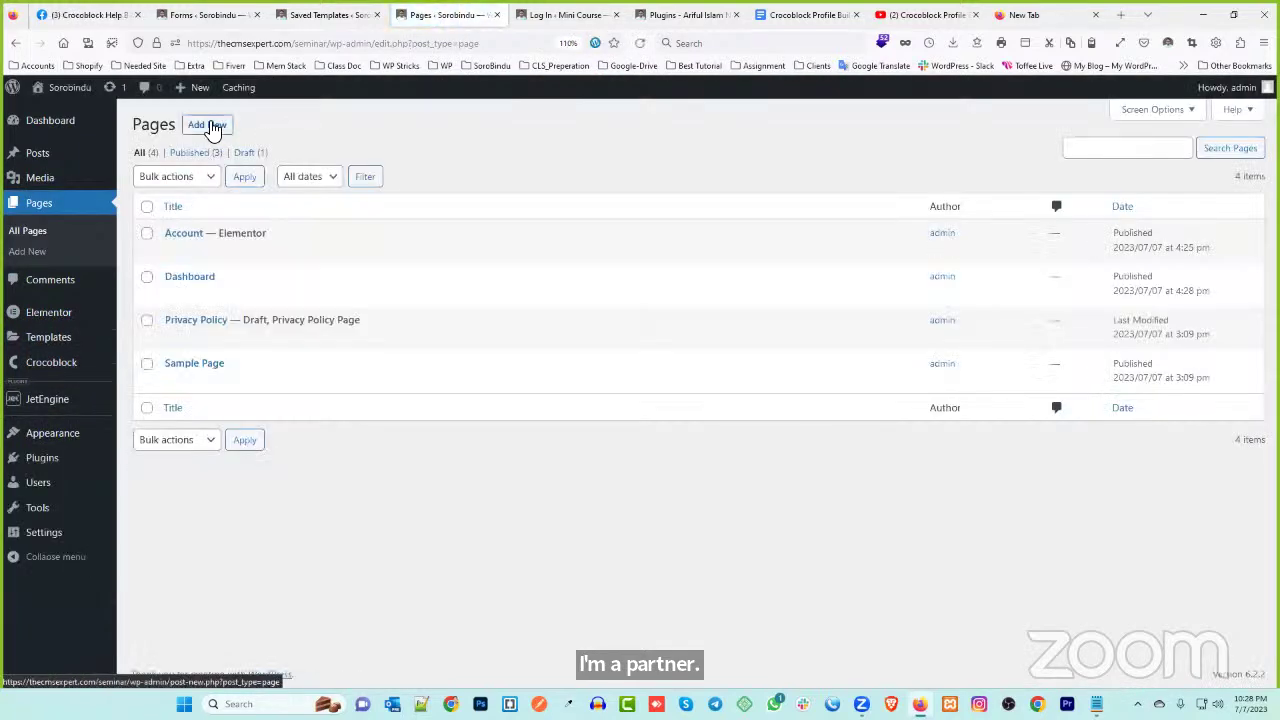
mouse_move(149, 246)
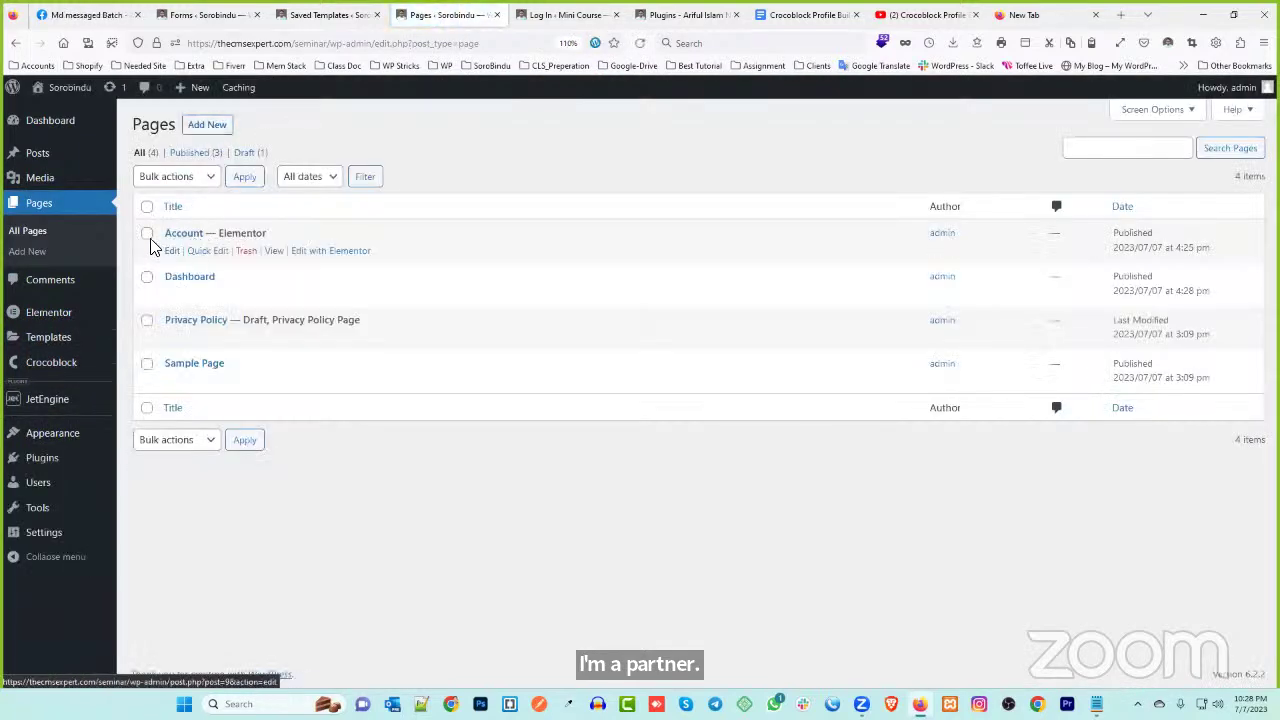
click(248, 252)
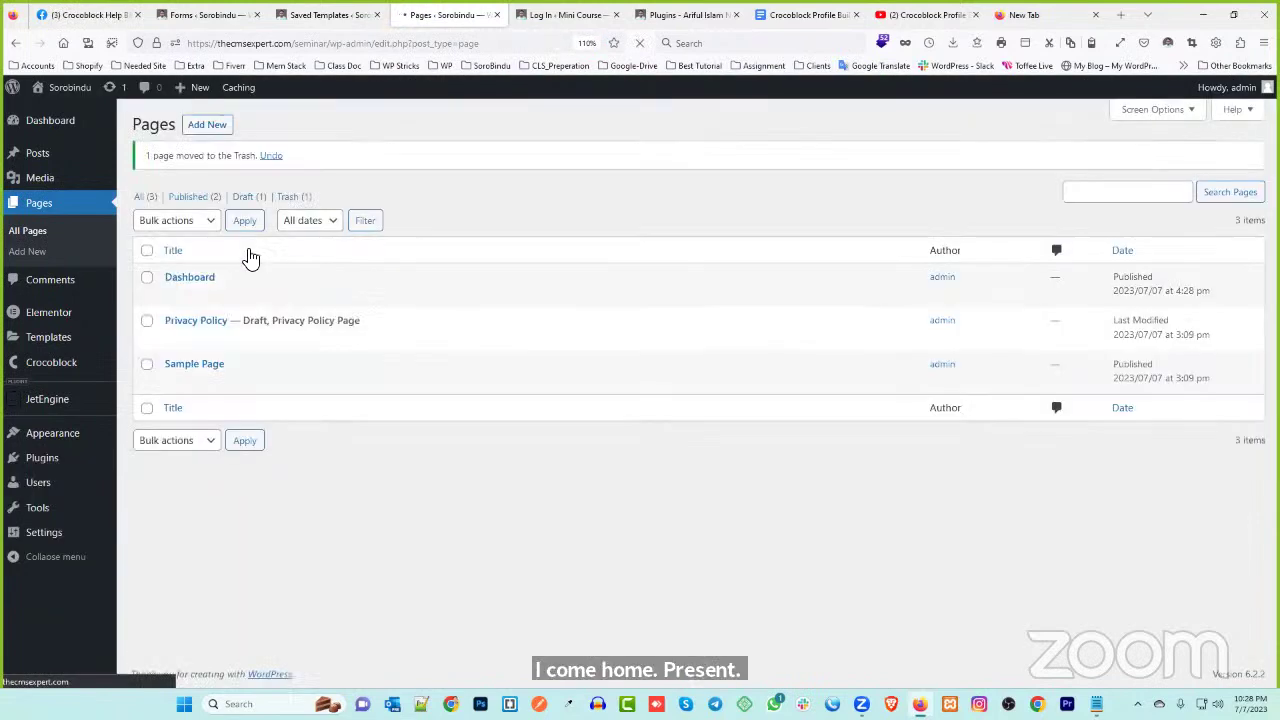
- Add a new page titled "Home" and publish it
click(213, 127)
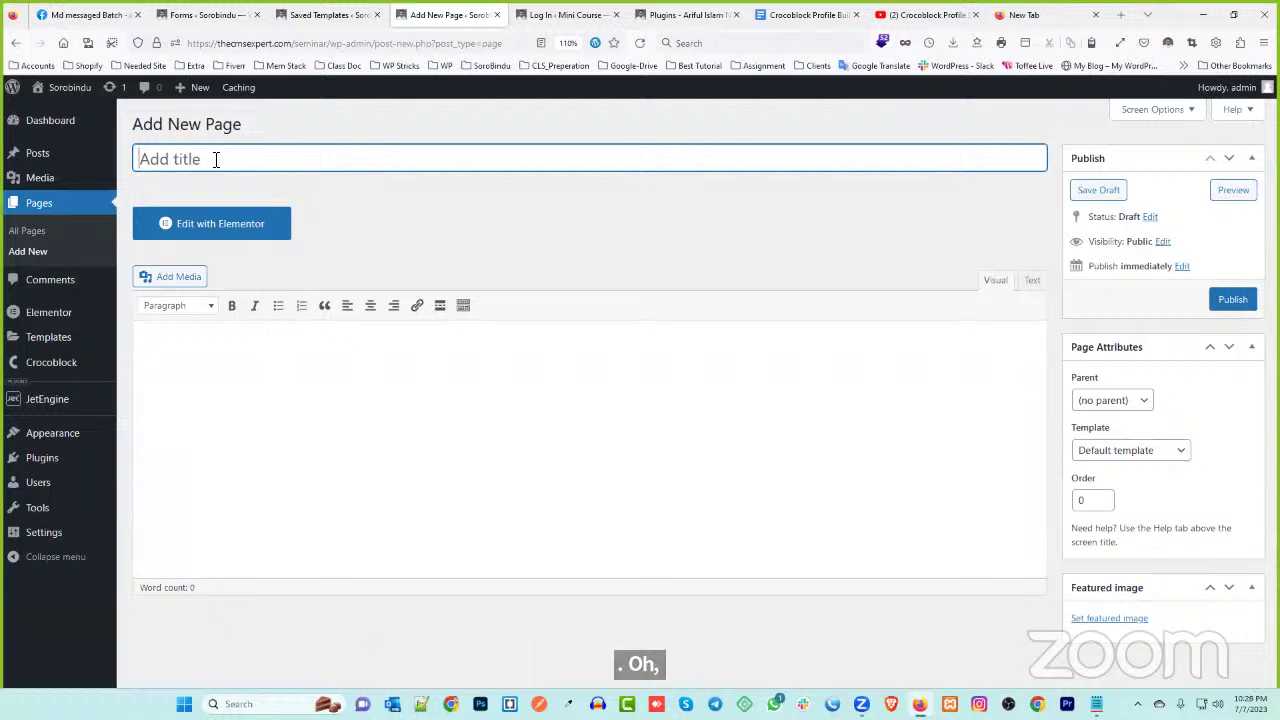
text(Home)
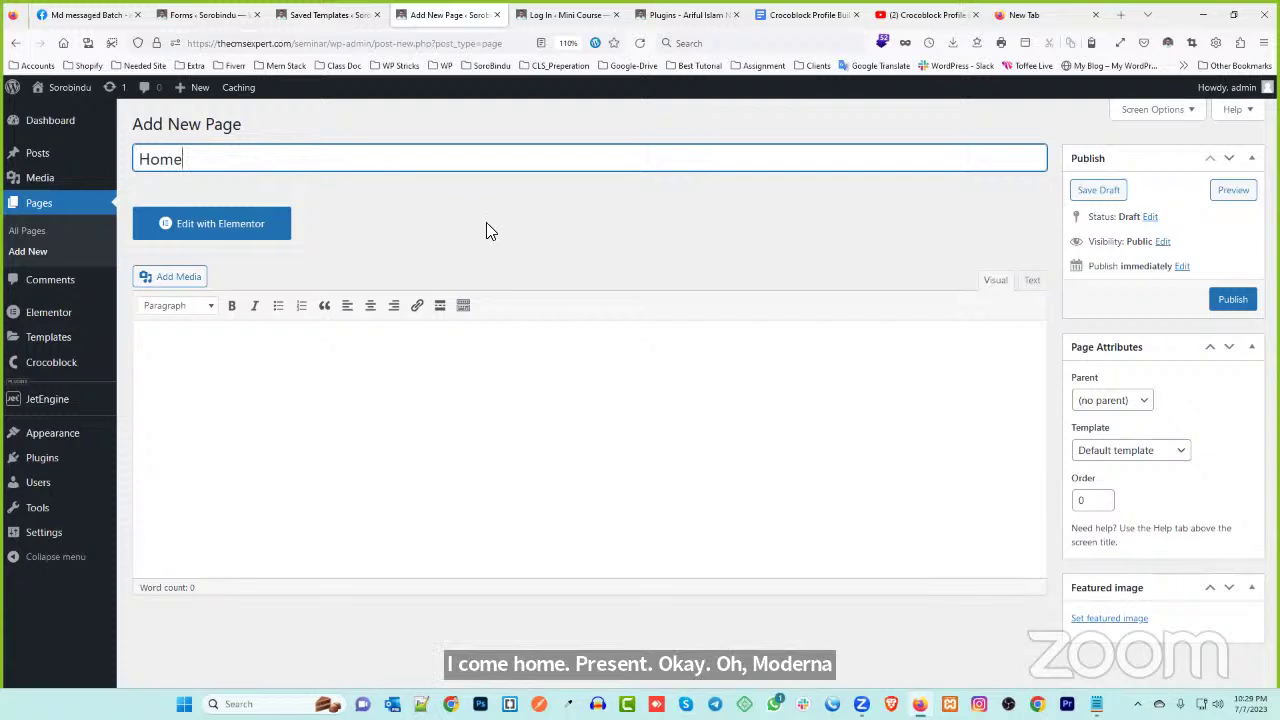
click(1212, 302)
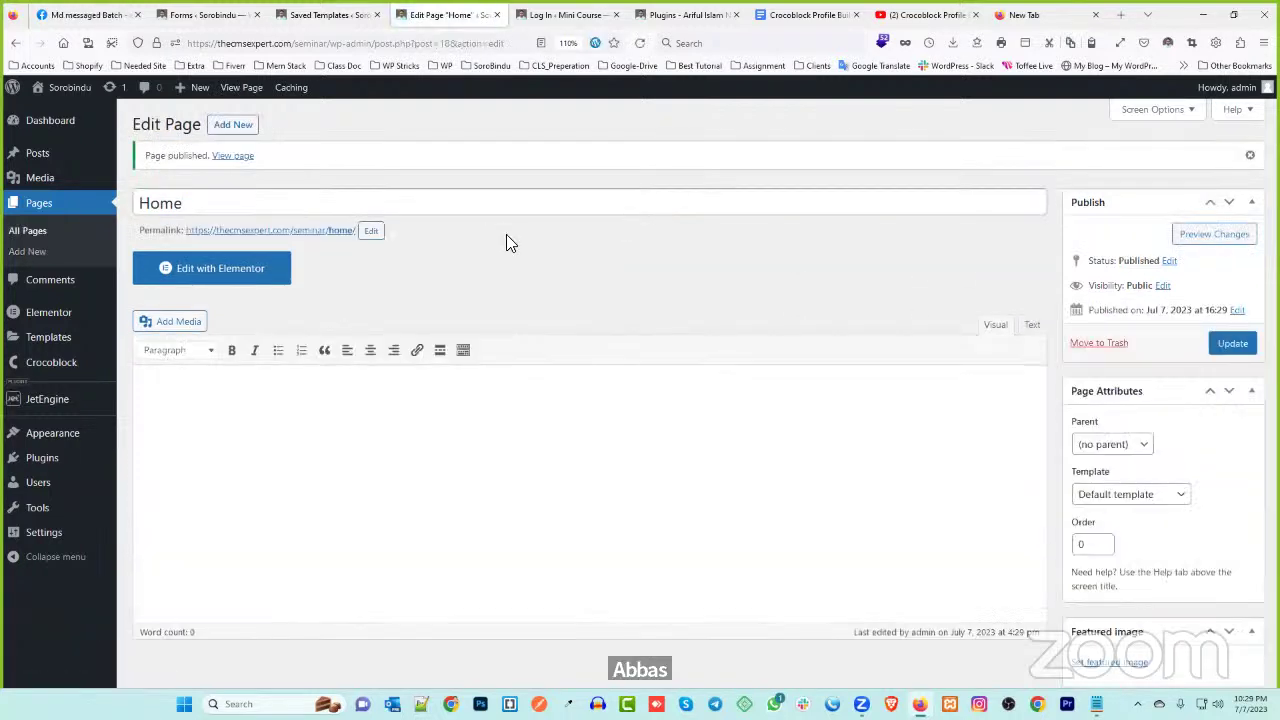
- Return to the list of all pages and check the Dashboard page entry
mouse_move(60, 399)
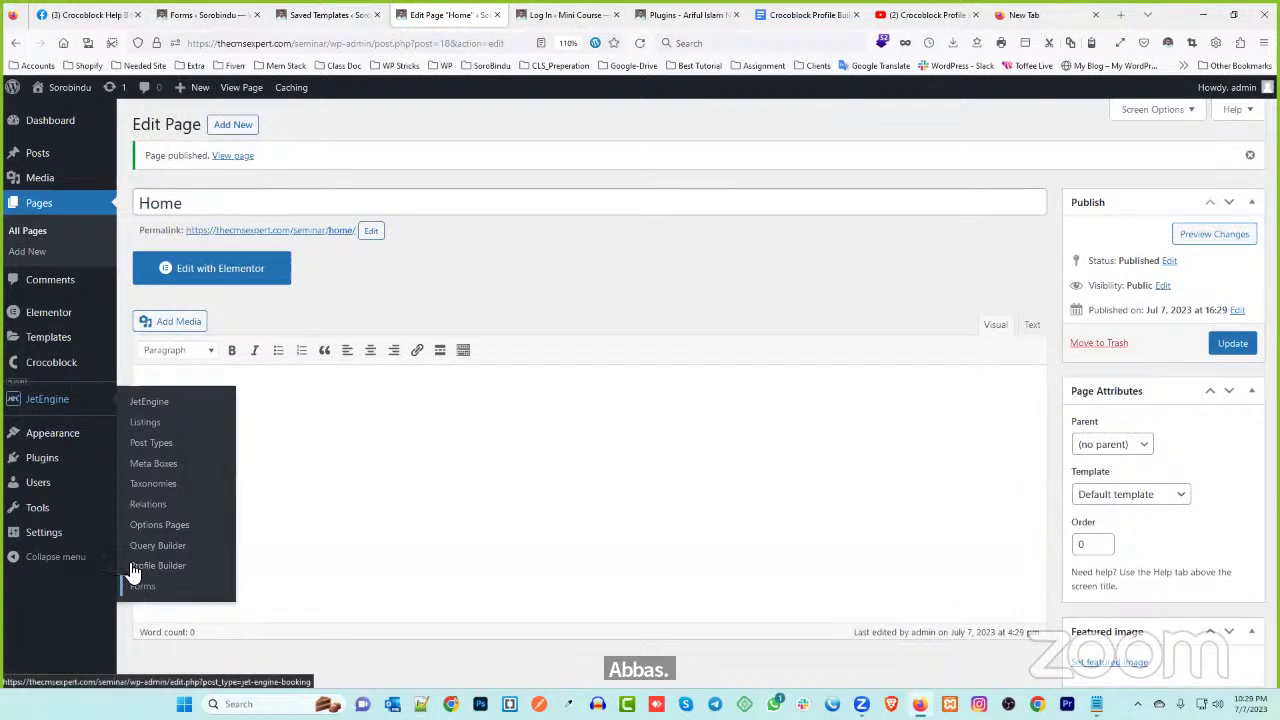
mouse_move(49, 342)
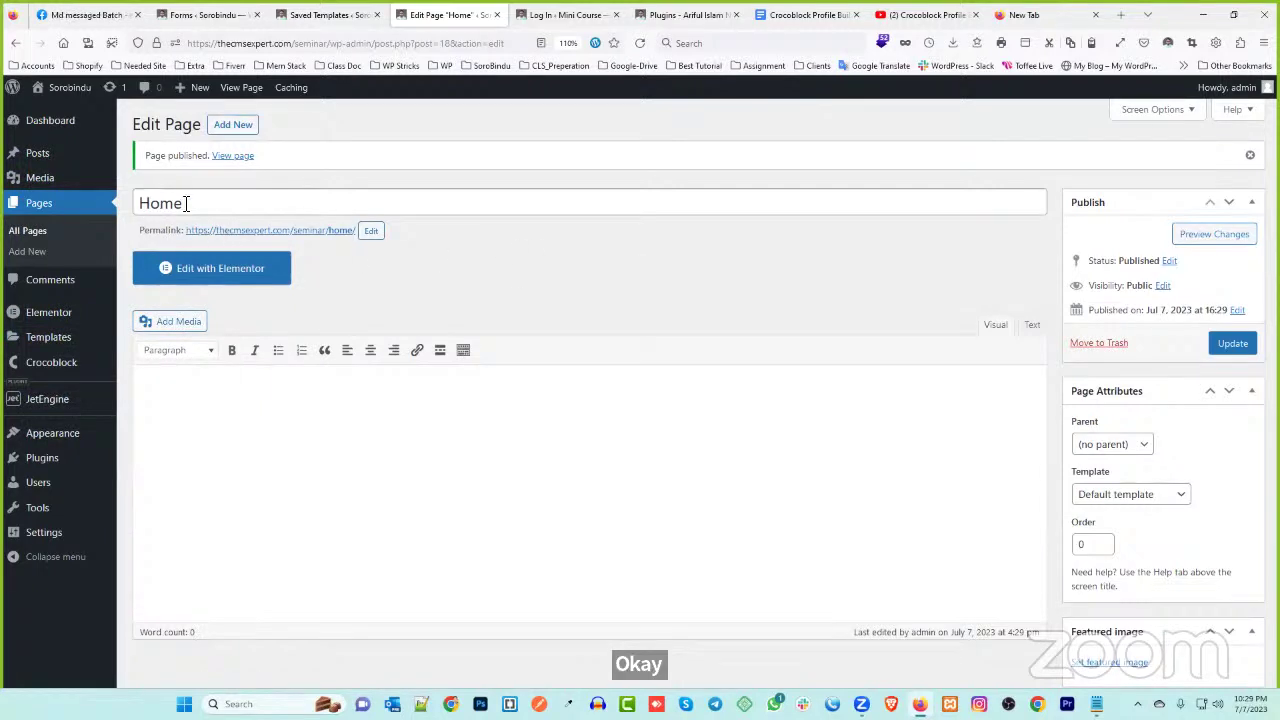
click(46, 232)
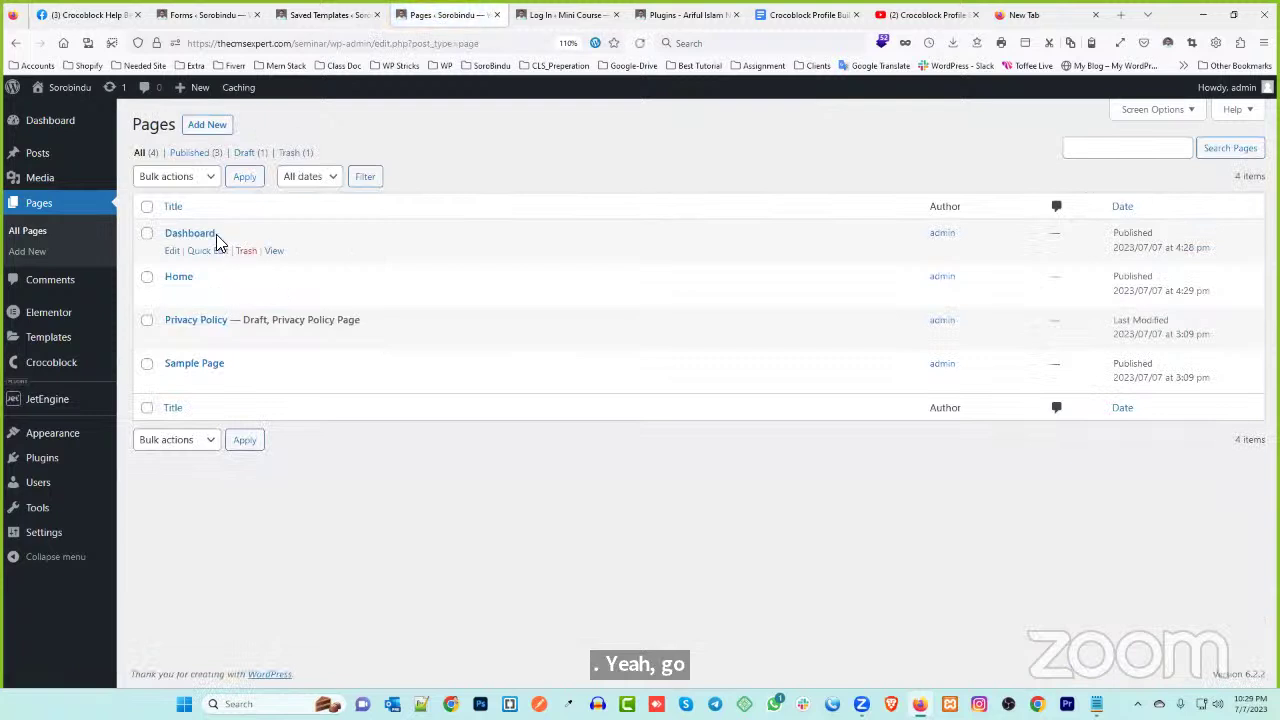
drag(215, 236, 166, 233)
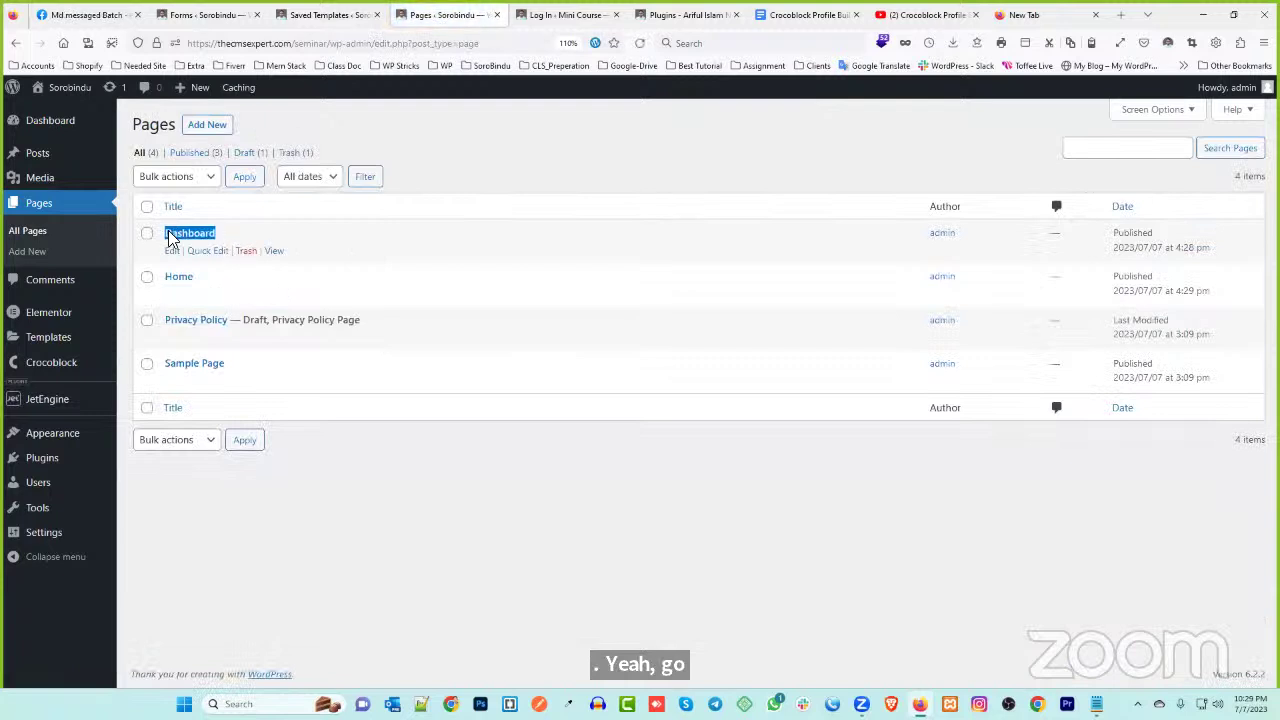
click(503, 172)
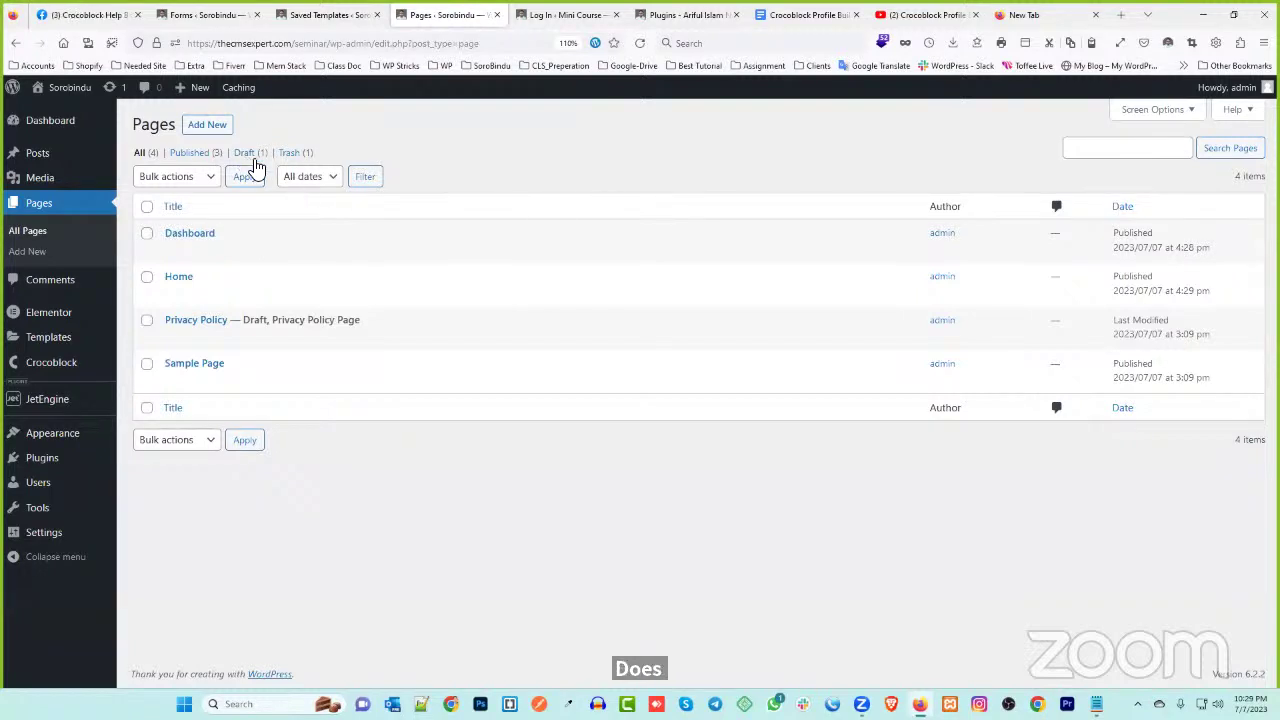
- Close the Log In, Plugins, YouTube and New Tab browser tabs
click(572, 16)
middle_click(572, 16)
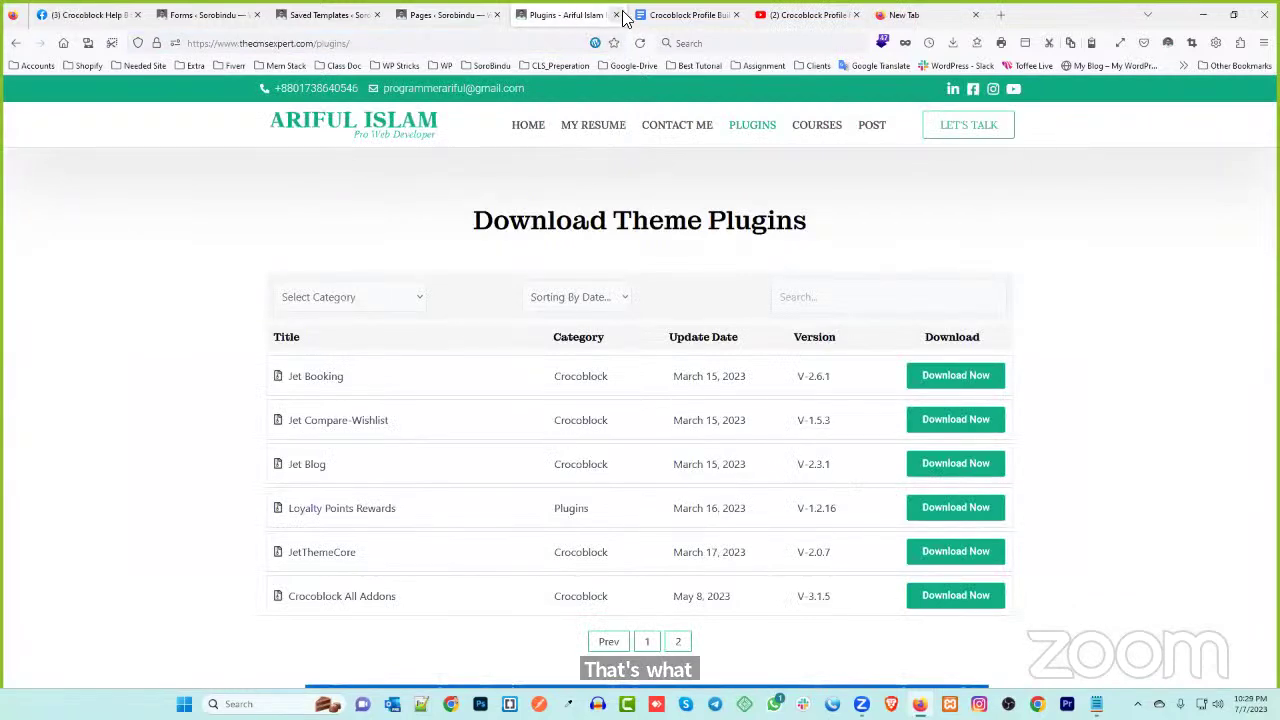
click(616, 15)
click(733, 17)
click(735, 15)
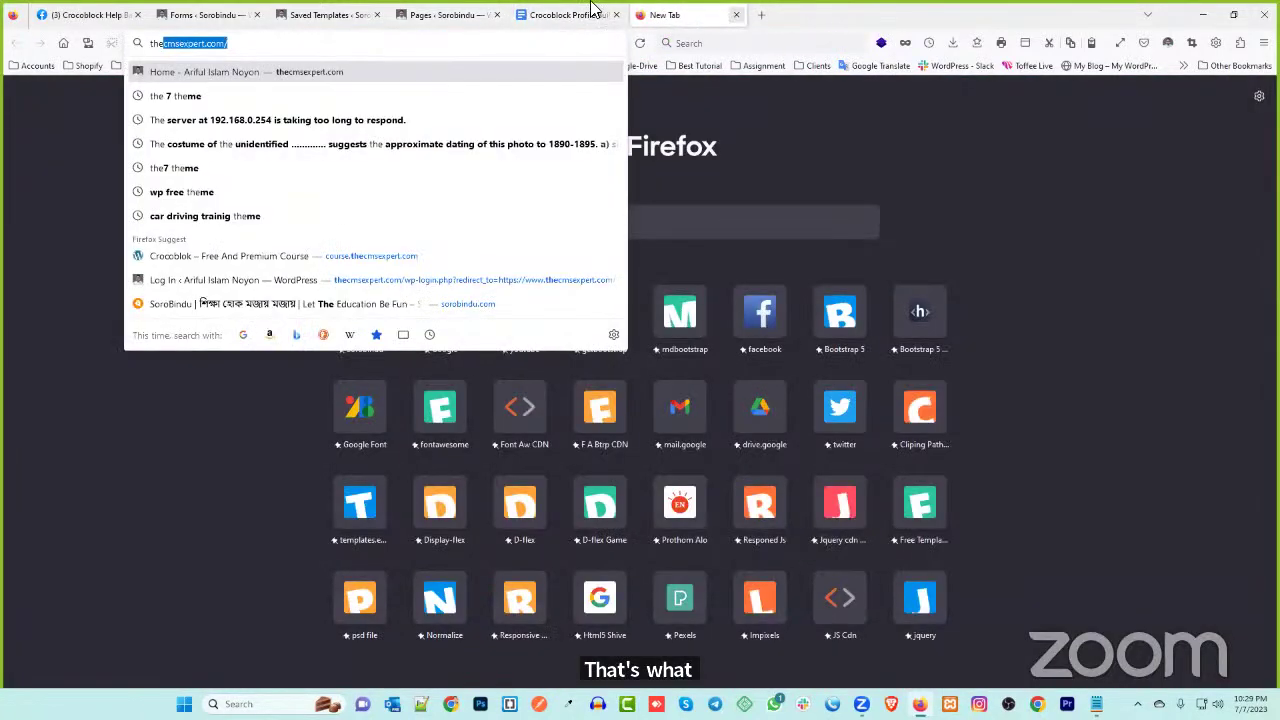
click(735, 15)
- Return to the Sorobindu site's Pages tab and open JetEngine's Profile Builder settings
click(550, 15)
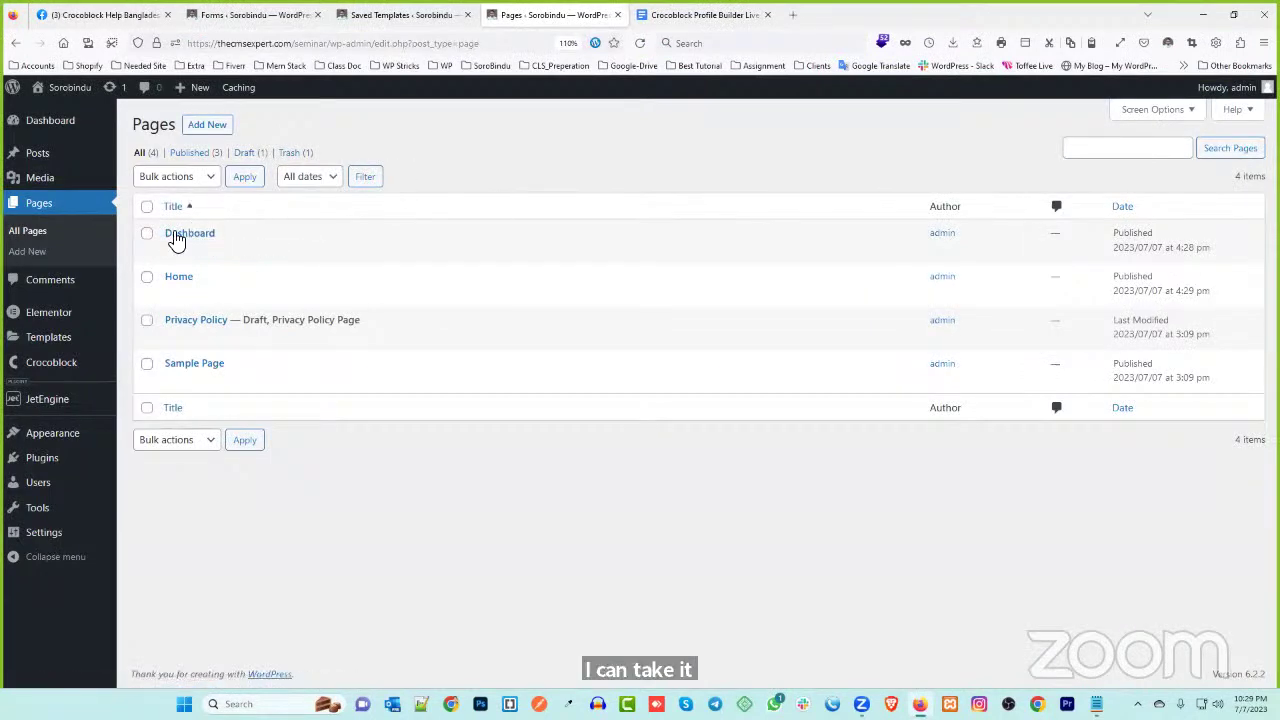
mouse_move(55, 405)
click(160, 566)
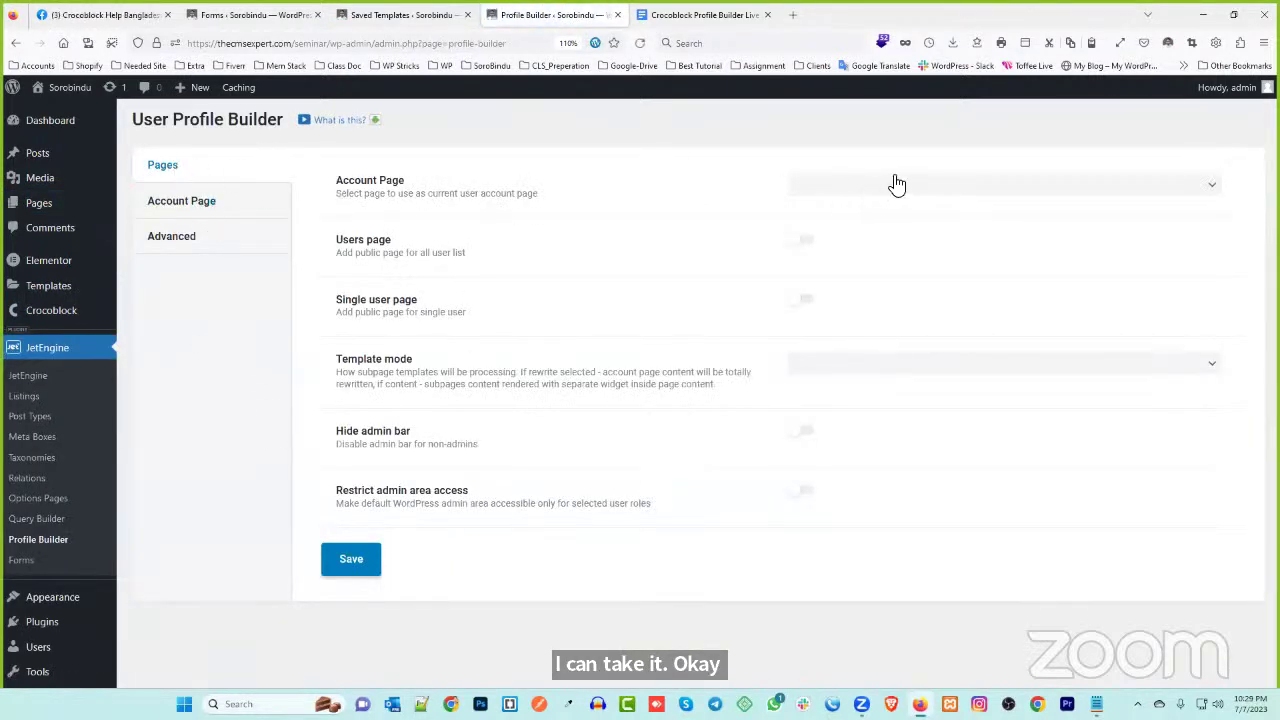
- Set Dashboard as the account page in the Profile Builder's page settings
click(817, 185)
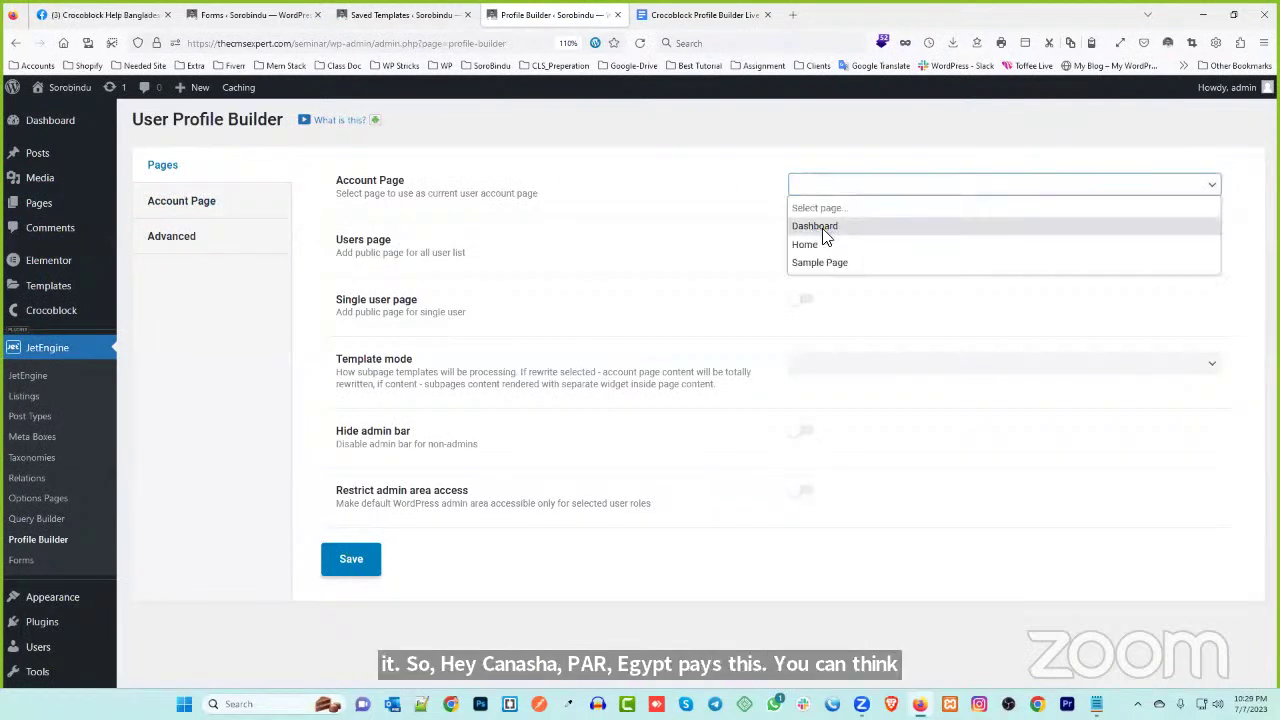
click(815, 227)
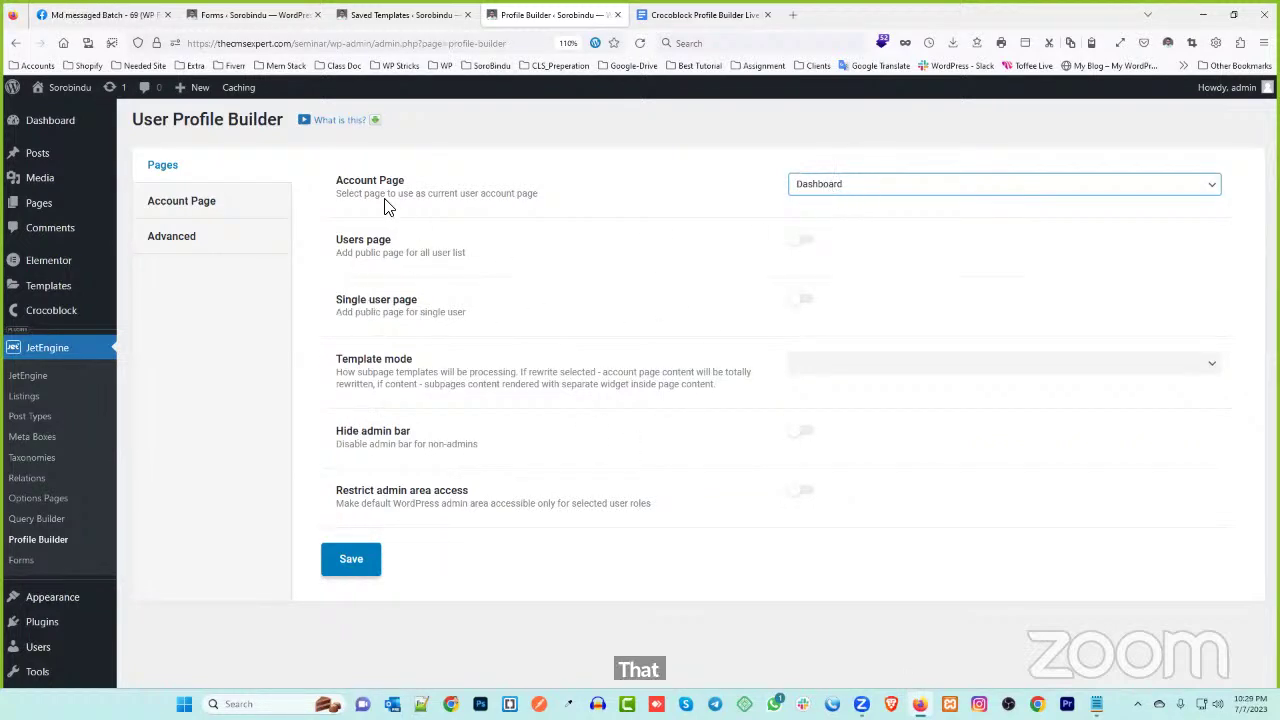
drag(323, 297, 446, 303)
click(799, 298)
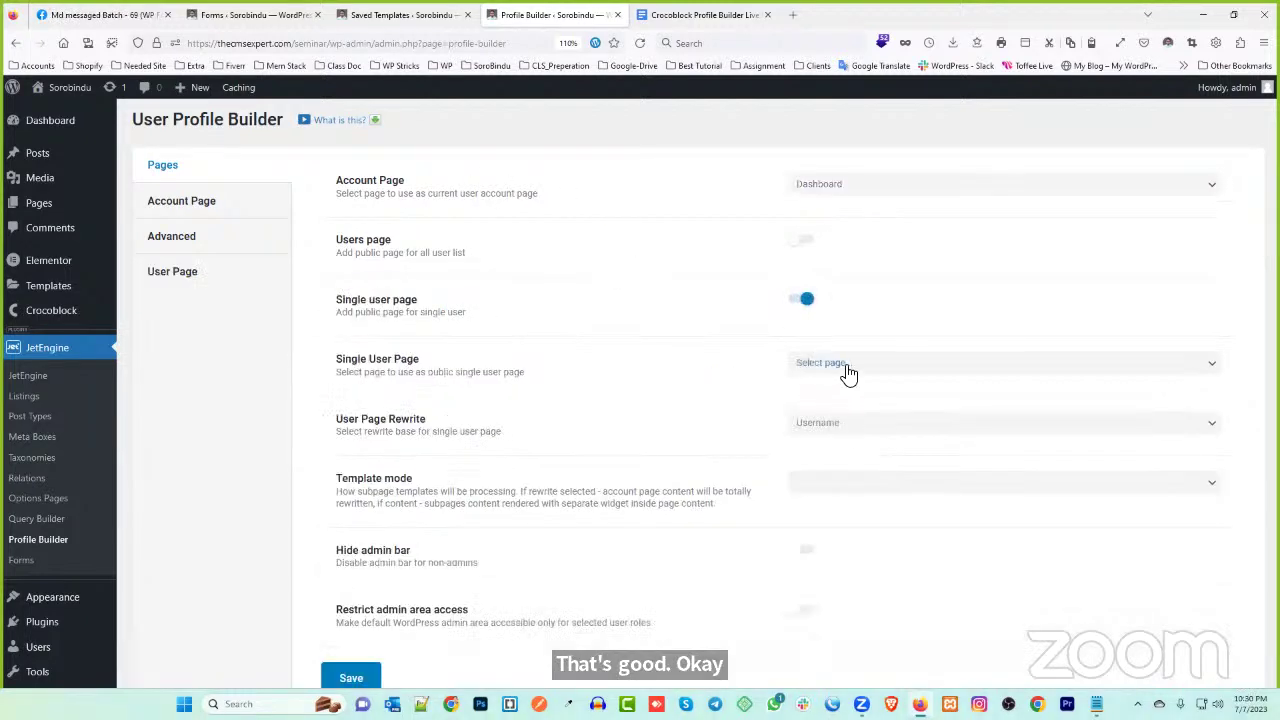
click(804, 300)
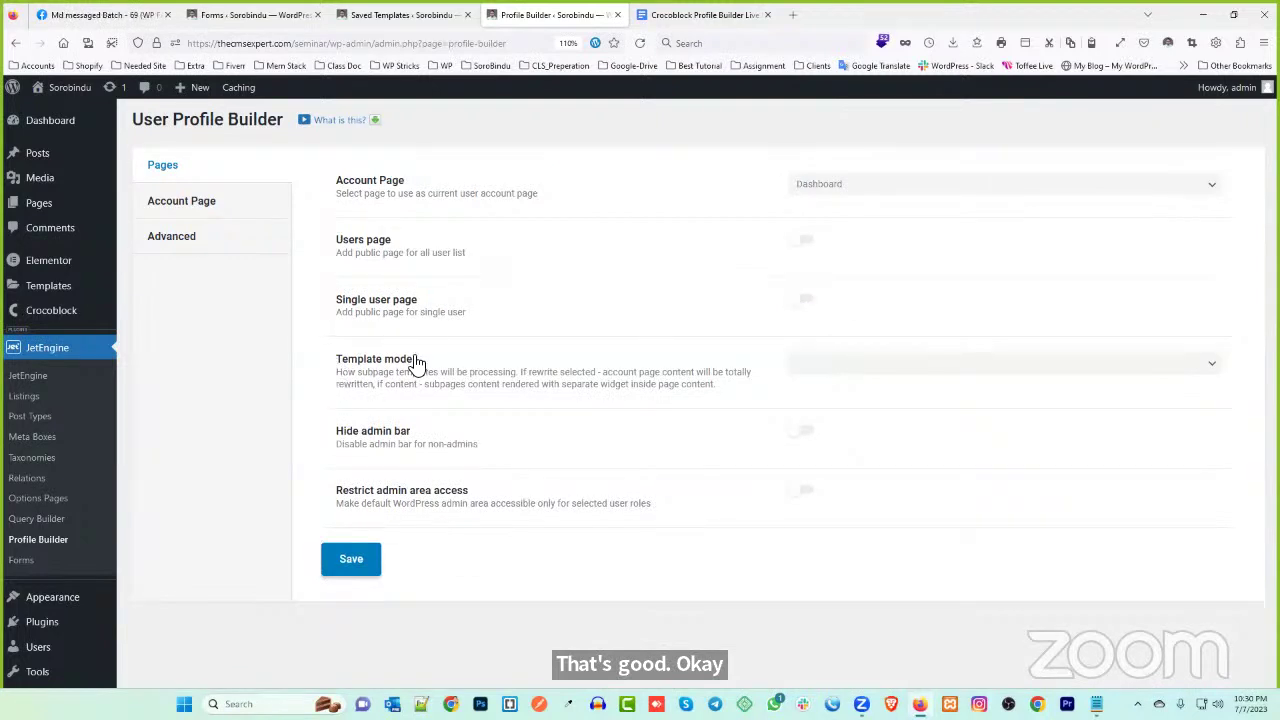
- Set the Profile Builder's template mode to Rewrite
click(882, 367)
click(848, 386)
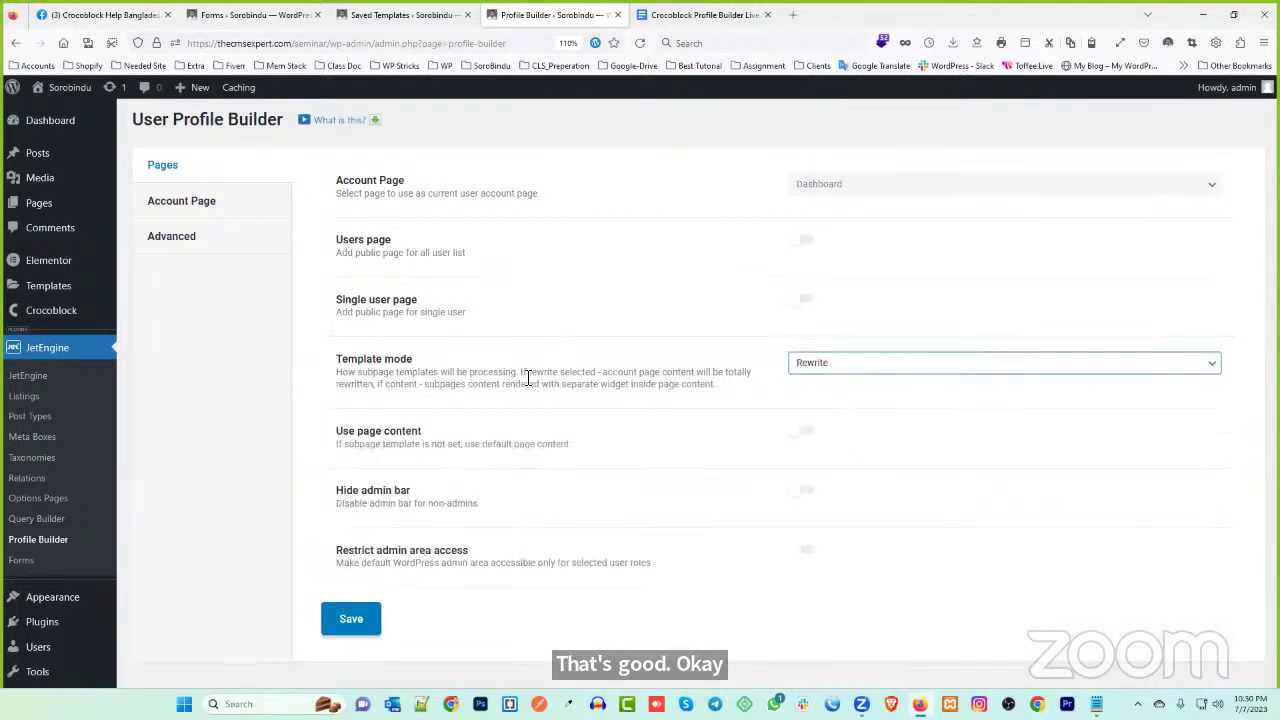
scroll(528, 451, down, 1)
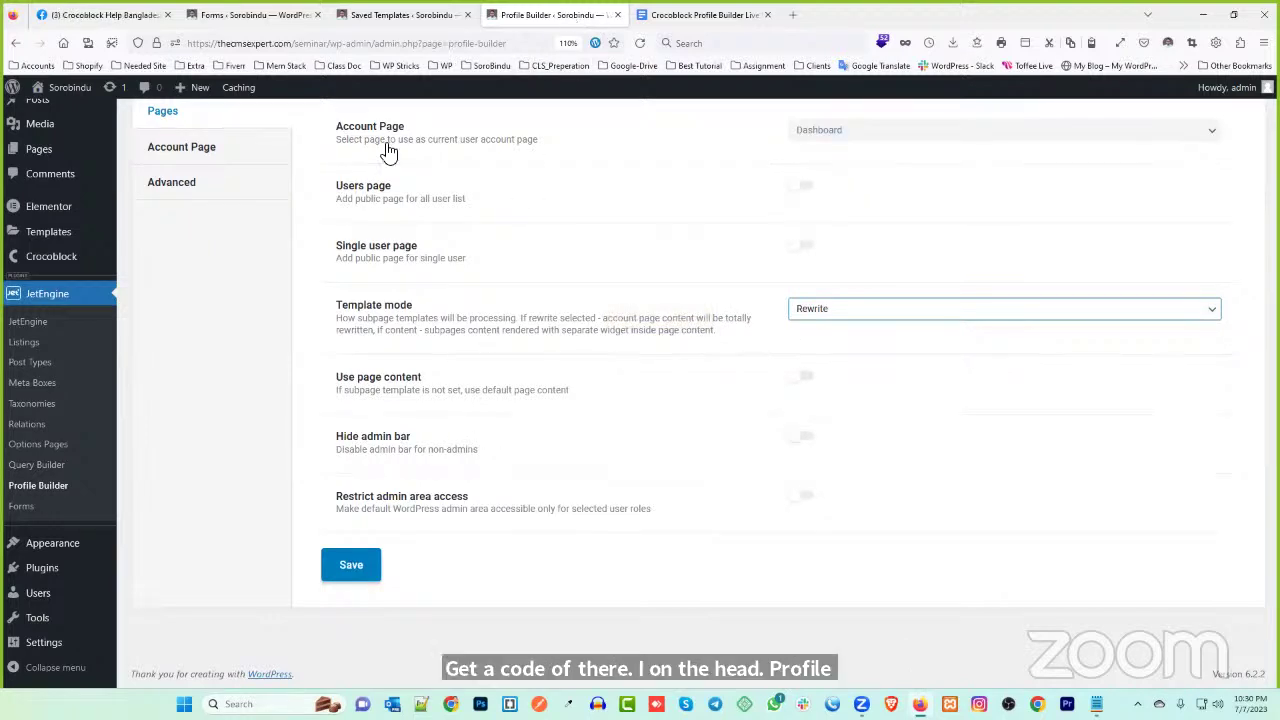
scroll(60, 300, up, 1)
- Open the site's front end in a new browser tab, look at its admin bar and return to the Profile Builder settings
middle_click(45, 106)
click(690, 12)
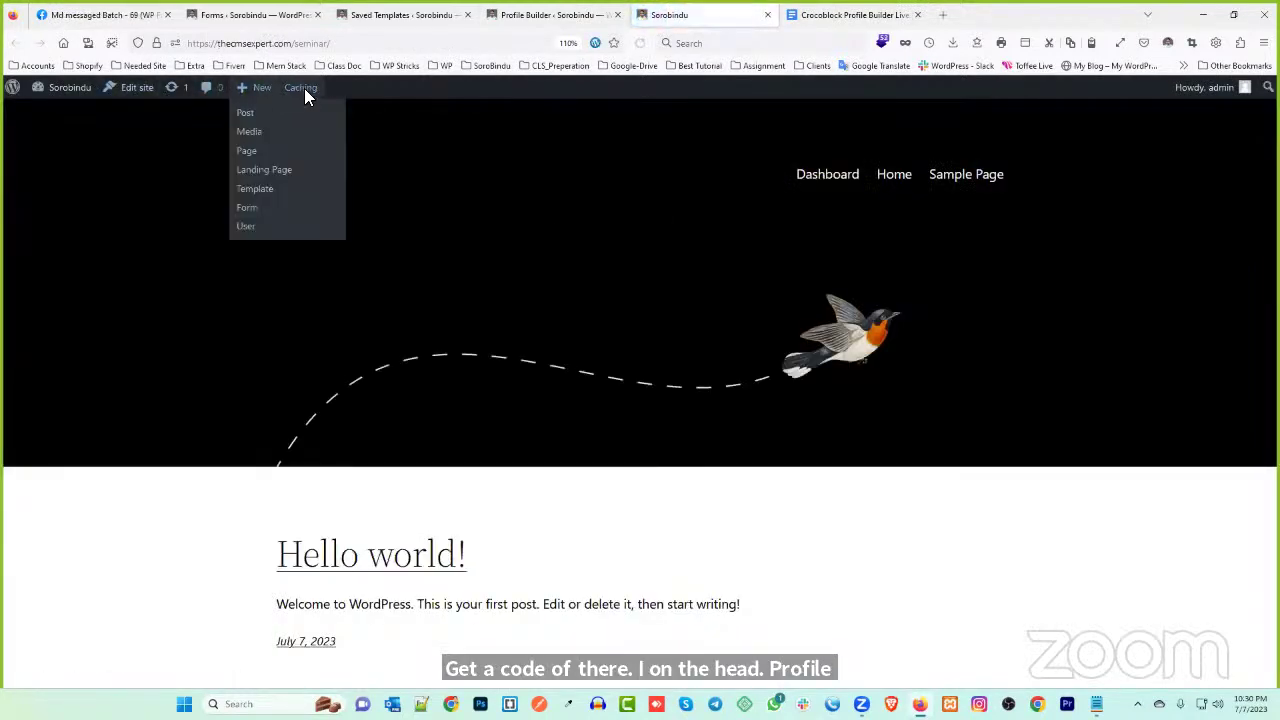
mouse_move(331, 88)
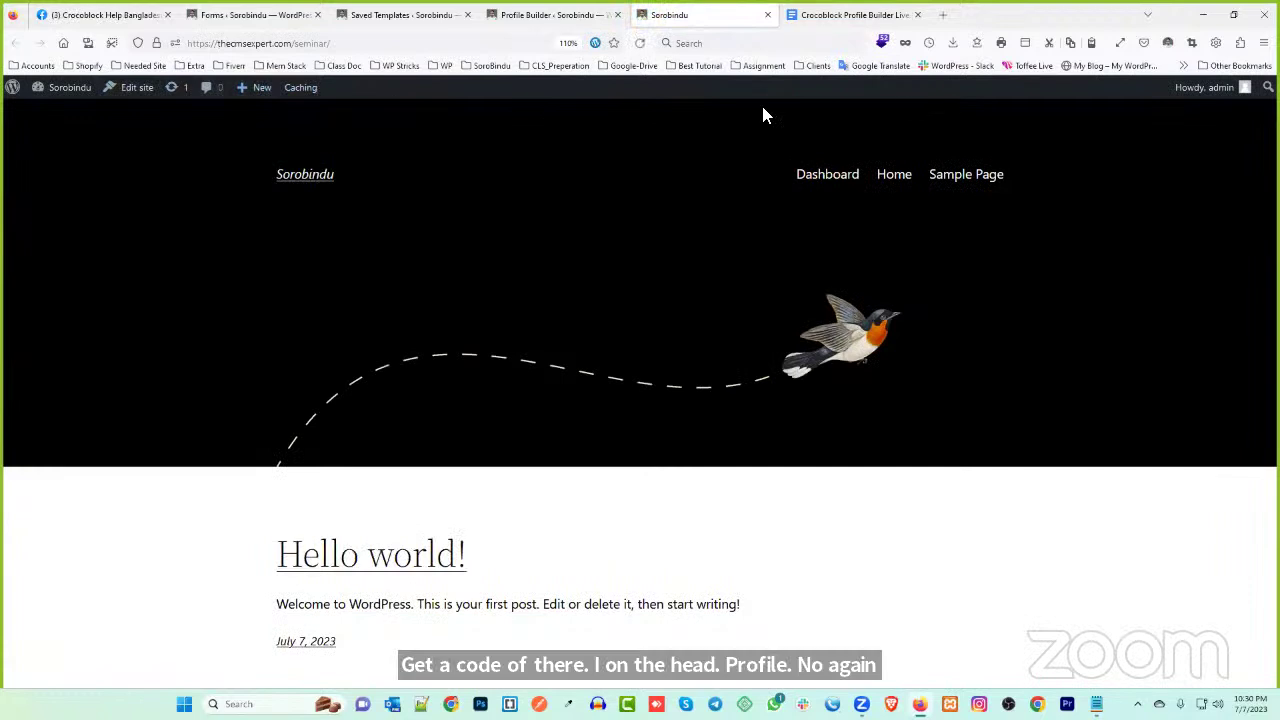
click(545, 14)
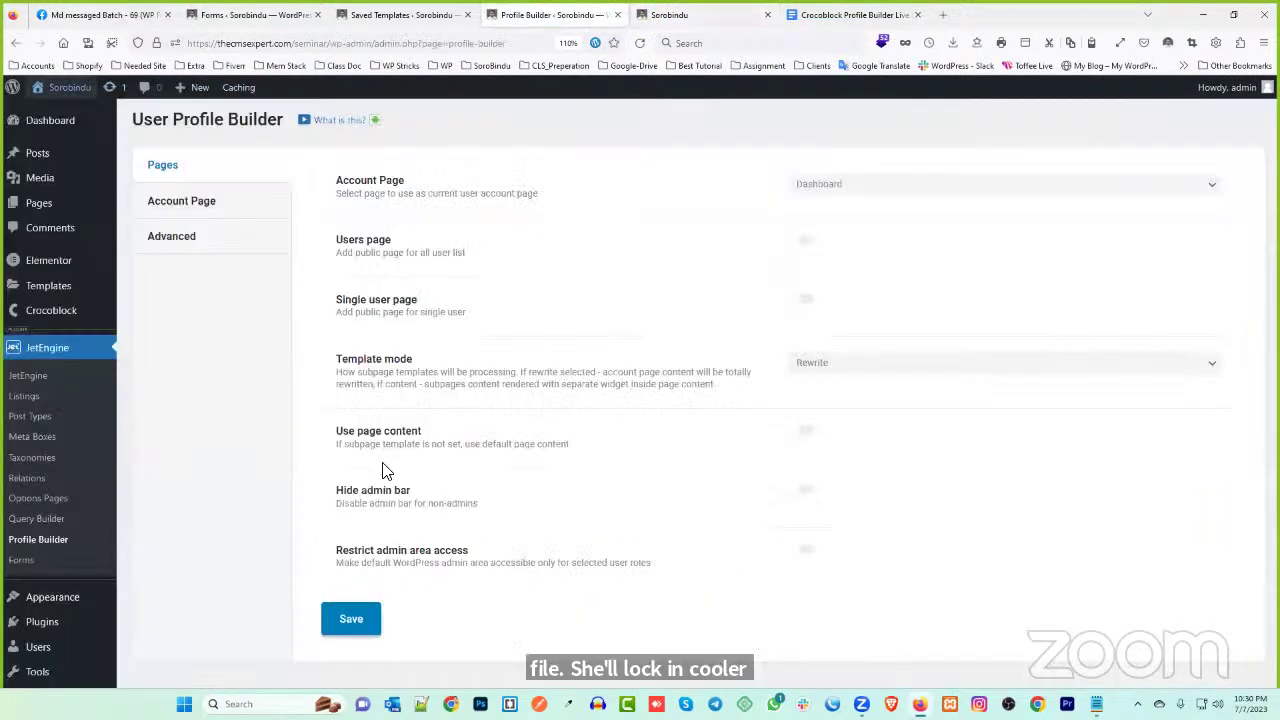
- Enable hiding the admin bar for non-admins and save the settings
click(802, 490)
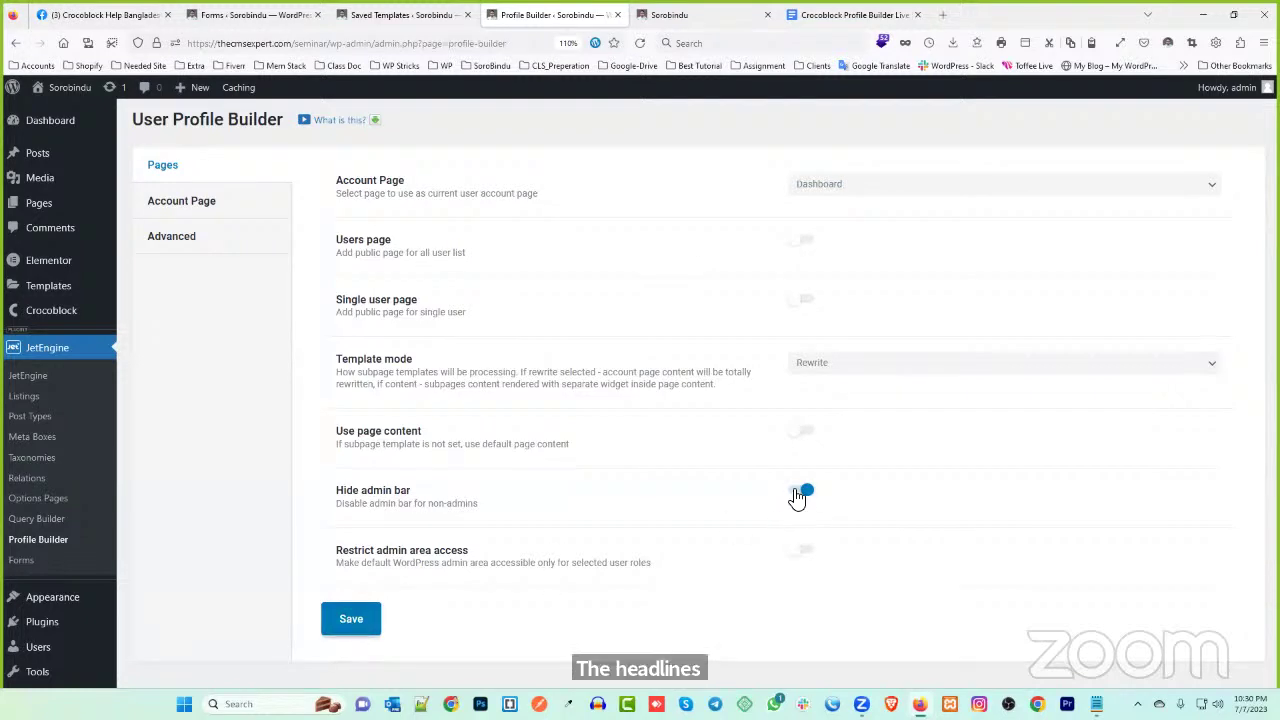
click(350, 622)
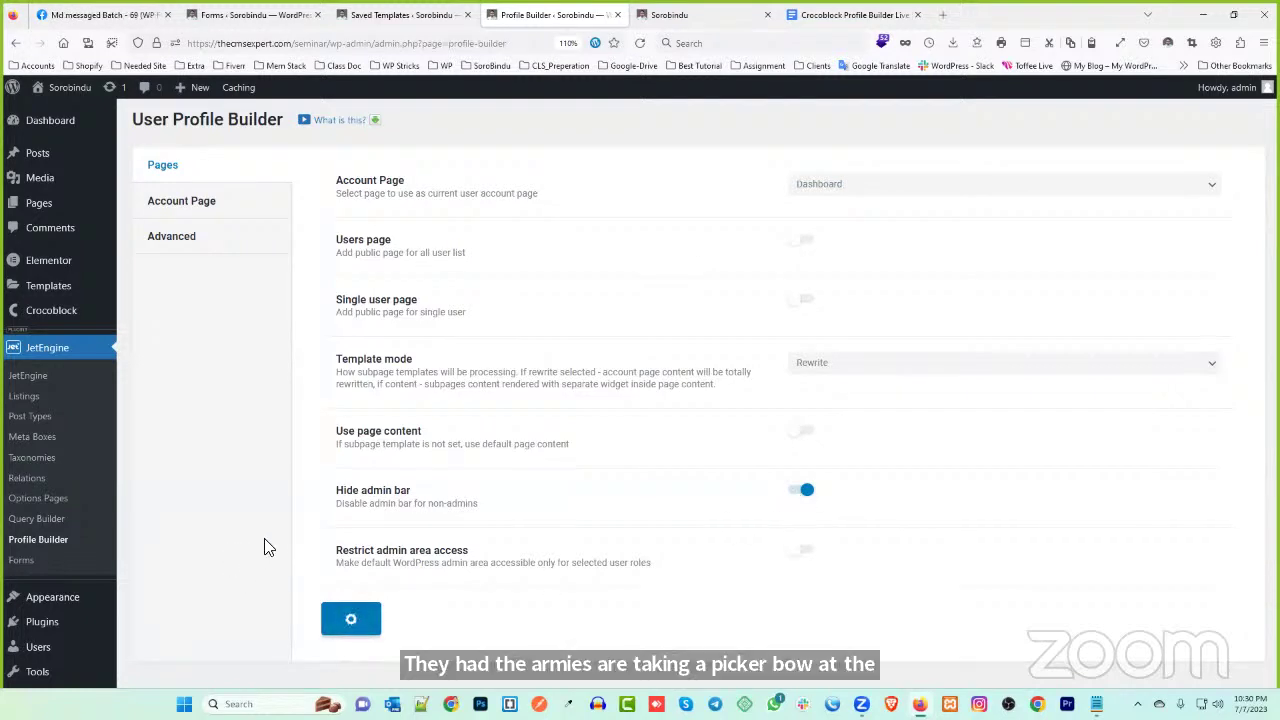
- Visit thecmsexpert.com/seminar/dashboard in the tab showing the site's front end
click(660, 14)
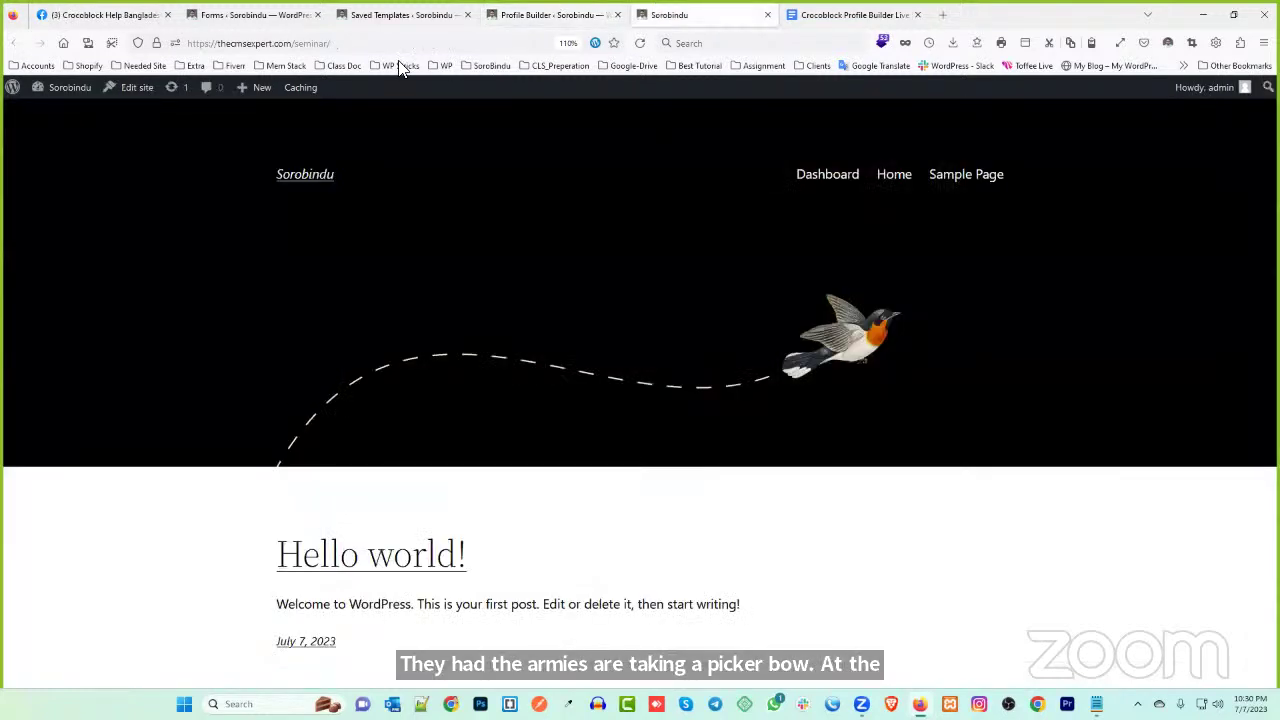
click(337, 43)
text(dasho)
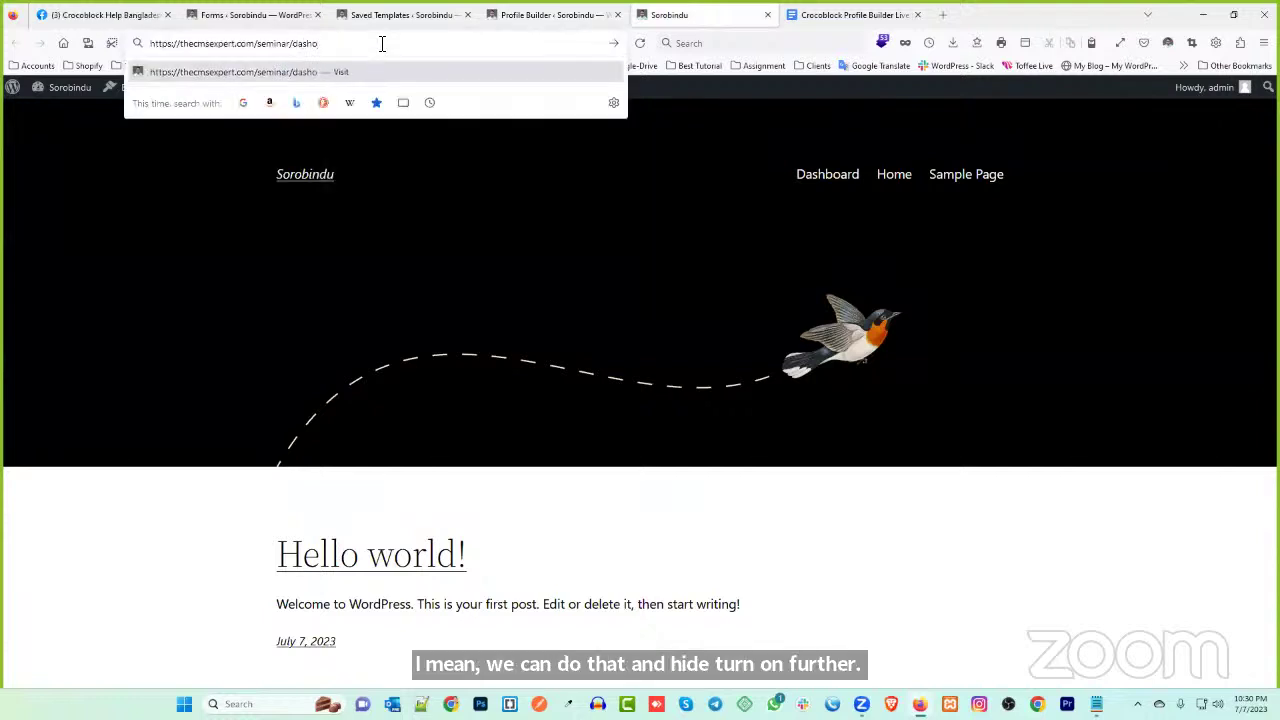
key(BackSpace)
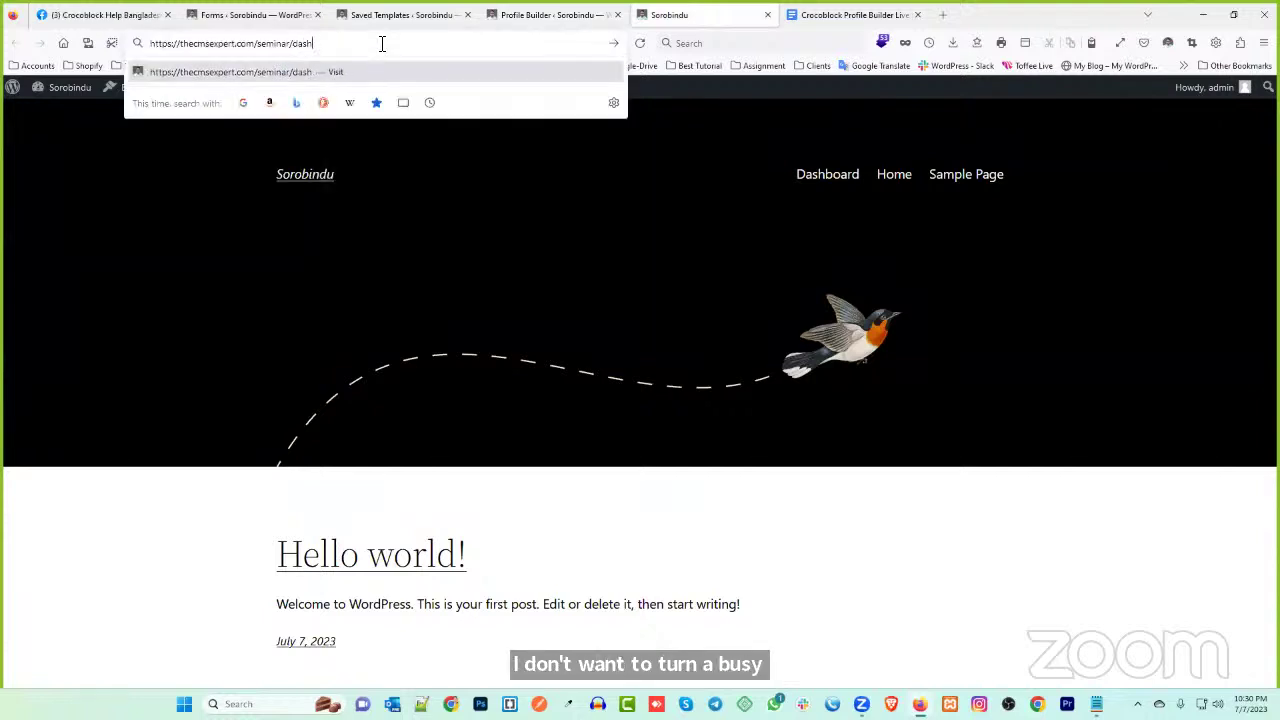
text(board)
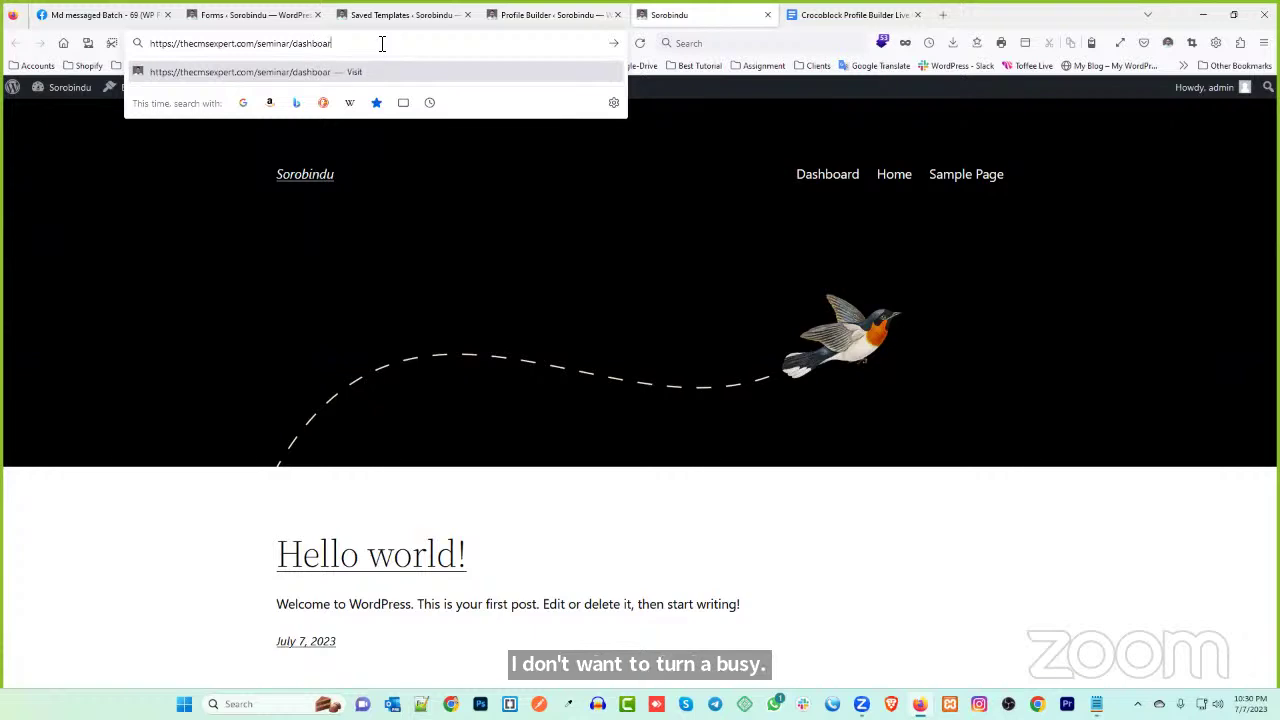
key(Return)
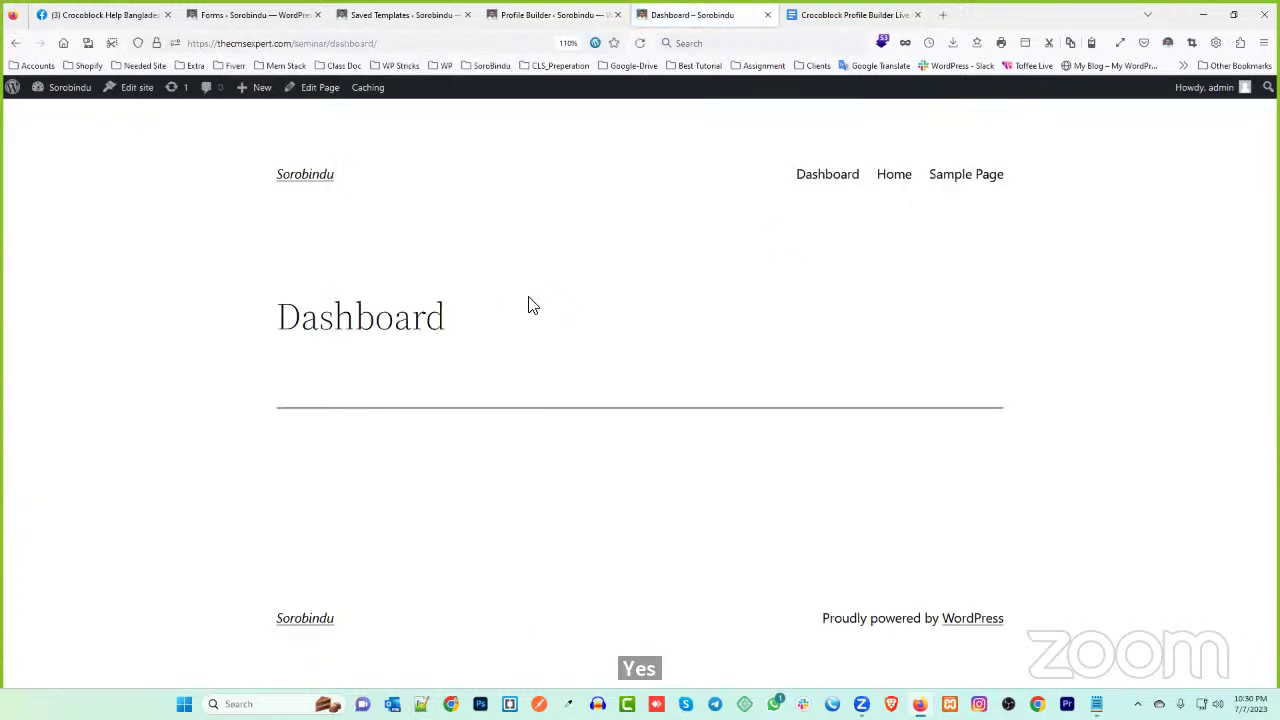
- Return to the Profile Builder's Account Page settings and review the options for users with restricted access
click(550, 14)
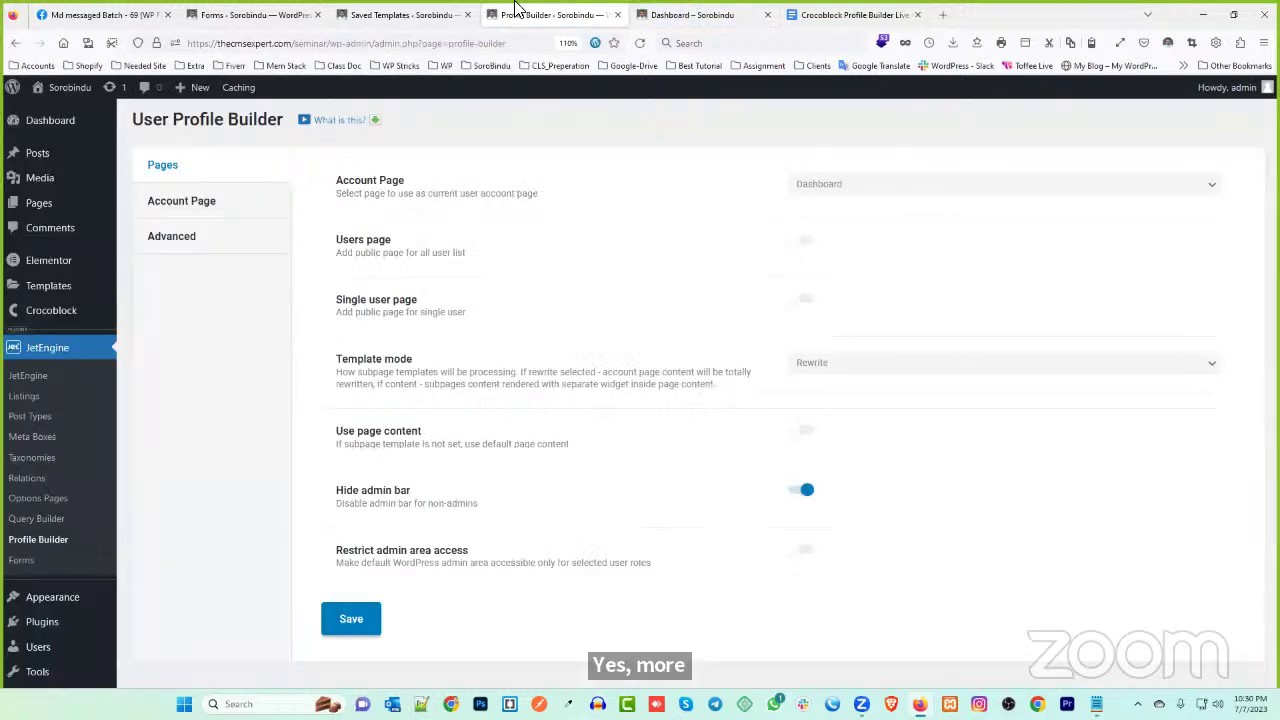
click(228, 212)
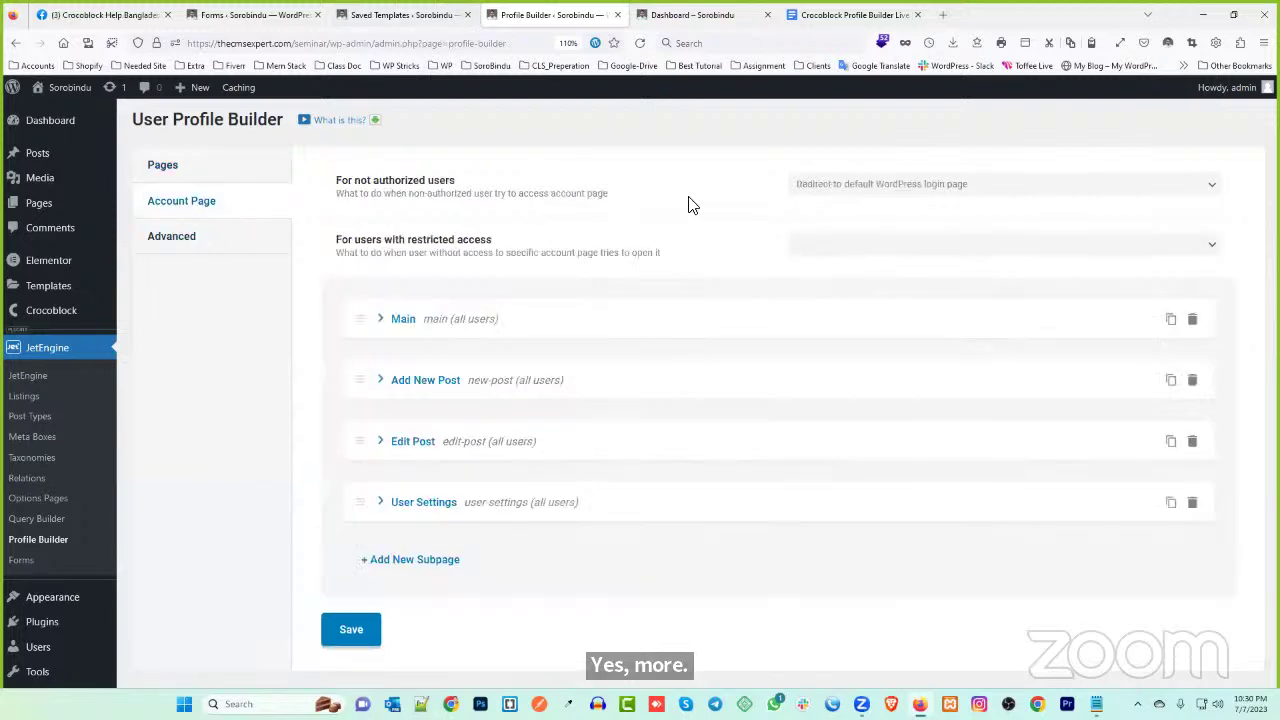
click(824, 248)
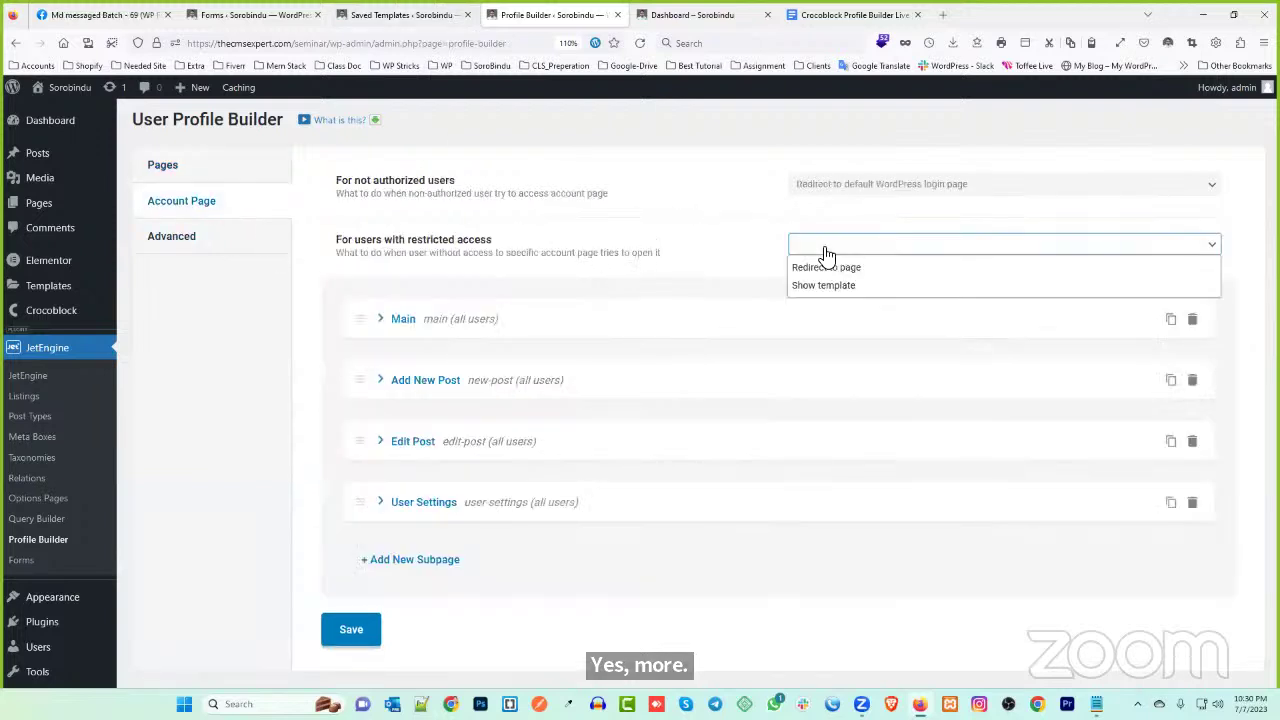
click(571, 251)
- Open the site's list of pages in a new browser tab and return to the Profile Builder settings
middle_click(50, 207)
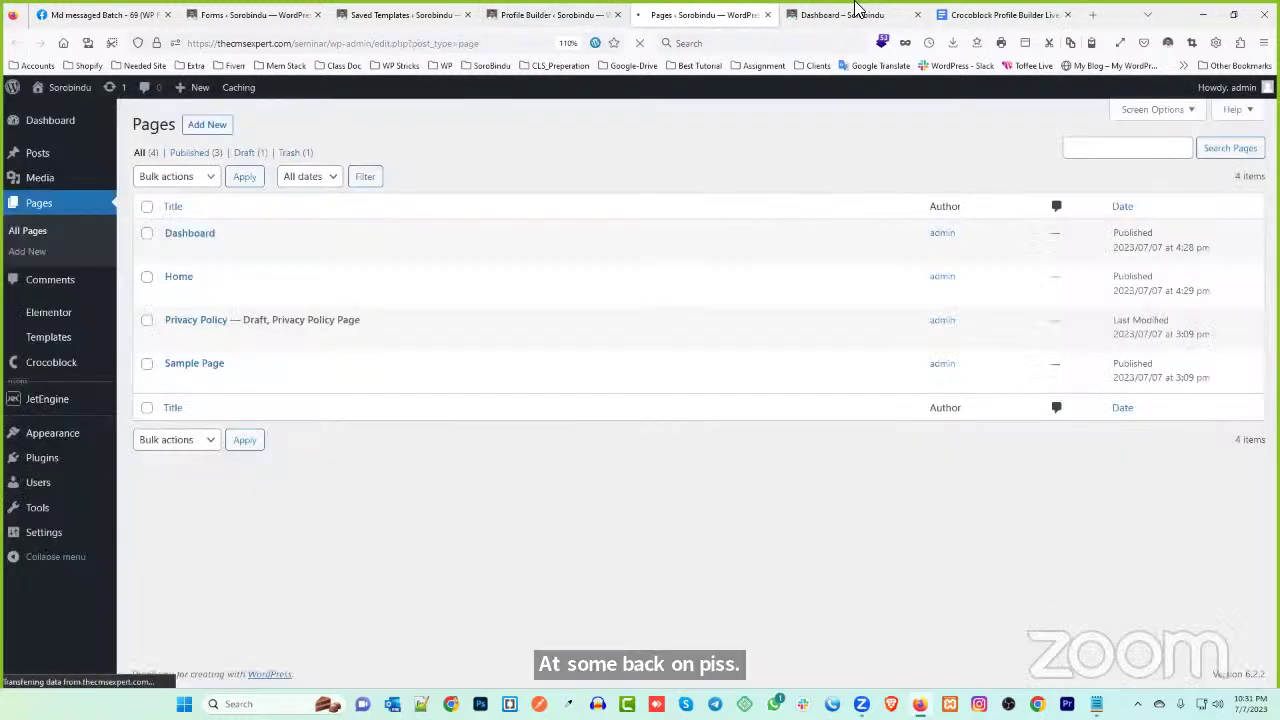
key(ctrl+Tab)
click(553, 14)
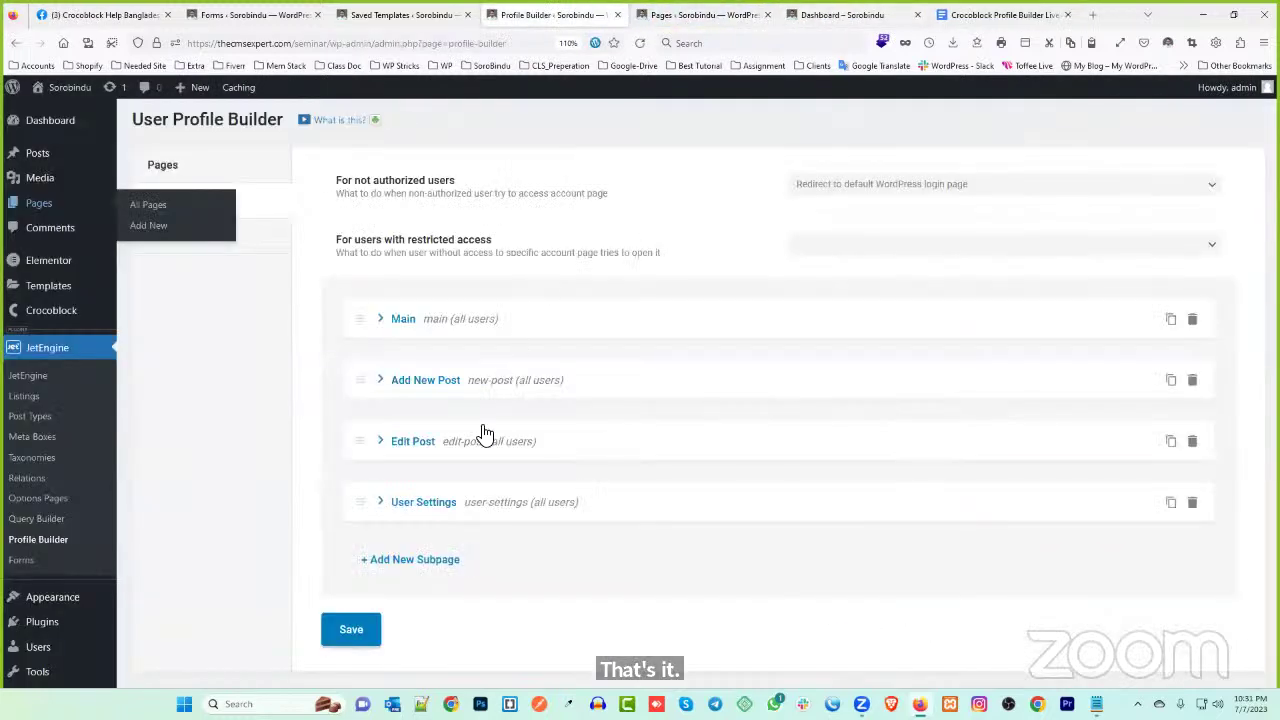
- Save the Profile Builder's Account Page settings and its Pages settings
scroll(430, 500, down, 1)
click(360, 576)
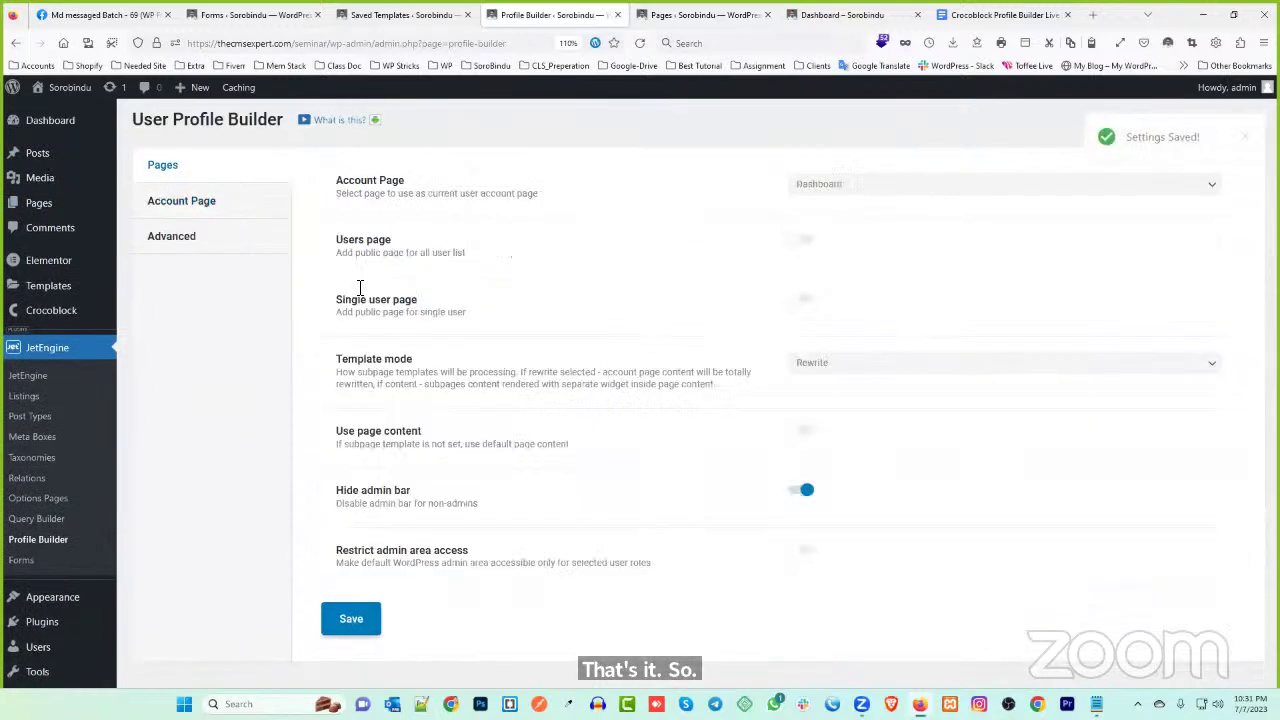
scroll(394, 583, down, 1)
click(357, 566)
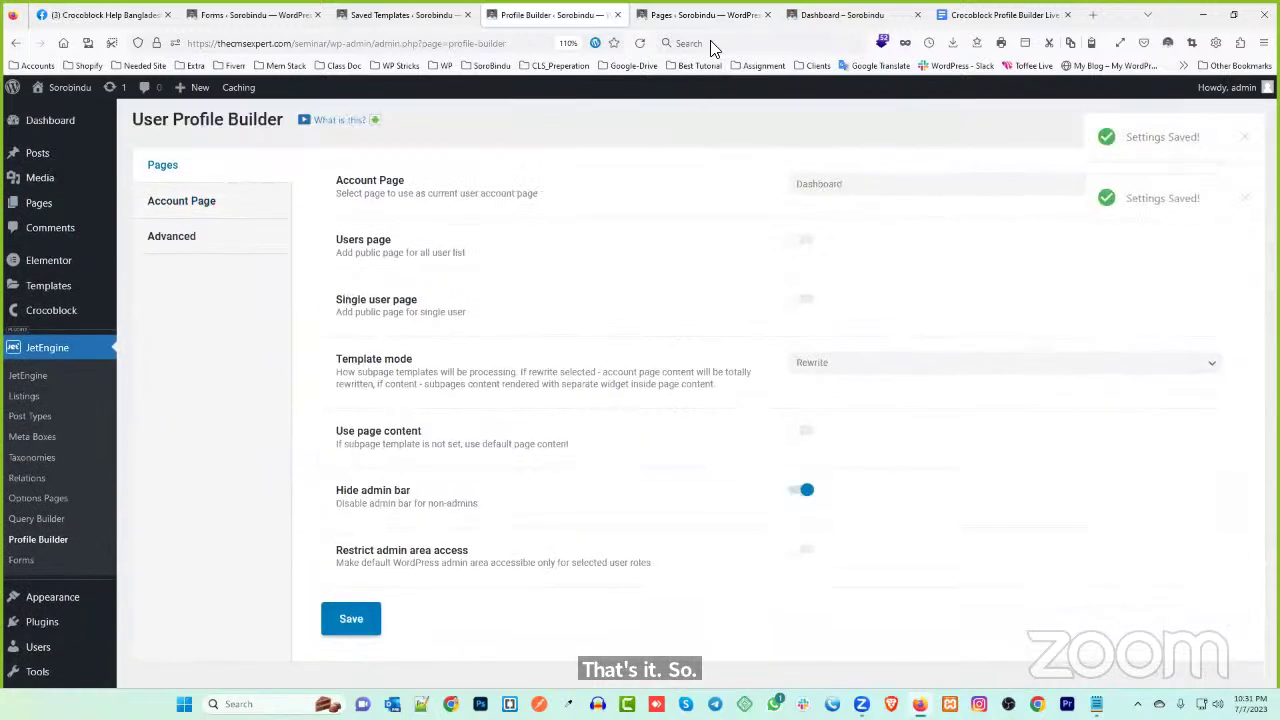
- View the Dashboard page in a new tab from the list of pages and close the duplicate Dashboard tab
click(713, 15)
middle_click(274, 250)
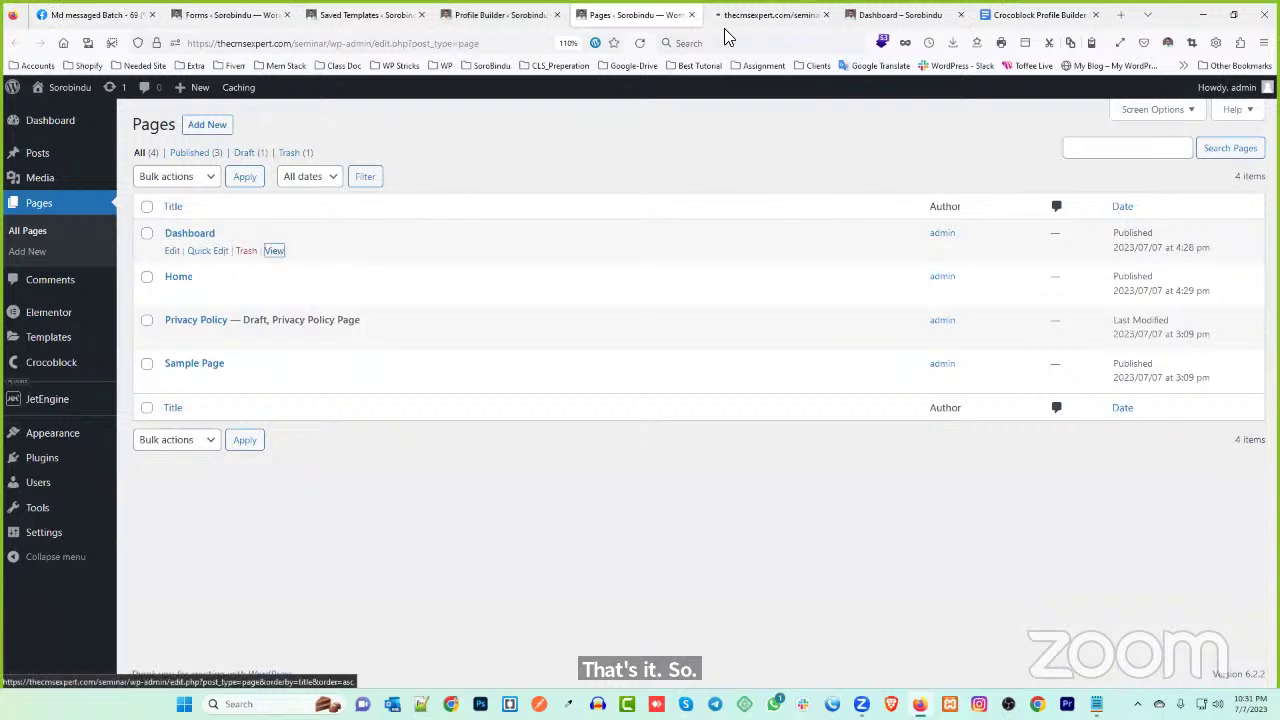
key(ctrl+Tab)
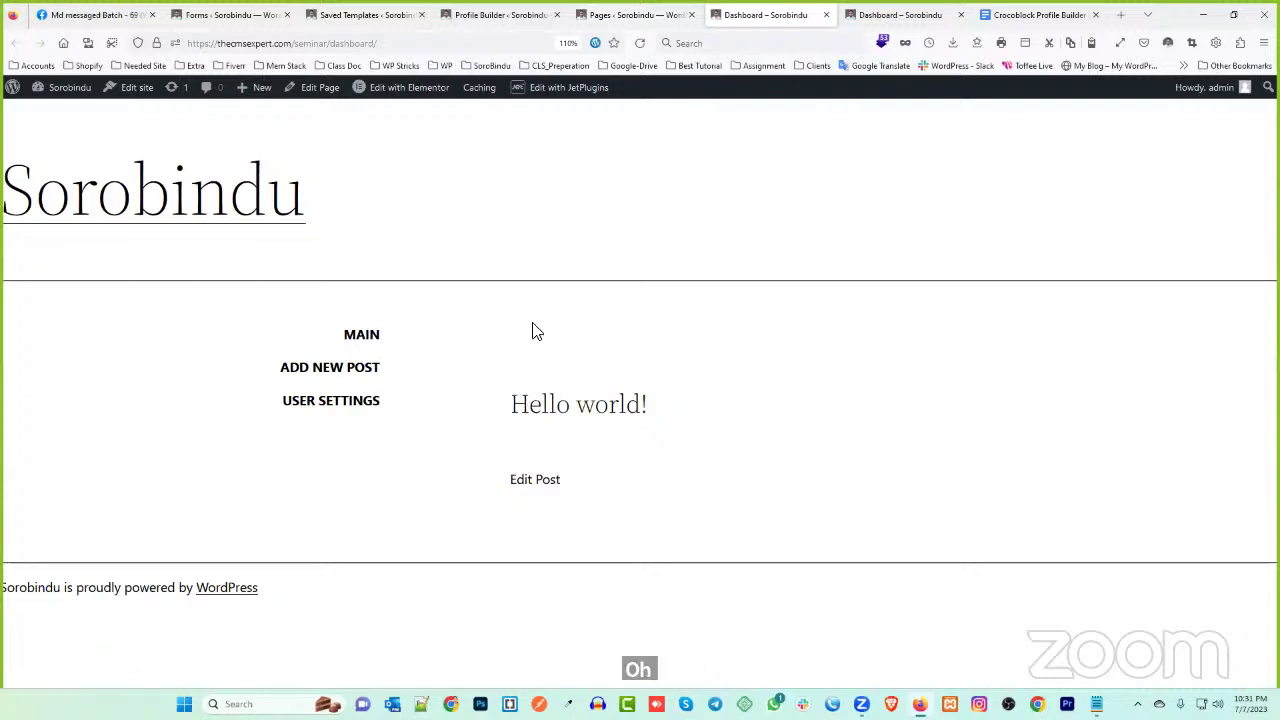
click(960, 14)
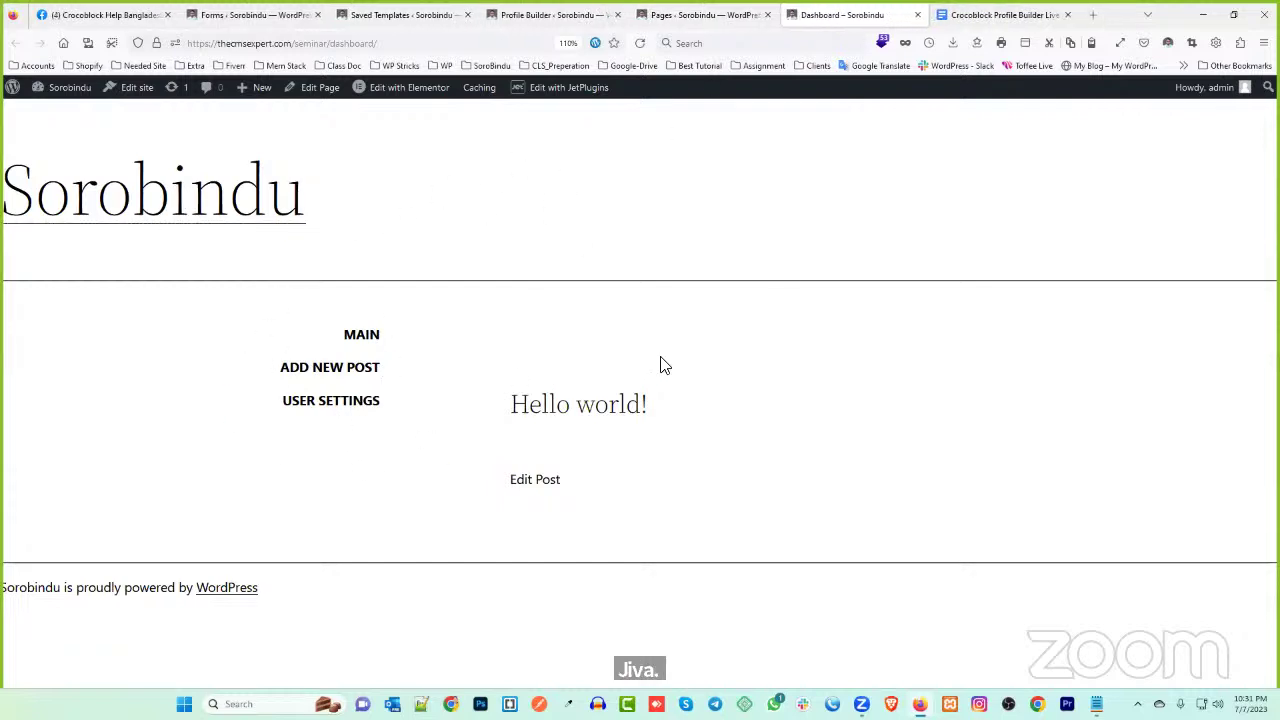
- Open the site's installed themes in a new browser tab and activate the Astra theme
click(545, 14)
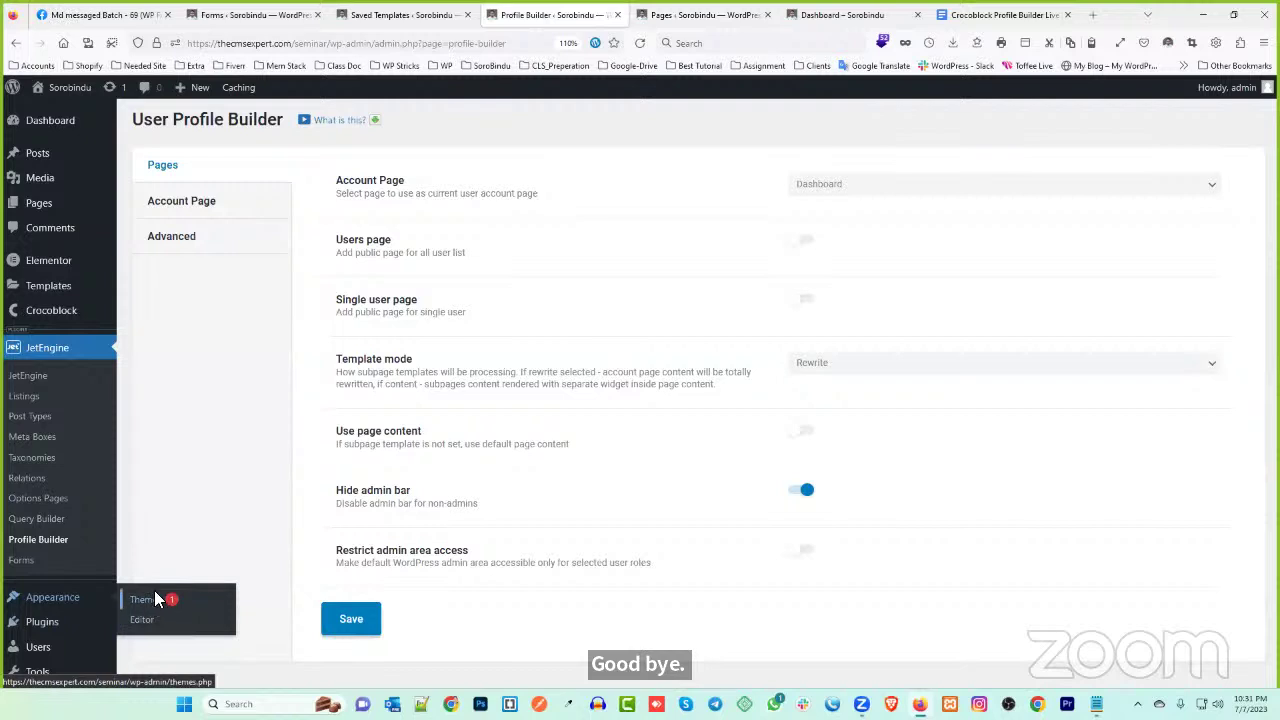
middle_click(145, 599)
click(630, 15)
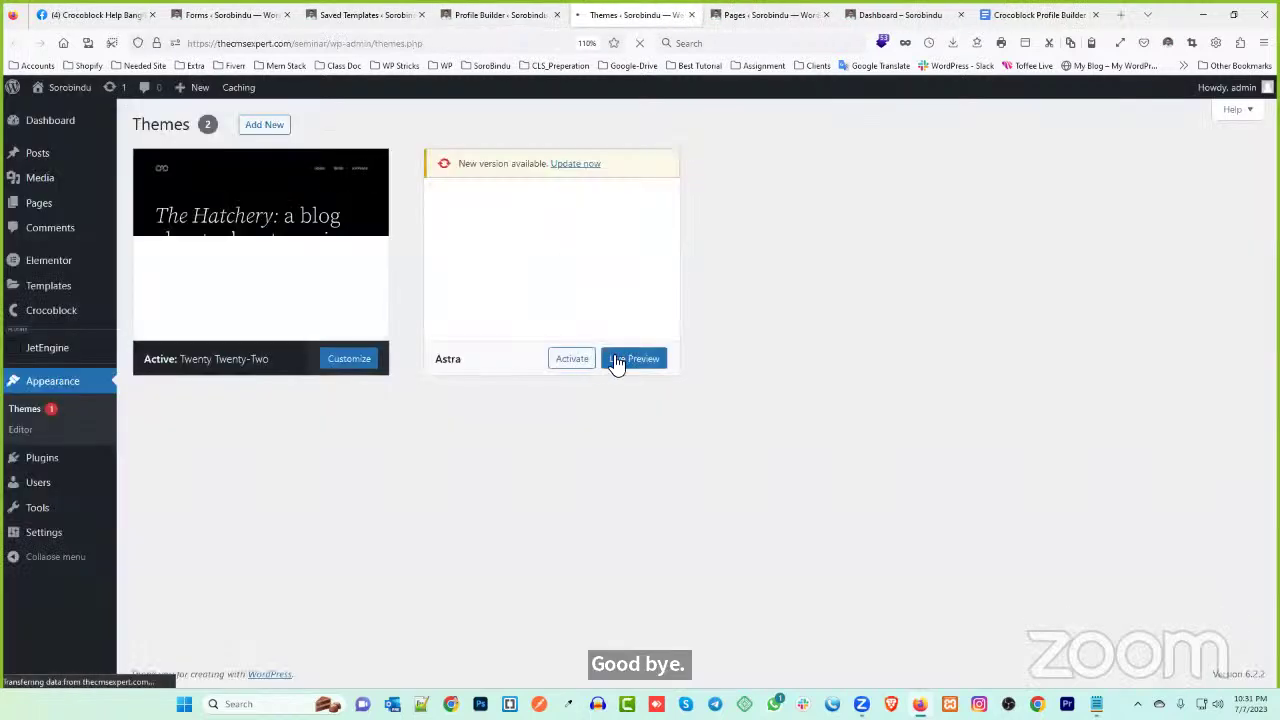
click(573, 359)
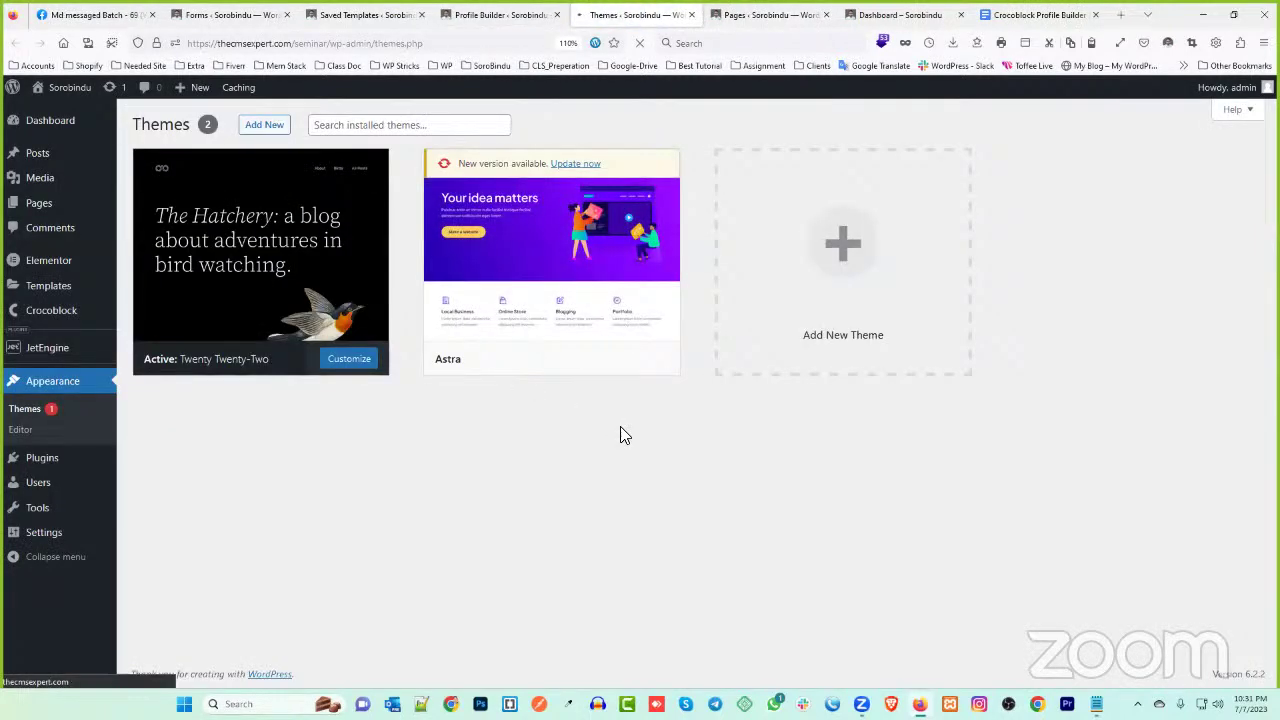
- Reload the Dashboard page and examine its URL, account menu and post listing under the new theme
click(862, 16)
click(640, 44)
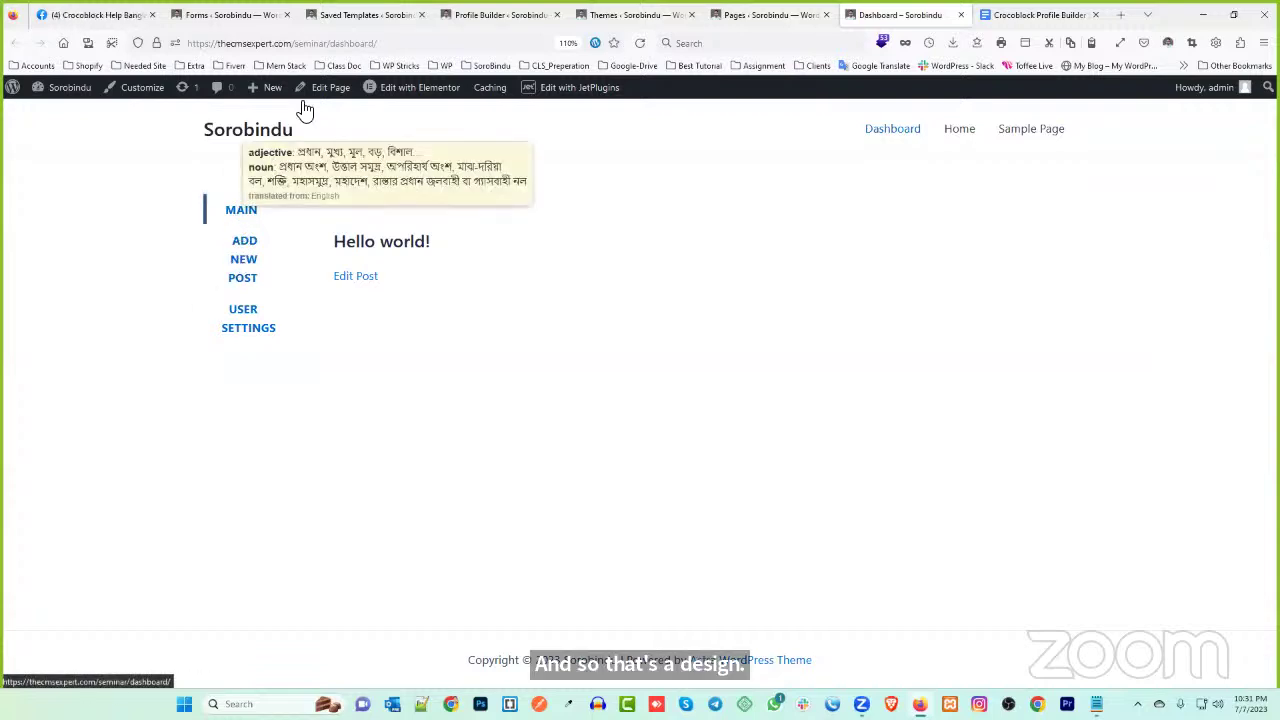
drag(331, 43, 392, 40)
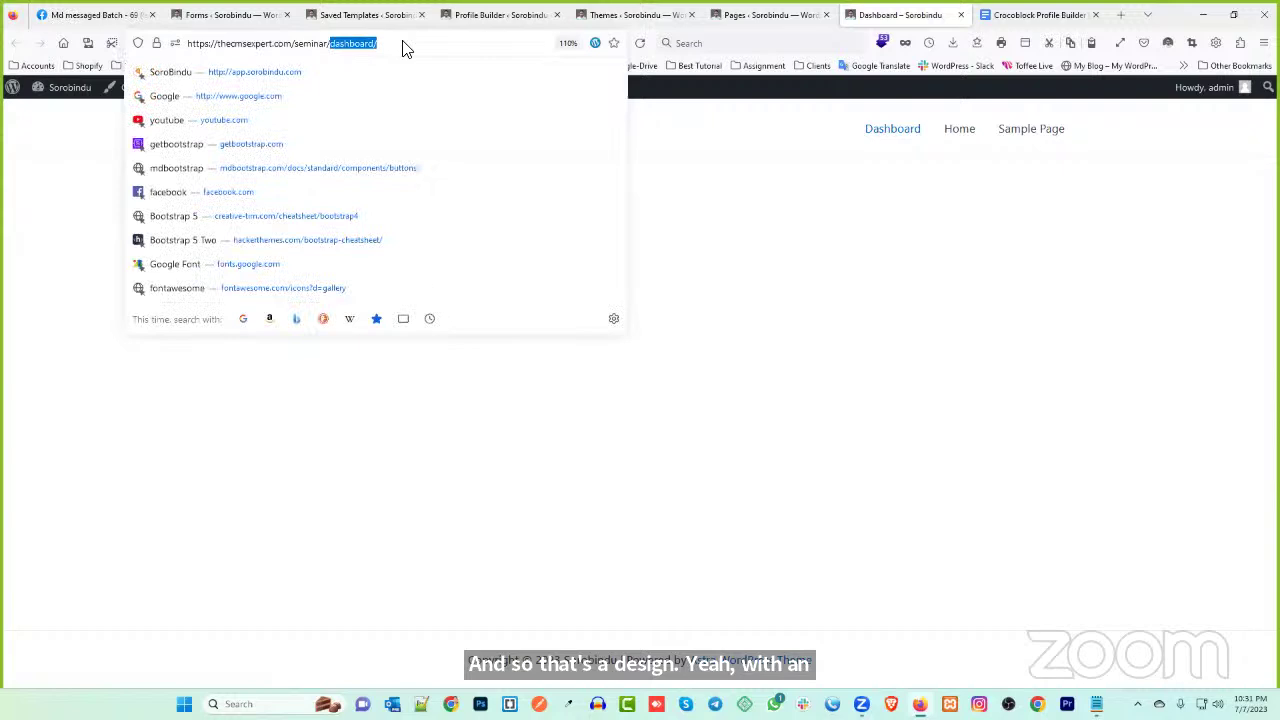
click(720, 186)
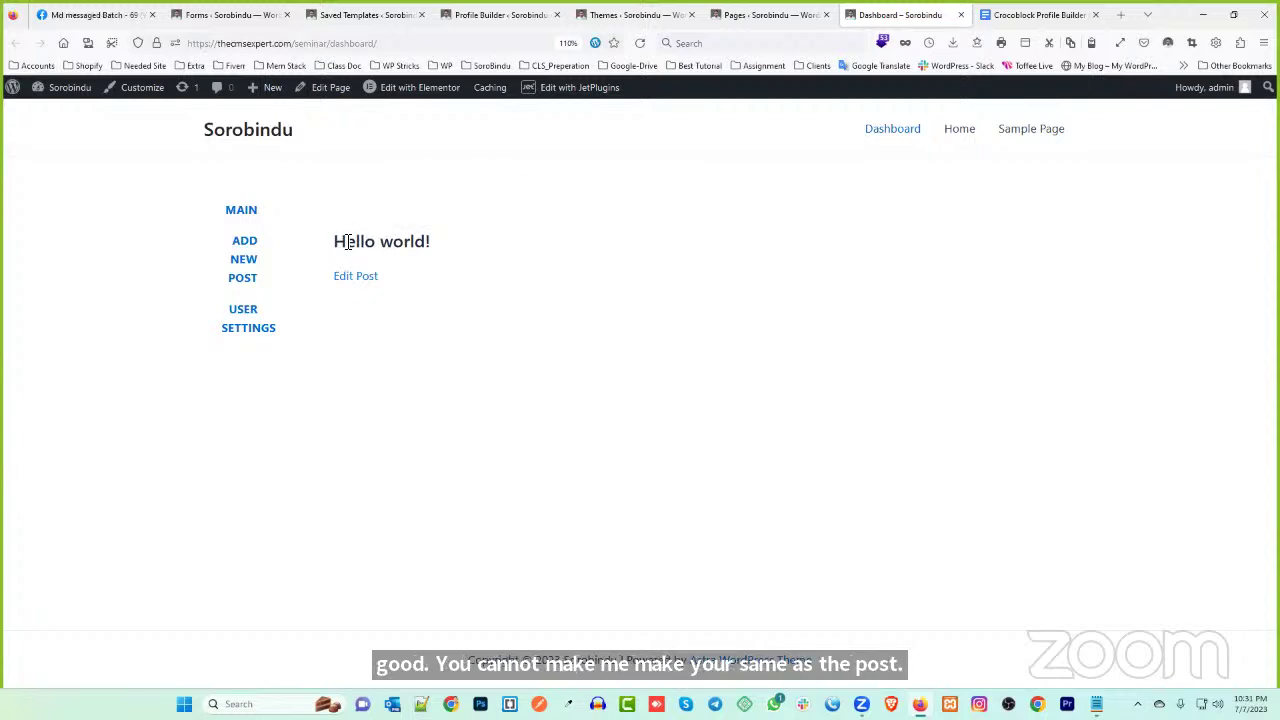
drag(336, 241, 446, 243)
click(474, 245)
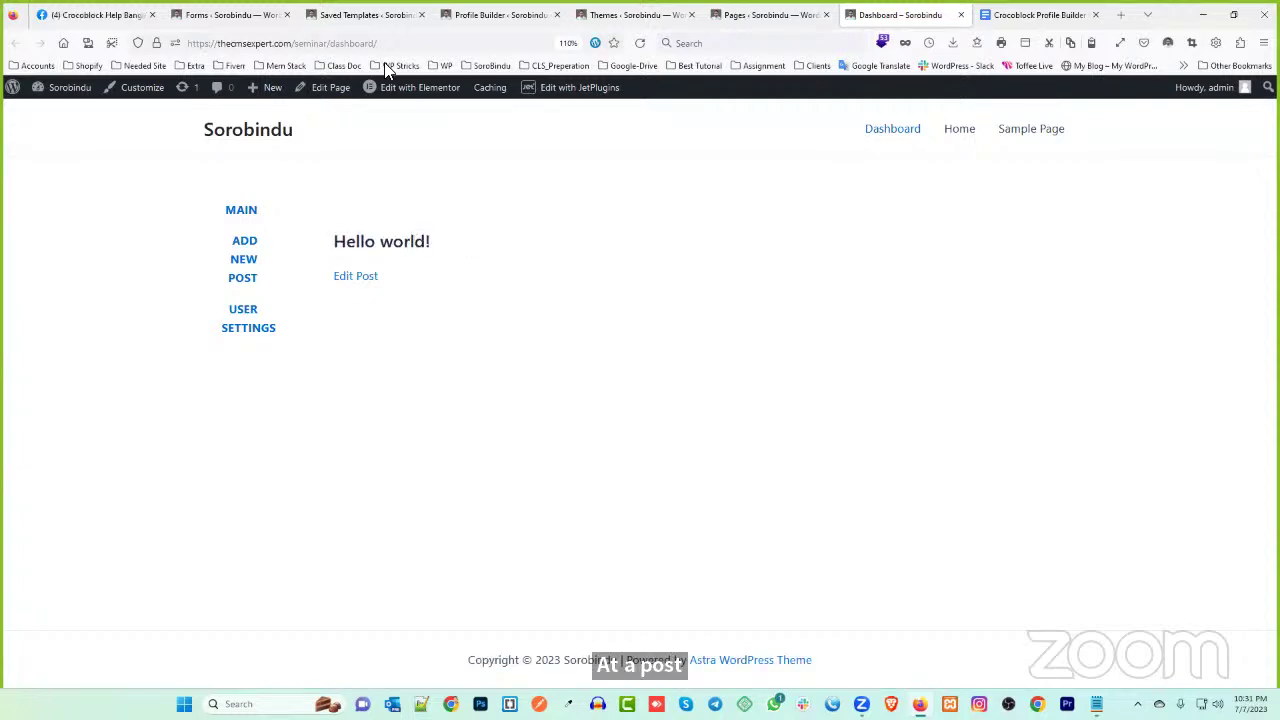
- Open the list of all posts from the Profile Builder's browser tab
click(482, 12)
mouse_move(49, 157)
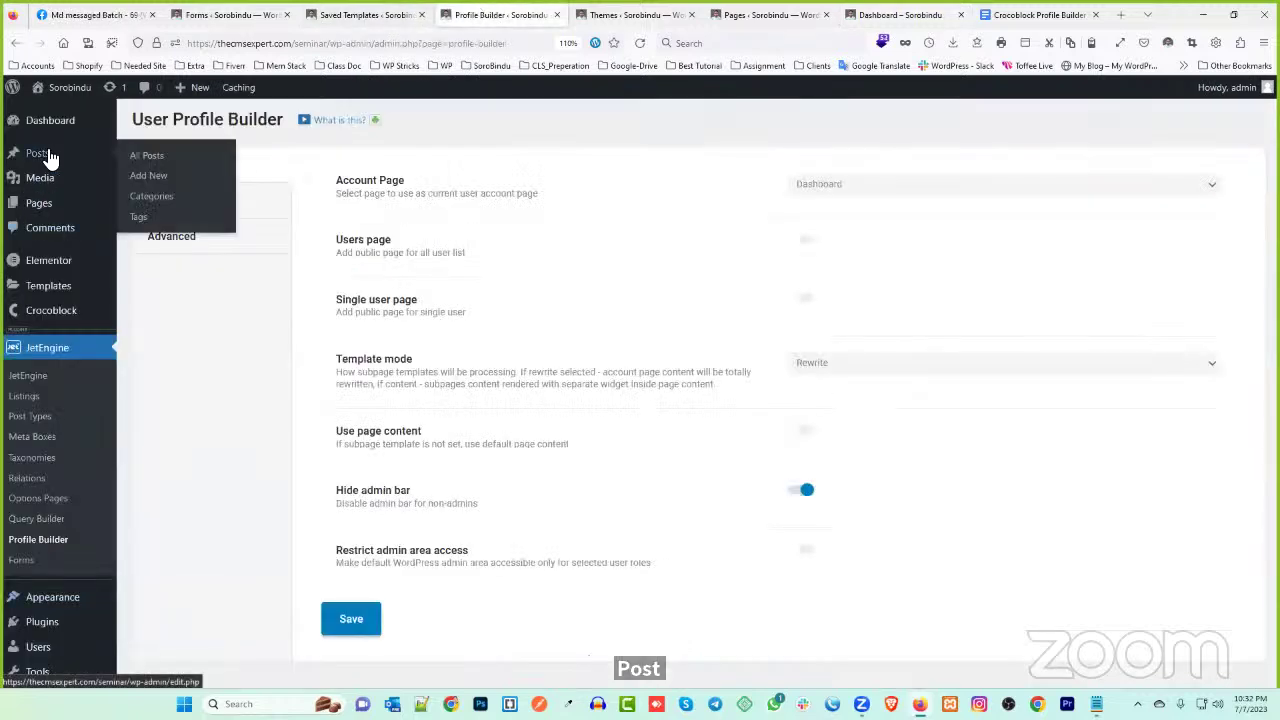
click(143, 157)
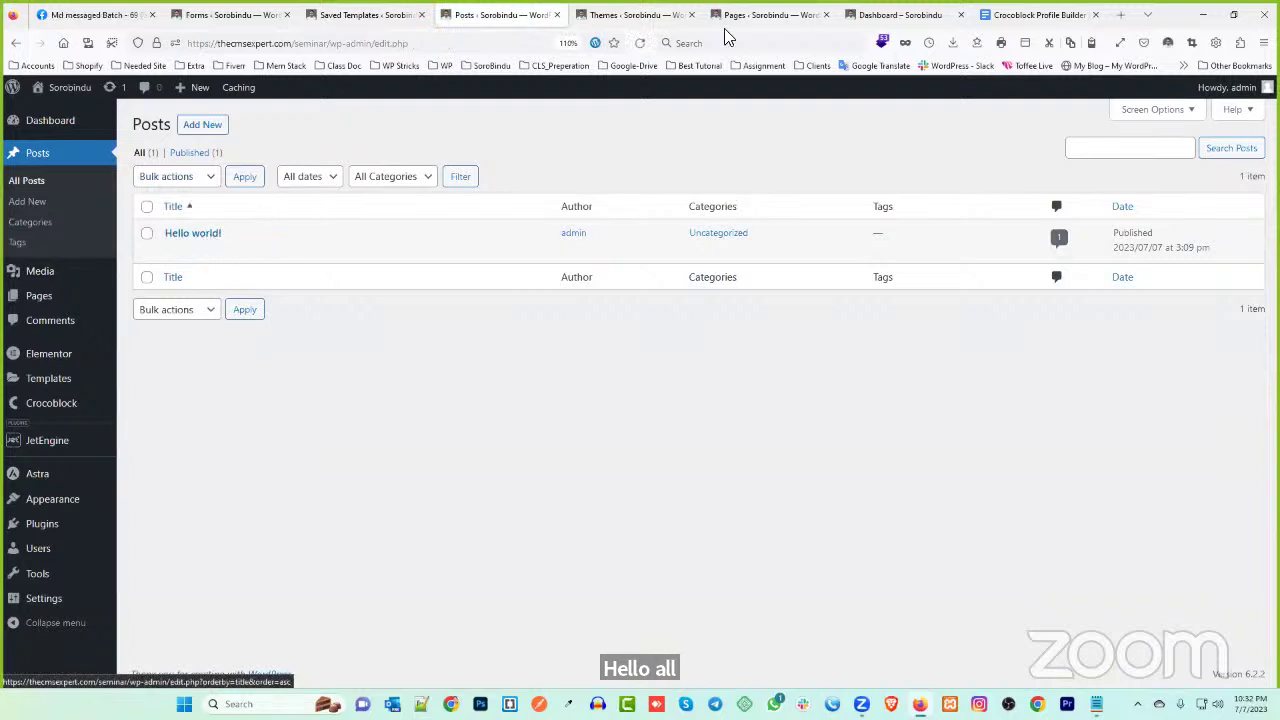
- Open the Add New Post and User Settings subpages of the Dashboard page and examine their form fields
click(760, 12)
click(607, 14)
click(900, 14)
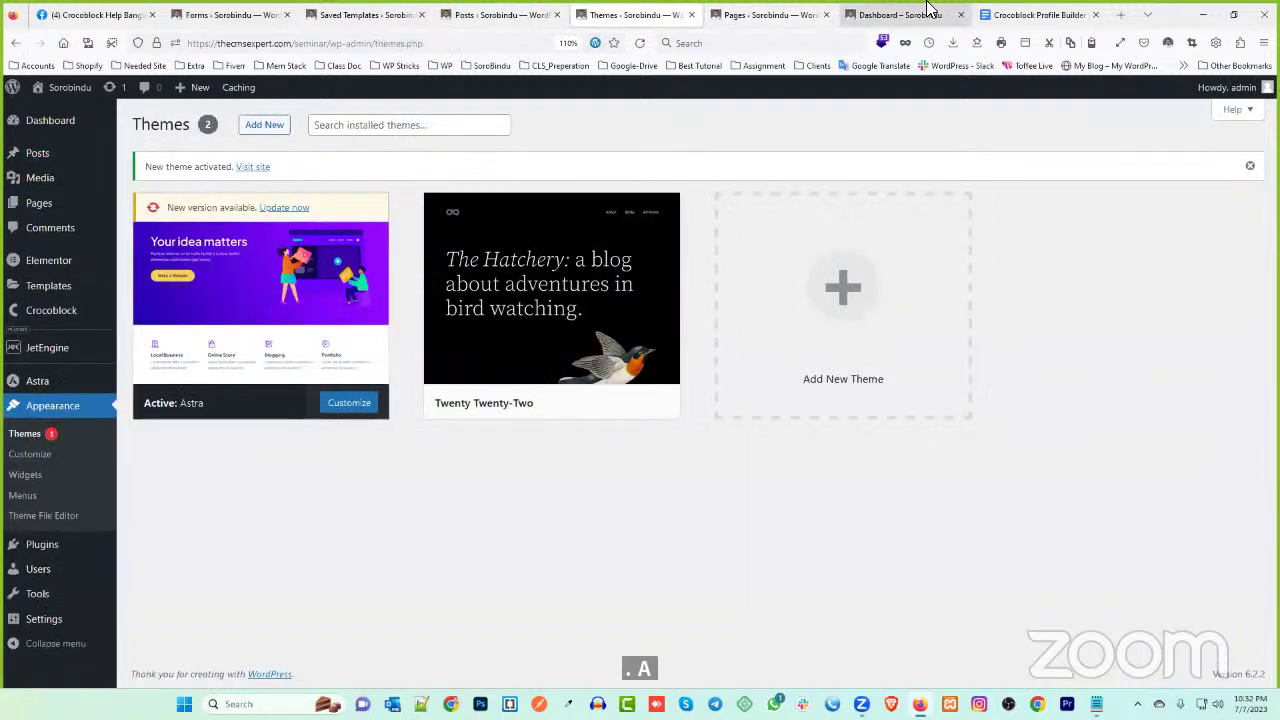
click(252, 260)
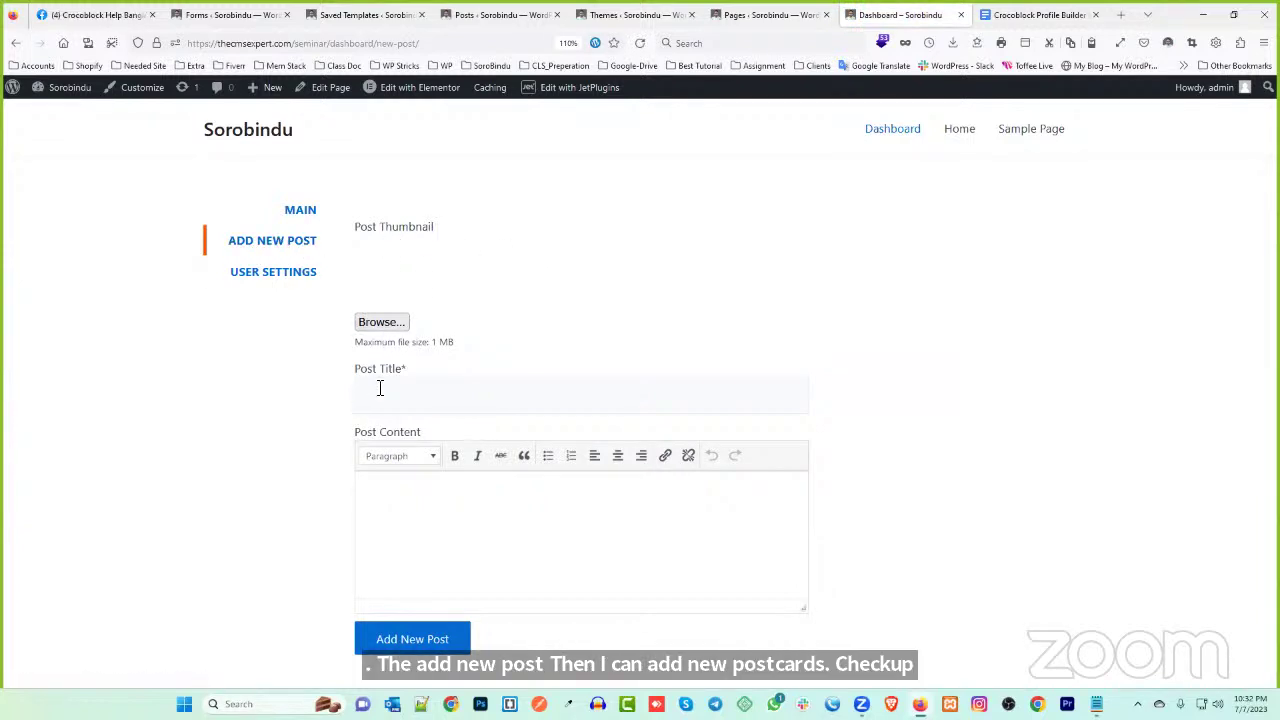
click(260, 279)
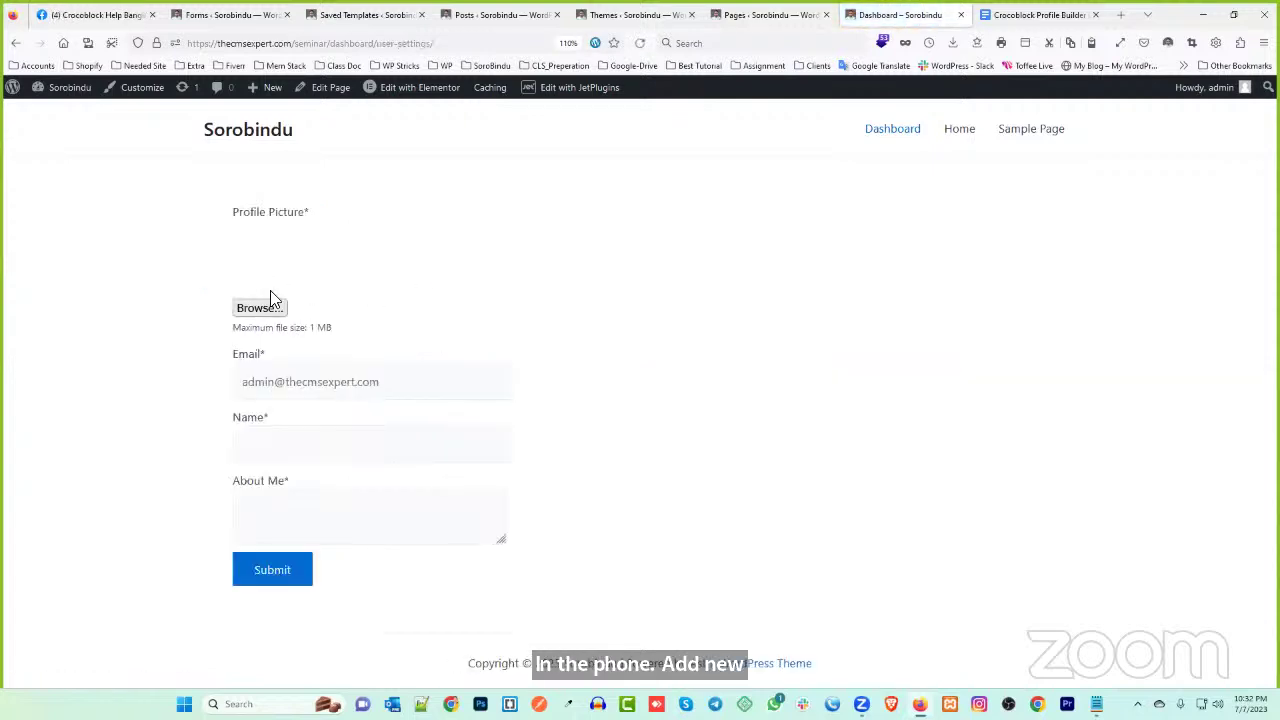
drag(257, 214, 303, 312)
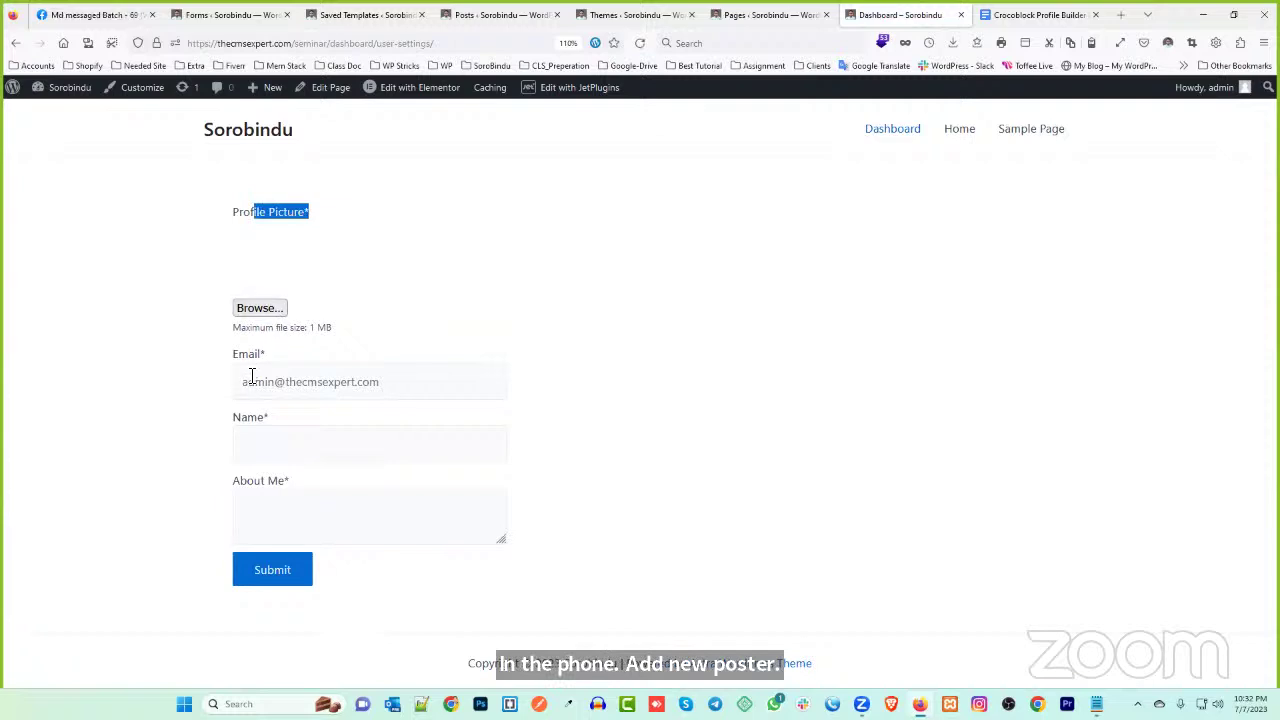
click(266, 447)
click(278, 508)
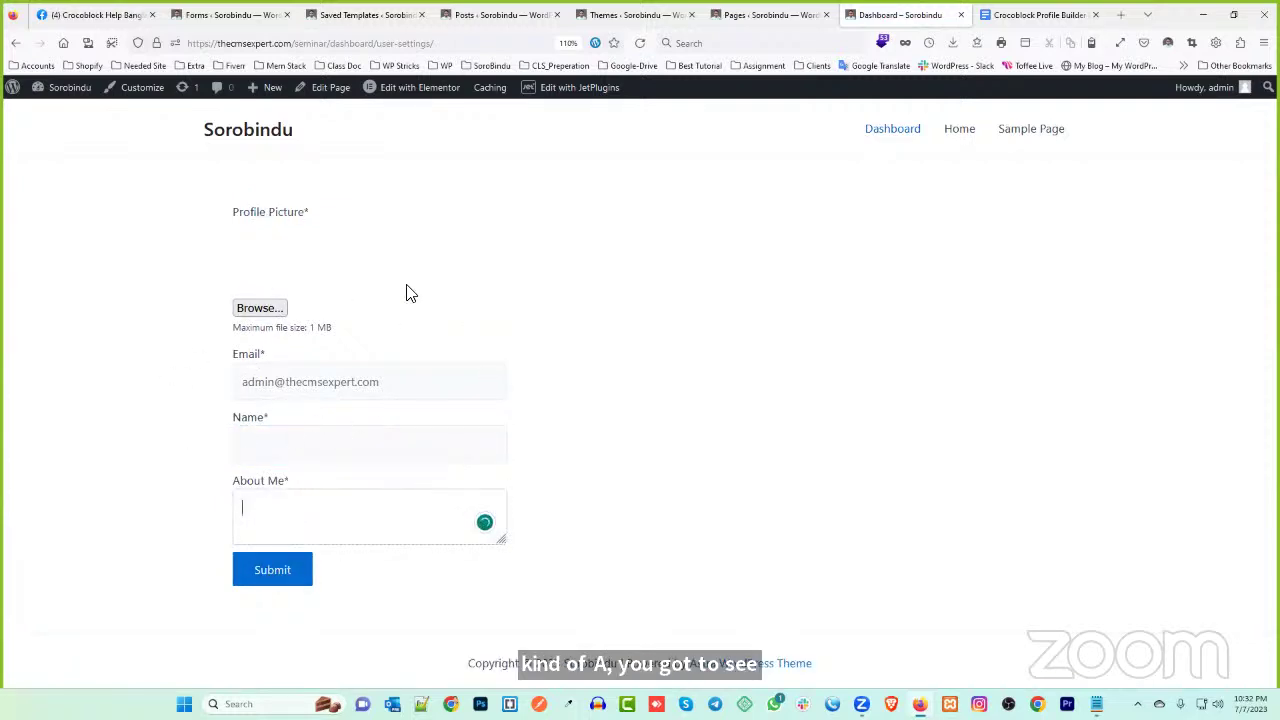
- Open JetEngine's list of forms in a new browser tab from the posts list and examine the Edit User form entry
click(505, 13)
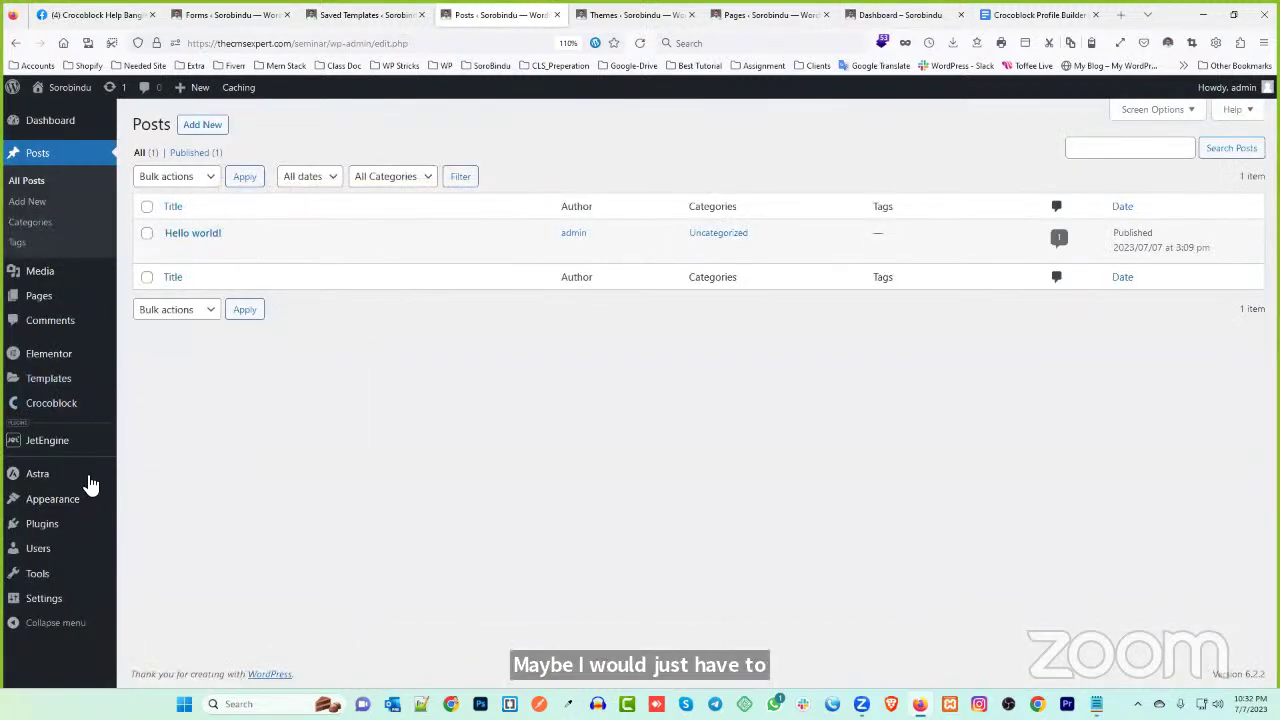
mouse_move(47, 442)
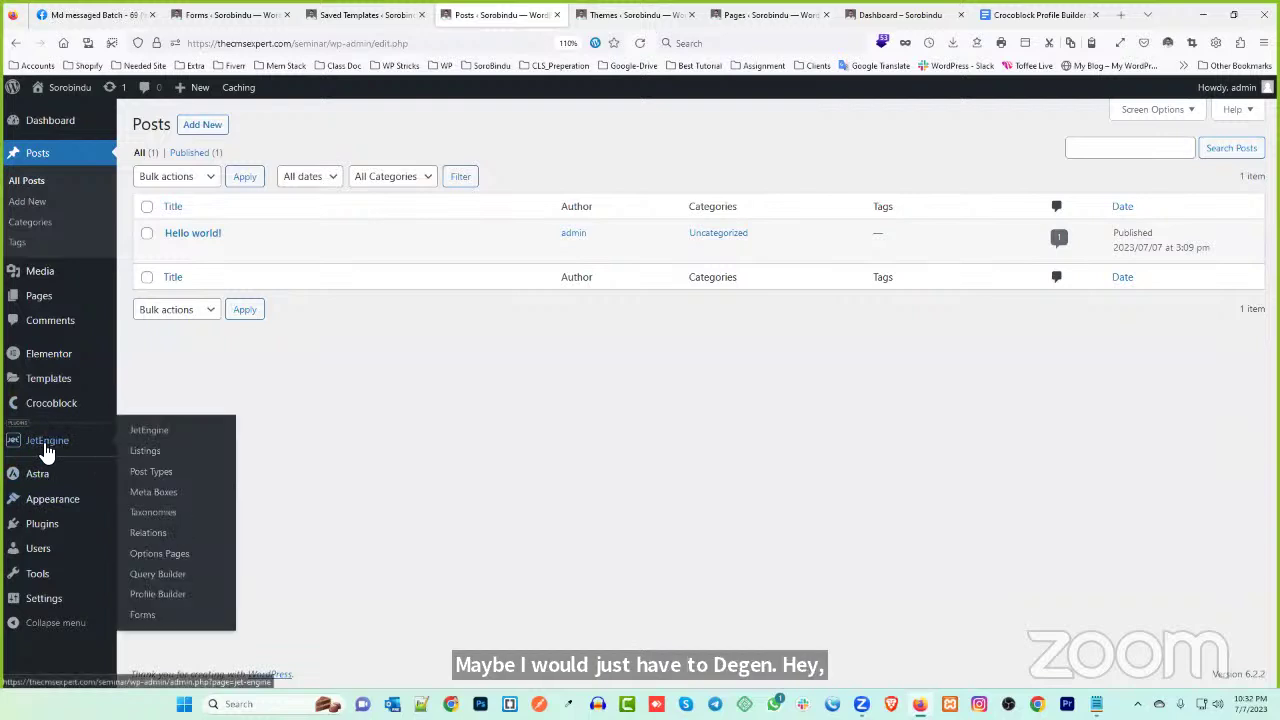
middle_click(158, 616)
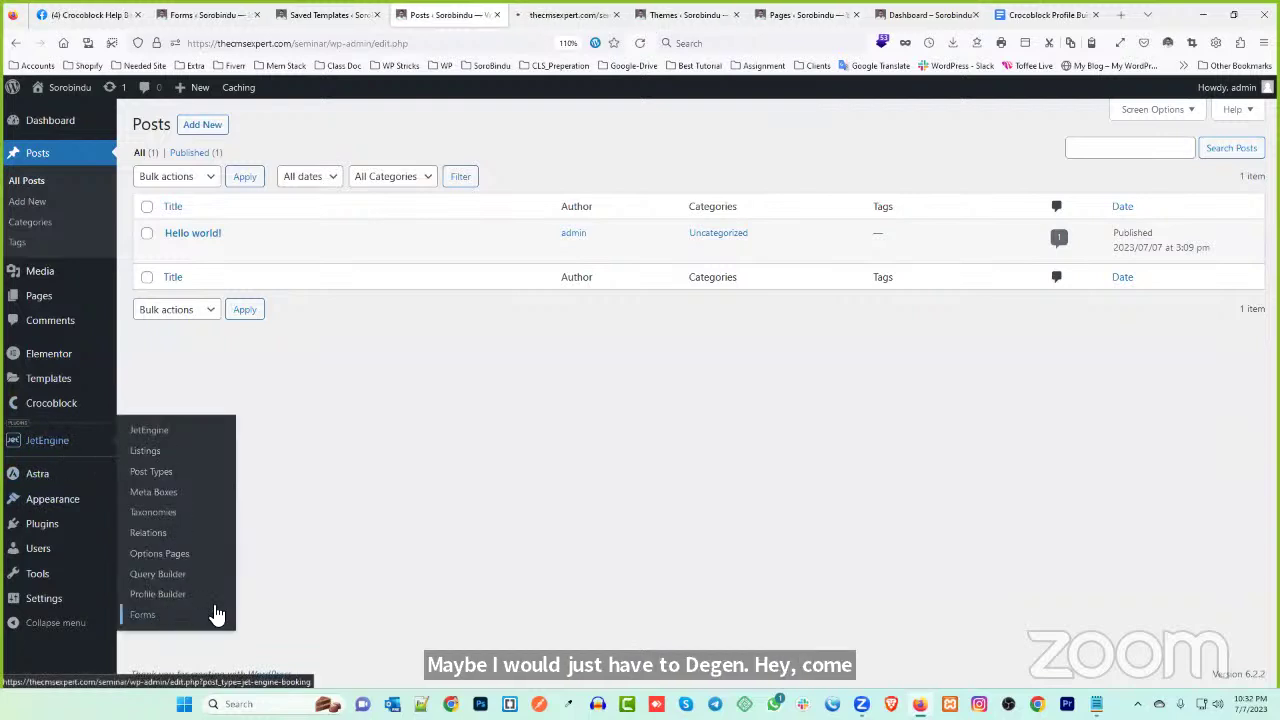
click(566, 13)
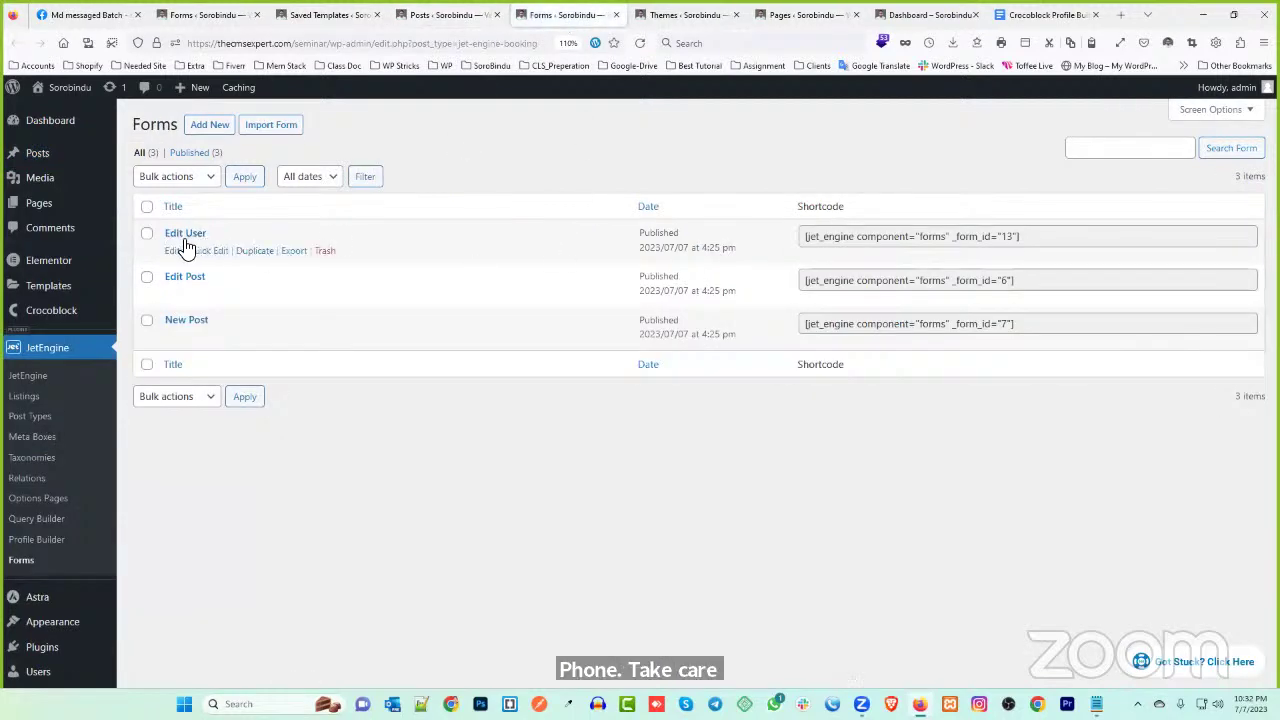
drag(172, 236, 214, 240)
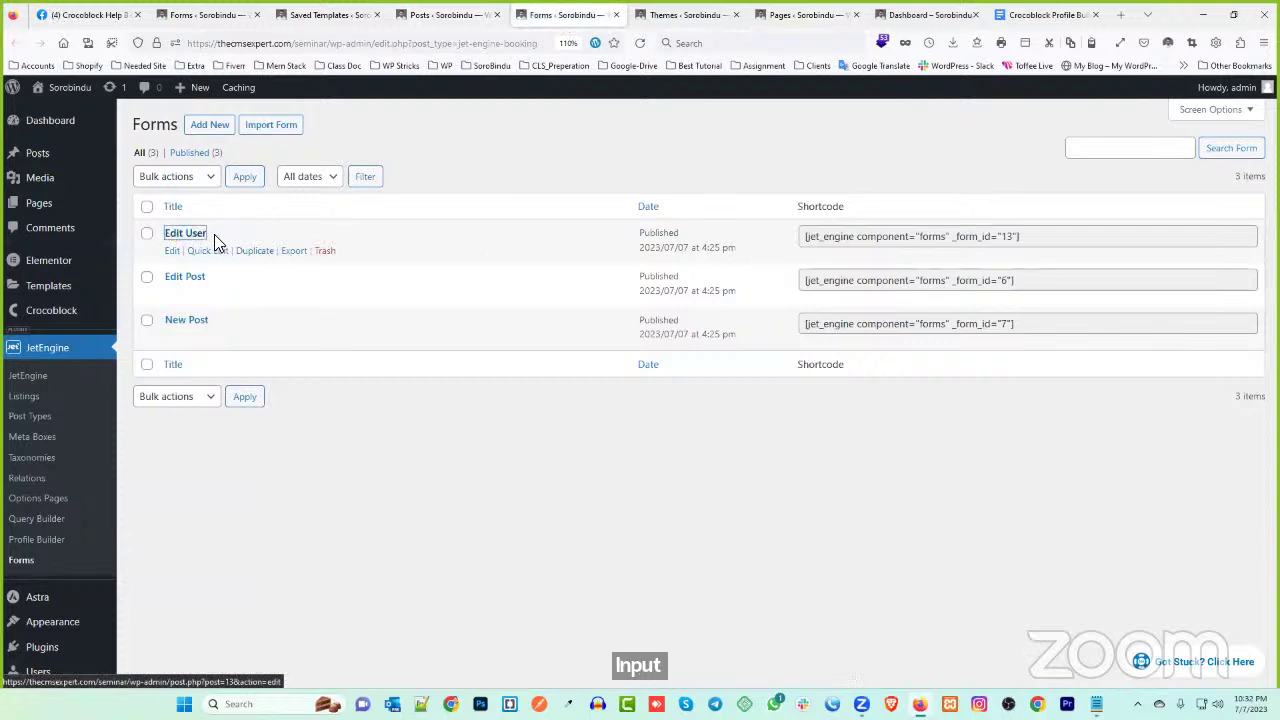
- Return to the Dashboard's main page by removing user-settings/ from its URL and open the Add New Post subpage
click(800, 13)
click(720, 13)
click(925, 14)
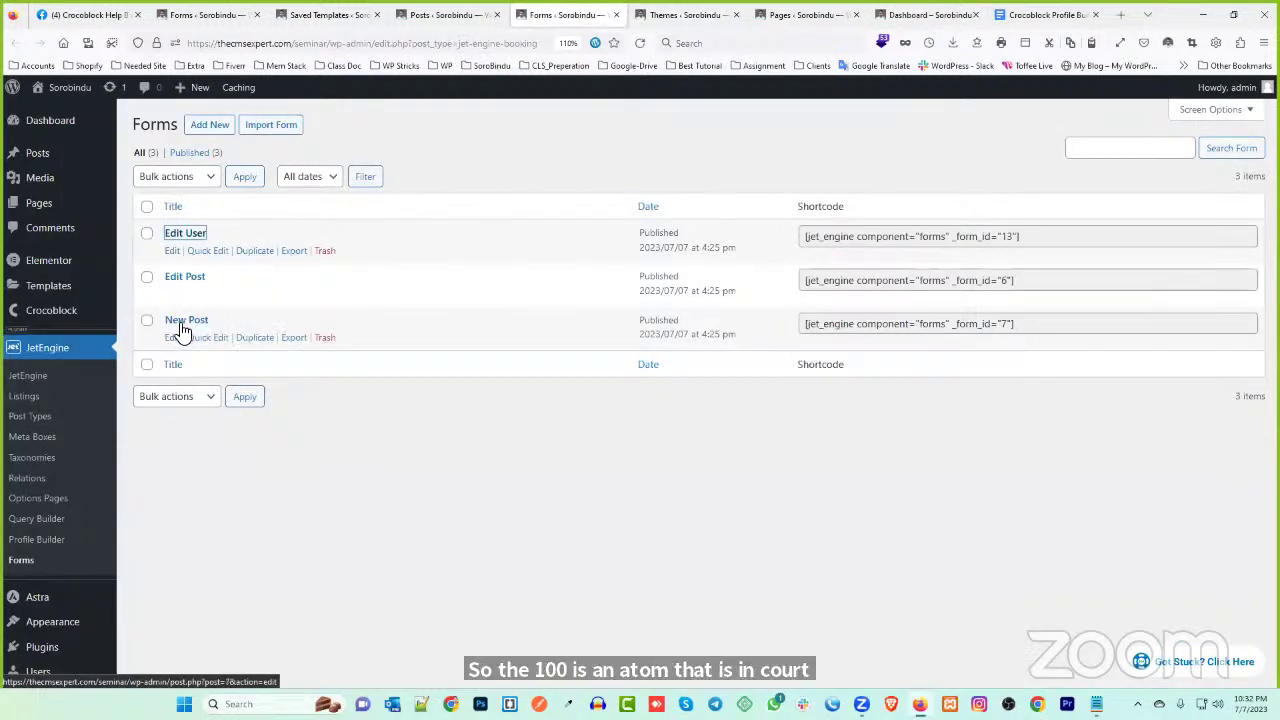
click(915, 14)
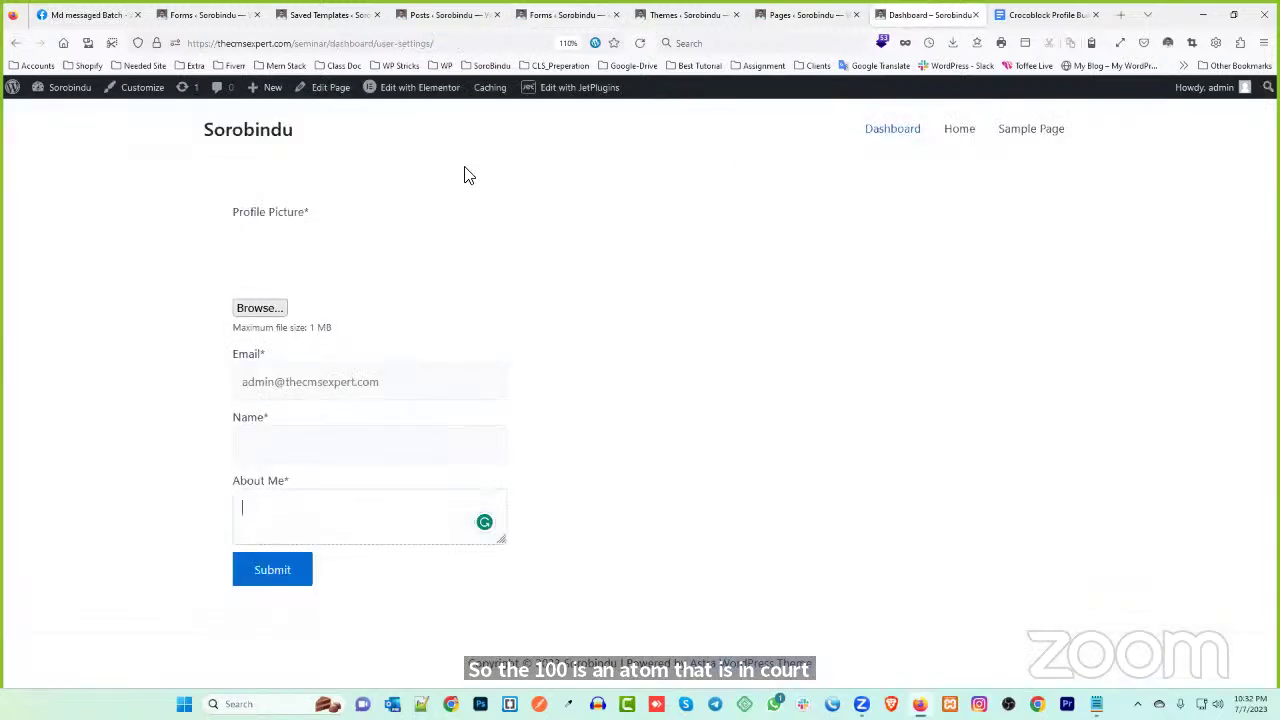
drag(384, 42, 474, 46)
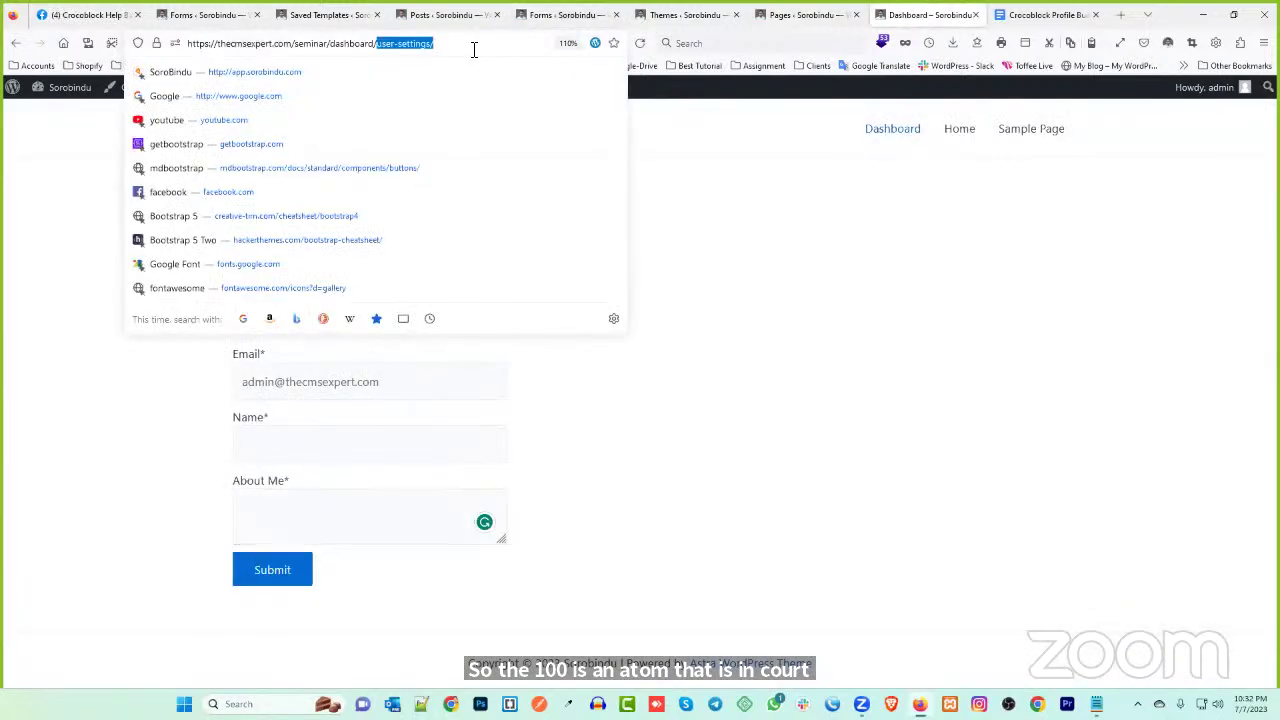
key(BackSpace)
key(Return)
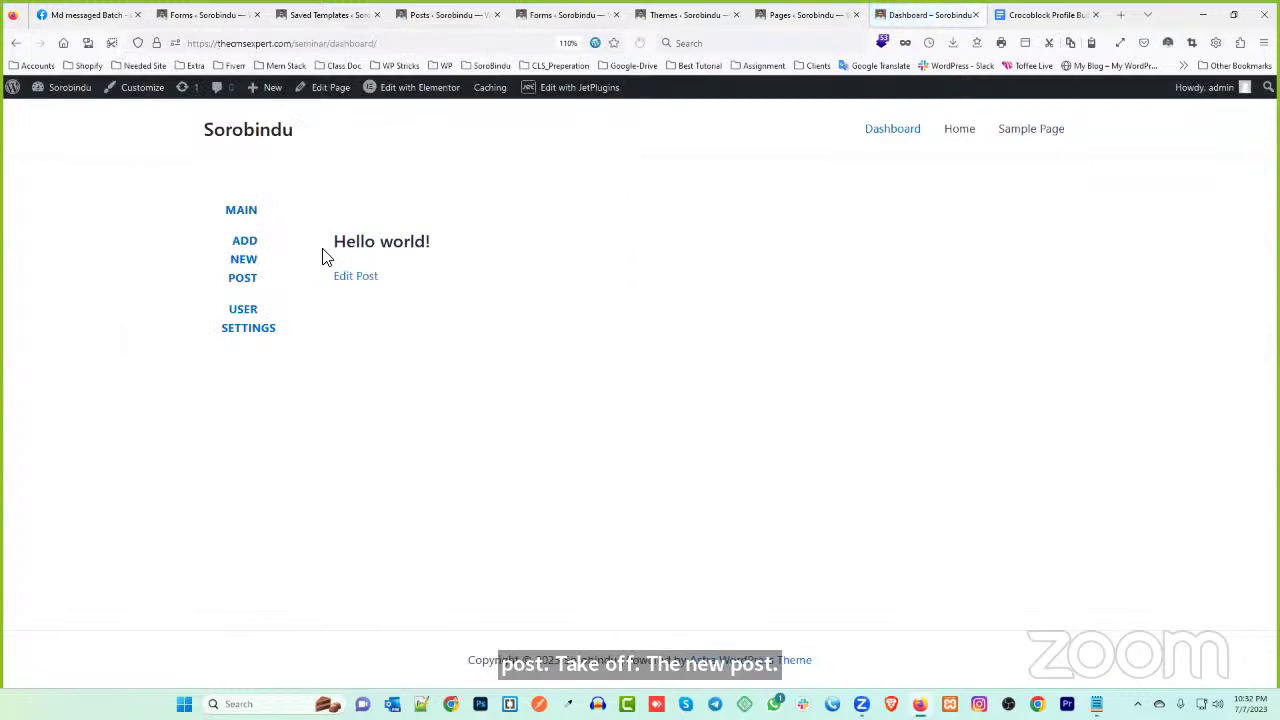
click(246, 262)
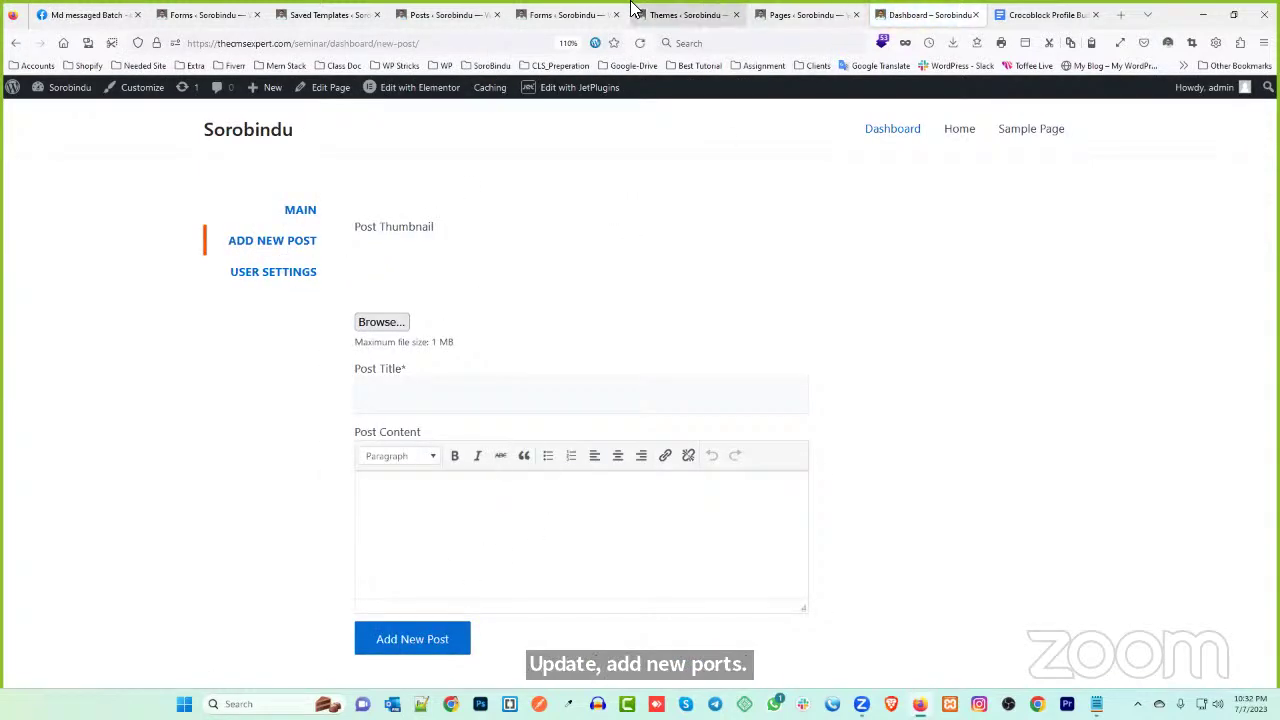
- Check the New Post form in the forms list, then examine the front-end edit form of the Hello world! post from the Main subpage
click(555, 14)
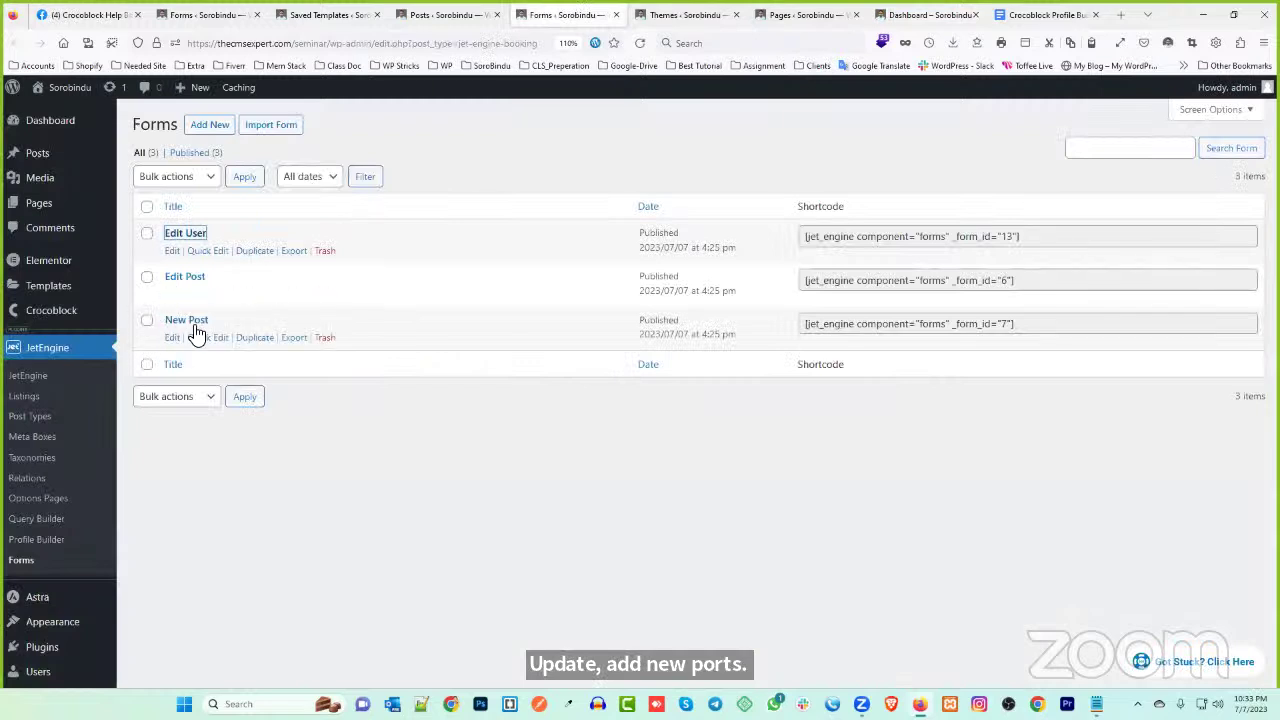
click(940, 14)
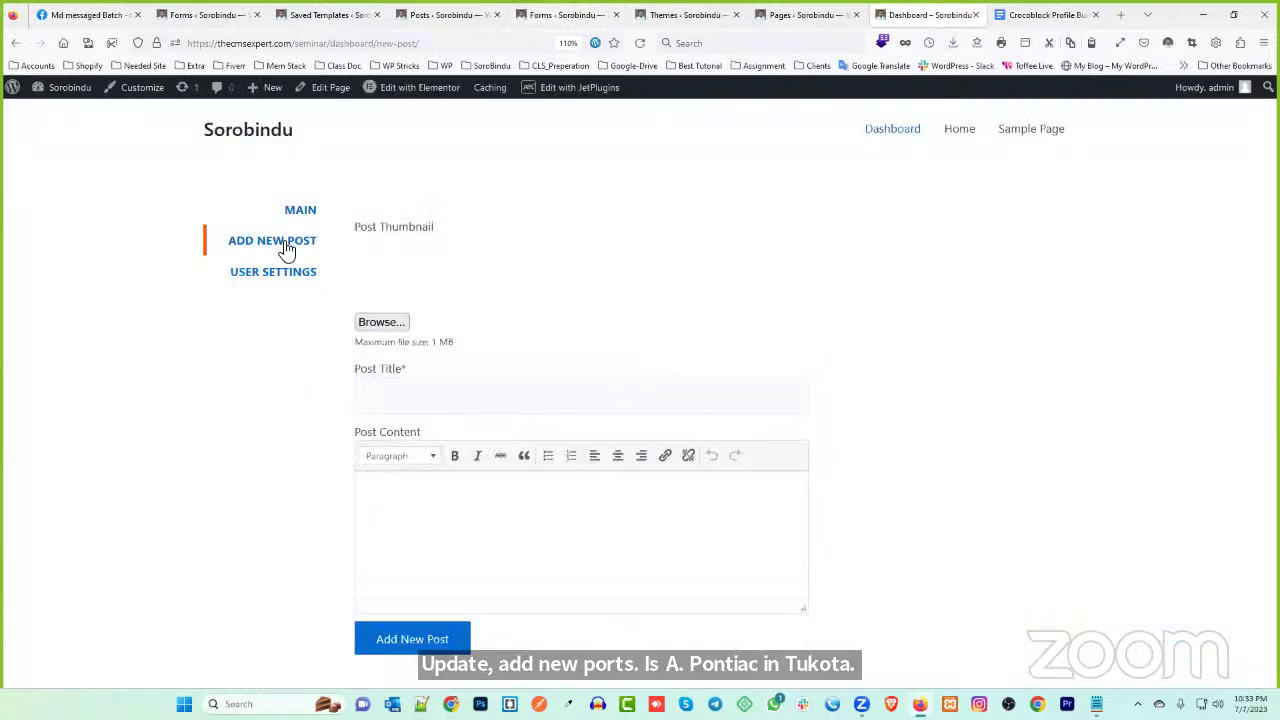
click(322, 211)
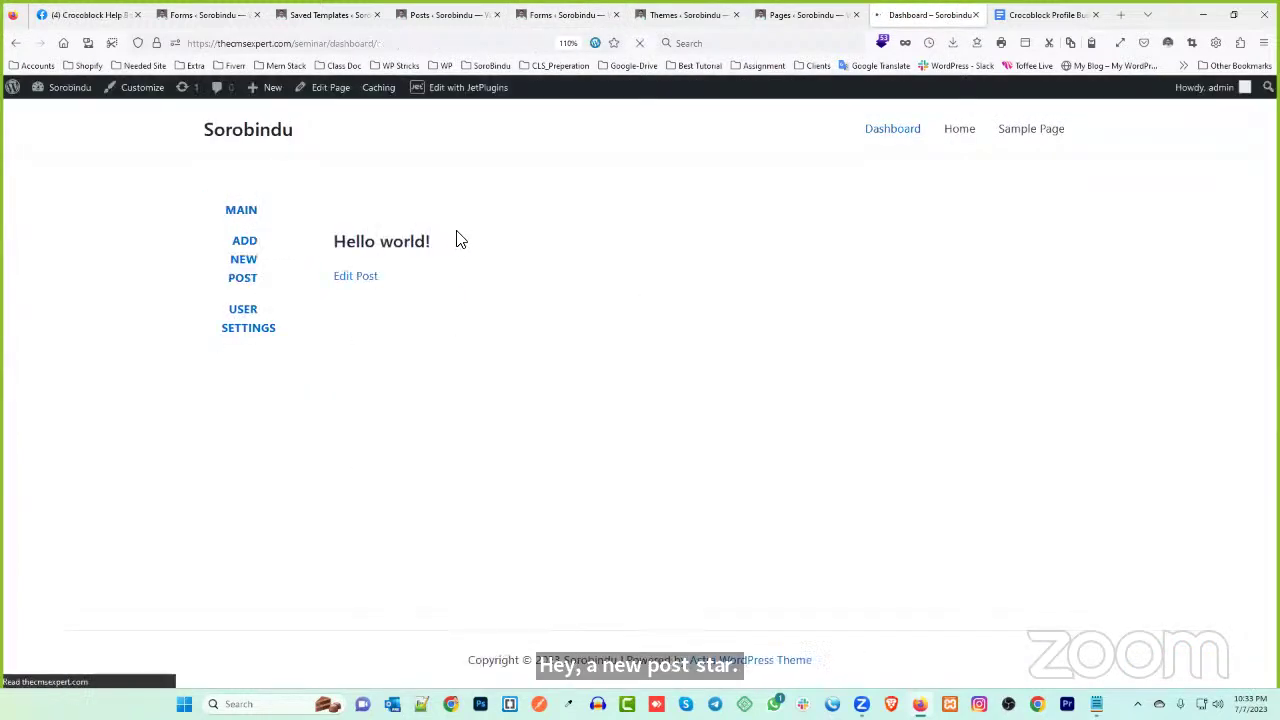
click(362, 286)
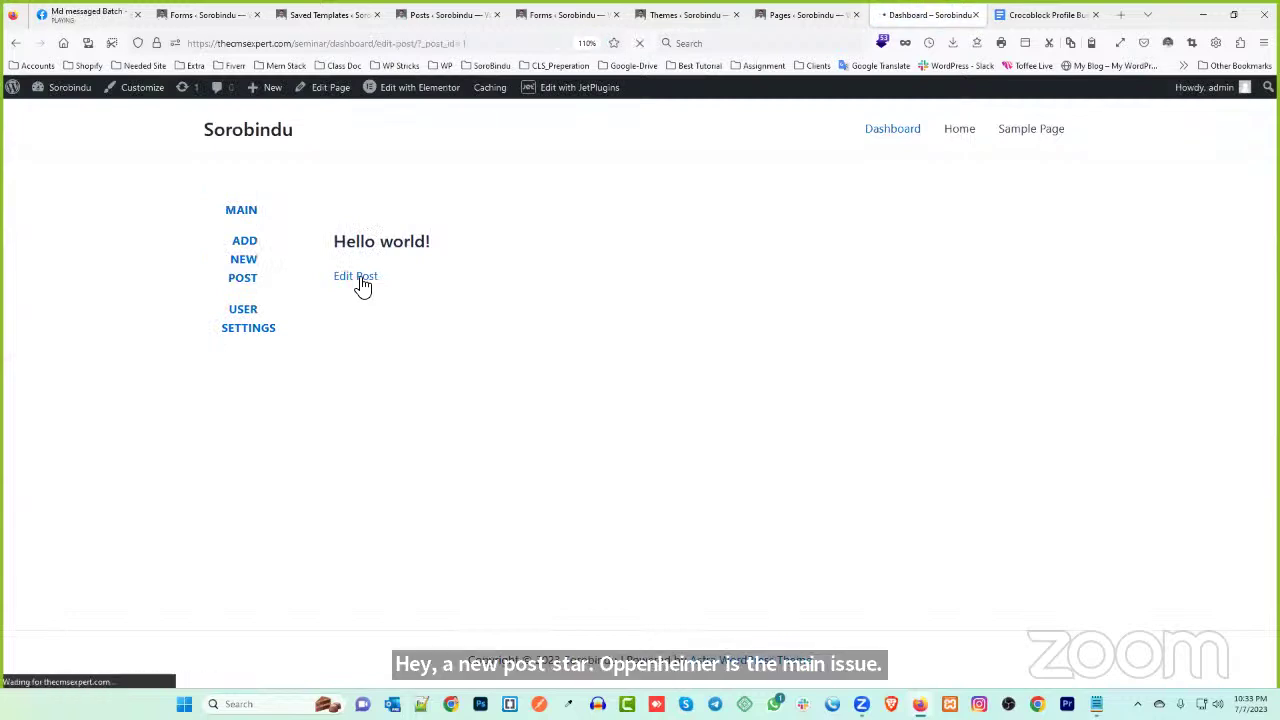
drag(569, 472, 362, 472)
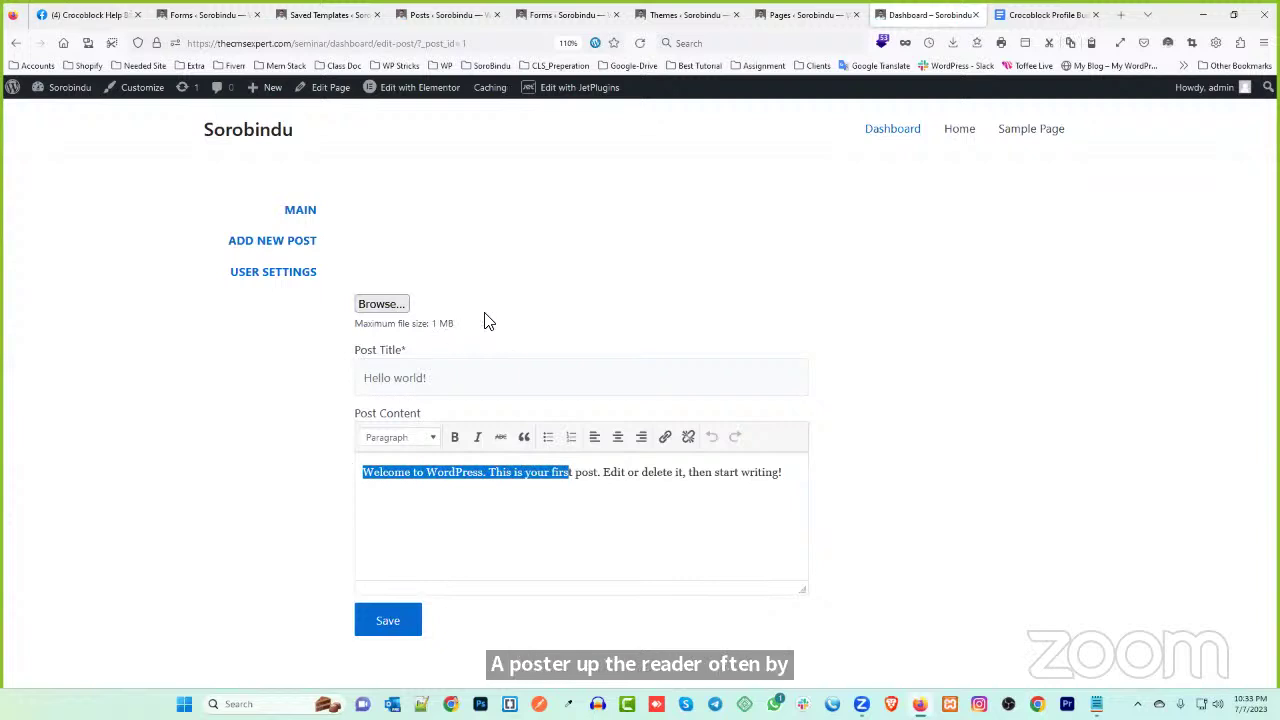
- Close the Themes browser tab and open the Add New Post subpage on the Dashboard page
click(575, 12)
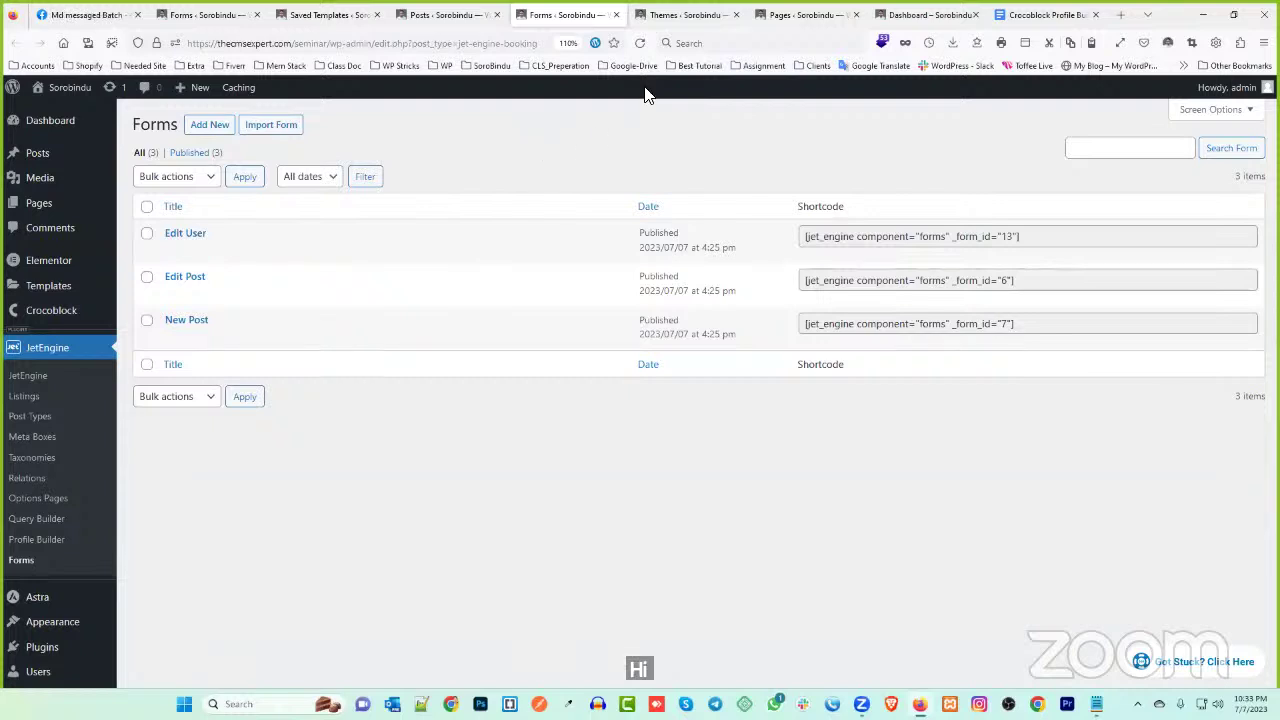
click(680, 14)
click(736, 14)
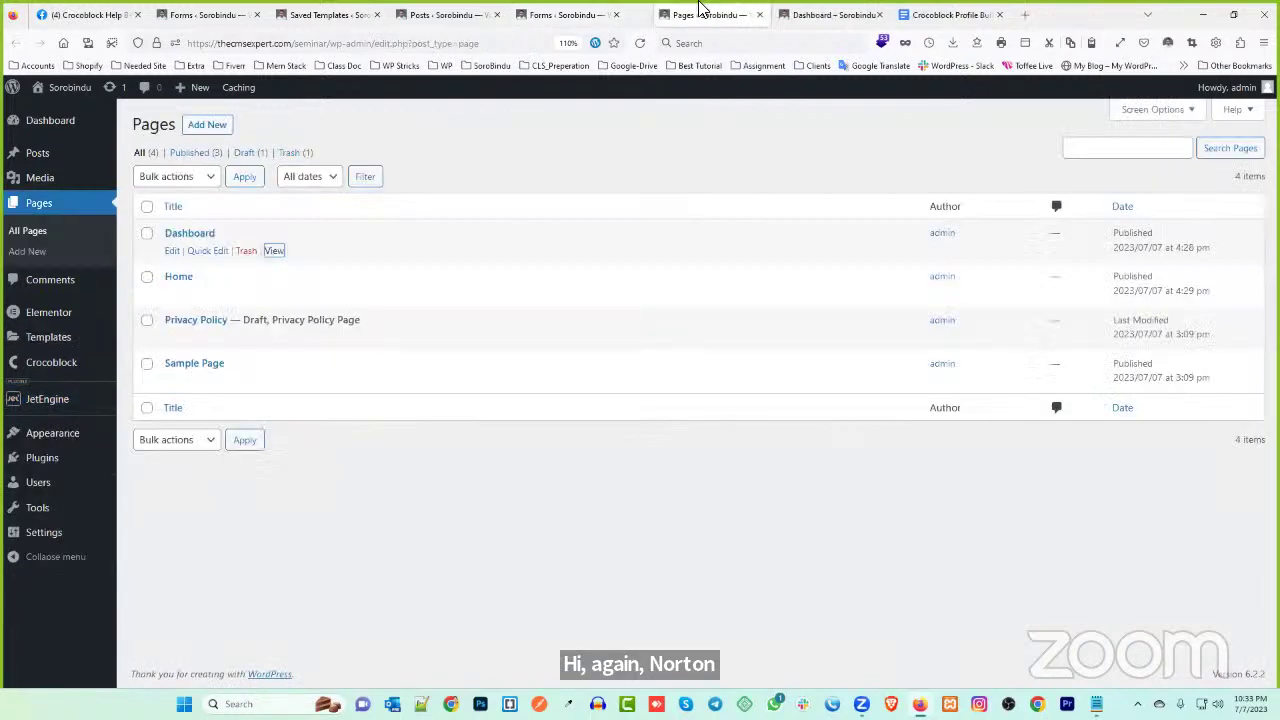
click(860, 14)
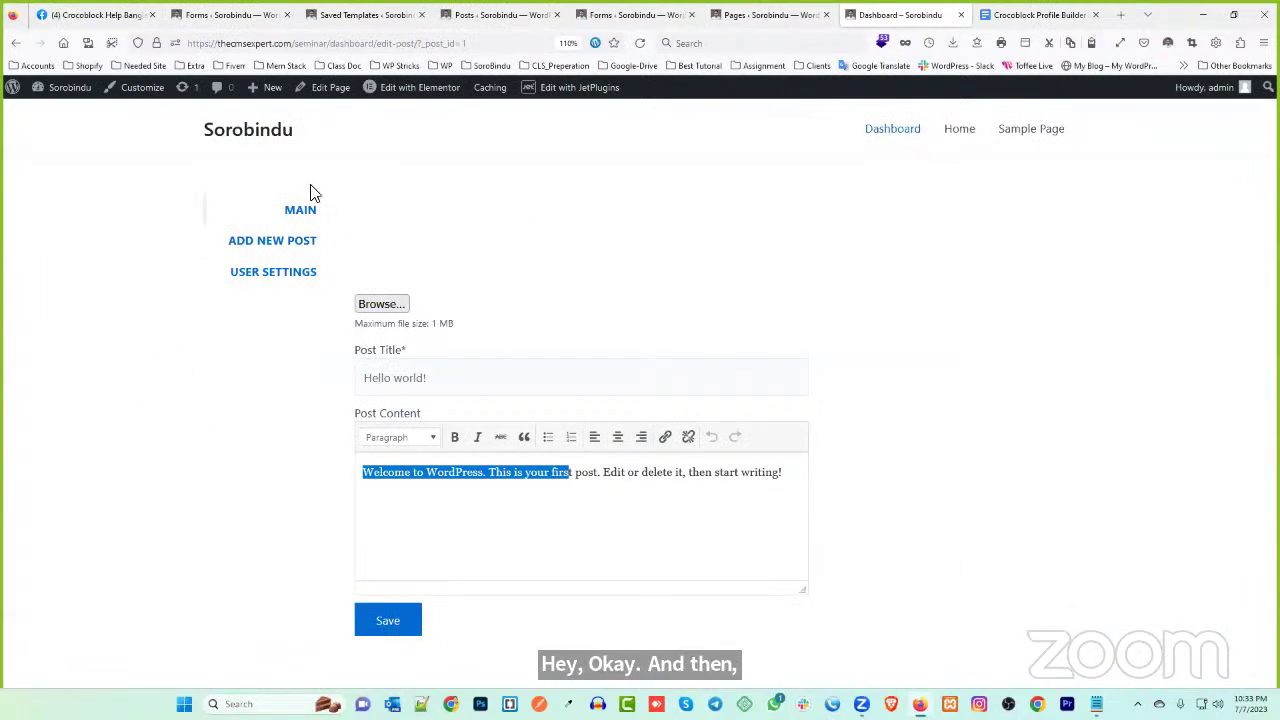
mouse_move(294, 221)
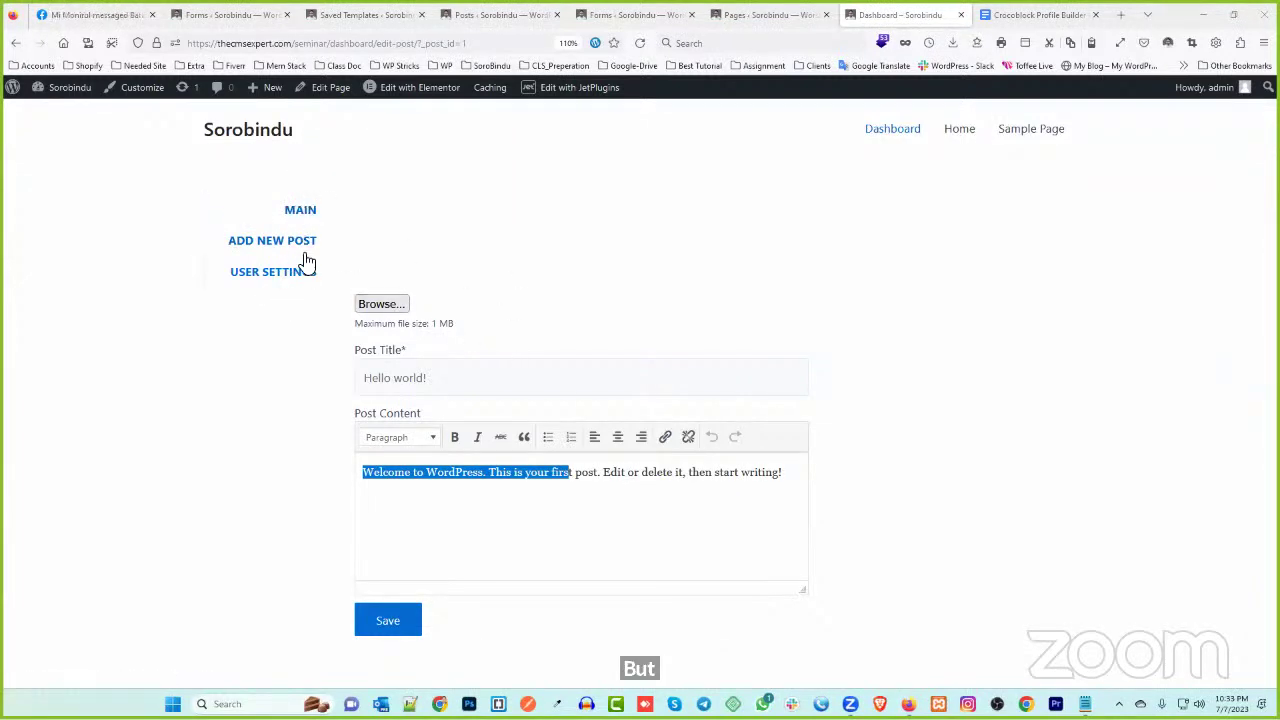
click(292, 251)
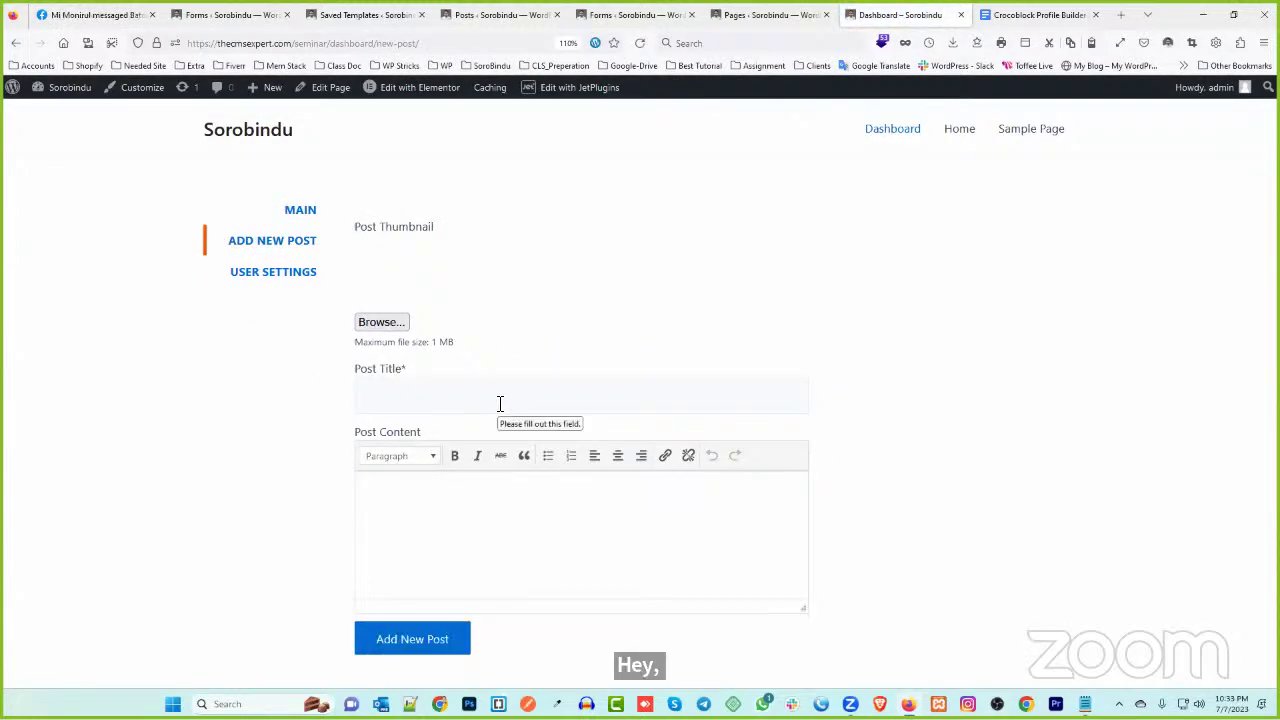
- Open JetEngine's Profile Builder in a new browser tab from Saved Templates and examine the Template mode setting
click(405, 14)
mouse_move(20, 506)
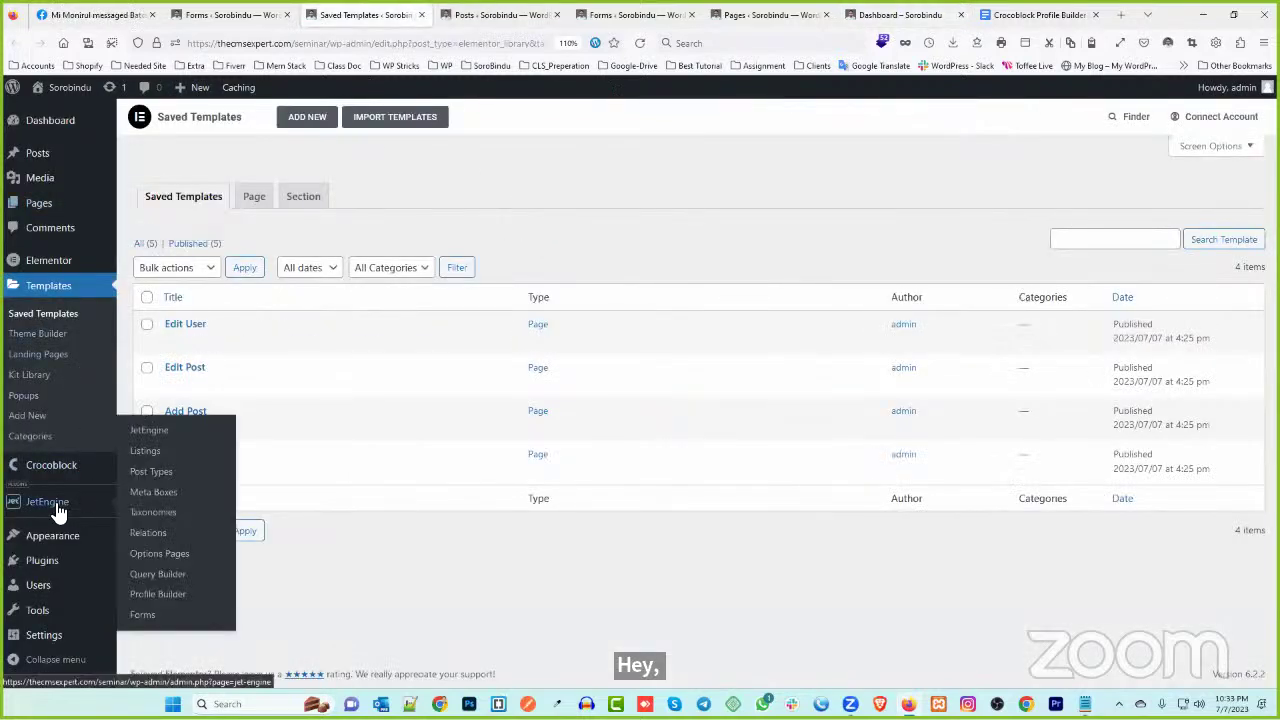
middle_click(180, 596)
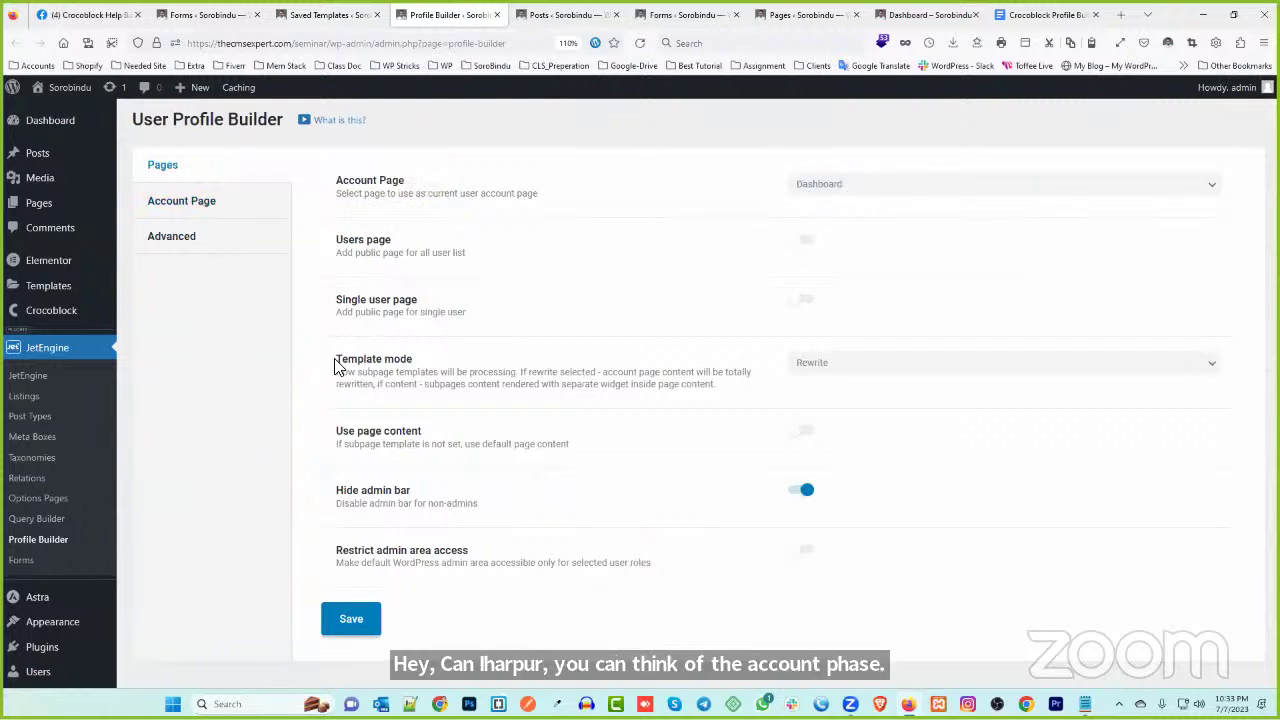
drag(338, 360, 478, 360)
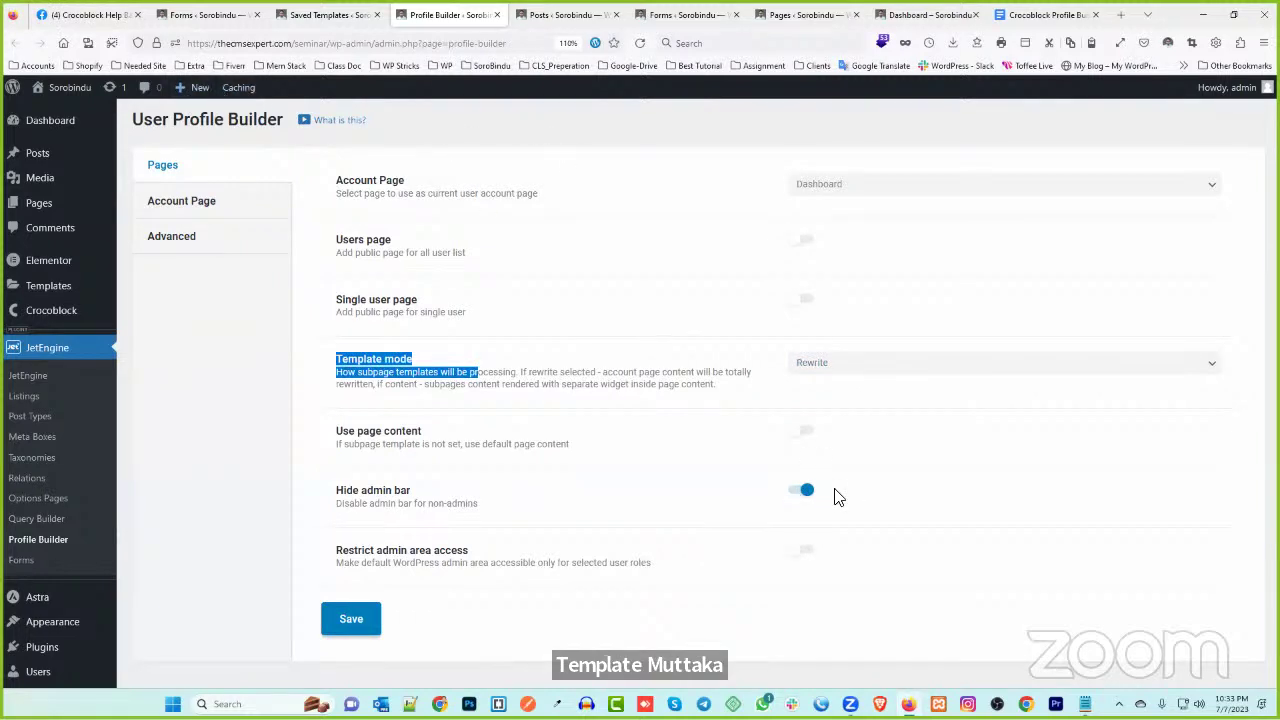
- Examine the slug and template settings of the Main, Add New Post, Edit Post and User Settings subpages in the account page configuration
click(205, 212)
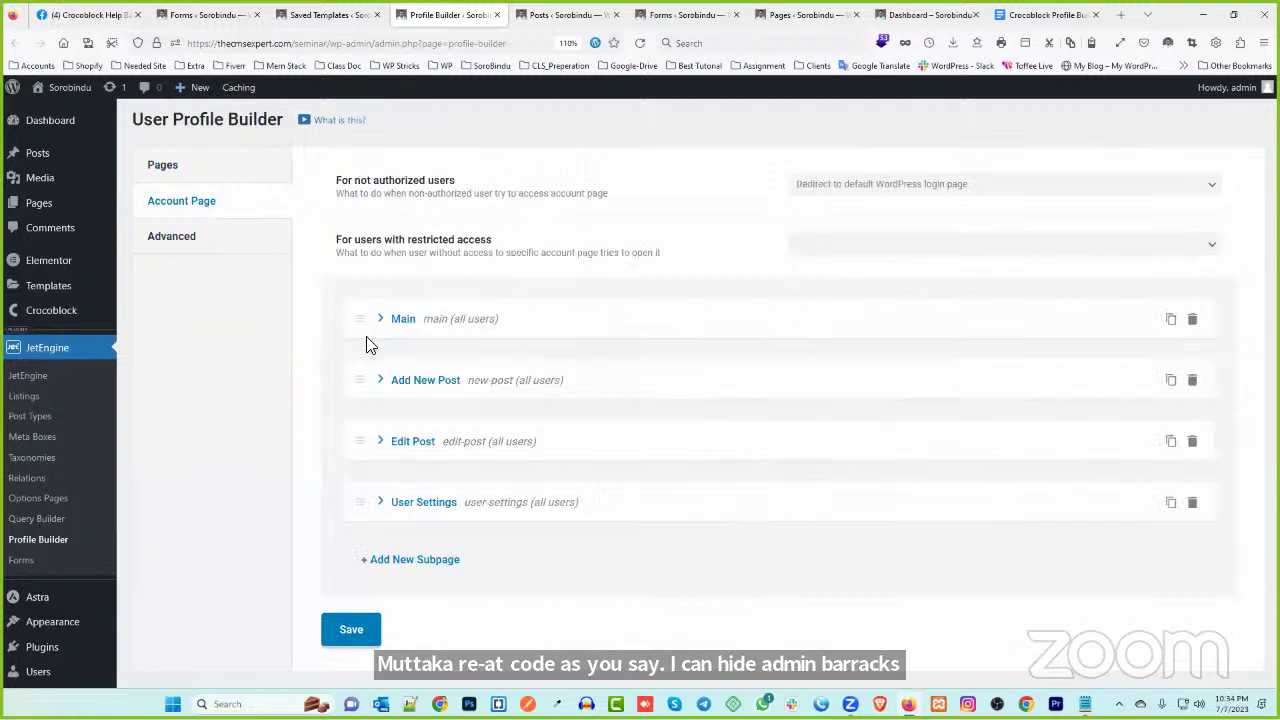
click(402, 320)
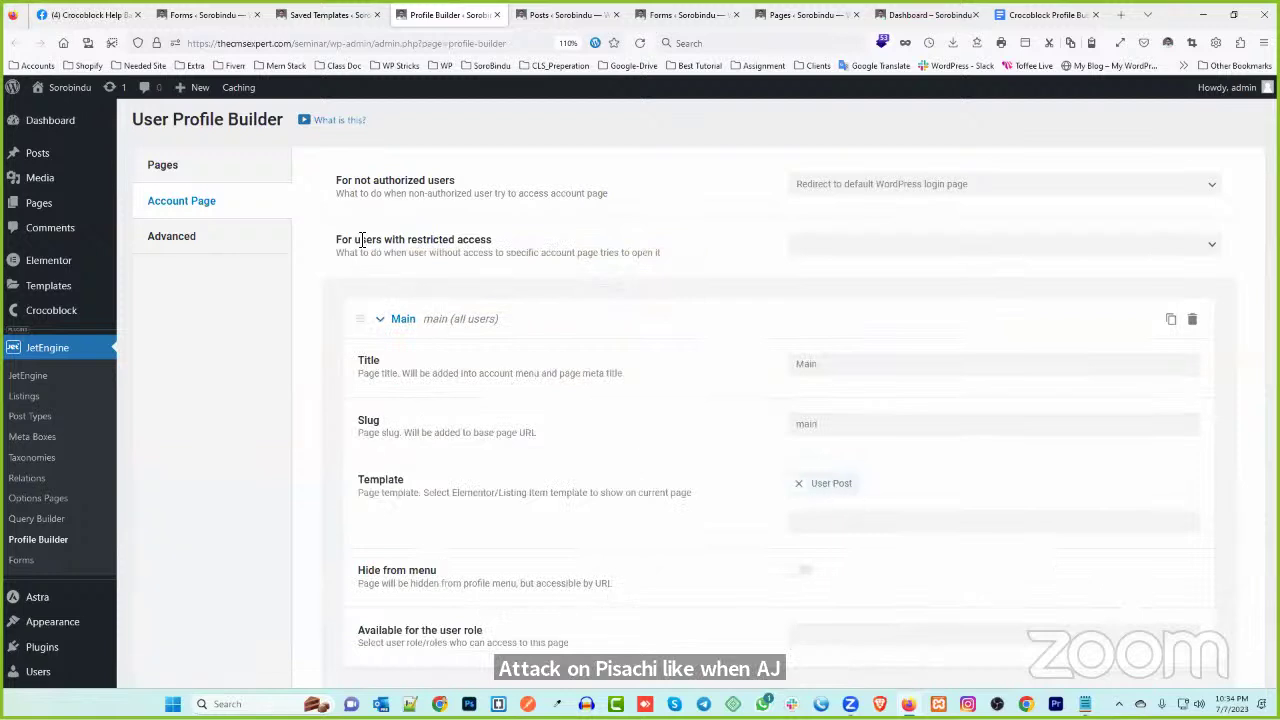
click(376, 320)
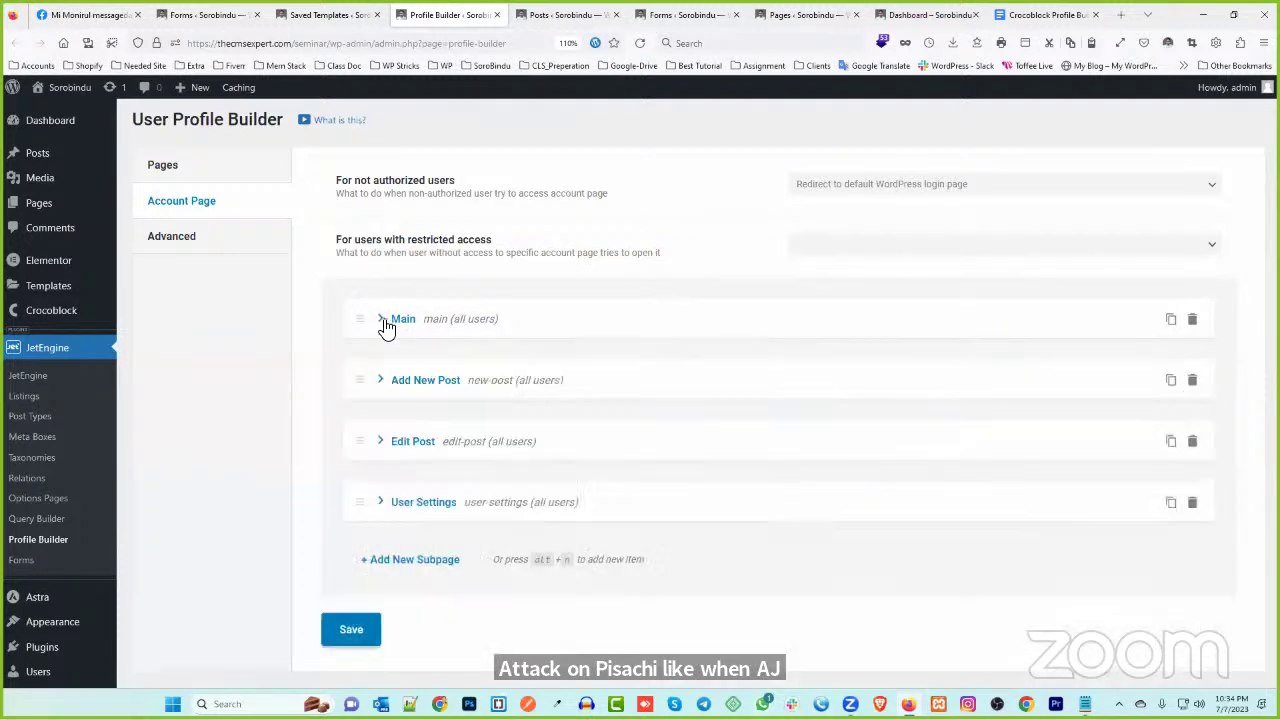
click(400, 388)
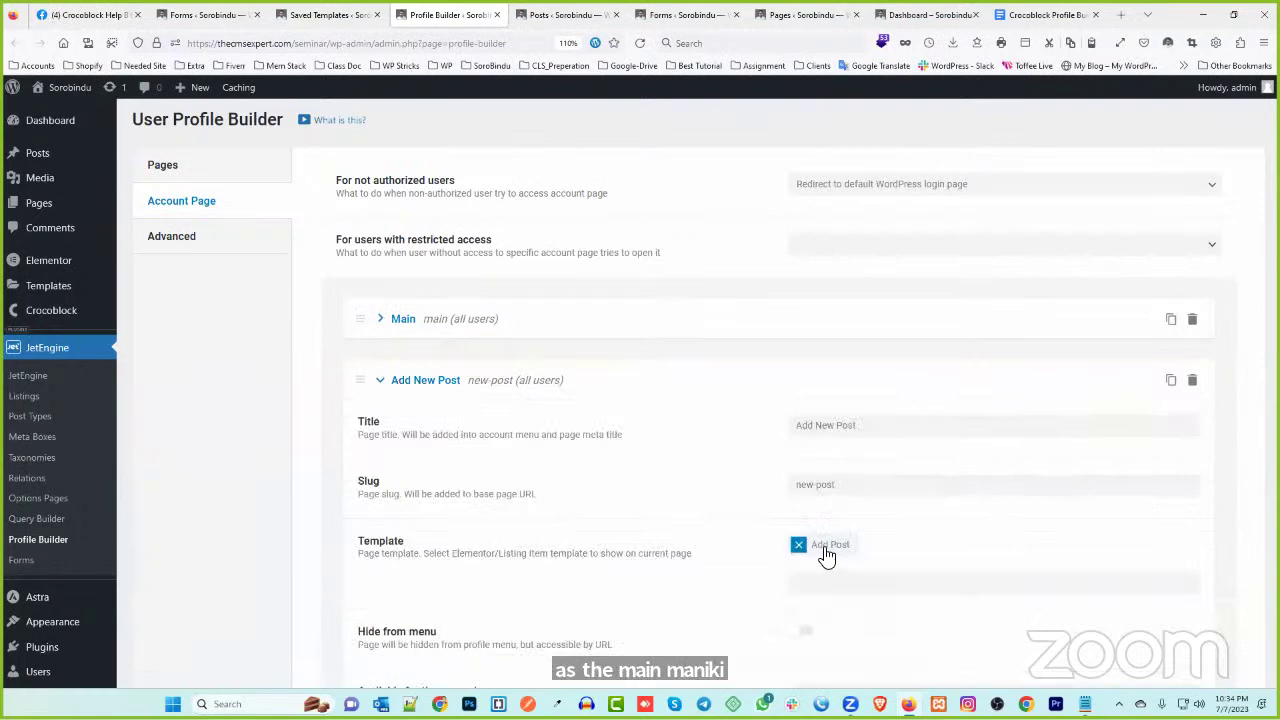
click(378, 380)
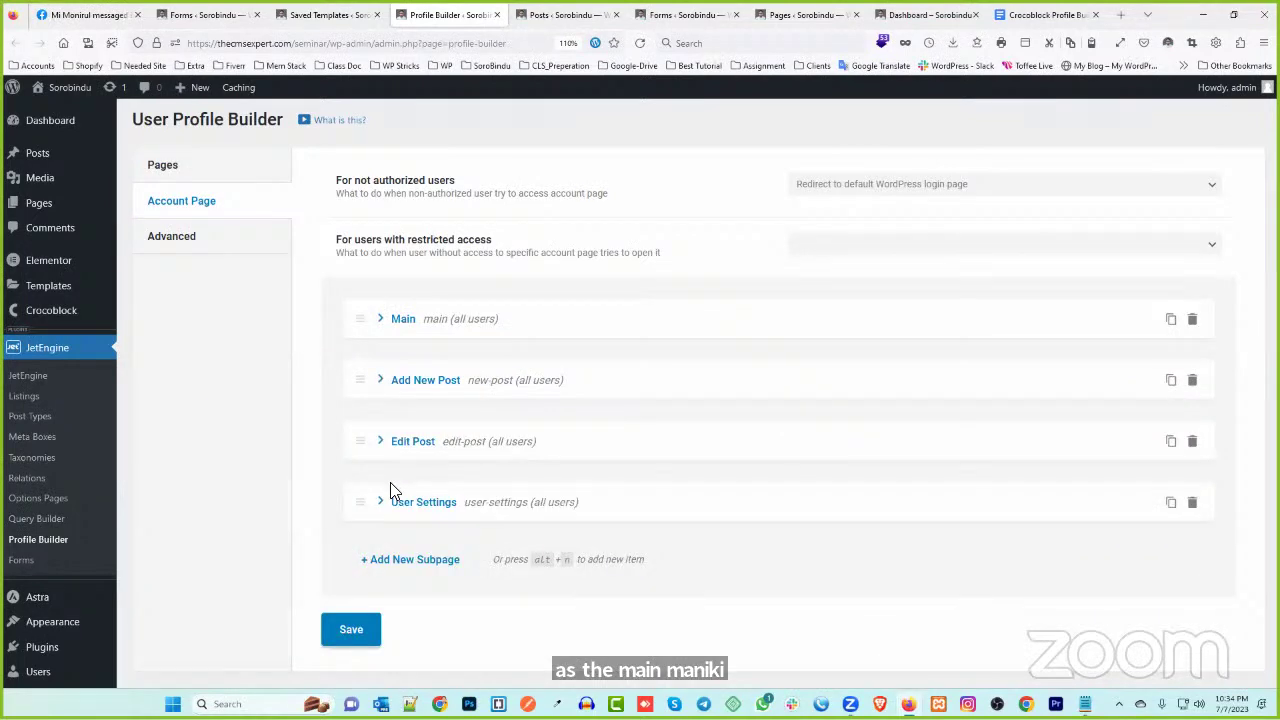
click(377, 441)
scroll(835, 517, down, 2)
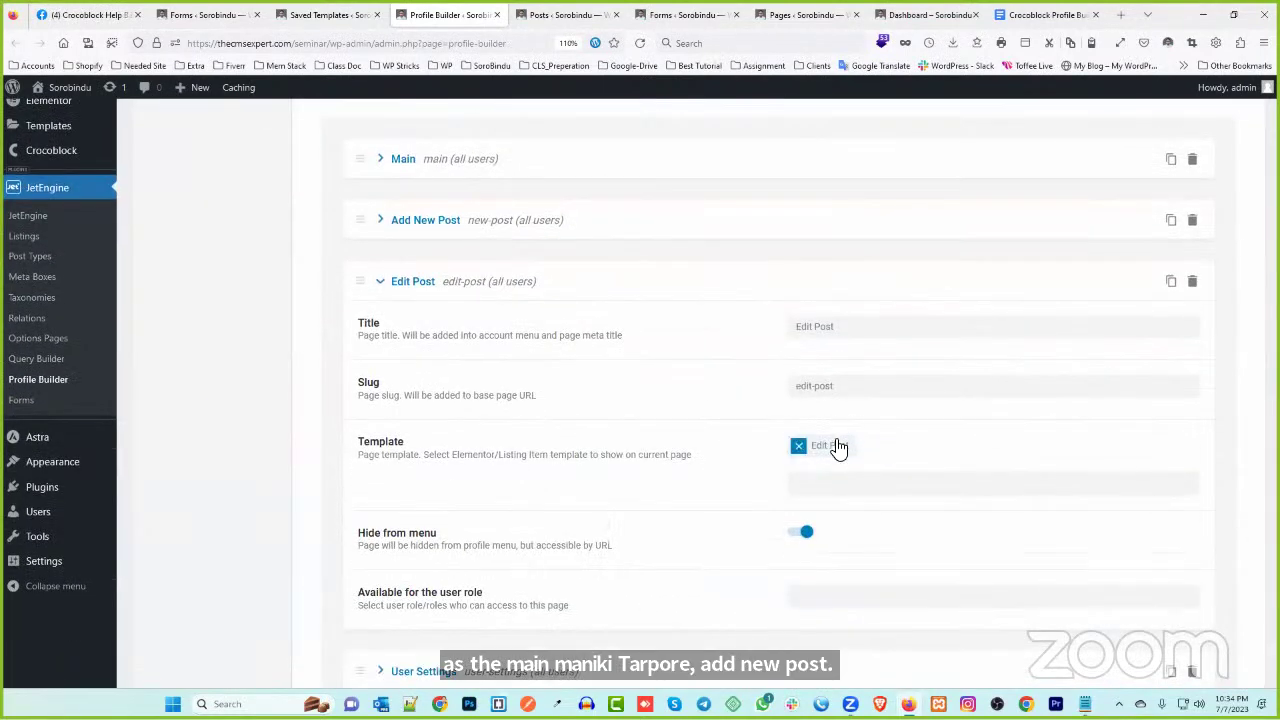
click(391, 287)
click(416, 425)
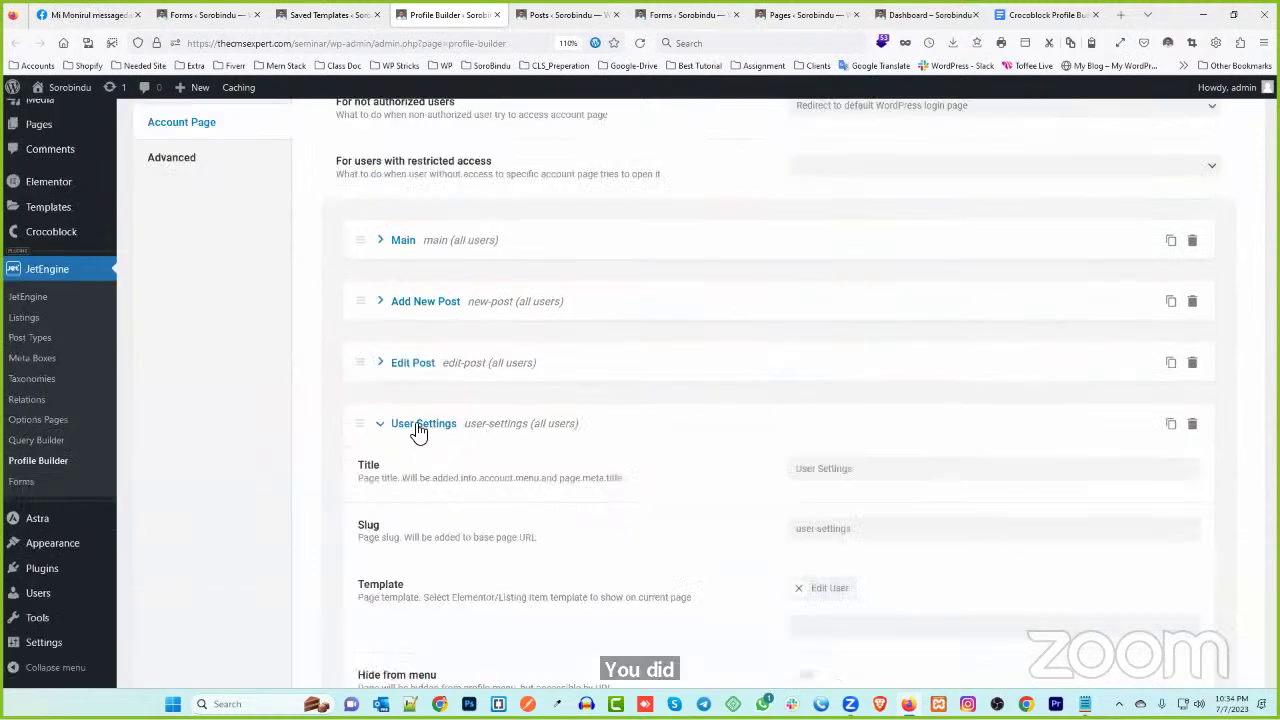
- Review the template setting of the User Settings subpage, collapse it and check the subpage menu on the front-end Dashboard page
scroll(880, 366, down, 2)
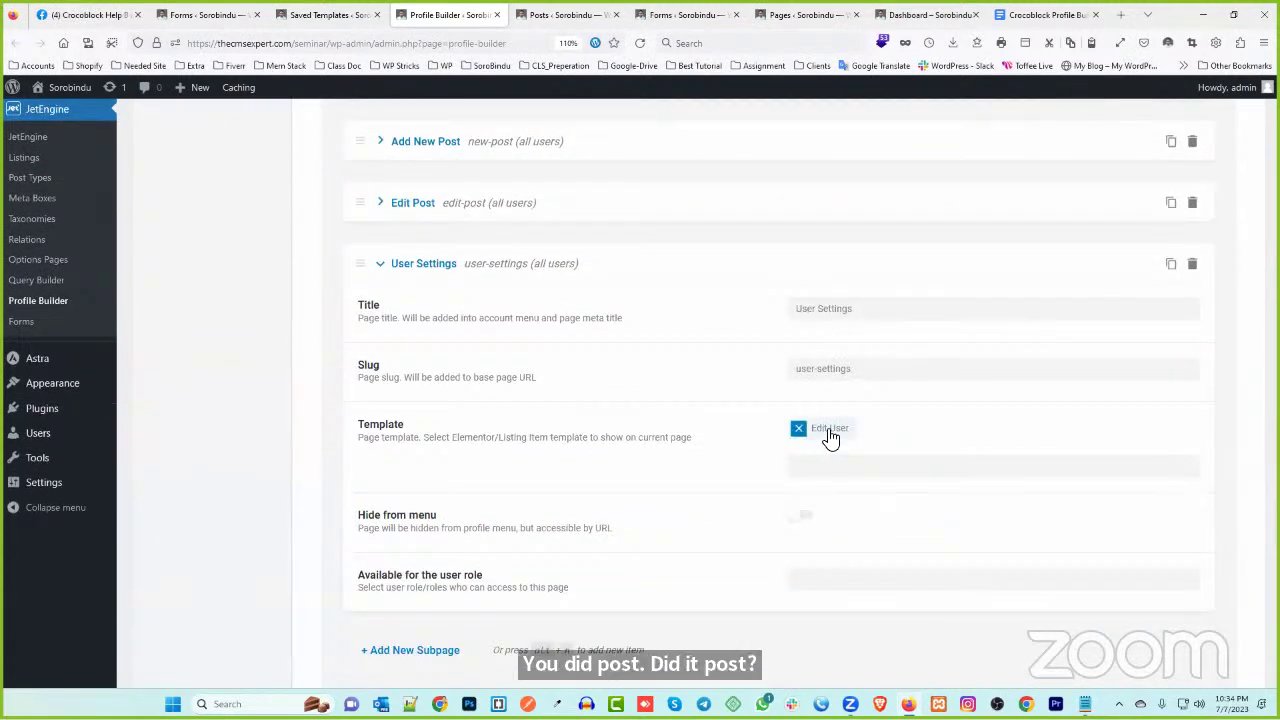
click(428, 268)
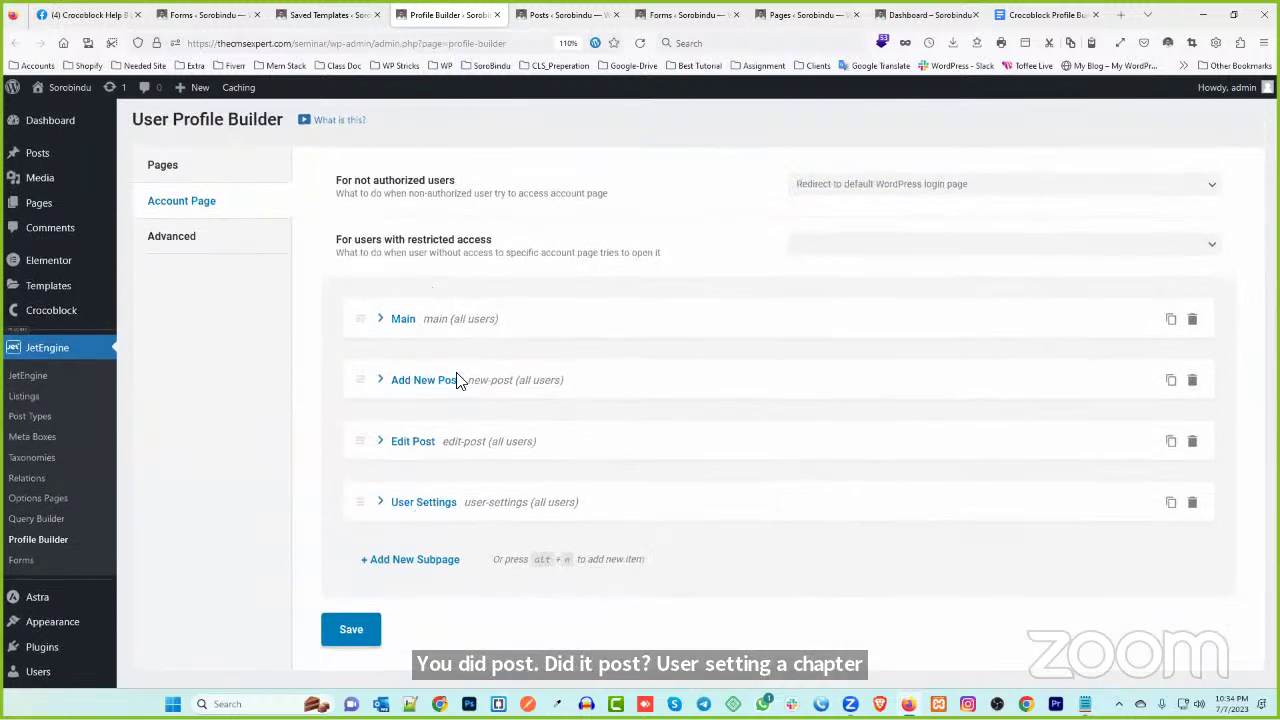
click(805, 14)
click(925, 14)
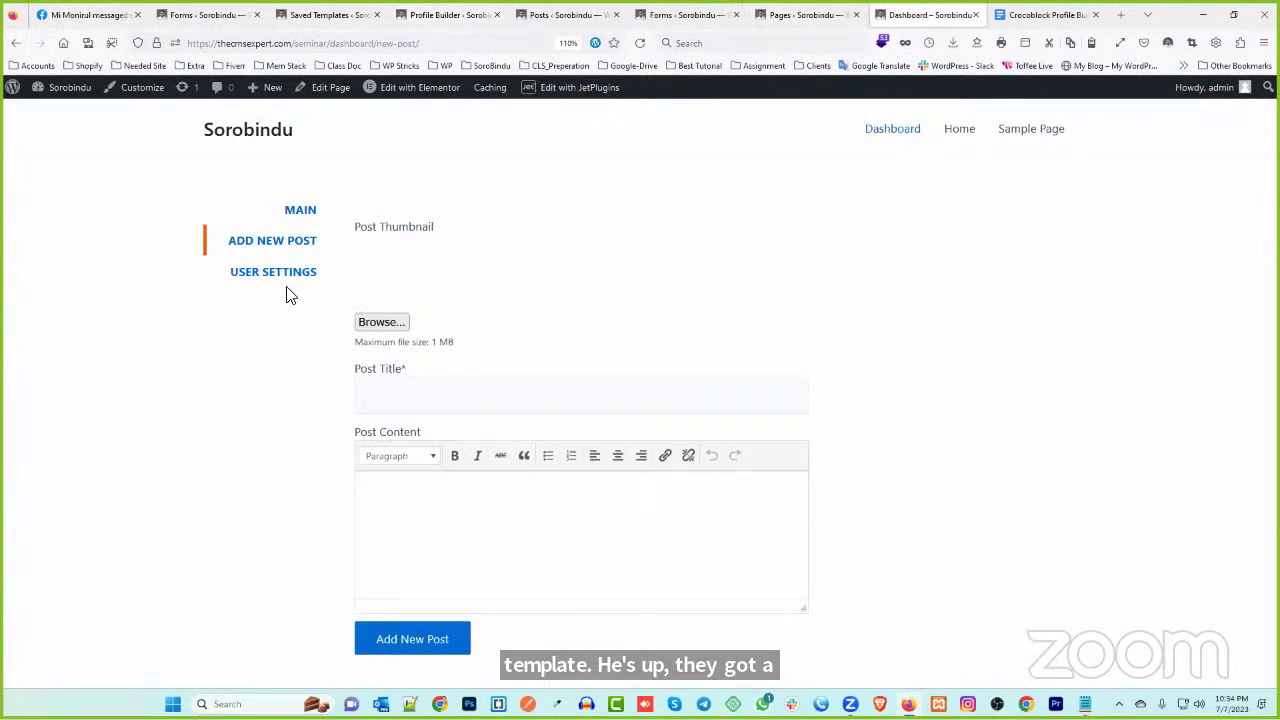
click(688, 14)
click(555, 12)
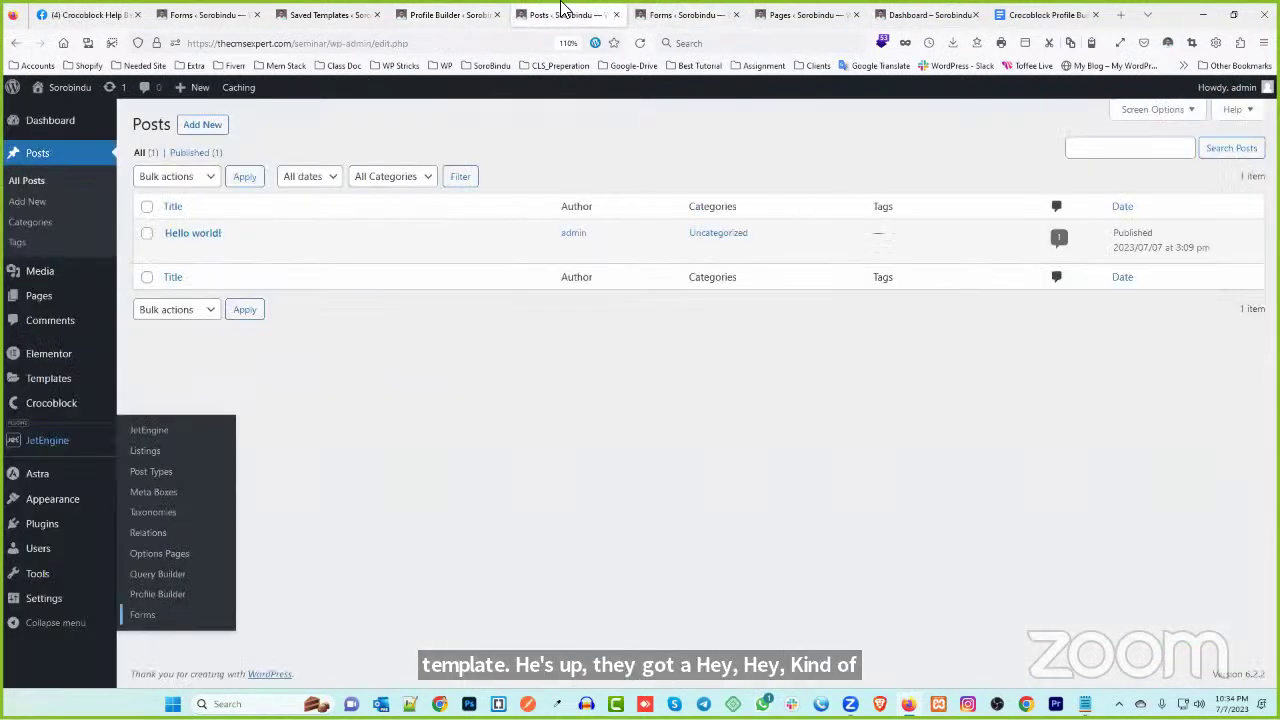
- Turn off Hide from menu for the Edit Post subpage, save the settings and reload the Dashboard page to check its menu
click(447, 14)
click(440, 448)
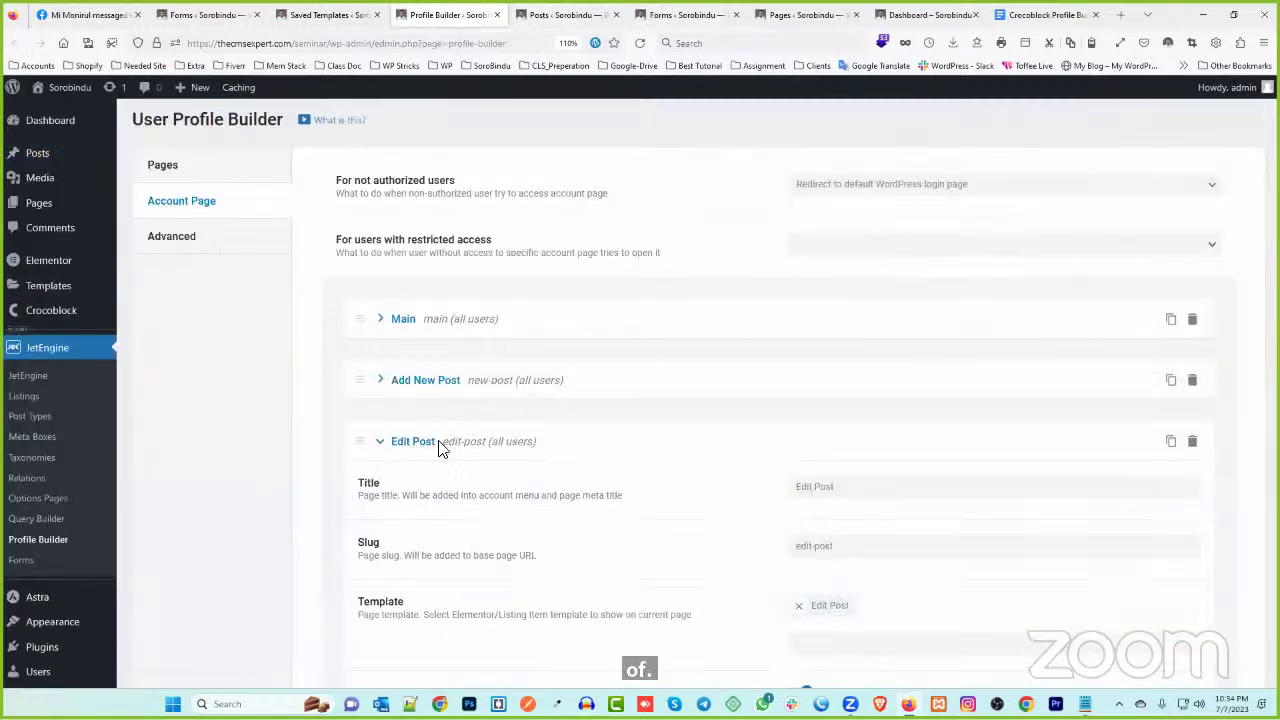
scroll(745, 387, down, 3)
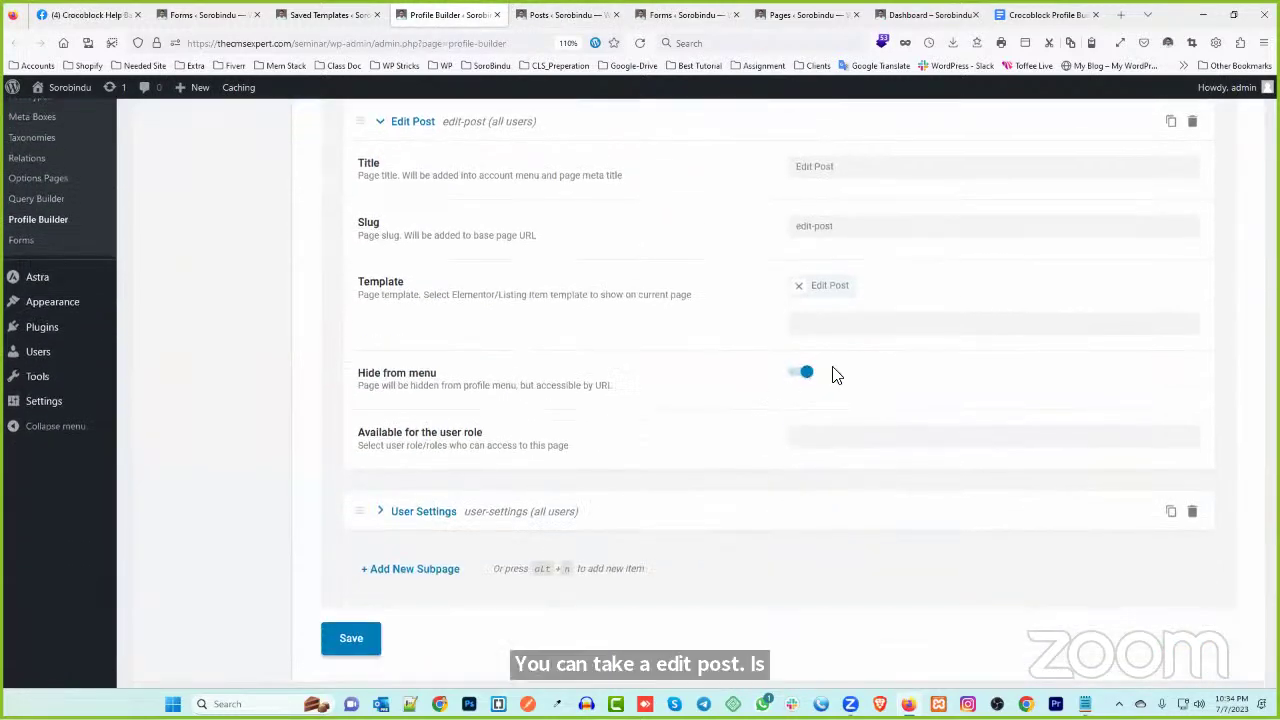
click(802, 374)
click(370, 638)
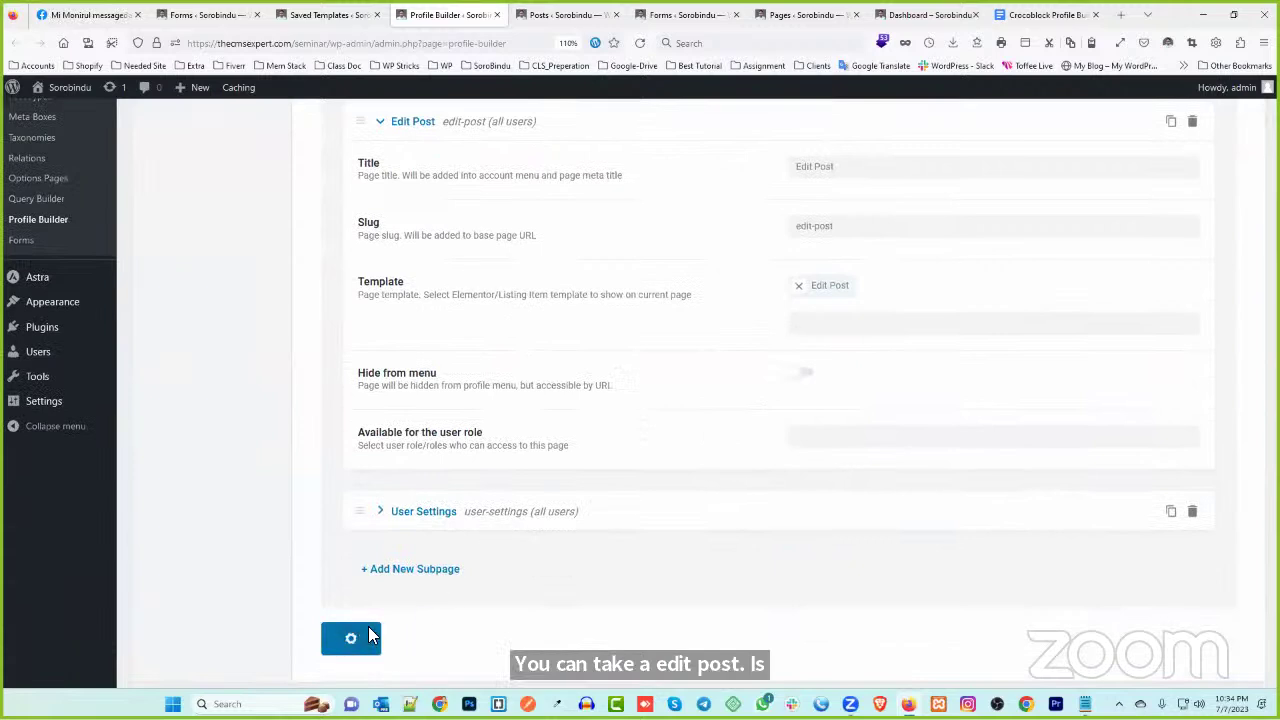
click(885, 15)
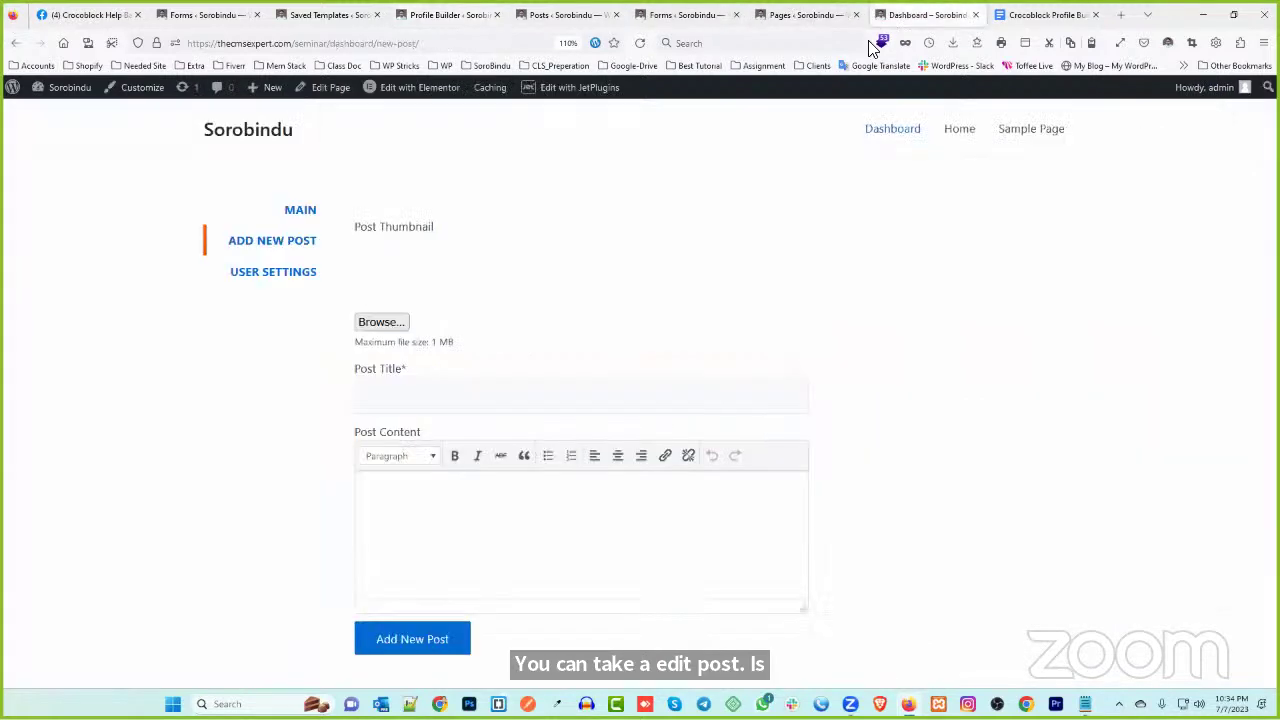
click(640, 43)
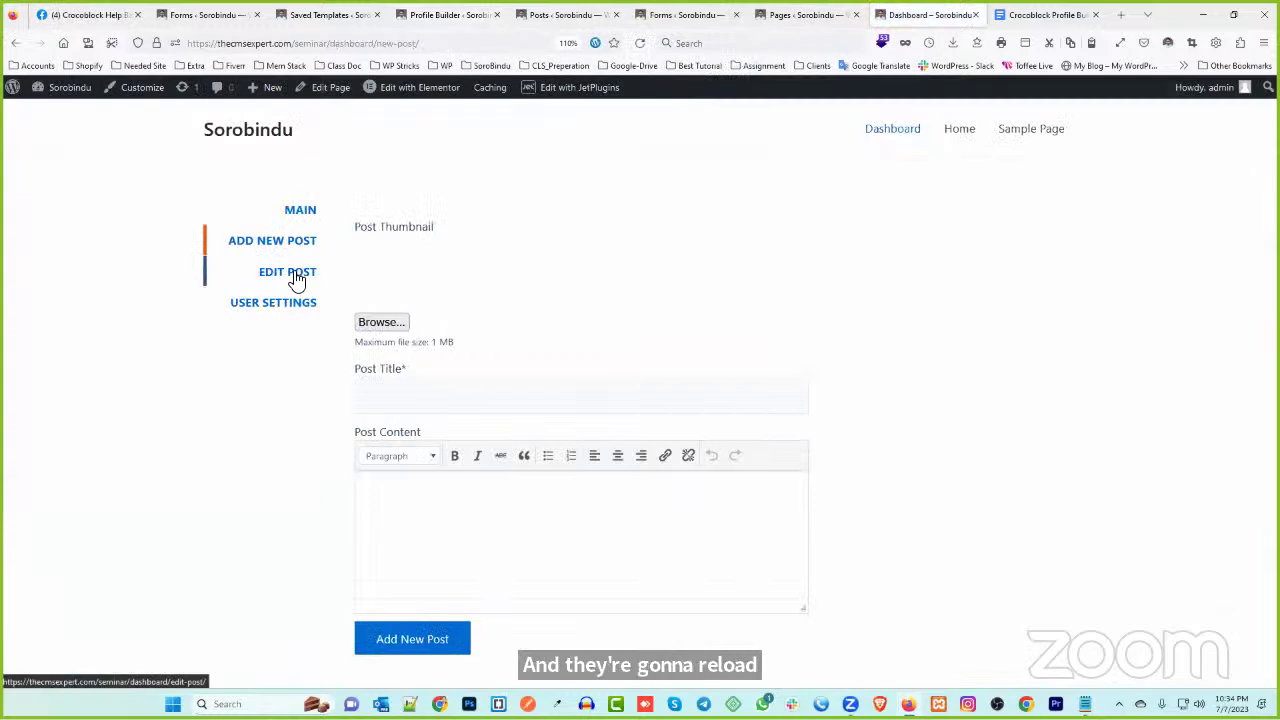
- Turn Hide from menu back on for the Edit Post subpage in the Profile Builder, save the settings and collapse the subpage
click(550, 12)
click(686, 14)
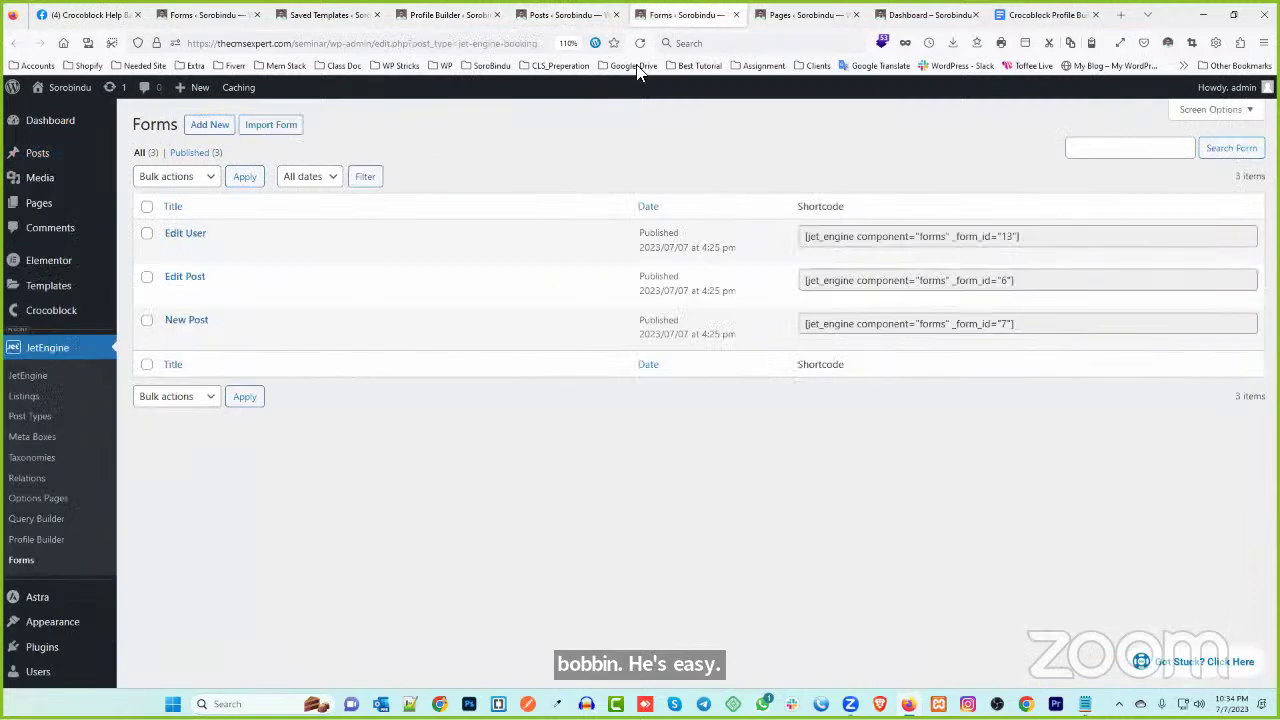
click(450, 14)
click(801, 380)
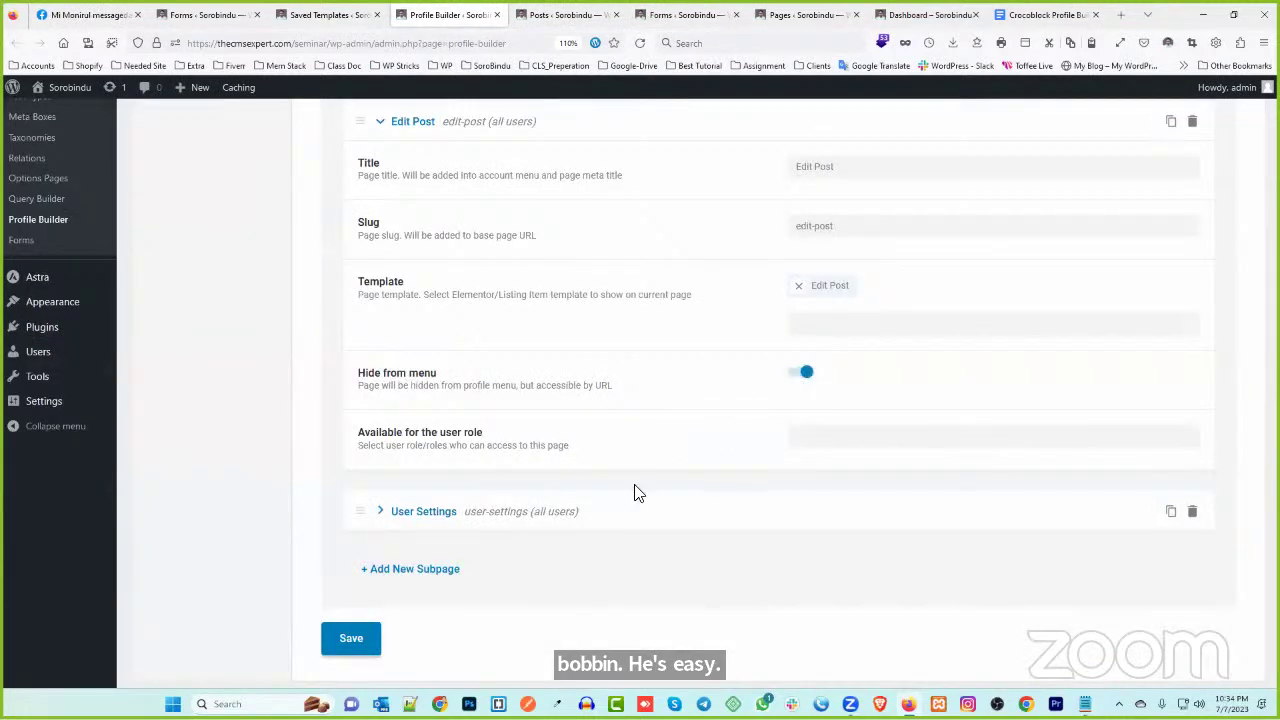
click(357, 644)
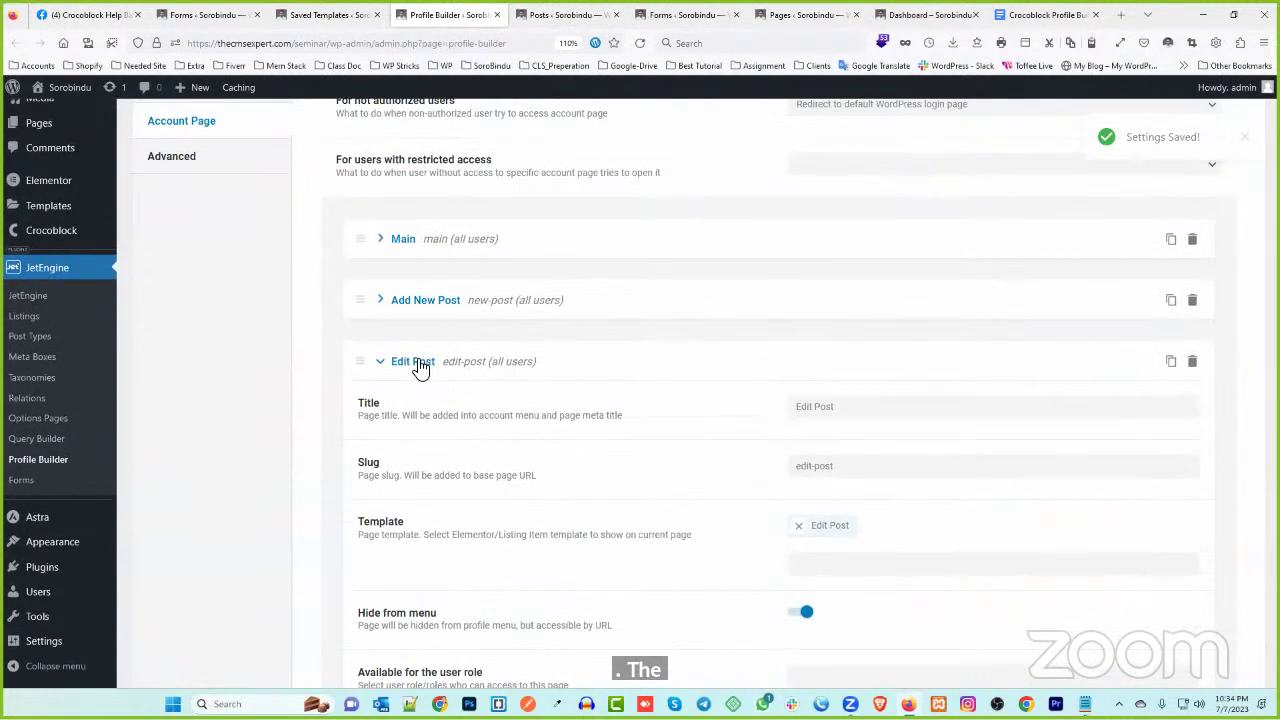
click(415, 362)
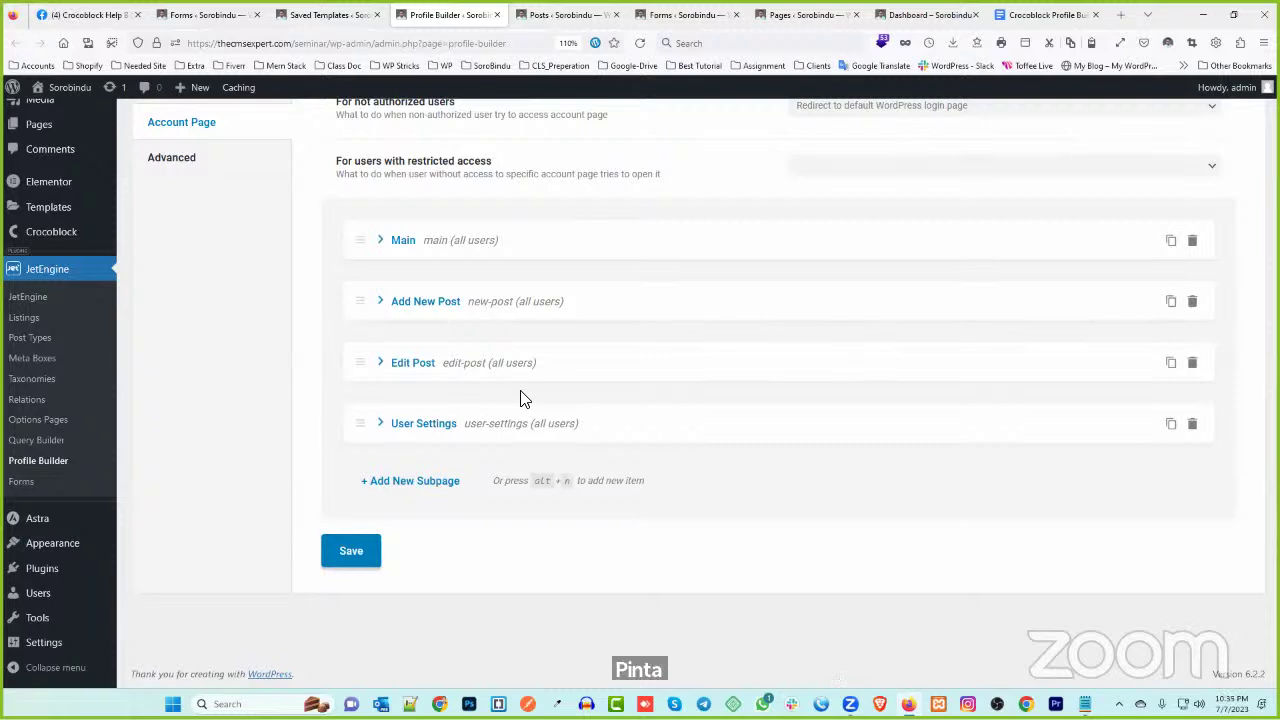
- Examine which template is assigned to the Main subpage in the account page configuration
mouse_move(66, 214)
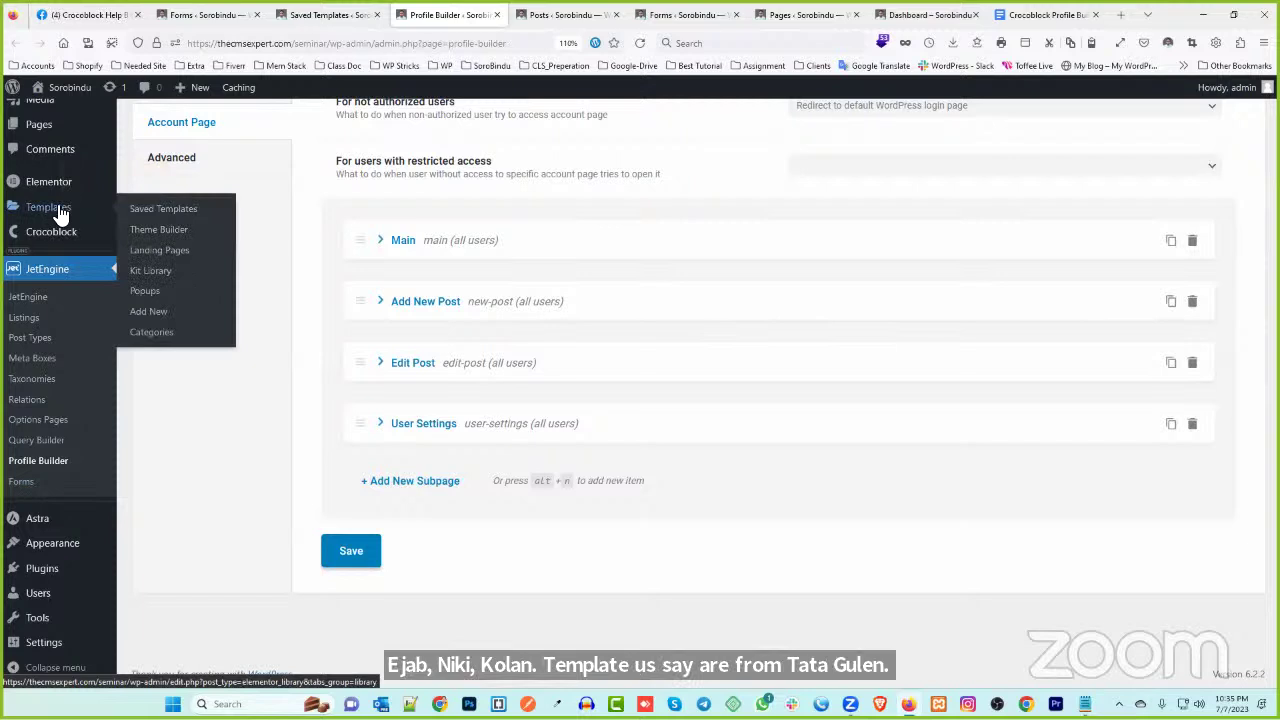
scroll(260, 300, up, 1)
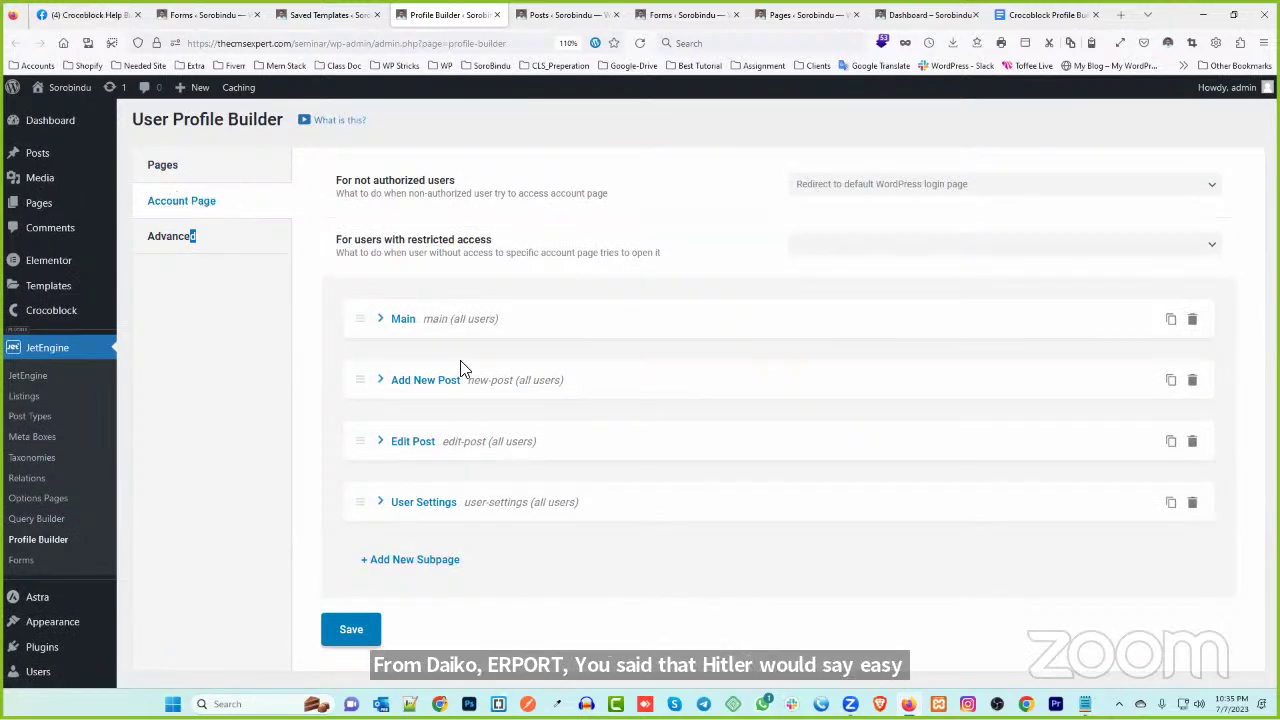
click(403, 320)
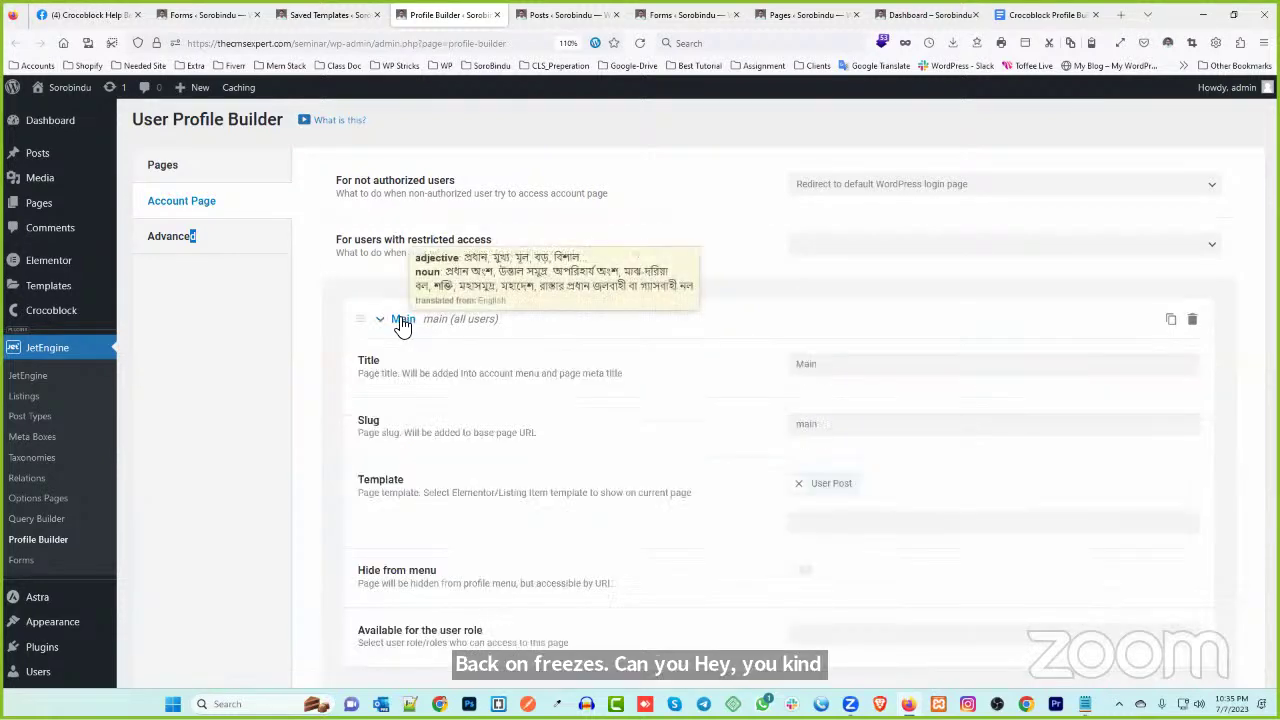
scroll(428, 331, down, 2)
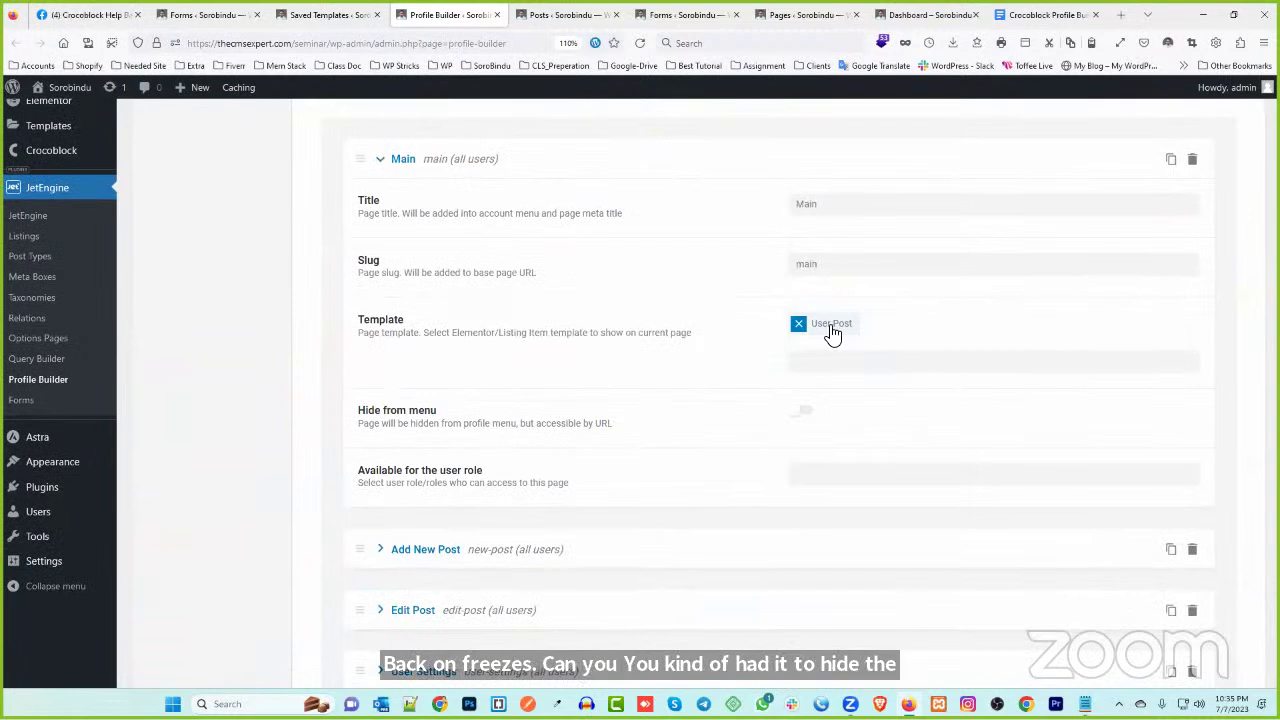
- View the Main subpage and the Add New Post subpage on the front-end Dashboard page
click(912, 14)
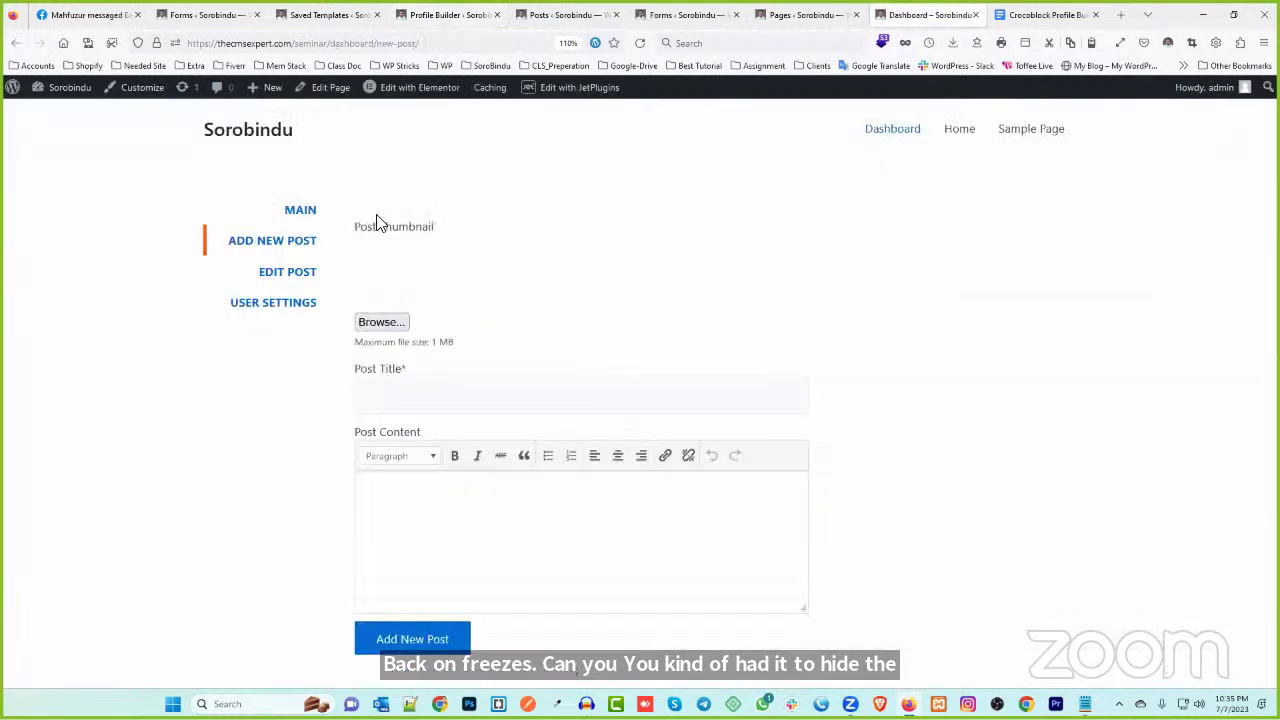
click(308, 217)
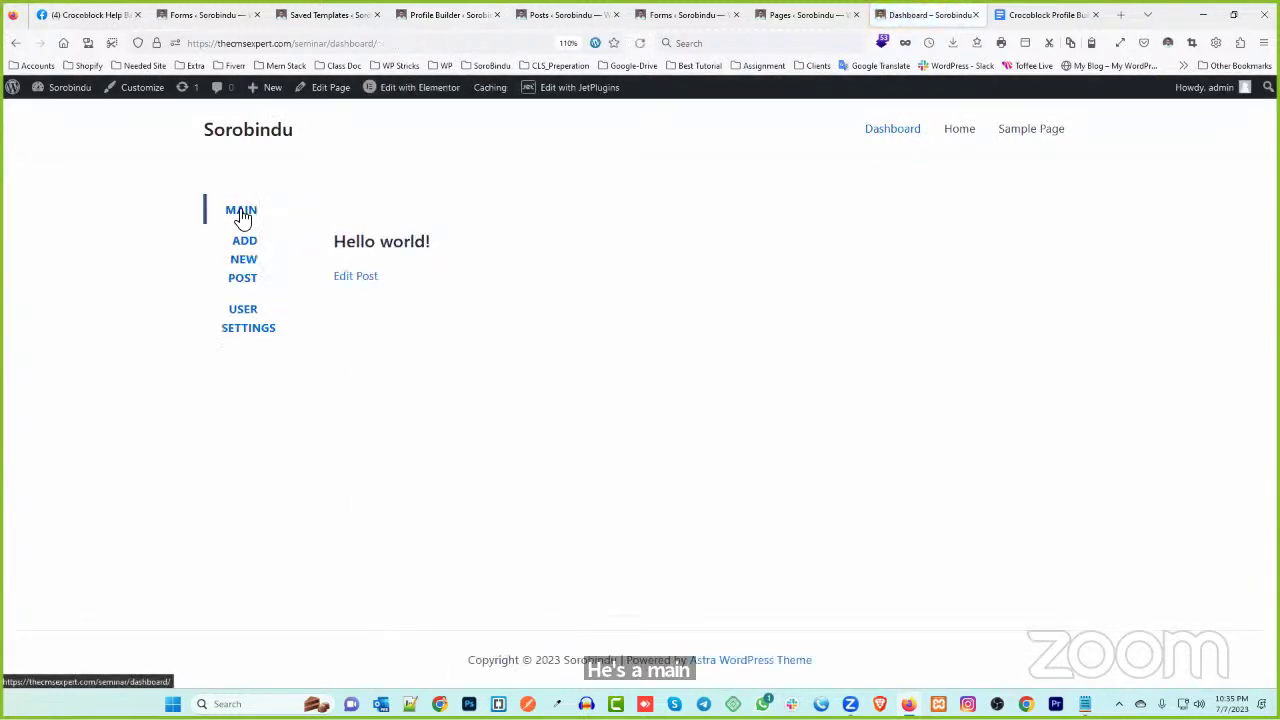
click(366, 329)
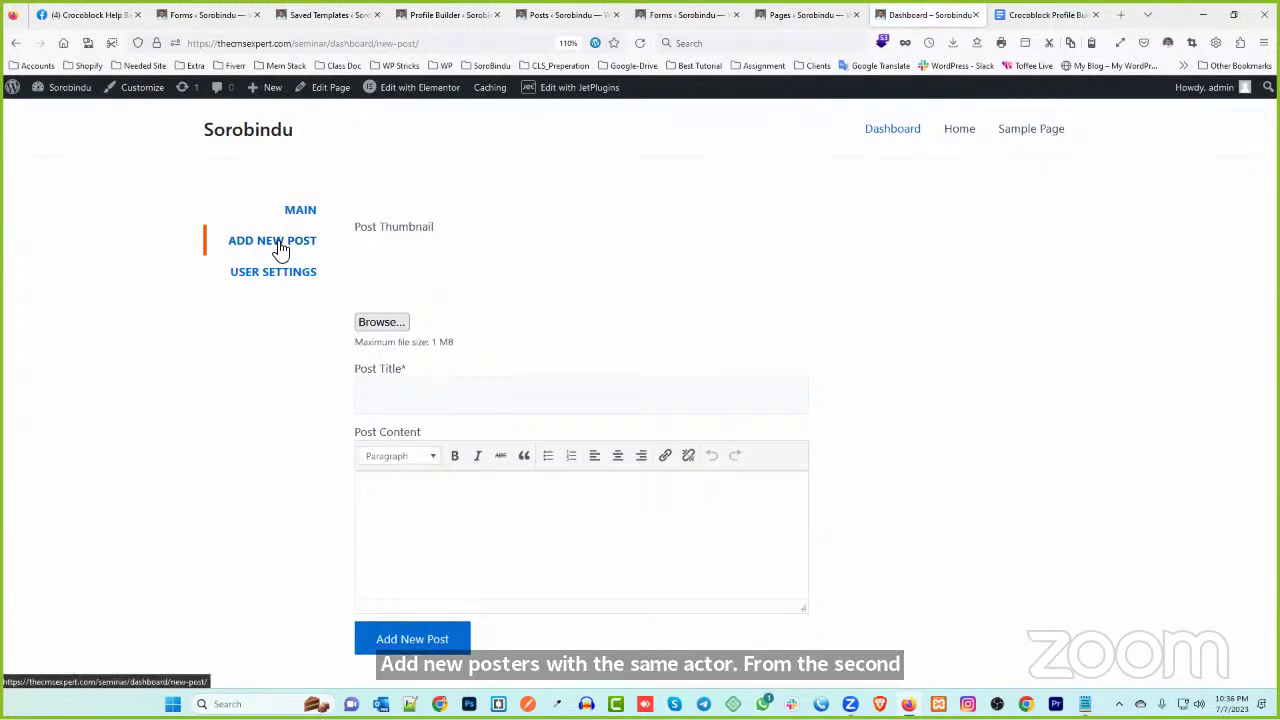
- Examine the Add New Post subpage's template setting in the Profile Builder, then find the Add Post template in Saved Templates in a new browser tab
click(463, 14)
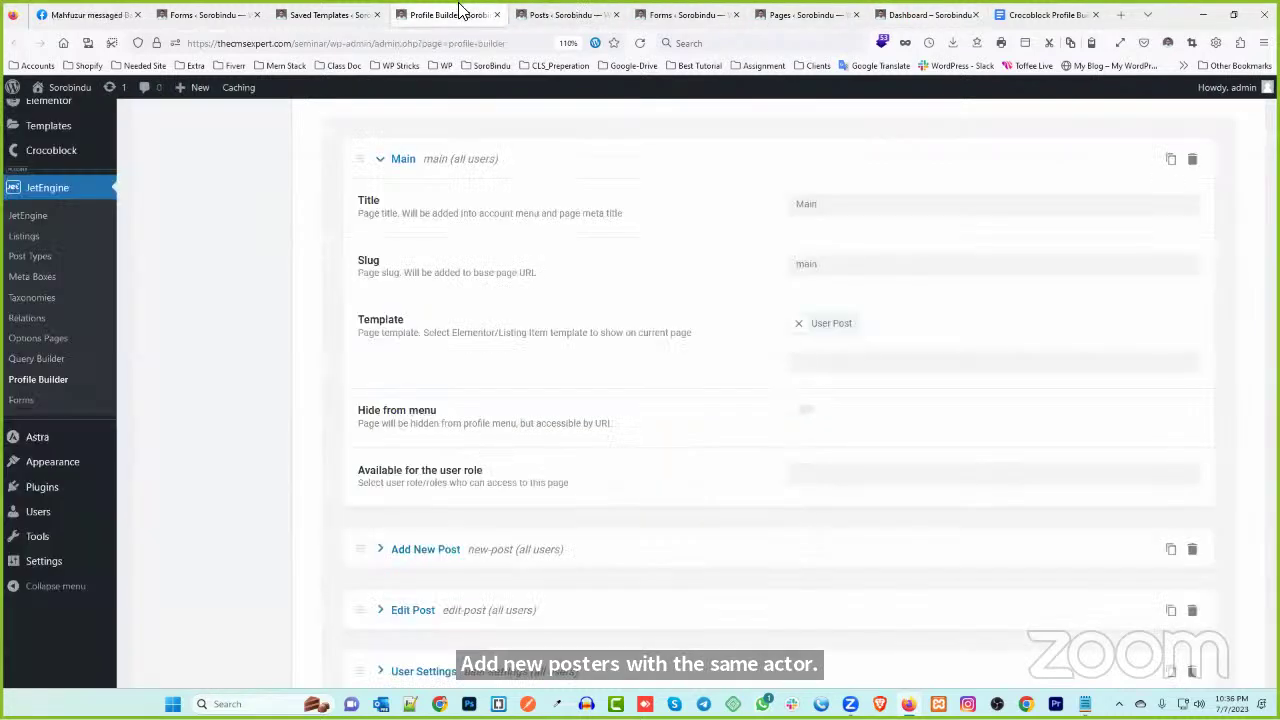
click(406, 158)
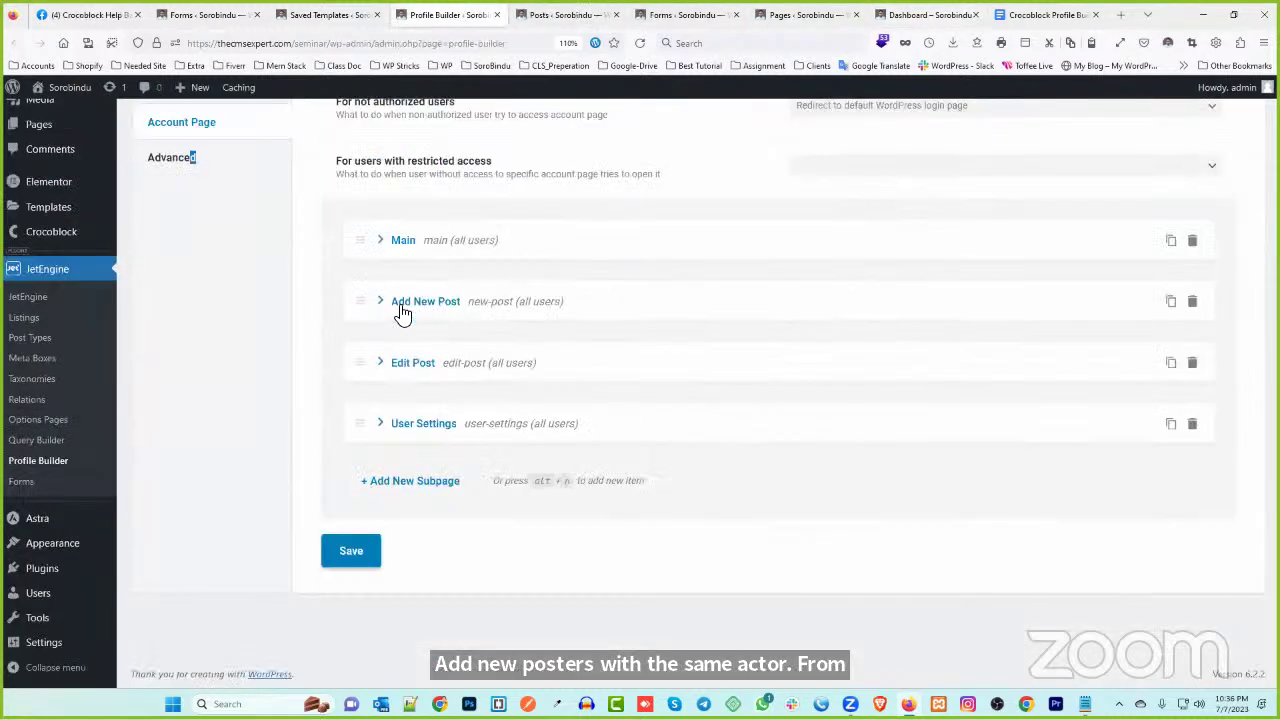
click(436, 306)
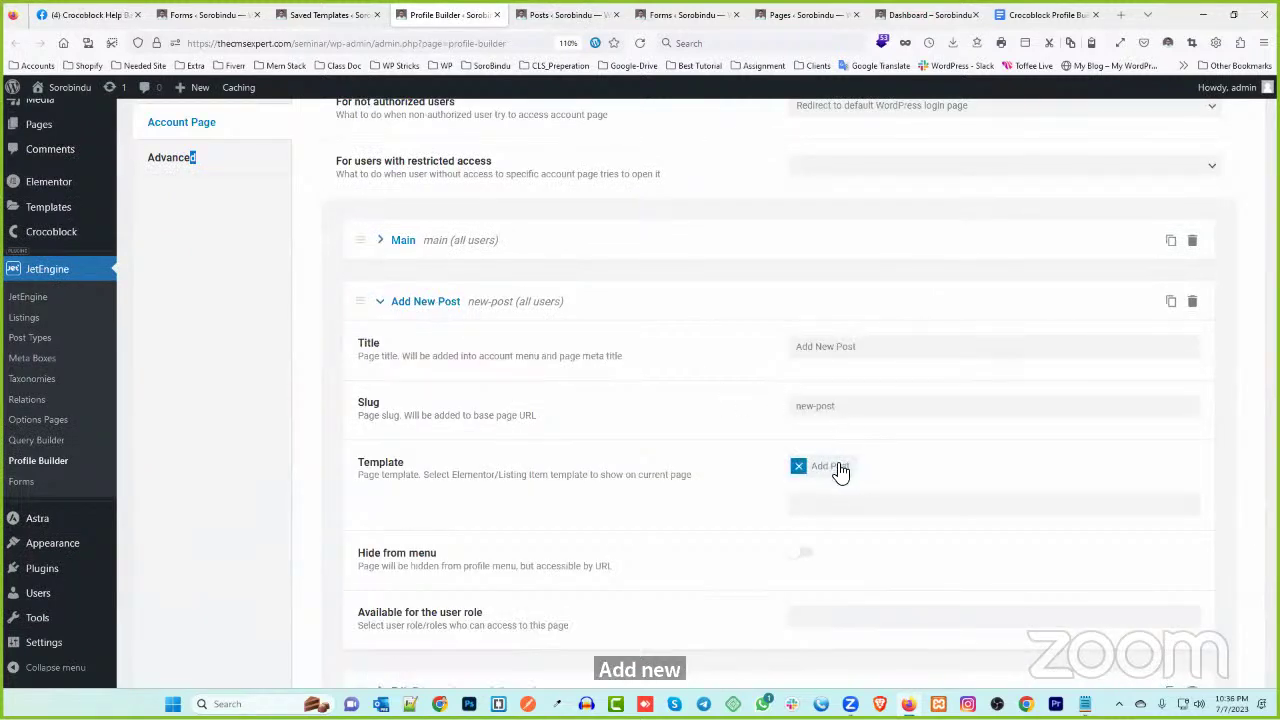
mouse_move(50, 212)
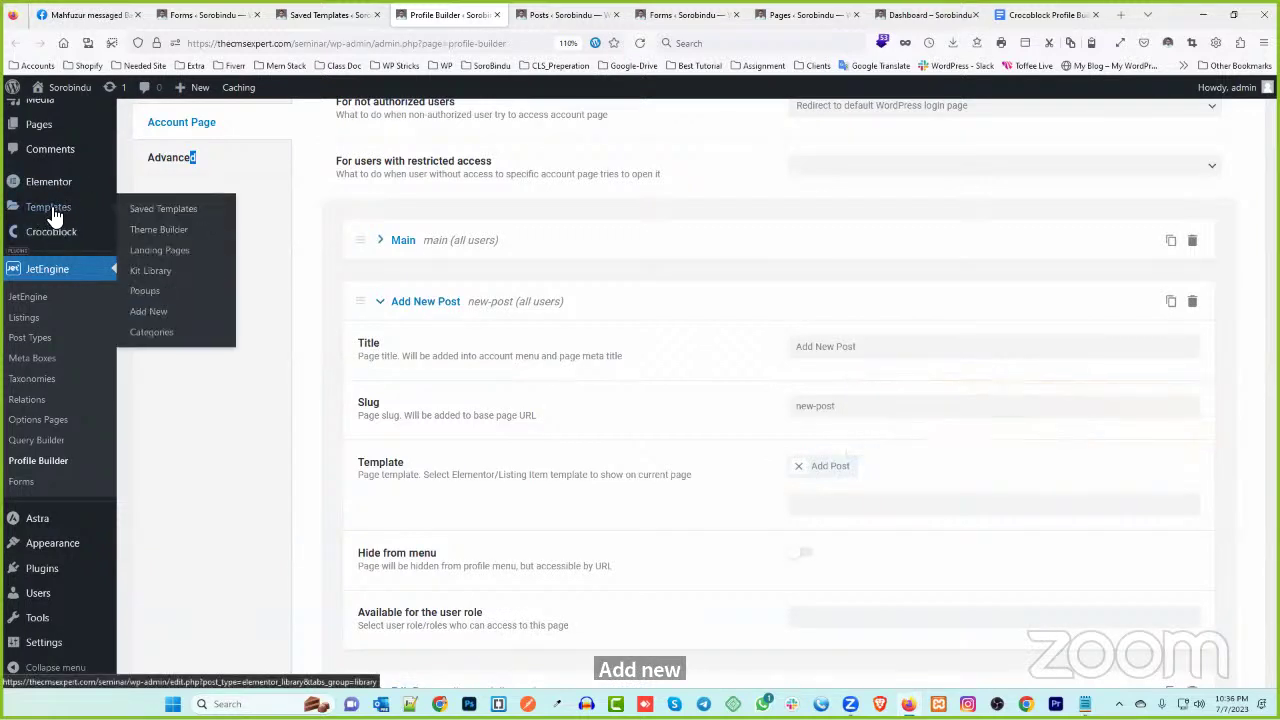
middle_click(163, 212)
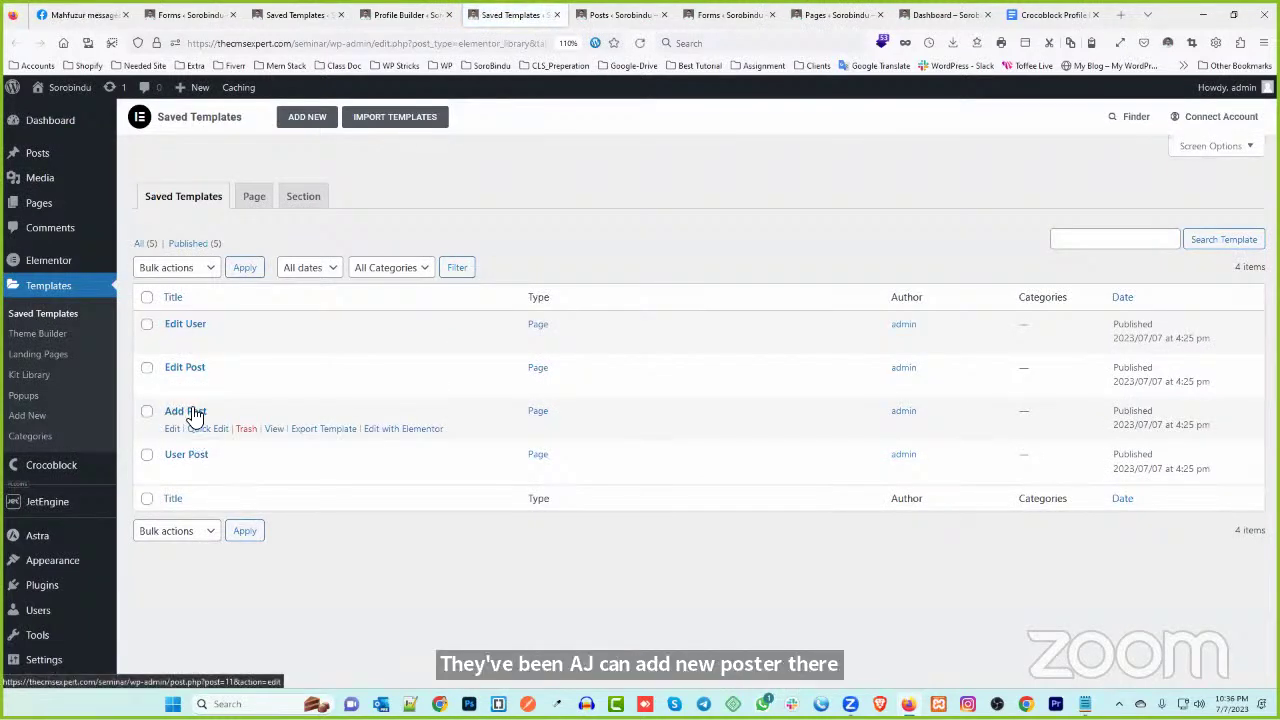
mouse_move(190, 417)
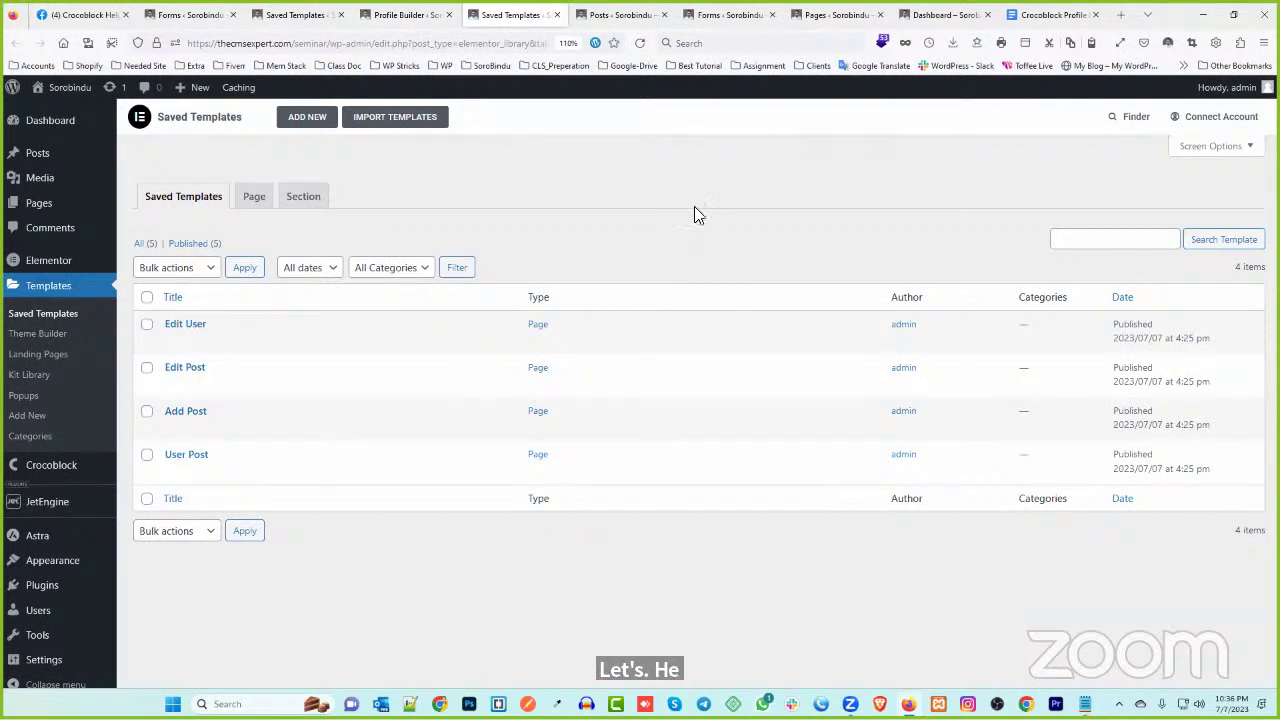
- Compare the JetEngine forms list, the Dashboard's Add New Post subpage and the saved templates across their open browser tabs
key(ctrl+Tab)
key(ctrl+Tab)
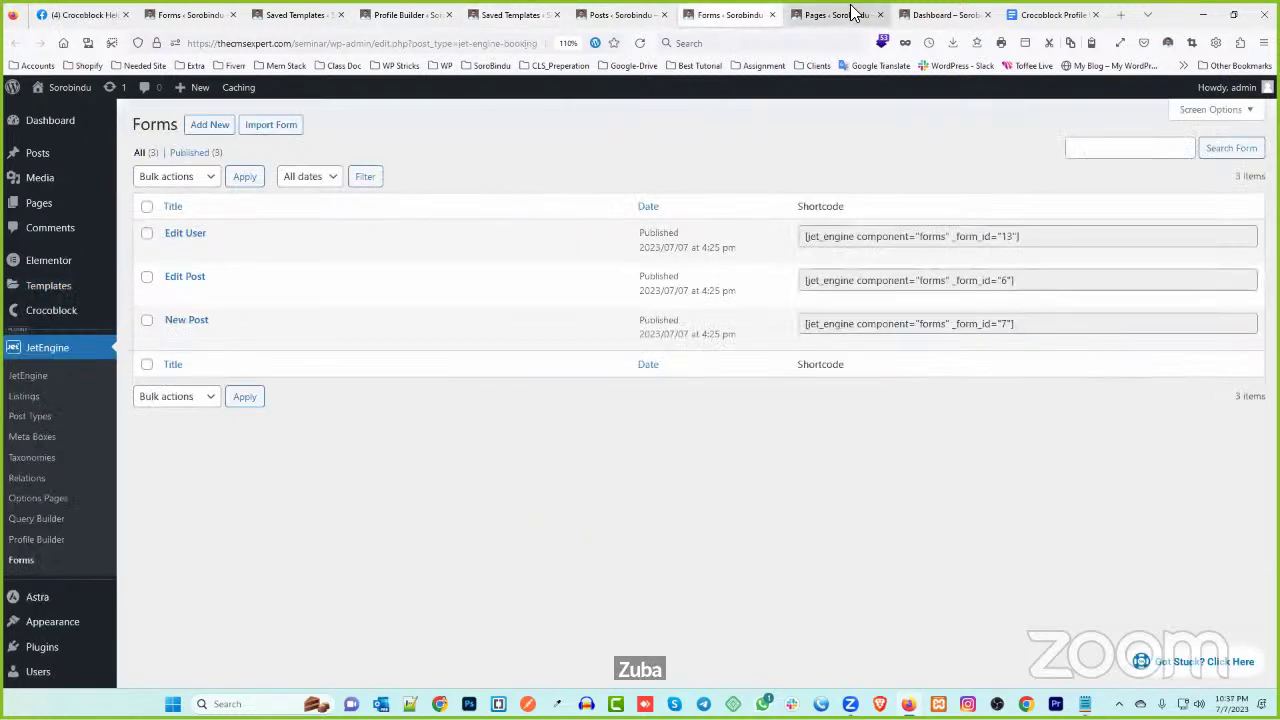
click(940, 14)
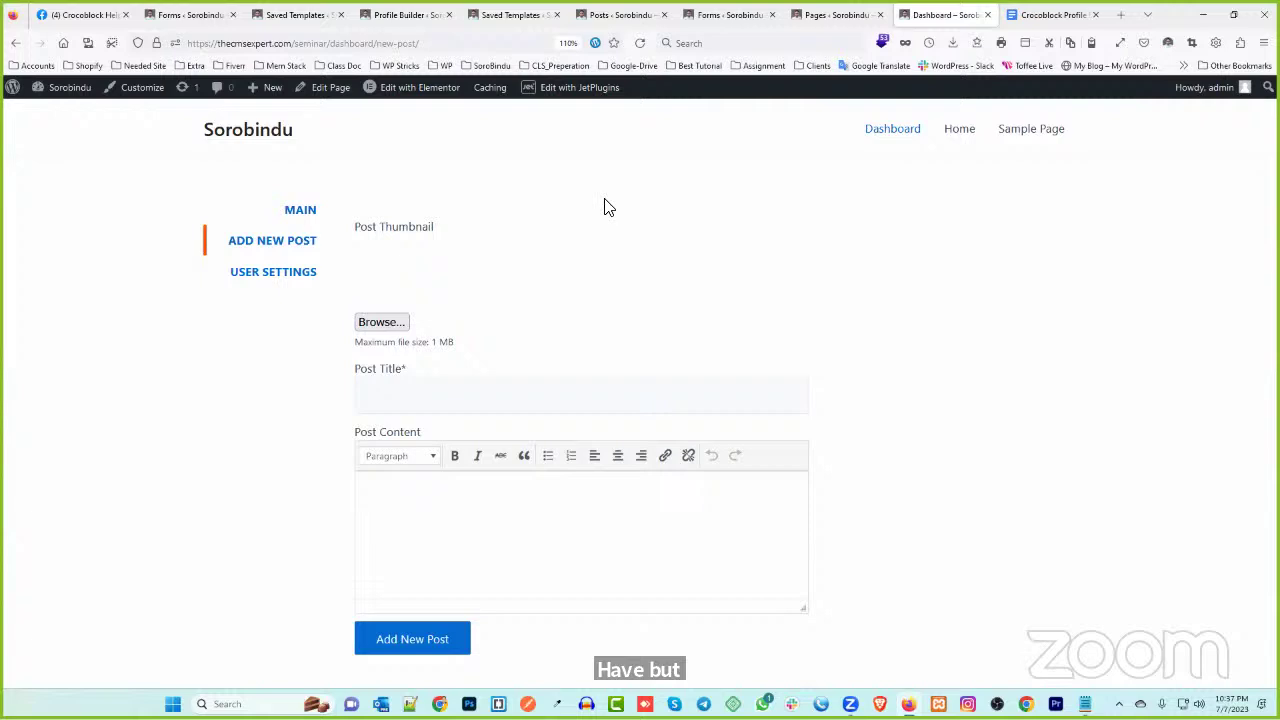
click(535, 14)
click(600, 12)
click(550, 14)
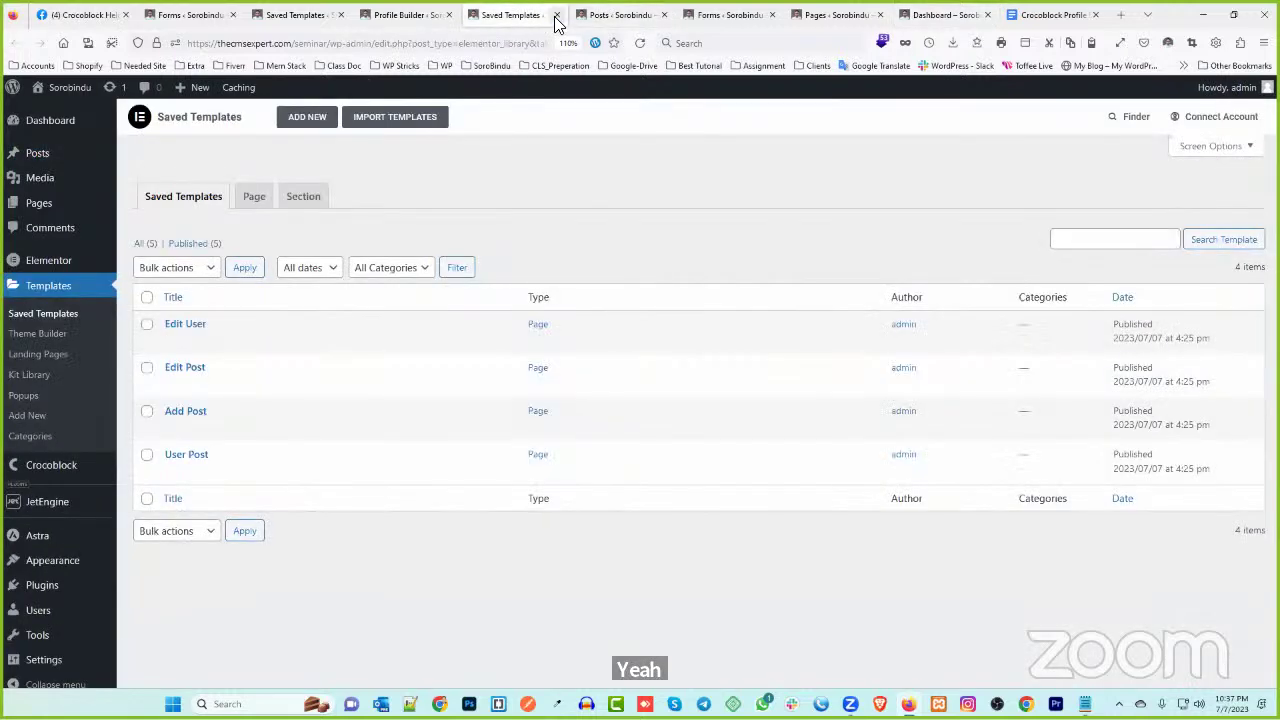
- Close the older duplicate Saved Templates browser tab and the Facebook tab, keeping the Profile Builder open
click(445, 12)
click(335, 15)
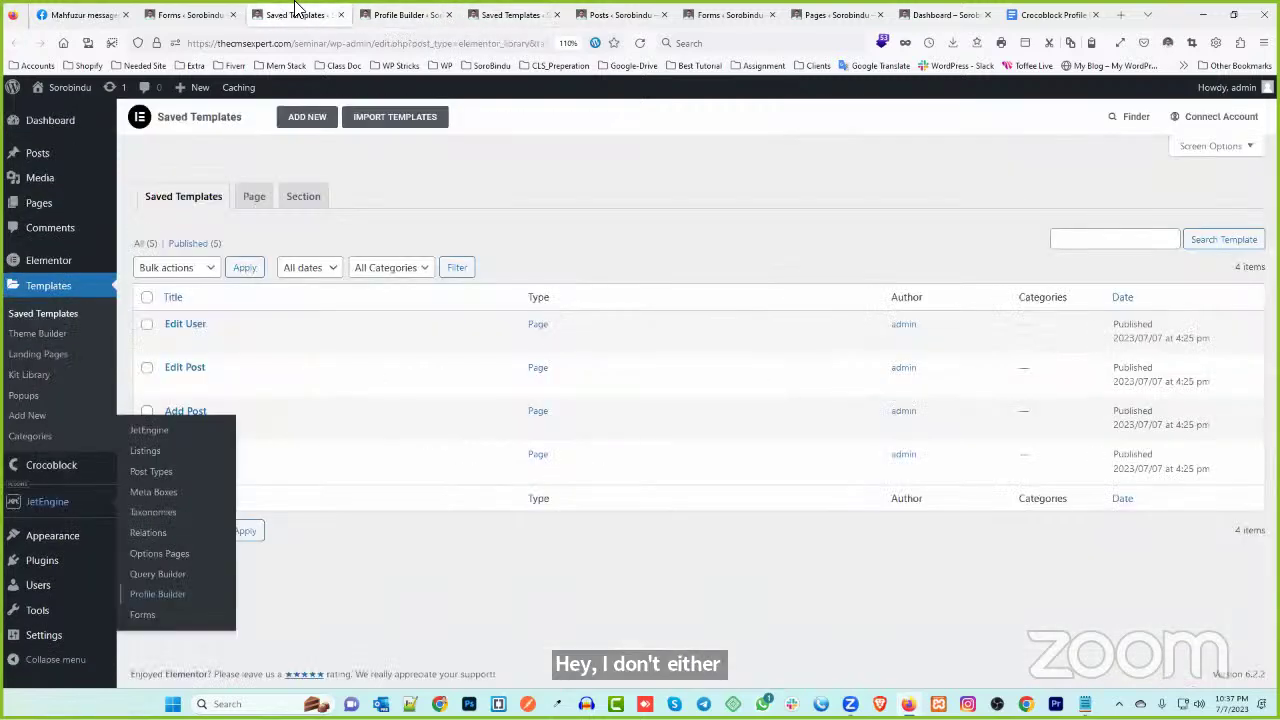
click(341, 15)
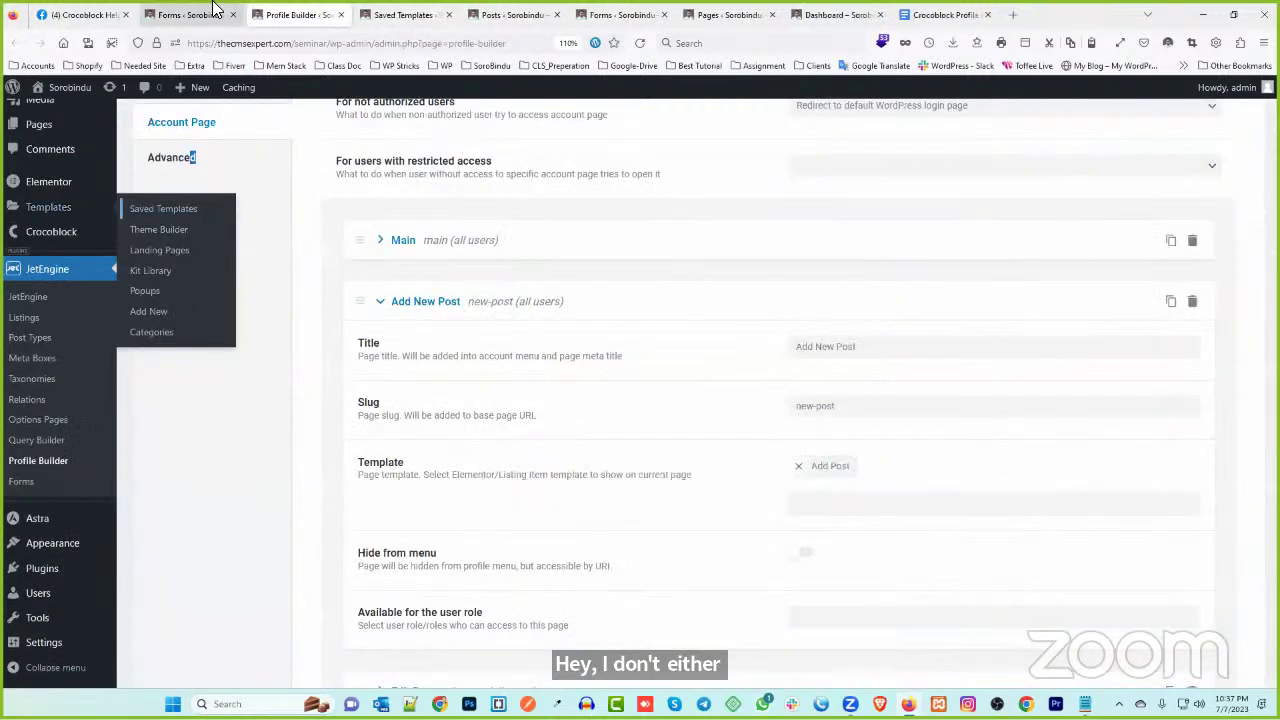
click(118, 17)
click(124, 15)
click(190, 14)
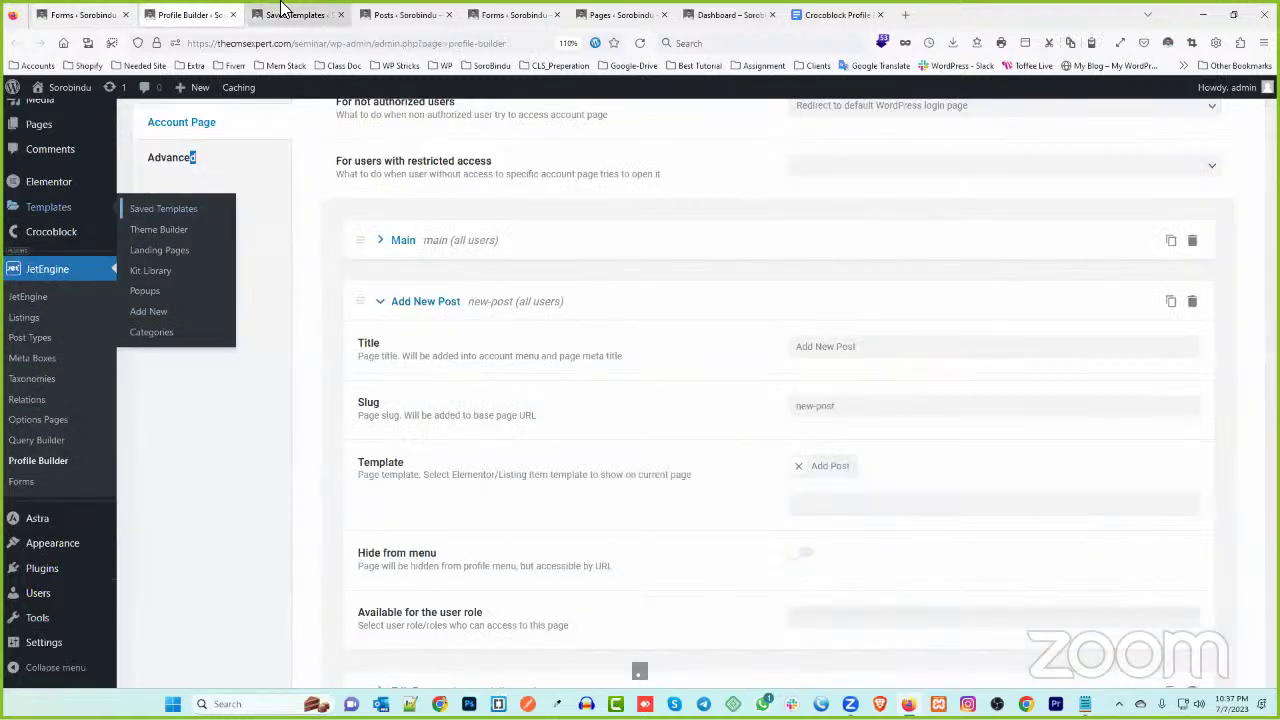
- Close the Posts browser tab and the duplicate Forms tab next to it
click(283, 12)
click(90, 14)
click(165, 14)
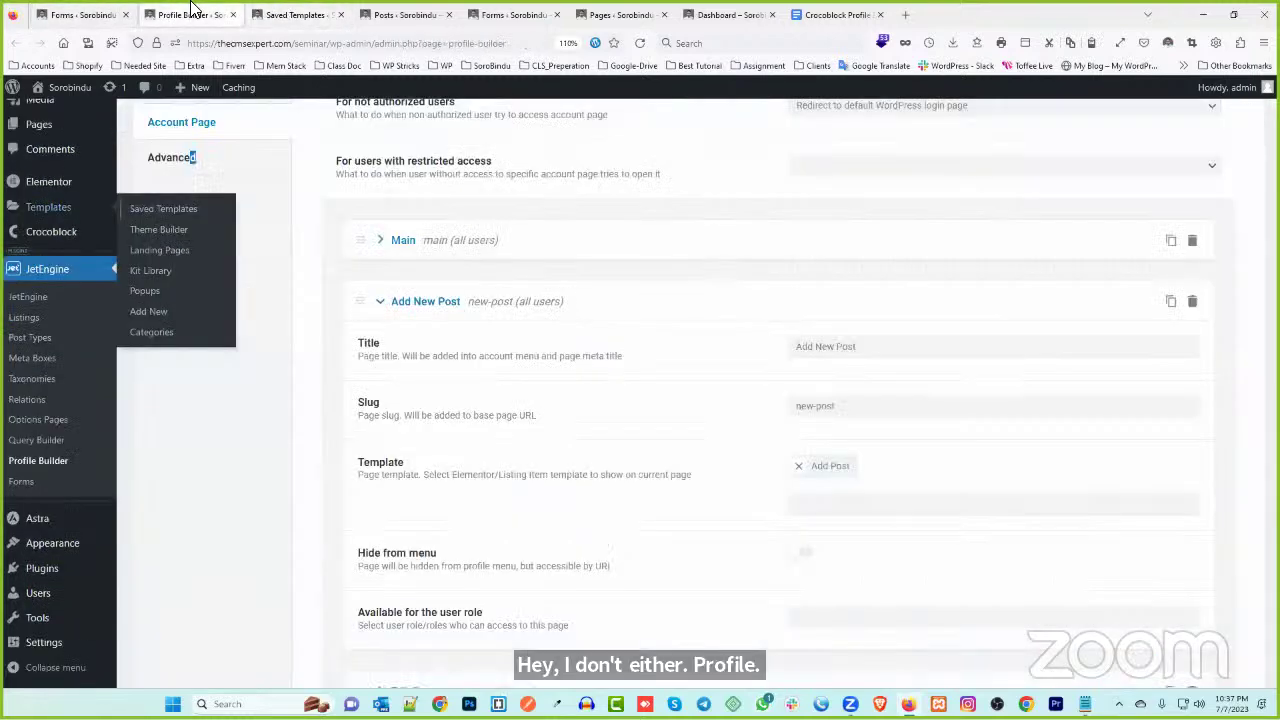
click(400, 14)
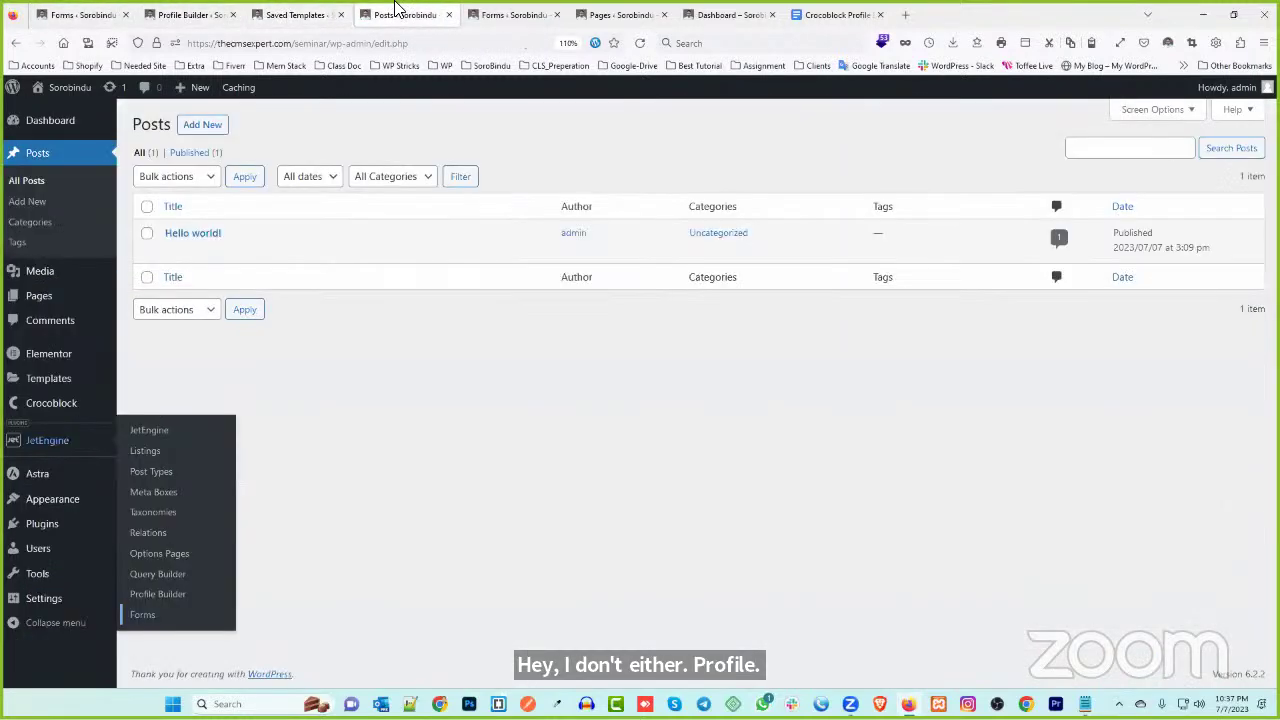
click(447, 15)
click(447, 15)
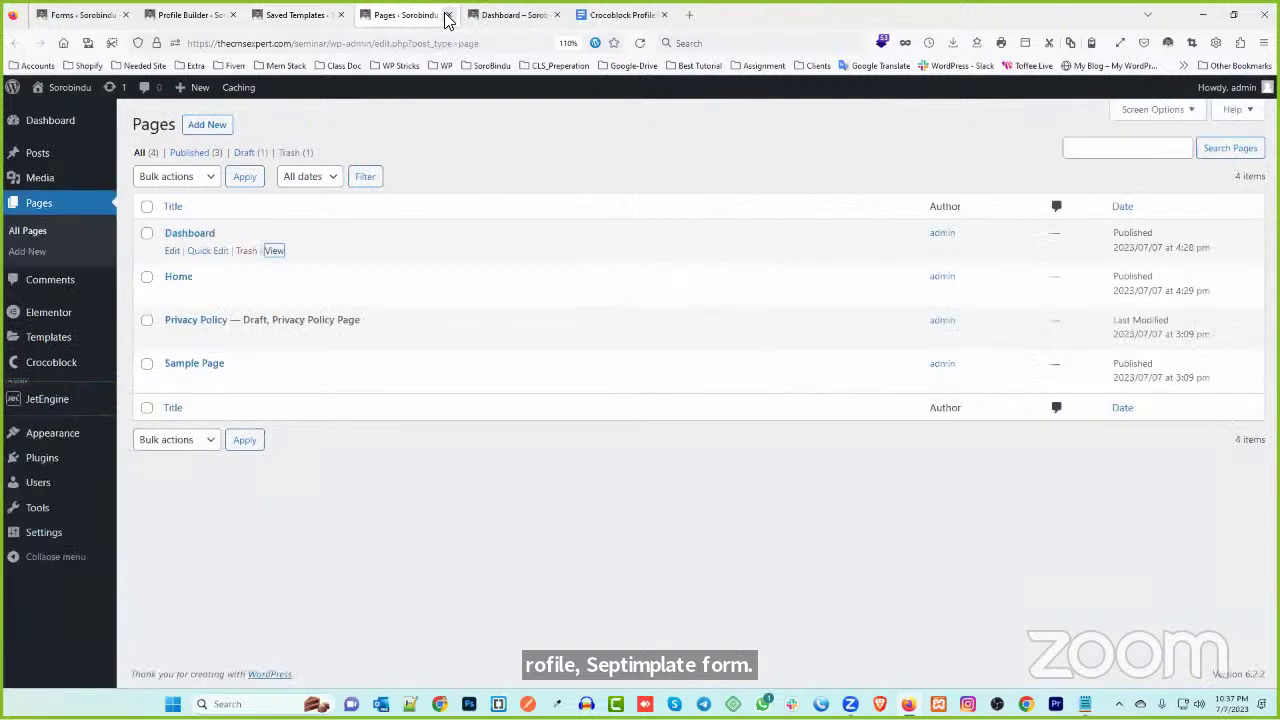
- Close the Pages browser tab, then check the class outline document and the Saved Templates list
middle_click(405, 16)
click(737, 14)
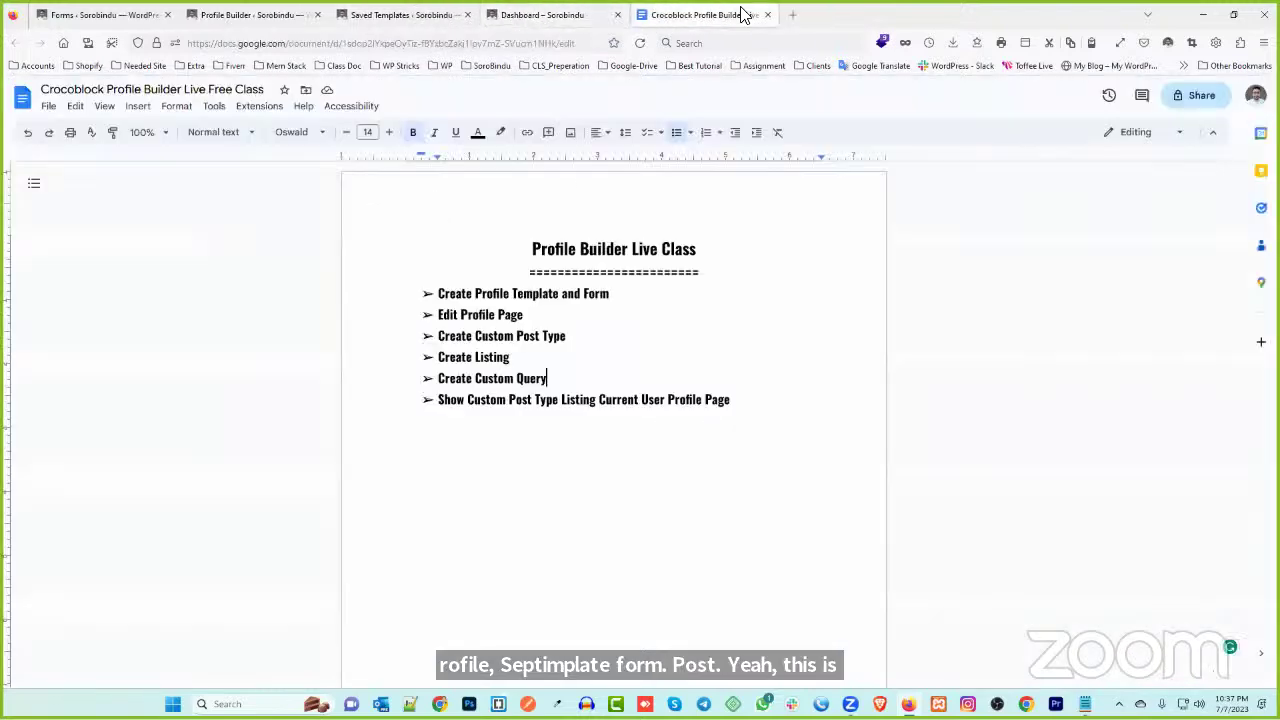
click(405, 14)
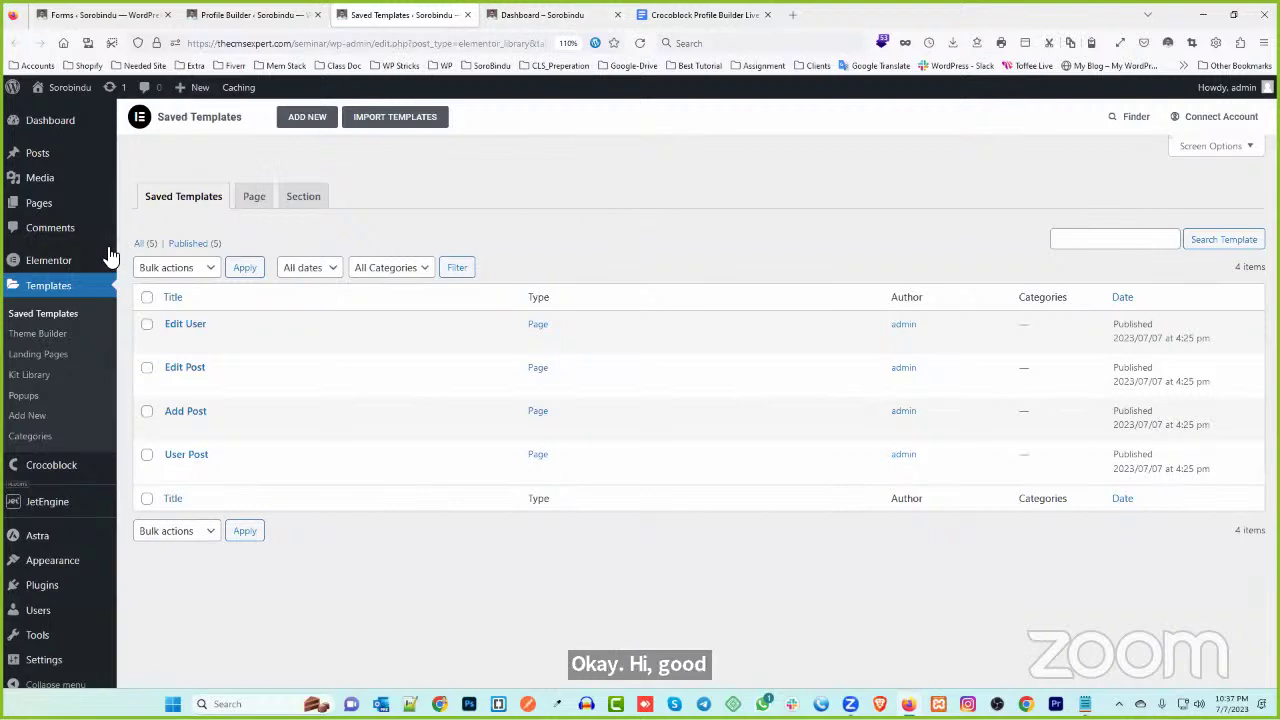
click(50, 290)
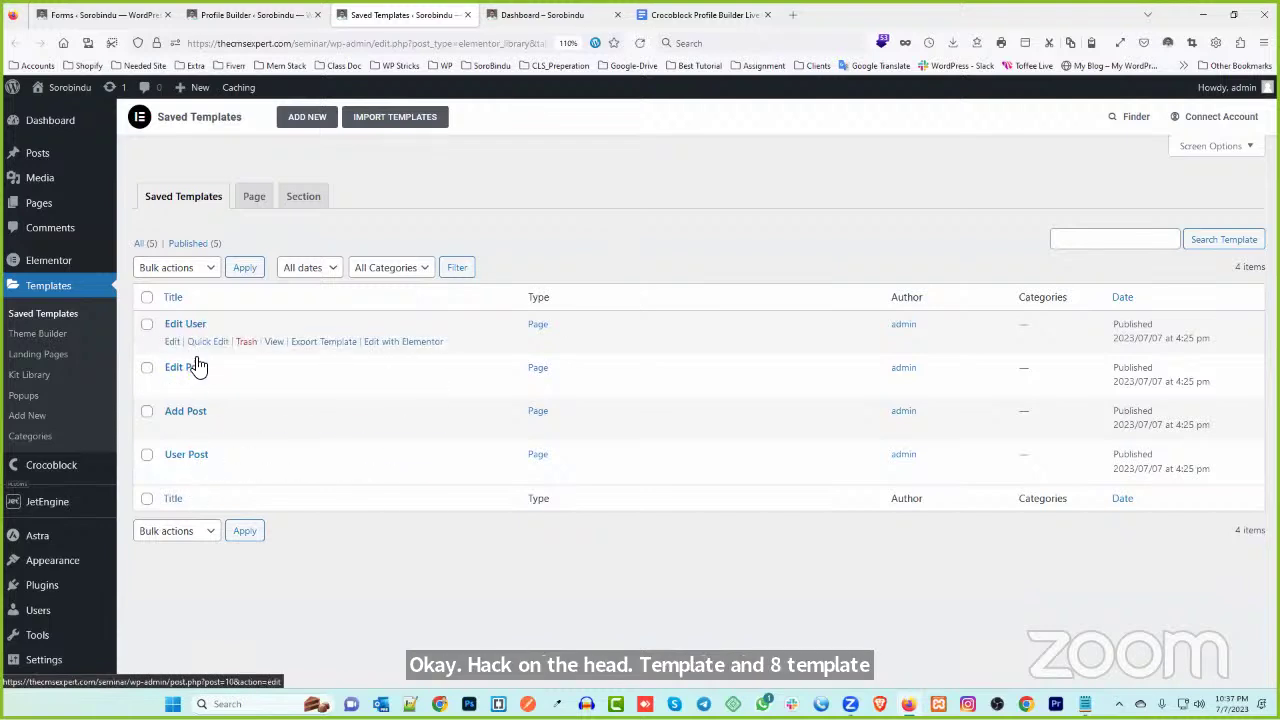
- Examine the Dashboard's Main, Add New Post and User Settings subpages and compare them with the saved templates
click(558, 14)
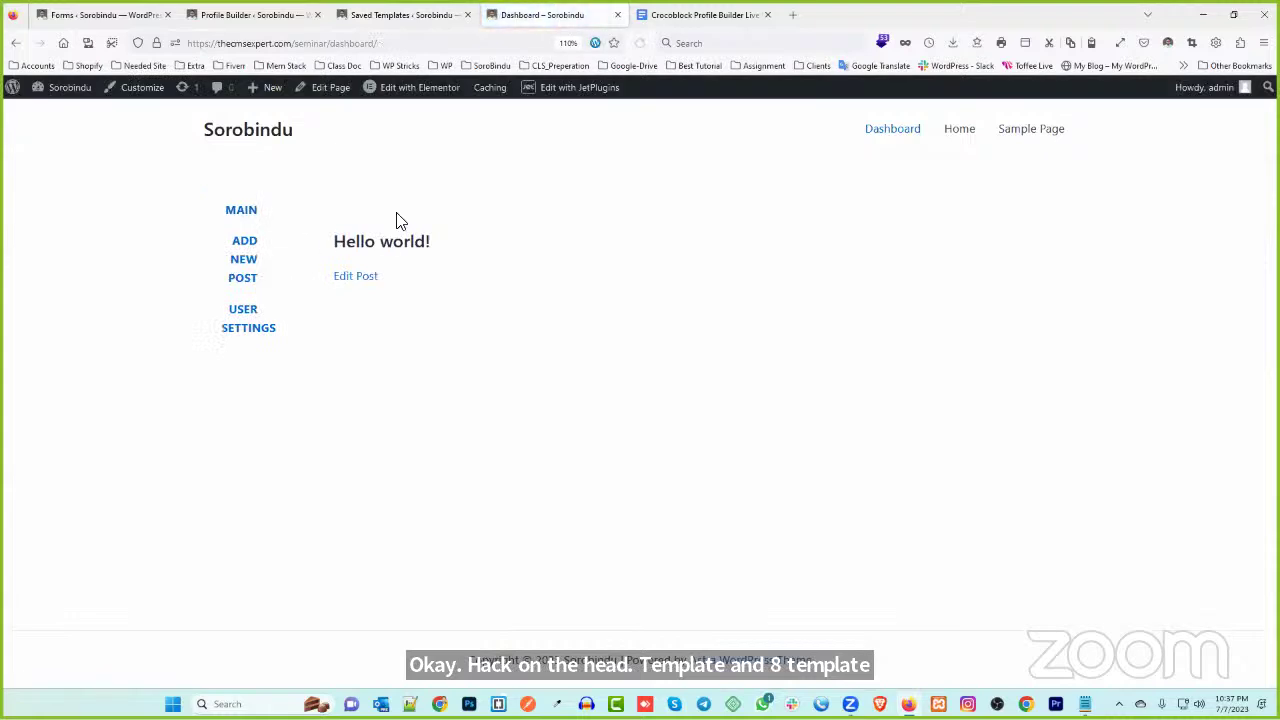
click(240, 260)
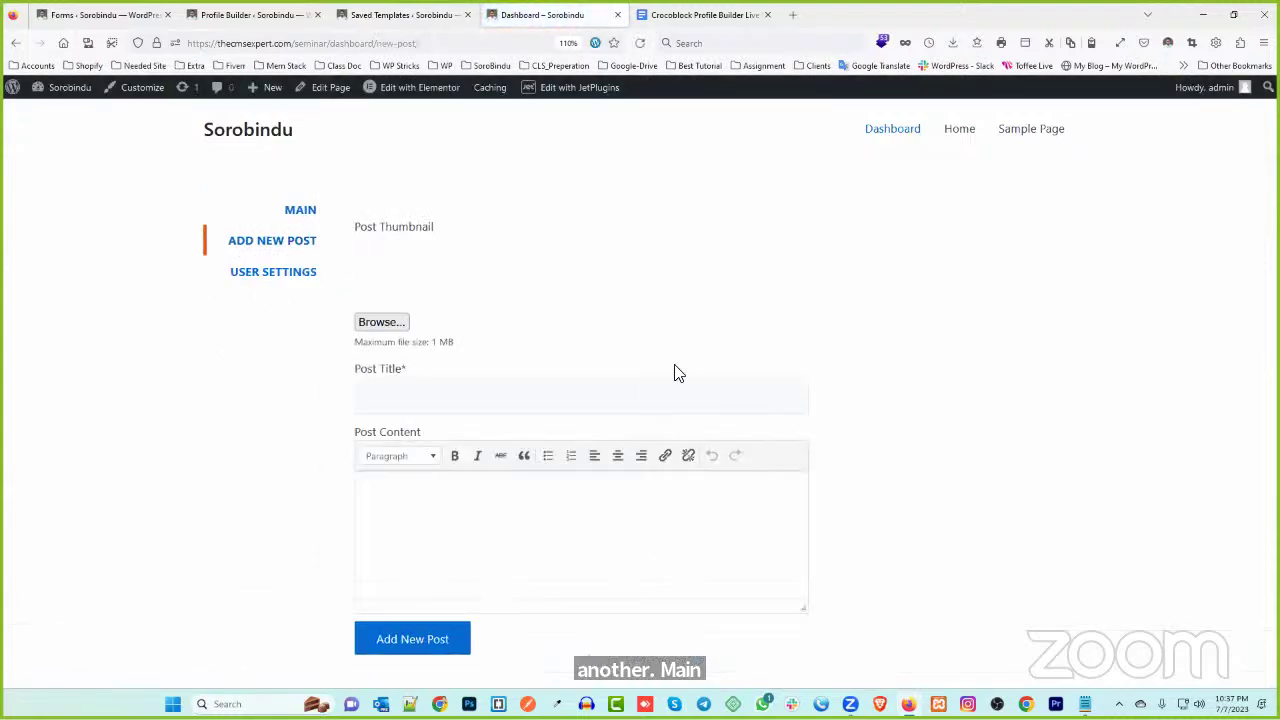
click(284, 280)
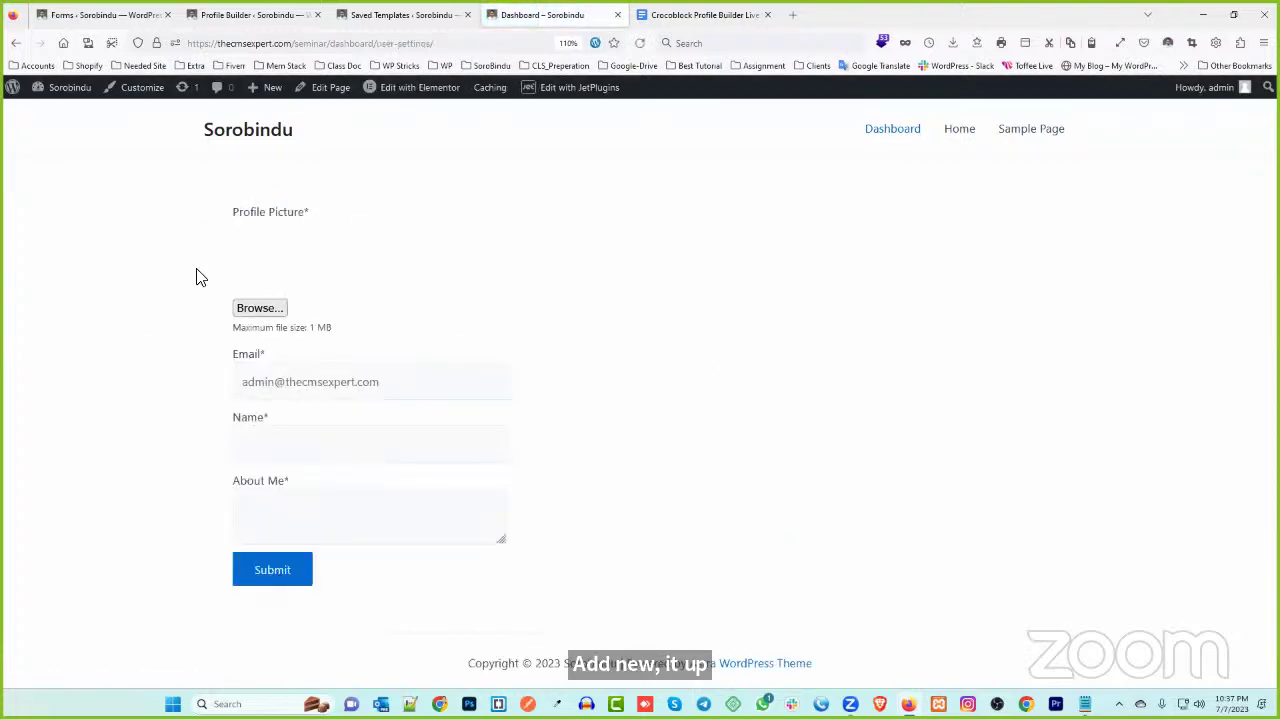
click(412, 12)
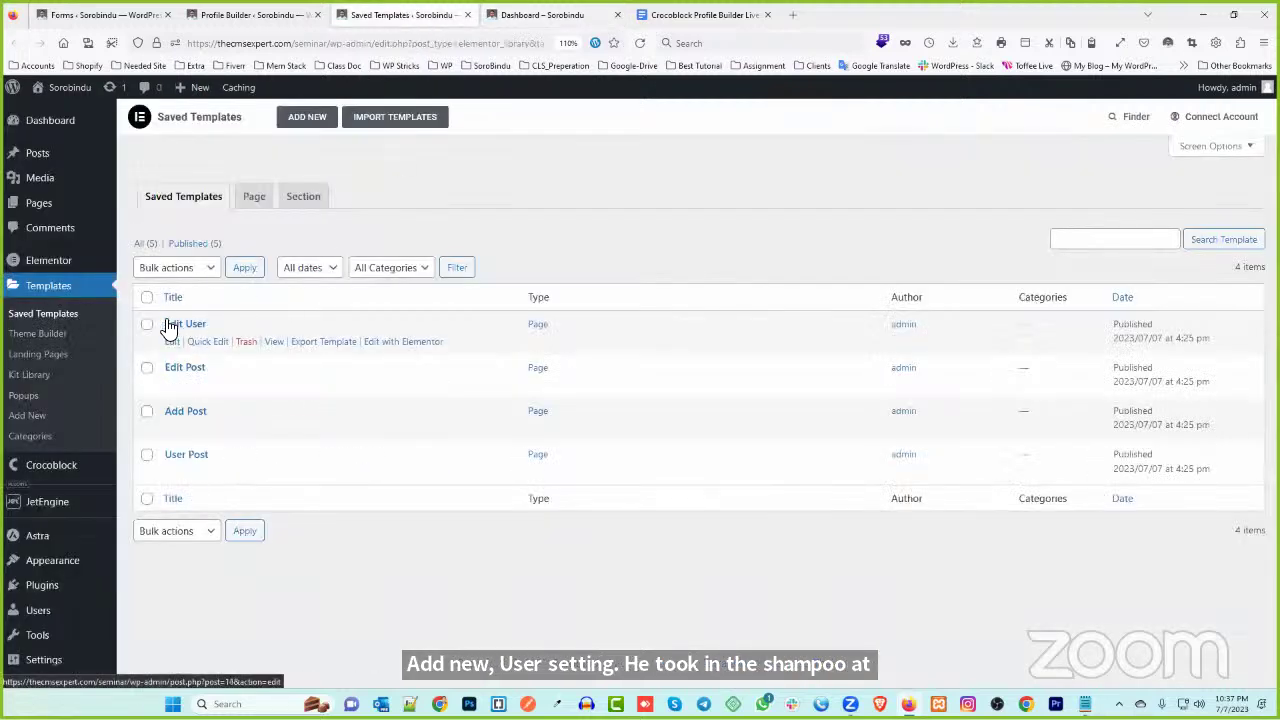
click(545, 14)
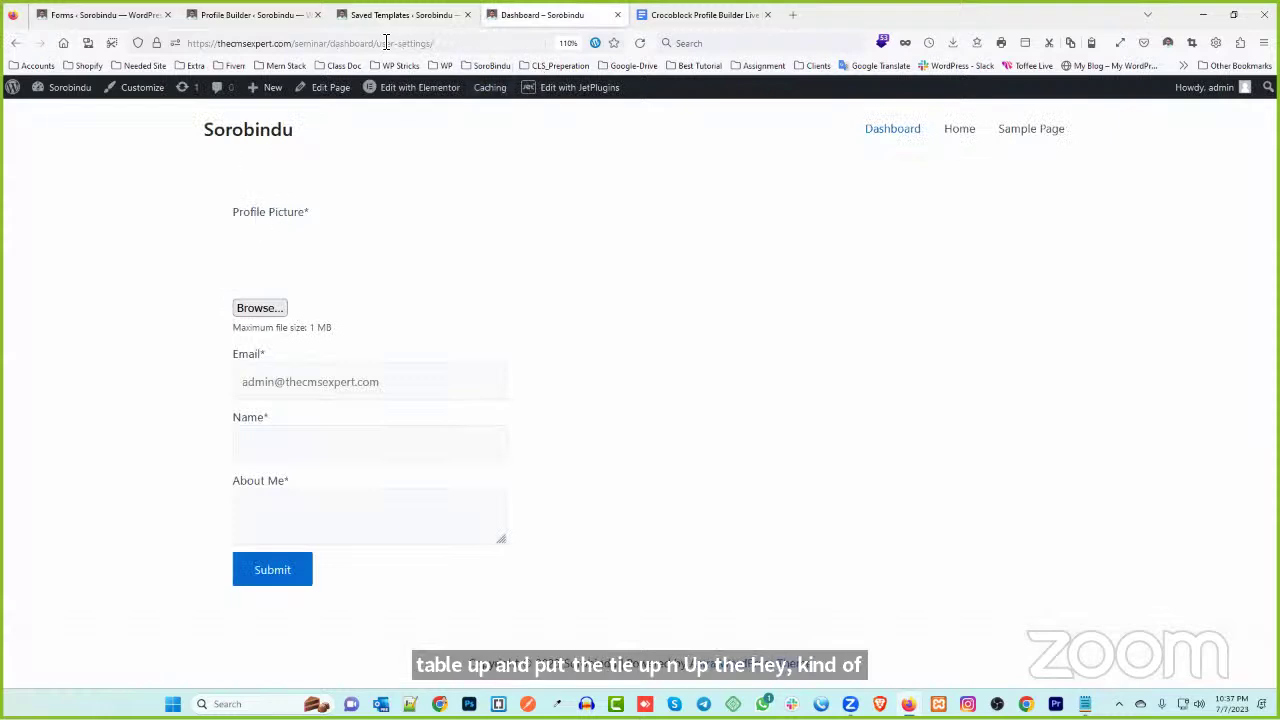
- Return to the base dashboard address by removing user-settings from the URL, then revisit the User Settings subpage
drag(380, 43, 480, 44)
key(BackSpace)
key(Return)
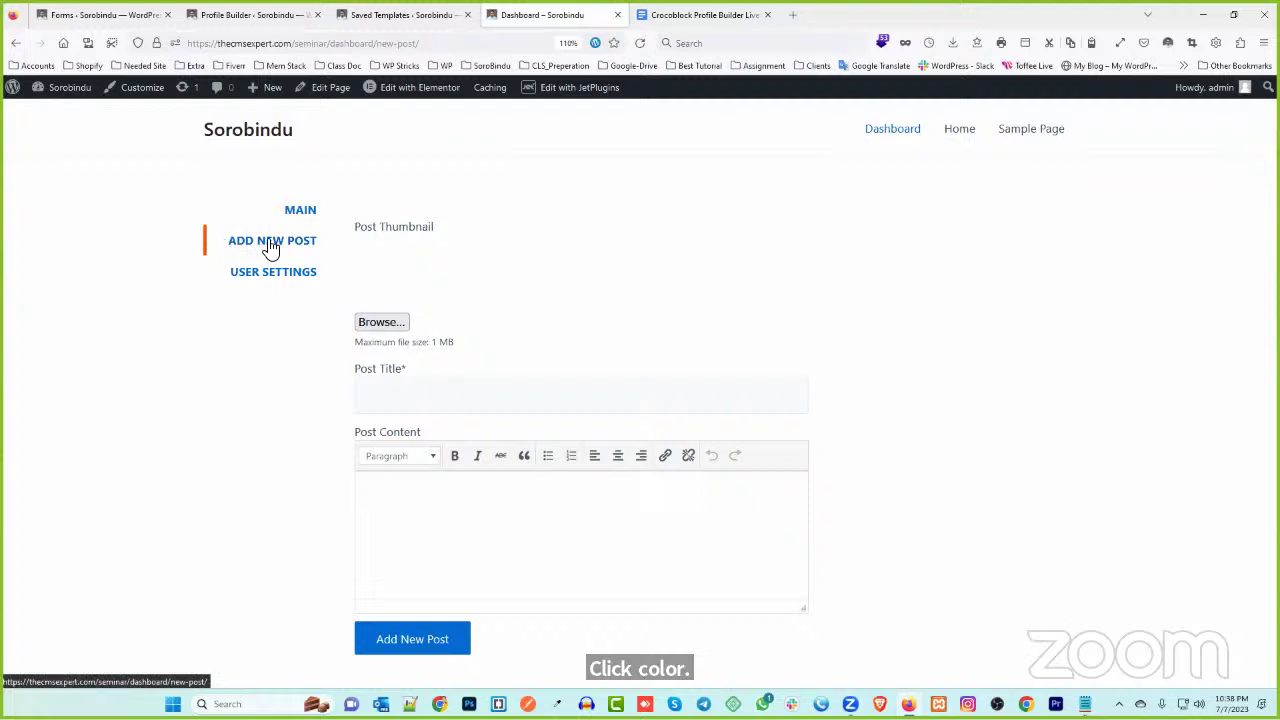
click(265, 279)
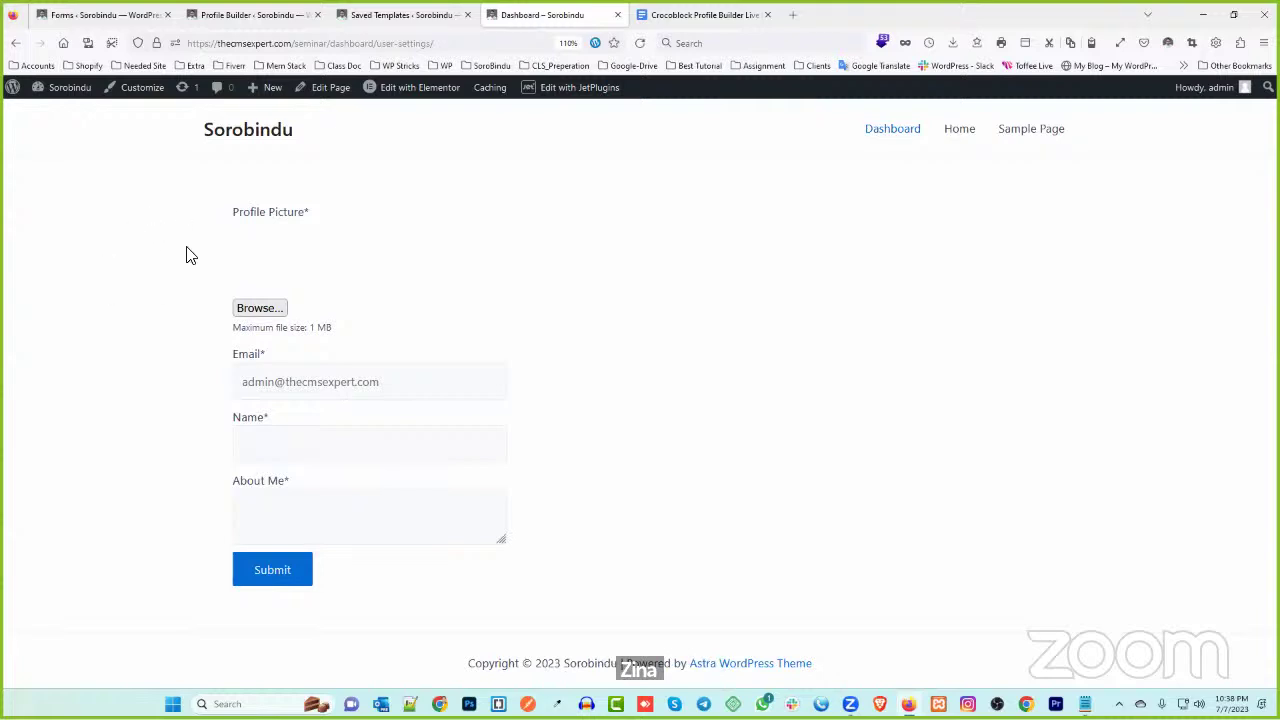
- Open the Edit User template with Elementor in a new browser tab and dismiss the What's New announcements
click(380, 14)
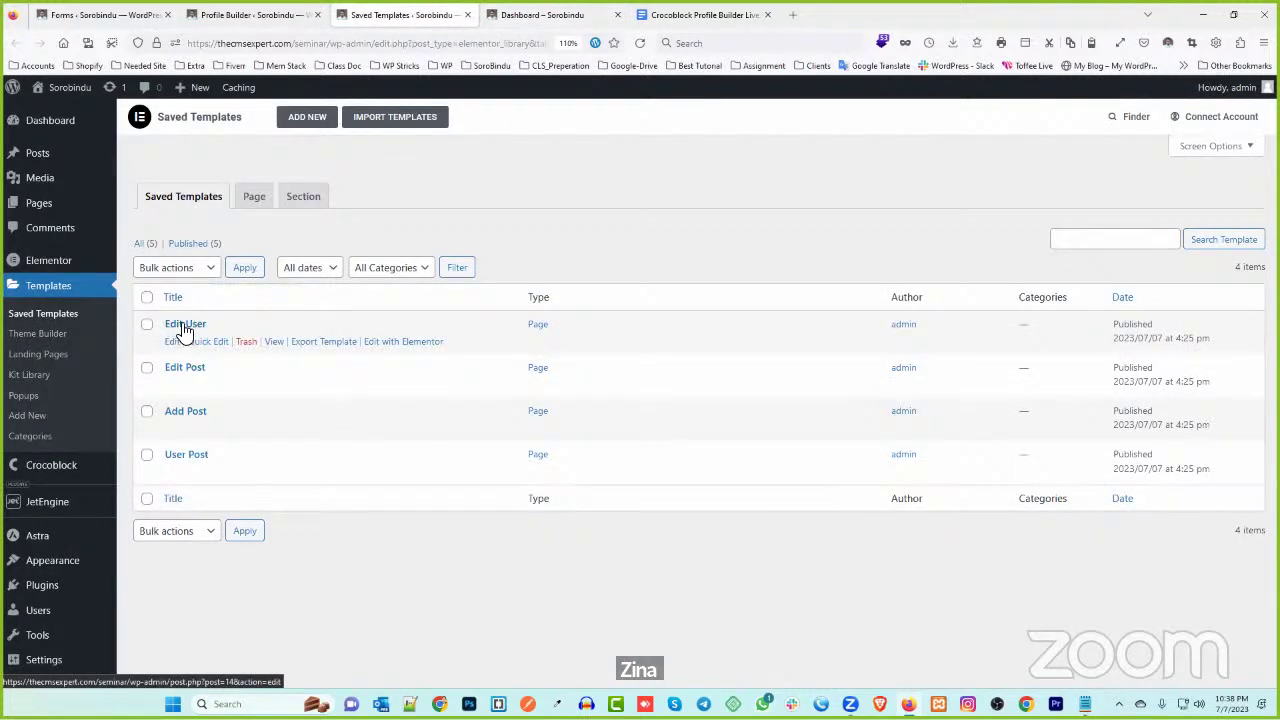
ctrl+click(395, 343)
click(535, 12)
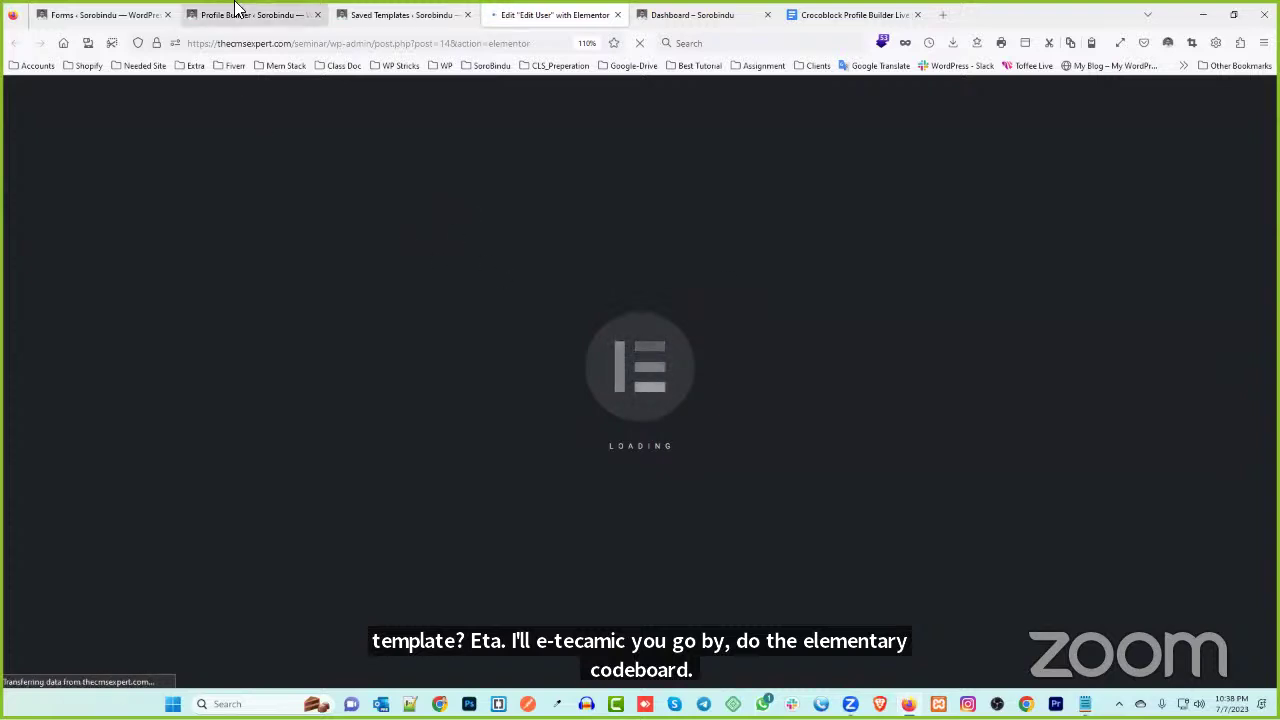
click(392, 14)
click(555, 14)
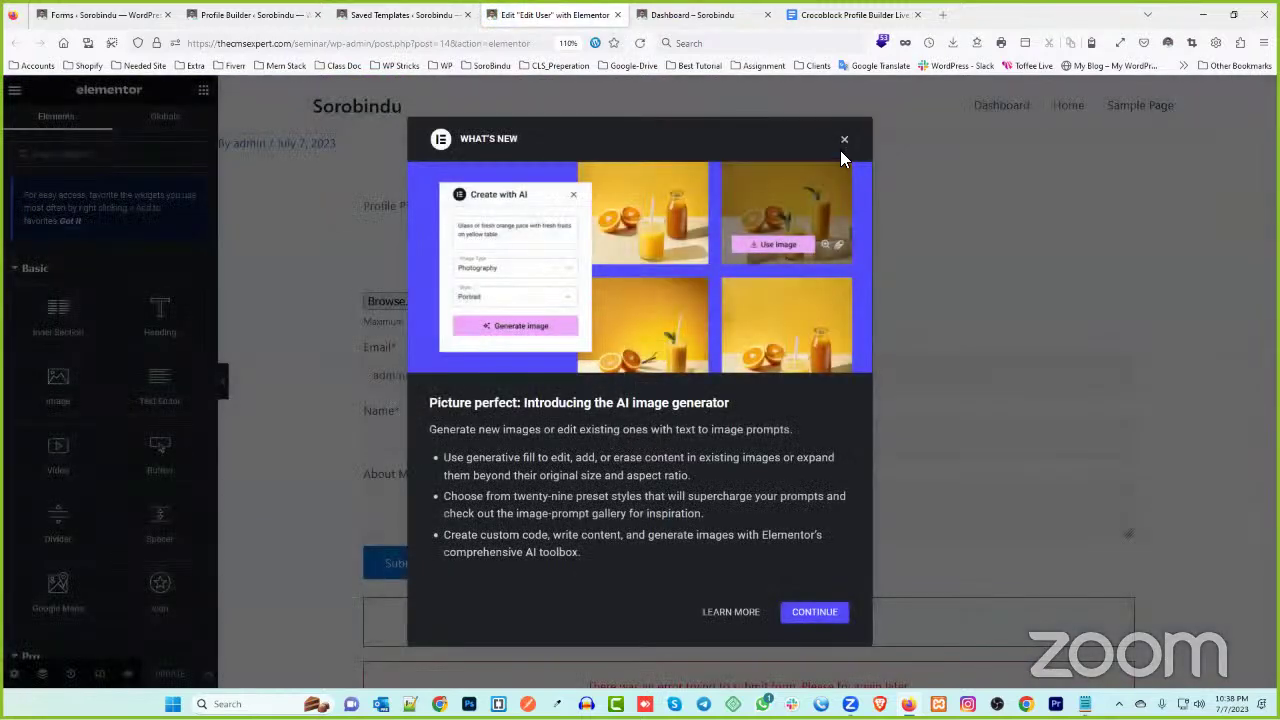
click(842, 140)
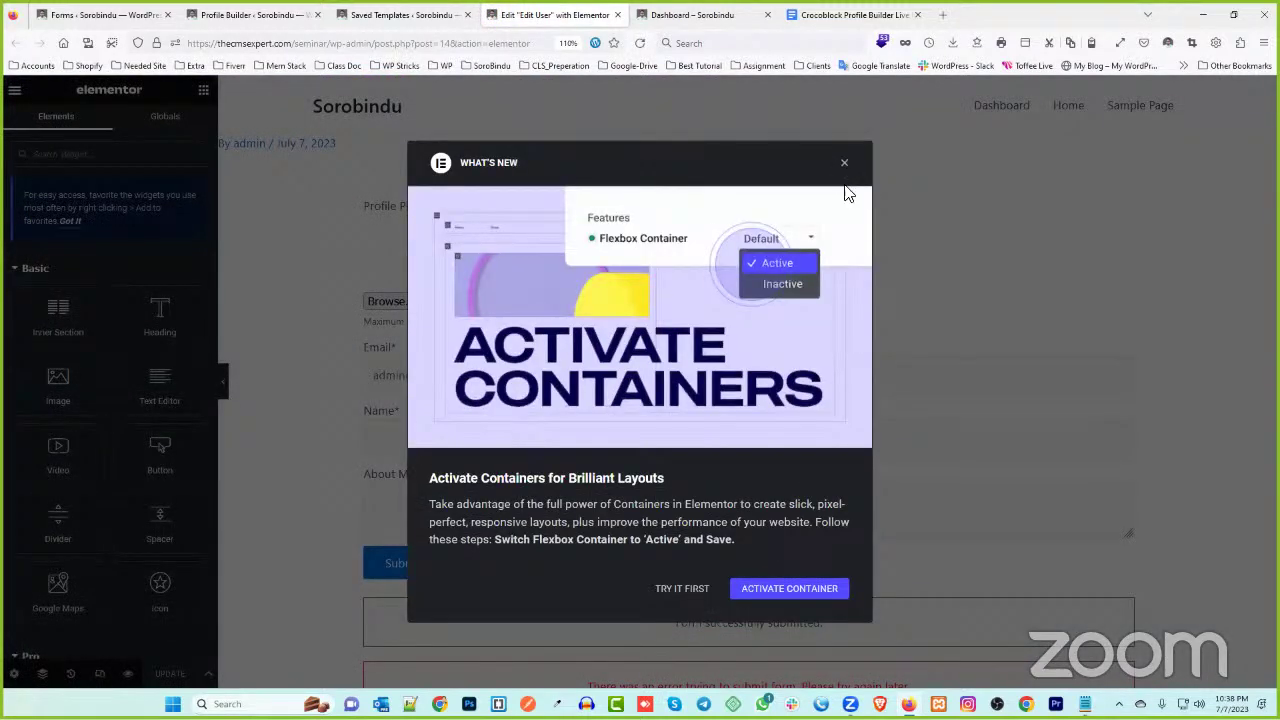
click(844, 164)
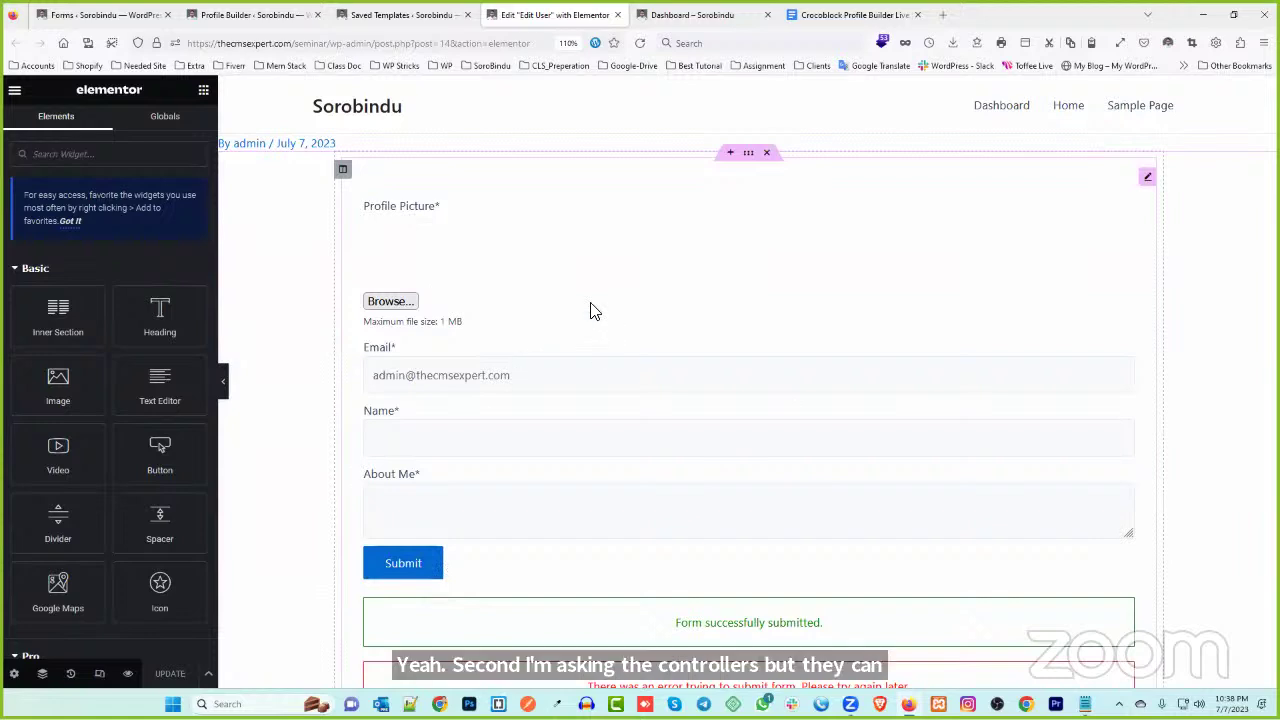
- Add an empty column to the form's section and arrange it as a narrower column left of the profile form
right_click(344, 169)
key(ctrl+d)
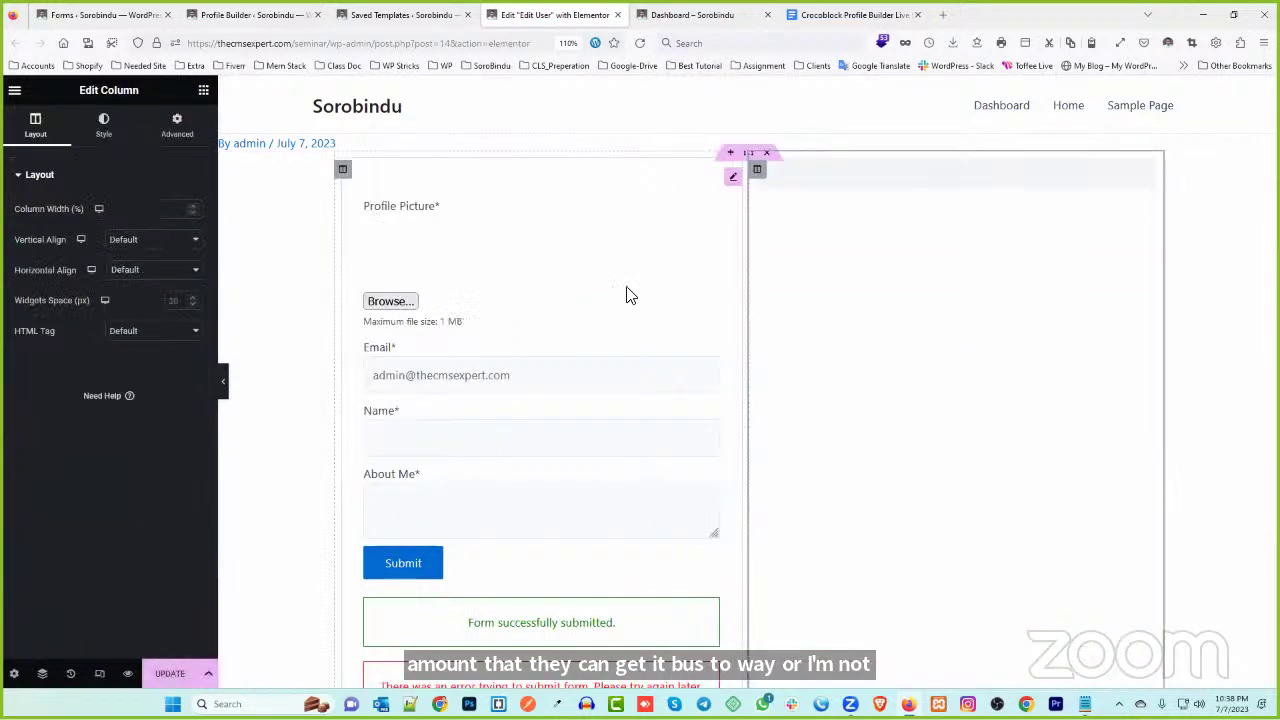
right_click(732, 177)
click(770, 468)
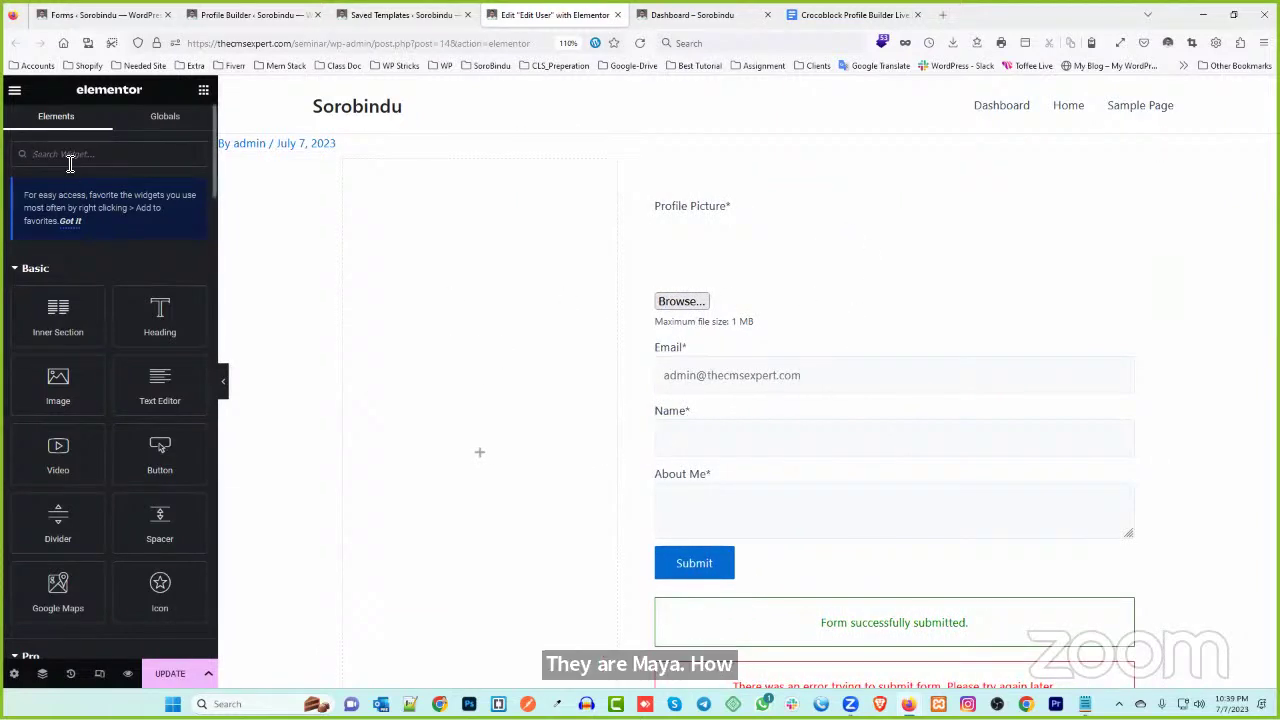
- Find the Profile Menu widget by searching for "profile" and place it in the empty column
text(pro)
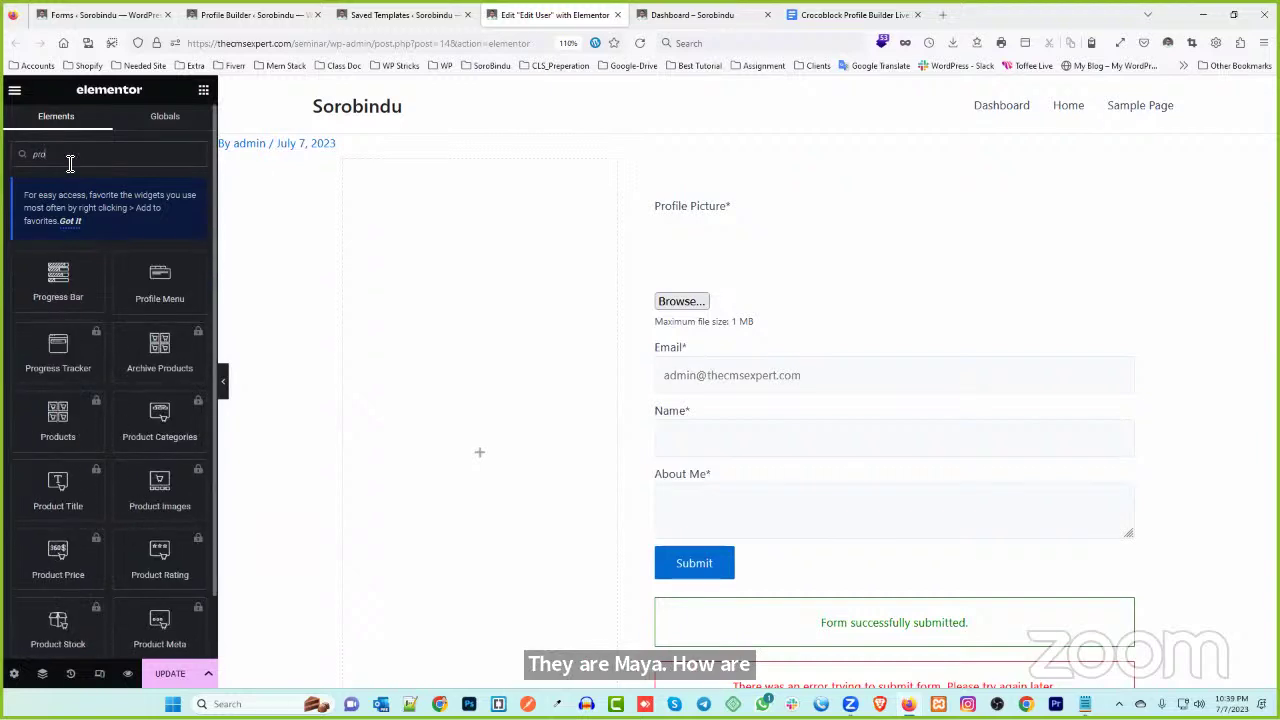
text(file)
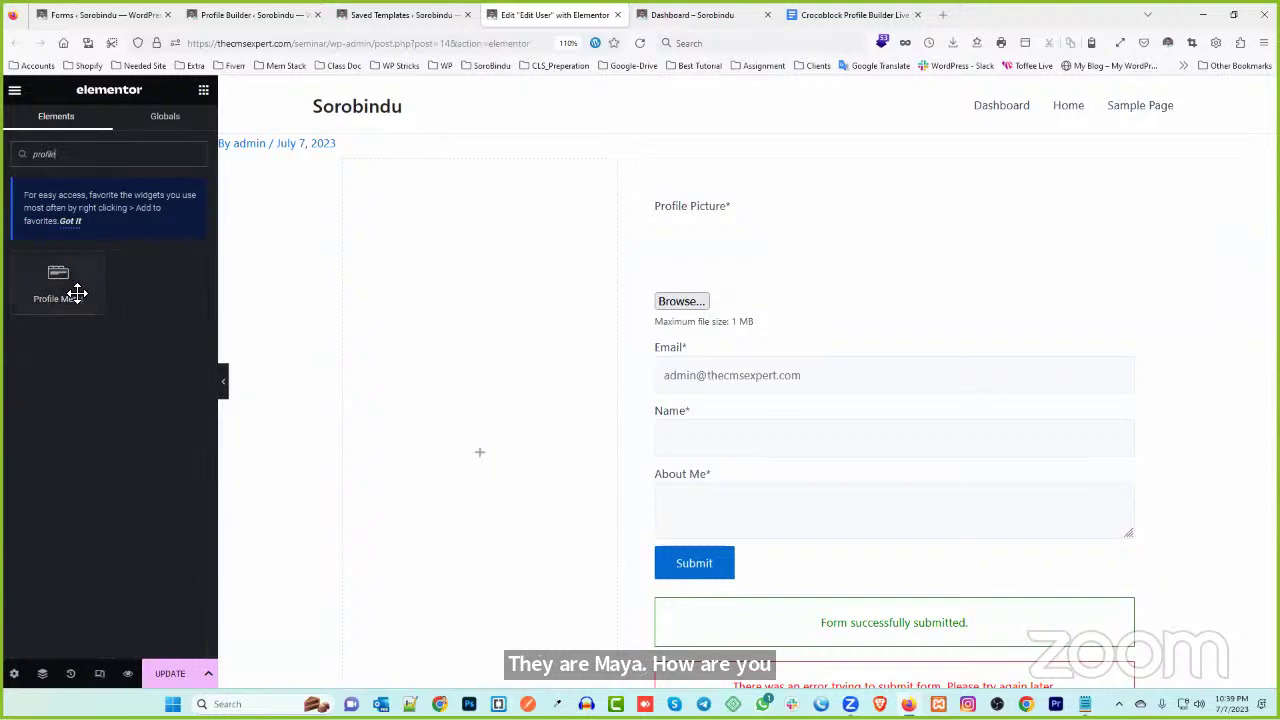
drag(60, 274, 505, 444)
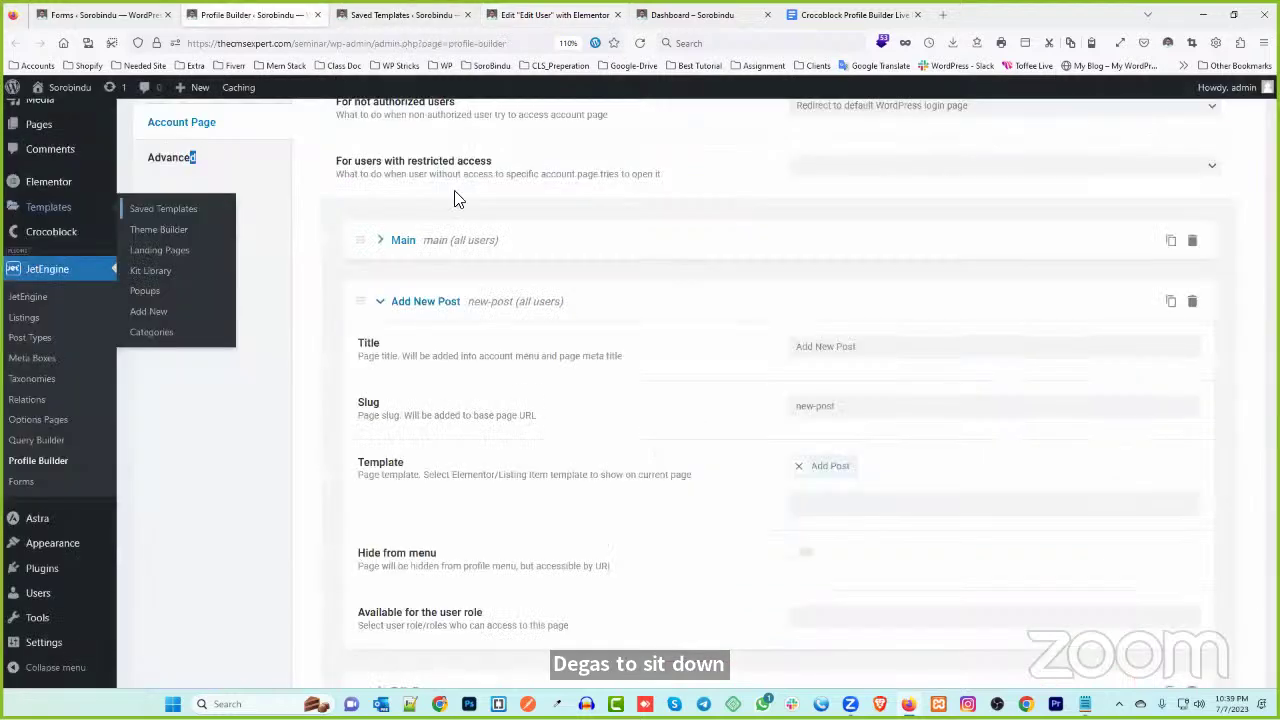
- Check the account subpages in the Profile Builder, then set the Edit User template's profile menu layout to Vertical
click(388, 301)
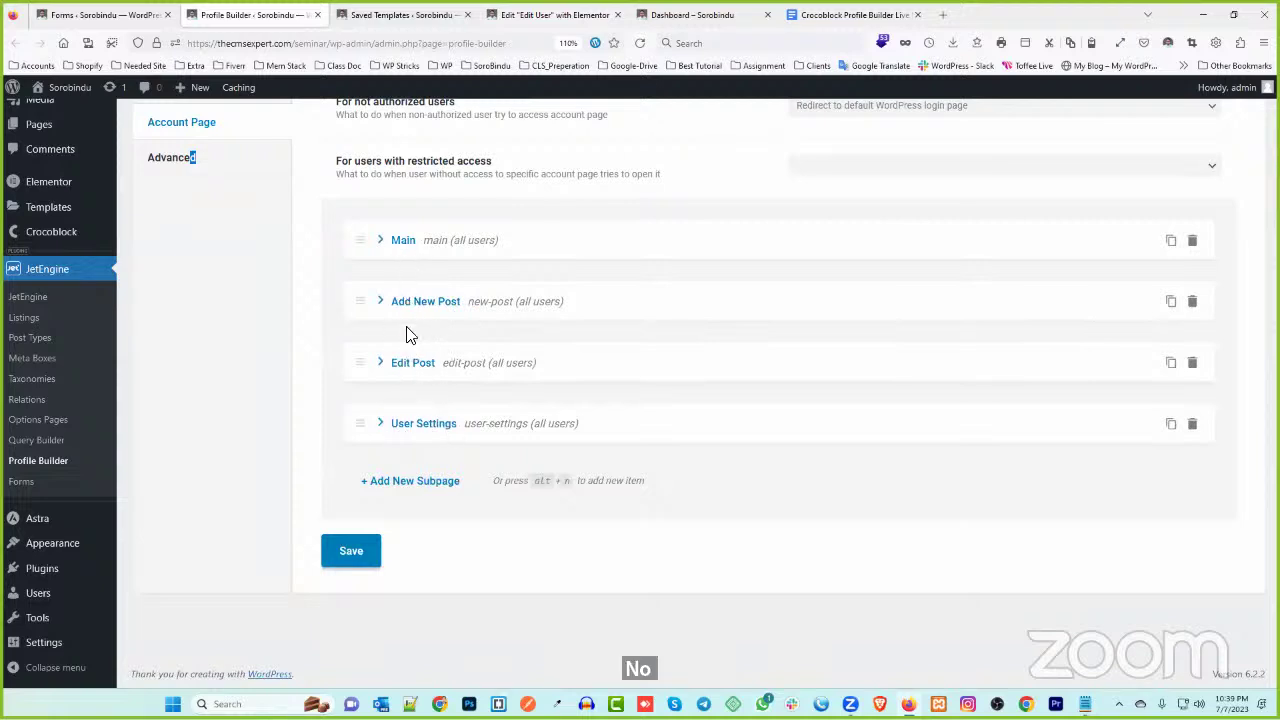
key(ctrl+4)
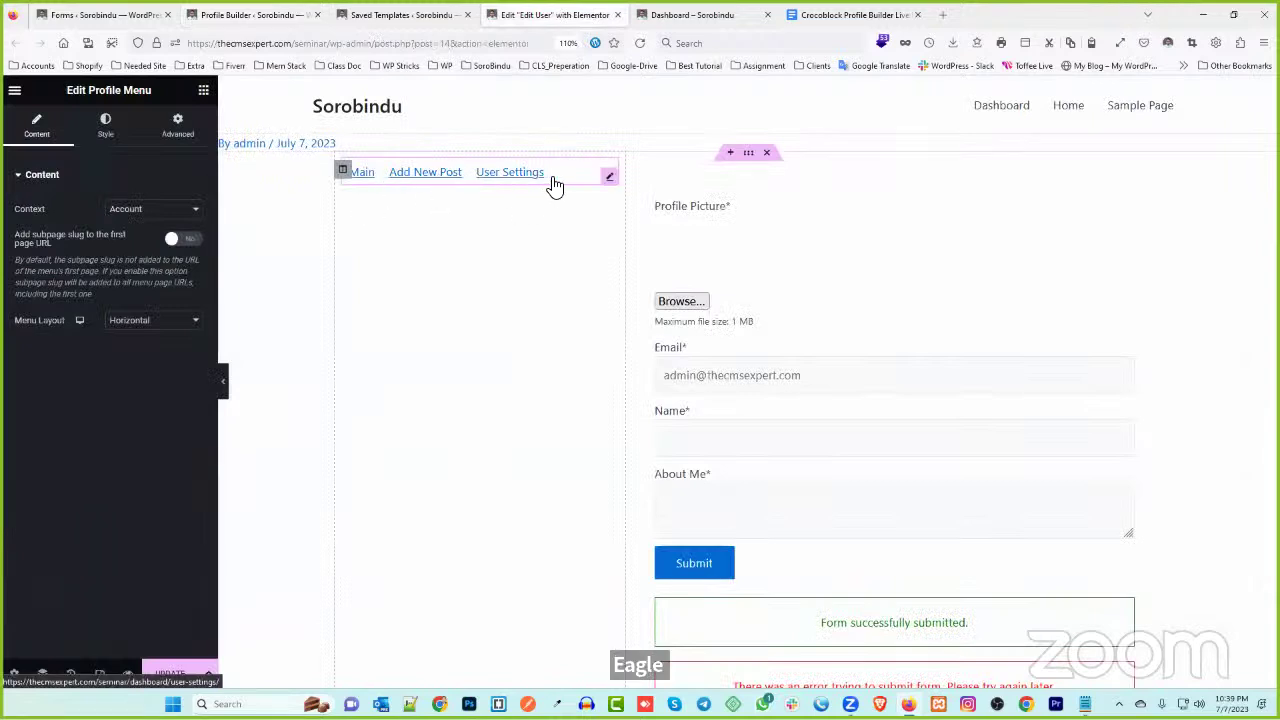
click(174, 321)
click(162, 357)
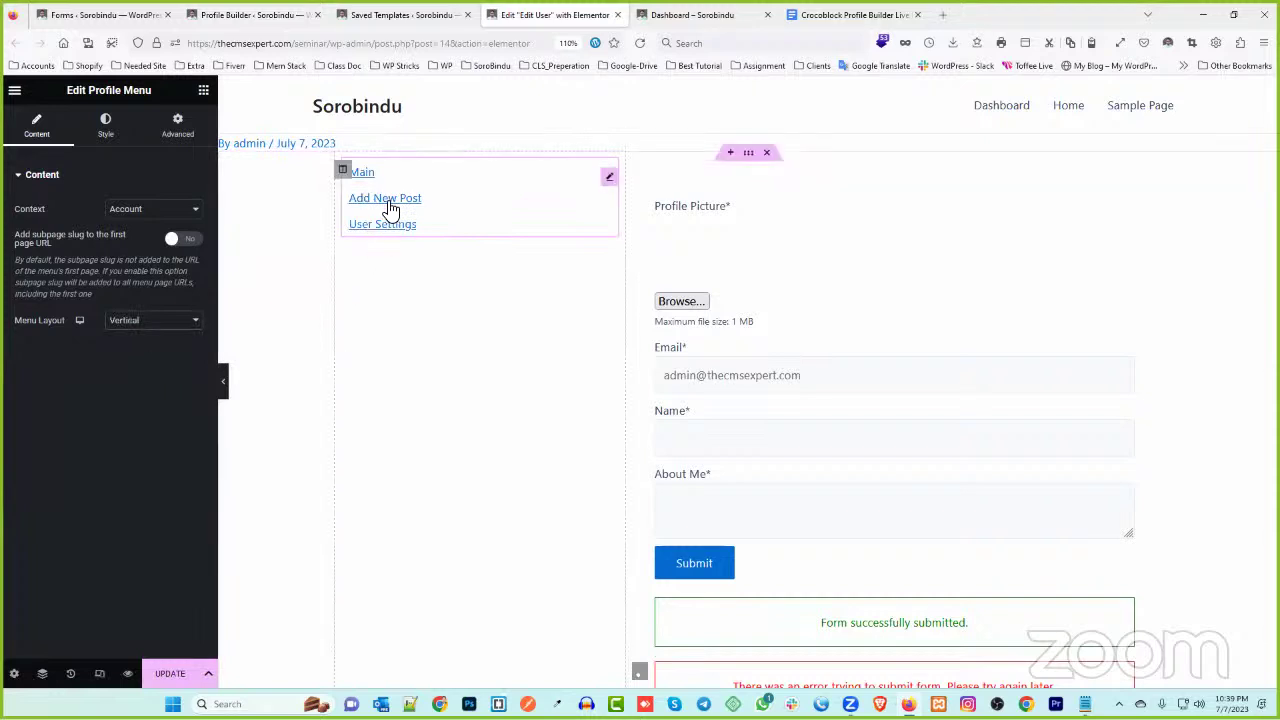
- Switch the profile menu's item width unit to percent and give its normal items black text and a #000000 background
click(106, 126)
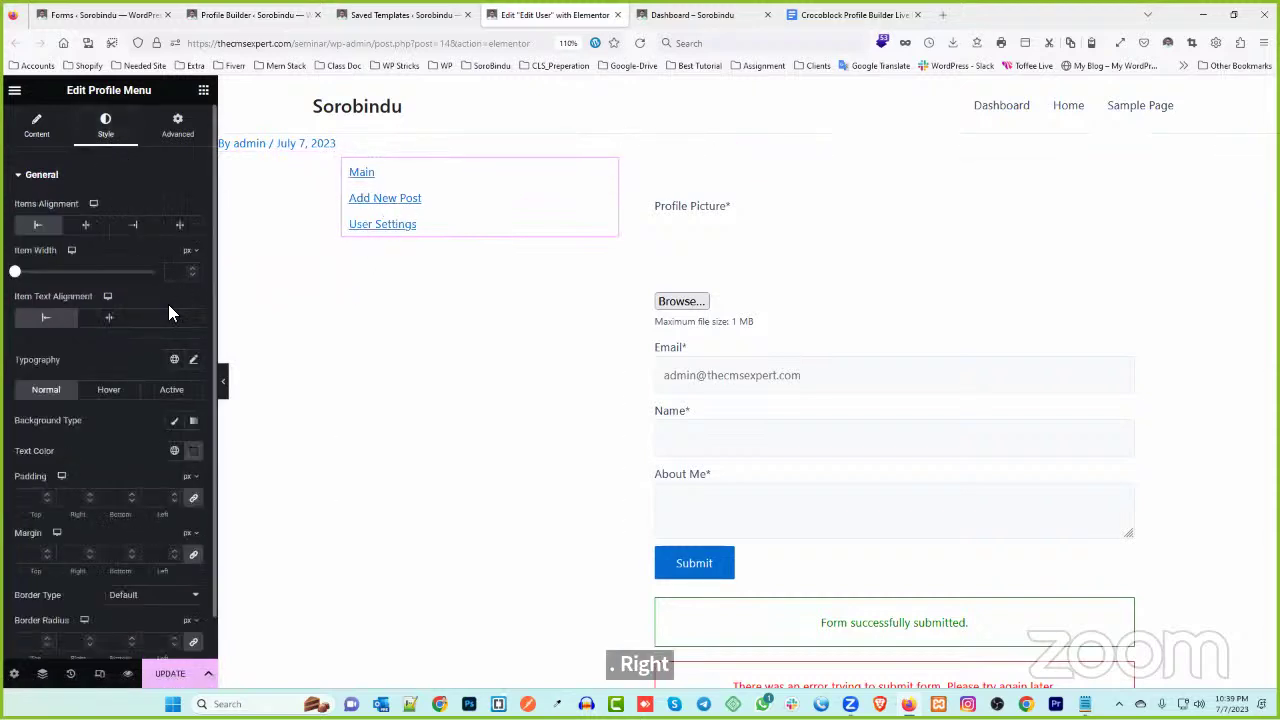
drag(20, 276, 172, 274)
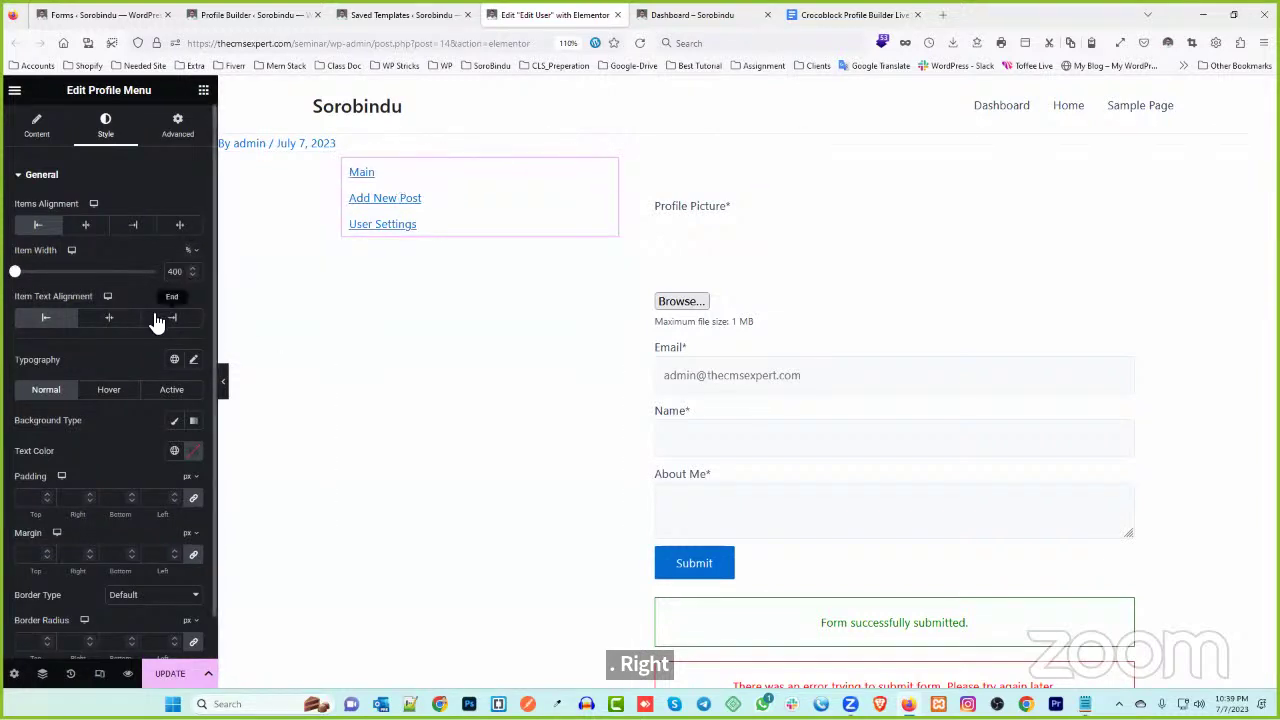
click(194, 451)
click(174, 420)
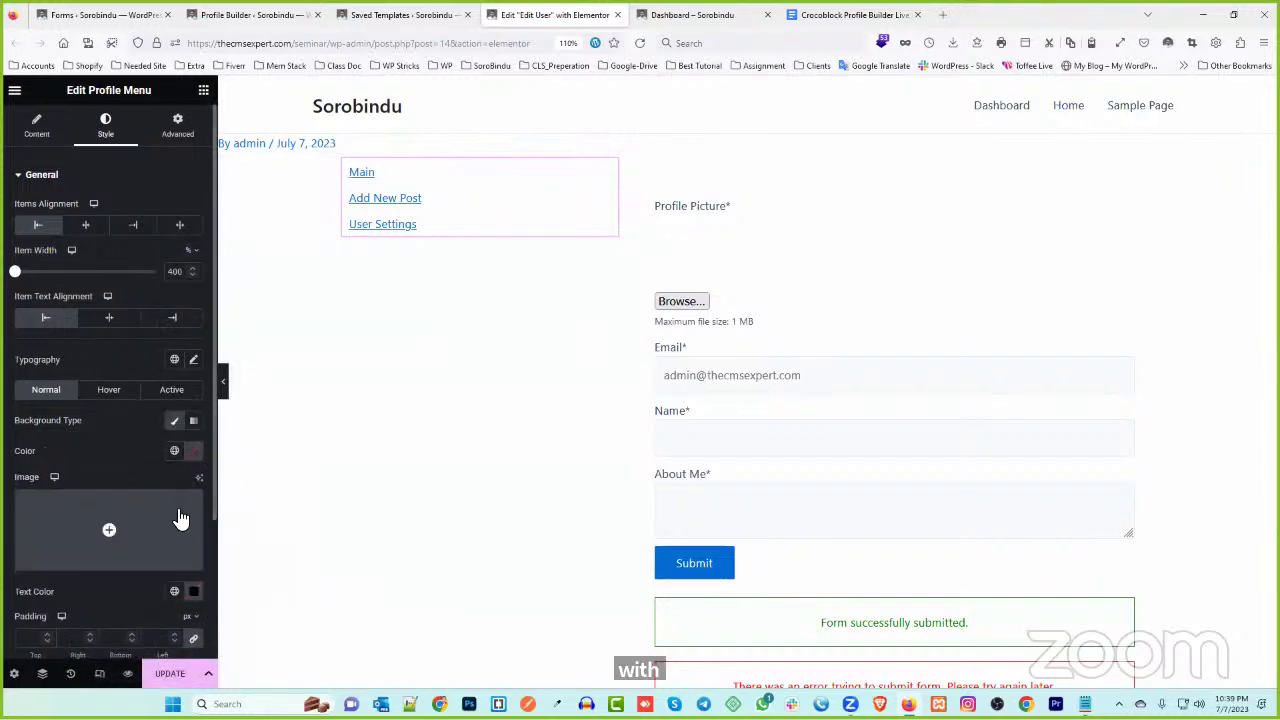
click(194, 451)
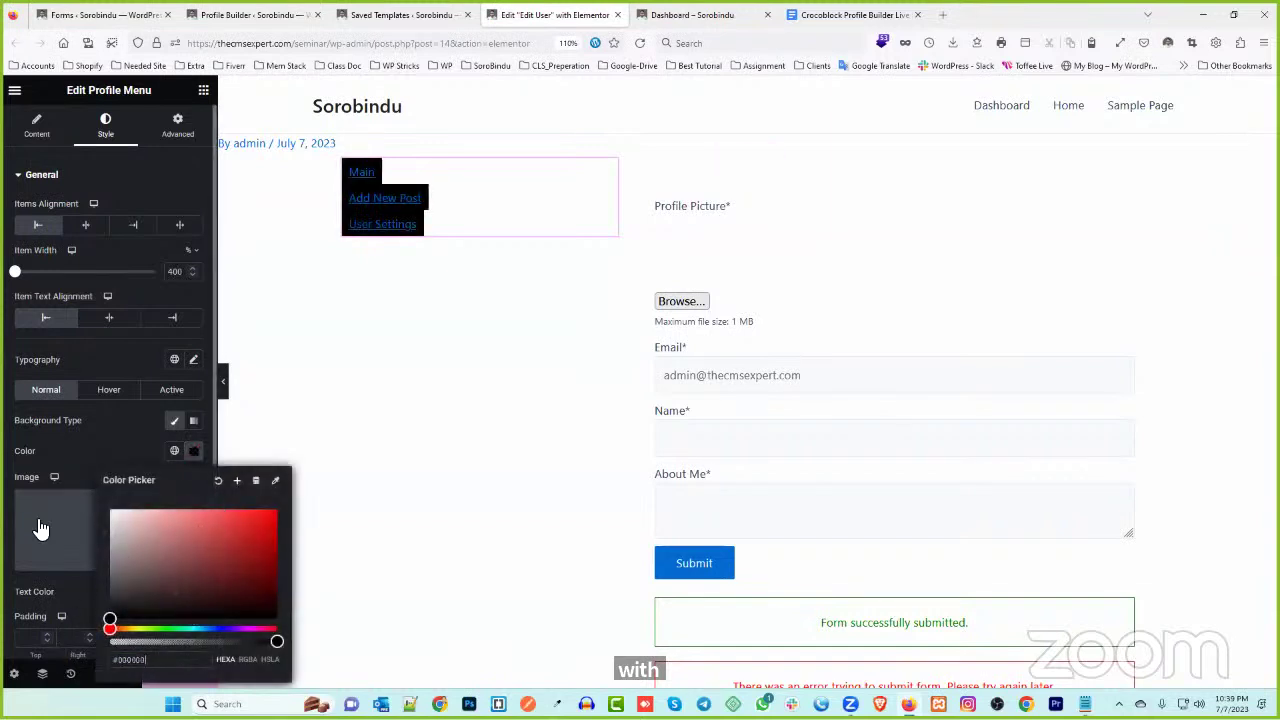
click(3, 398)
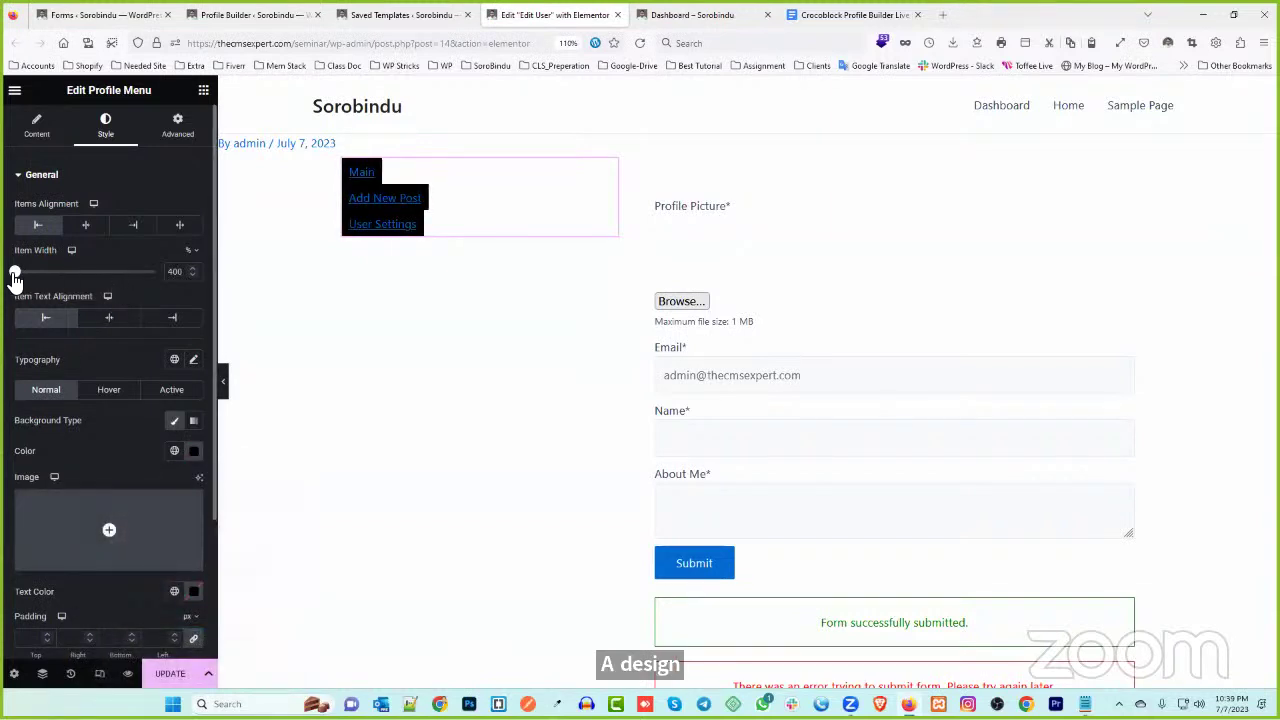
- Set the profile menu's item width to 100% and its typography decoration to None
drag(15, 272, 243, 280)
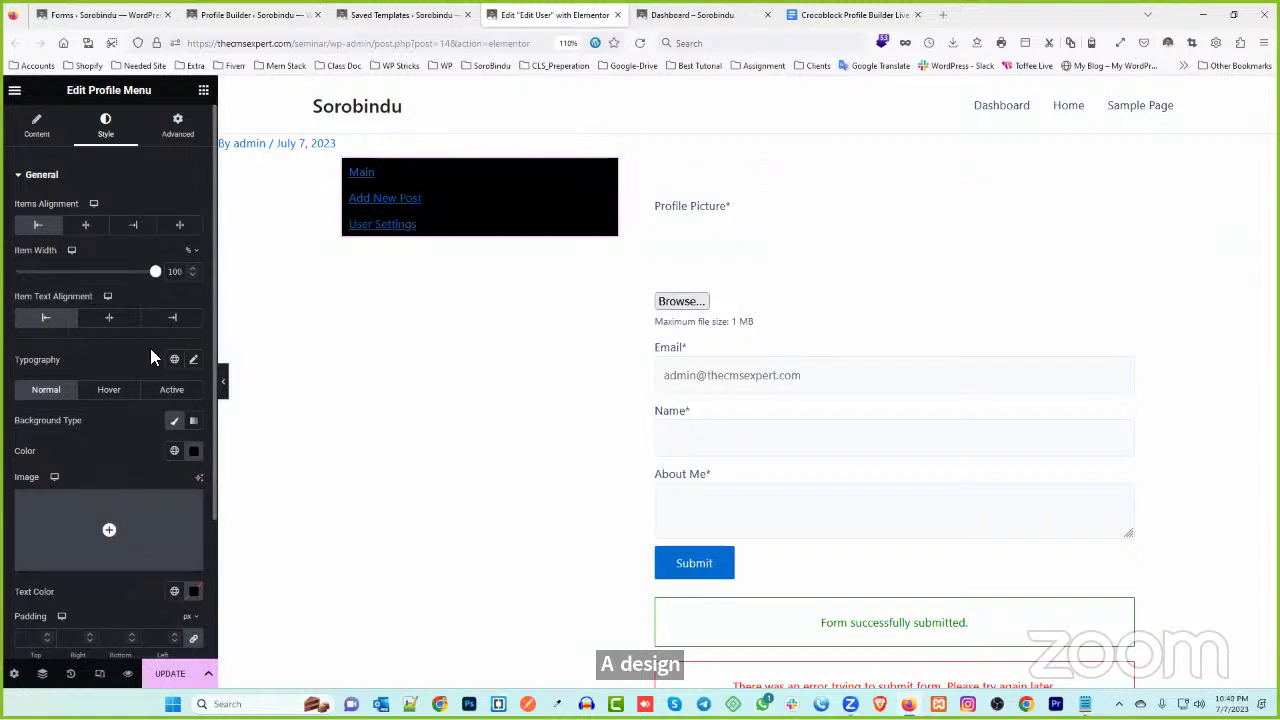
scroll(150, 360, down, 3)
scroll(154, 366, up, 3)
click(195, 334)
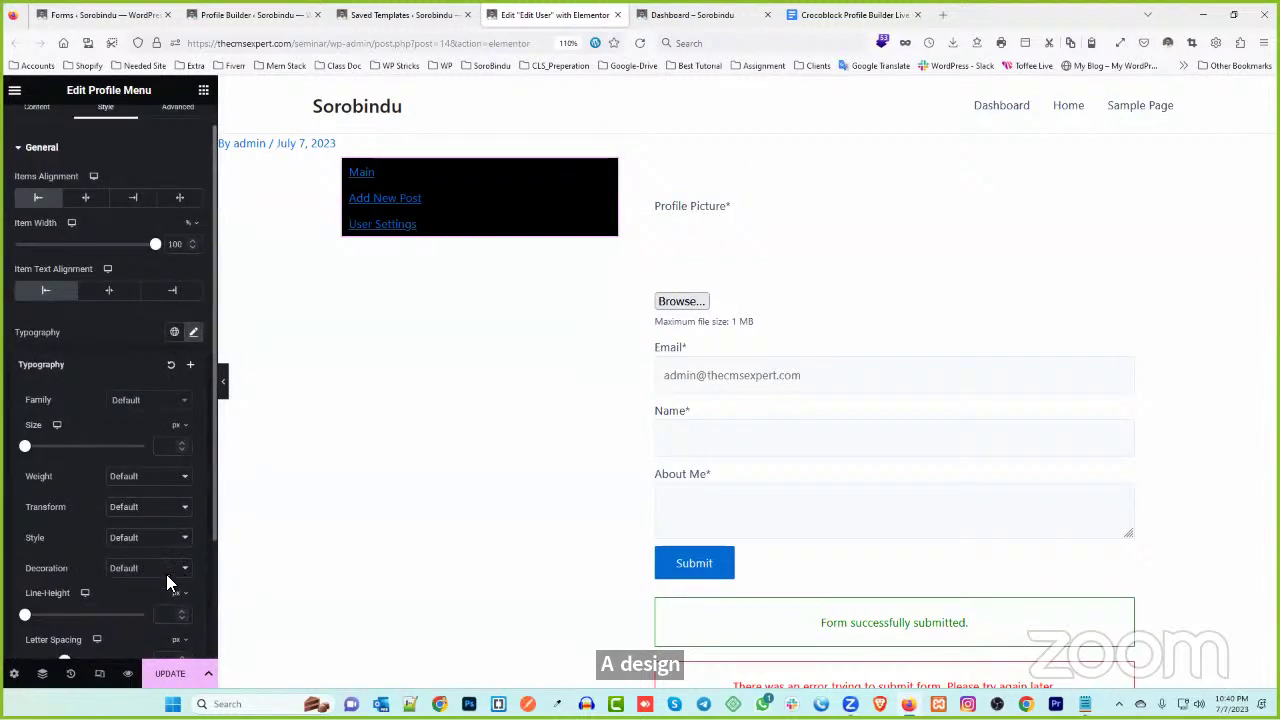
click(147, 567)
click(140, 655)
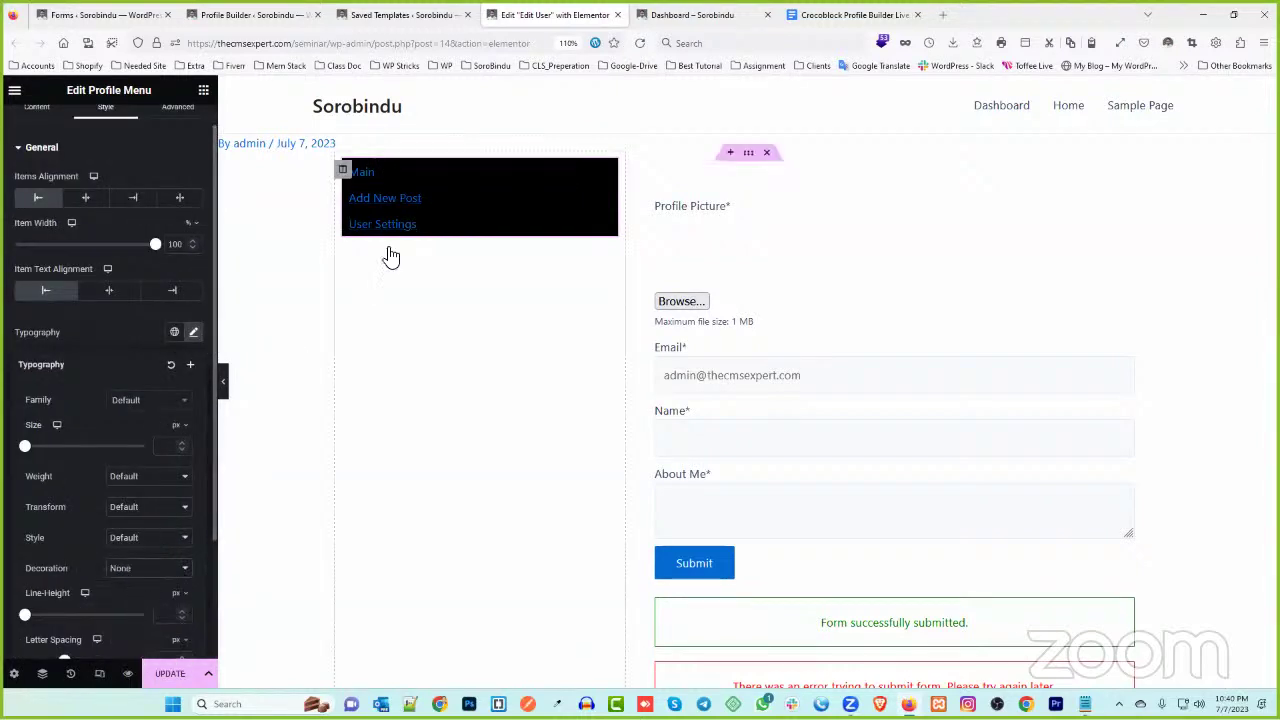
click(98, 320)
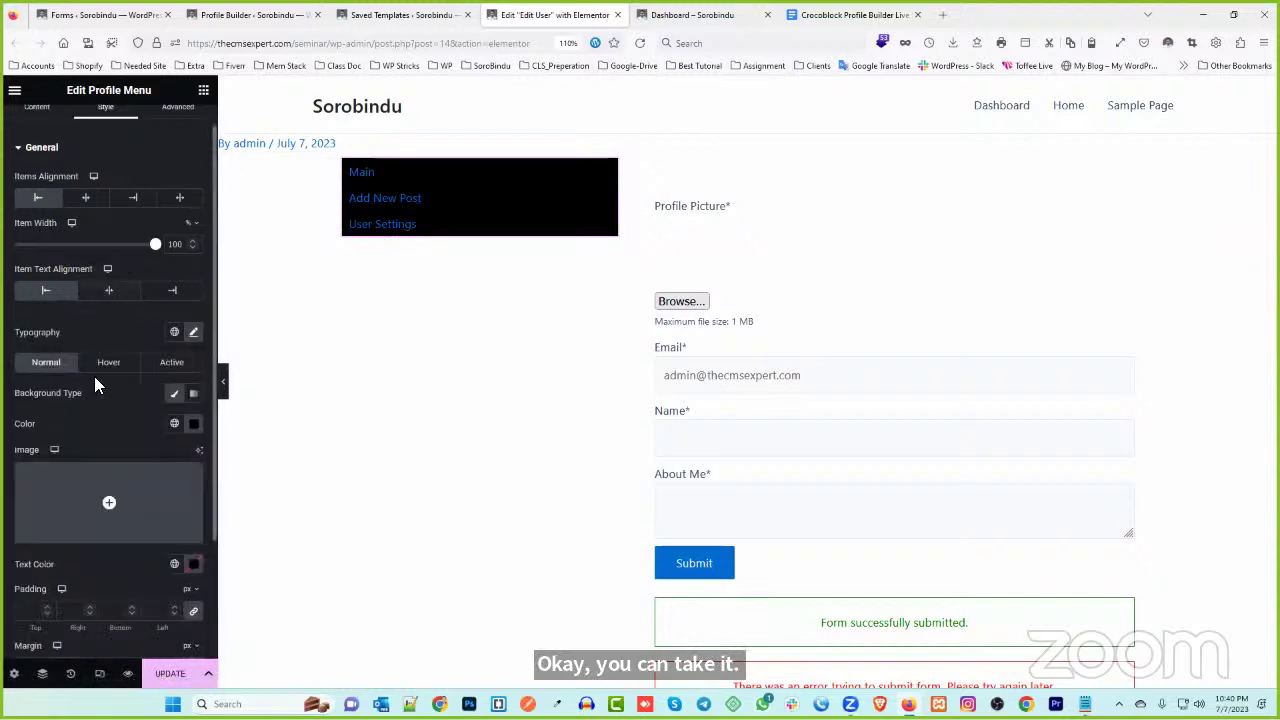
- Set the text color of the profile menu's active item to #FFFFFF
click(125, 365)
click(172, 363)
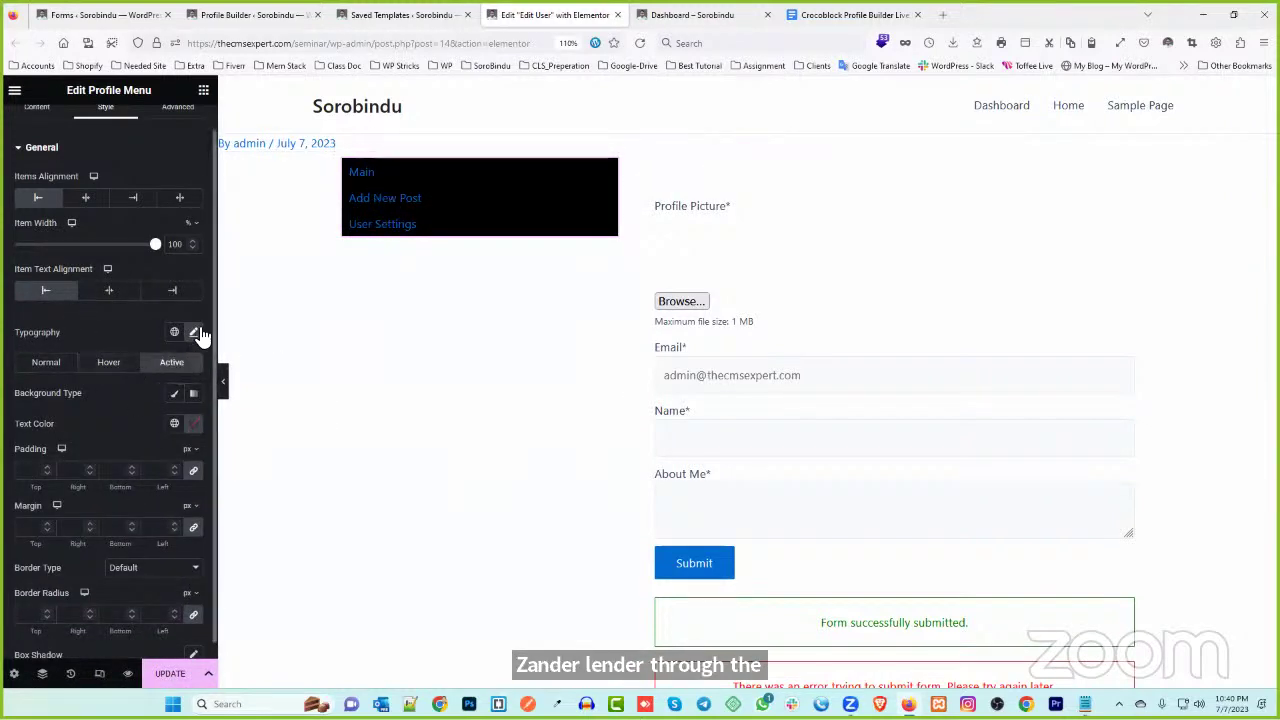
click(192, 423)
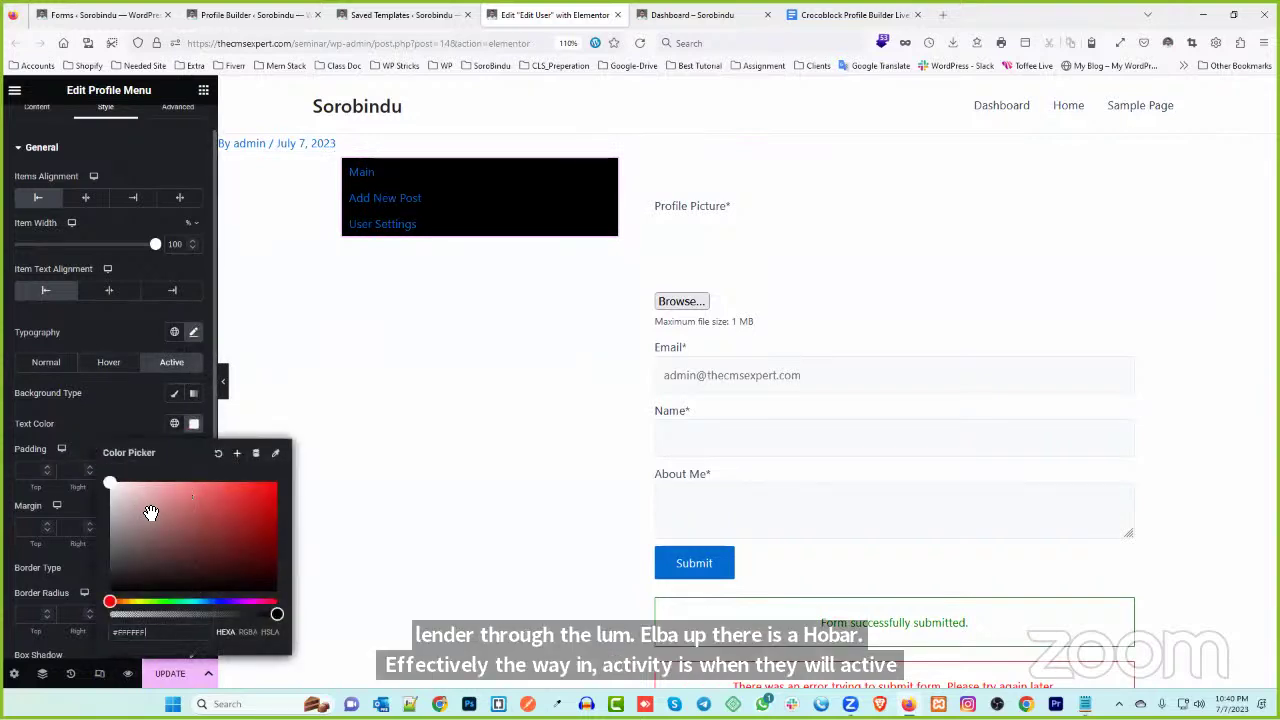
click(57, 432)
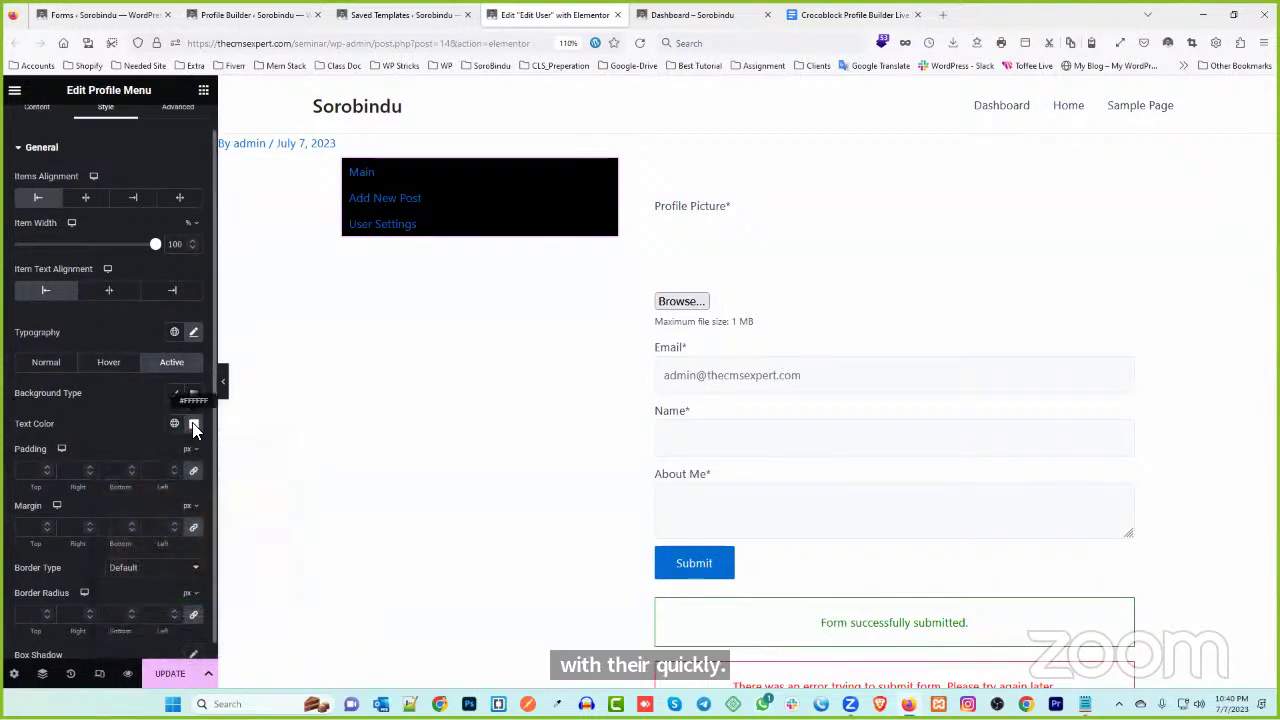
- Try a #F3F1F1 background on the profile menu's normal items and restore their #000000 background
drag(608, 174, 38, 380)
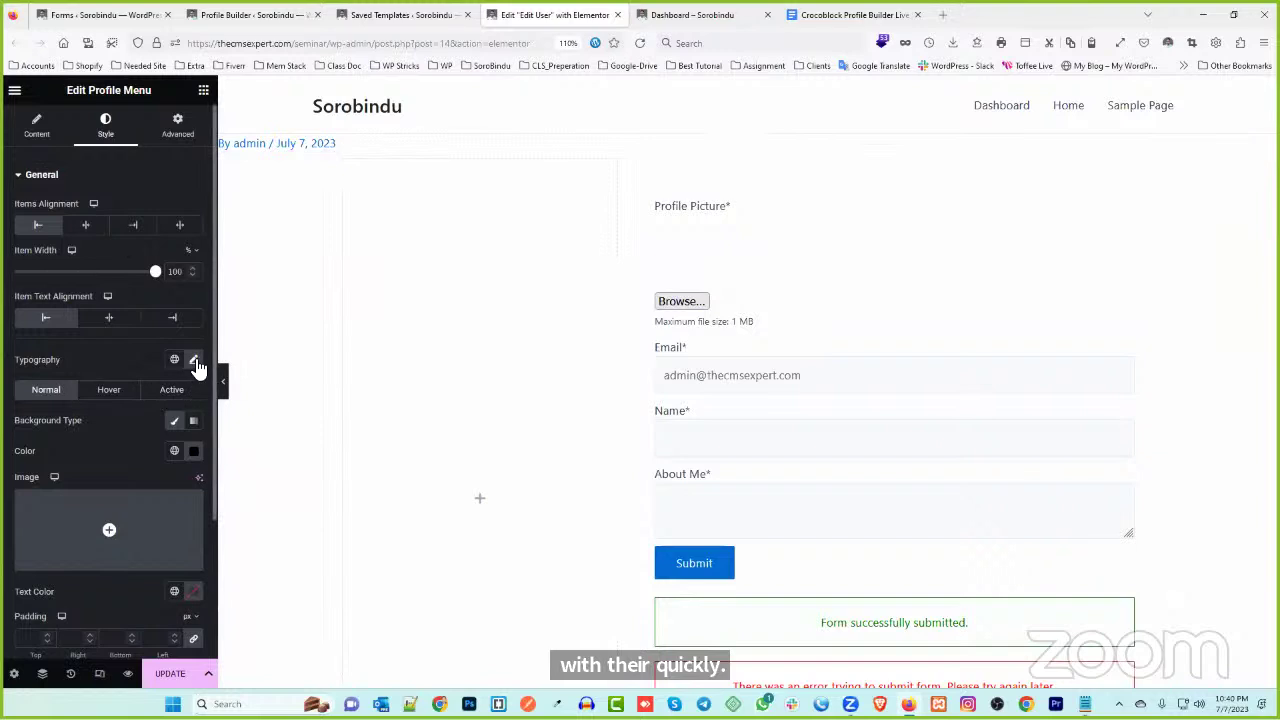
click(193, 453)
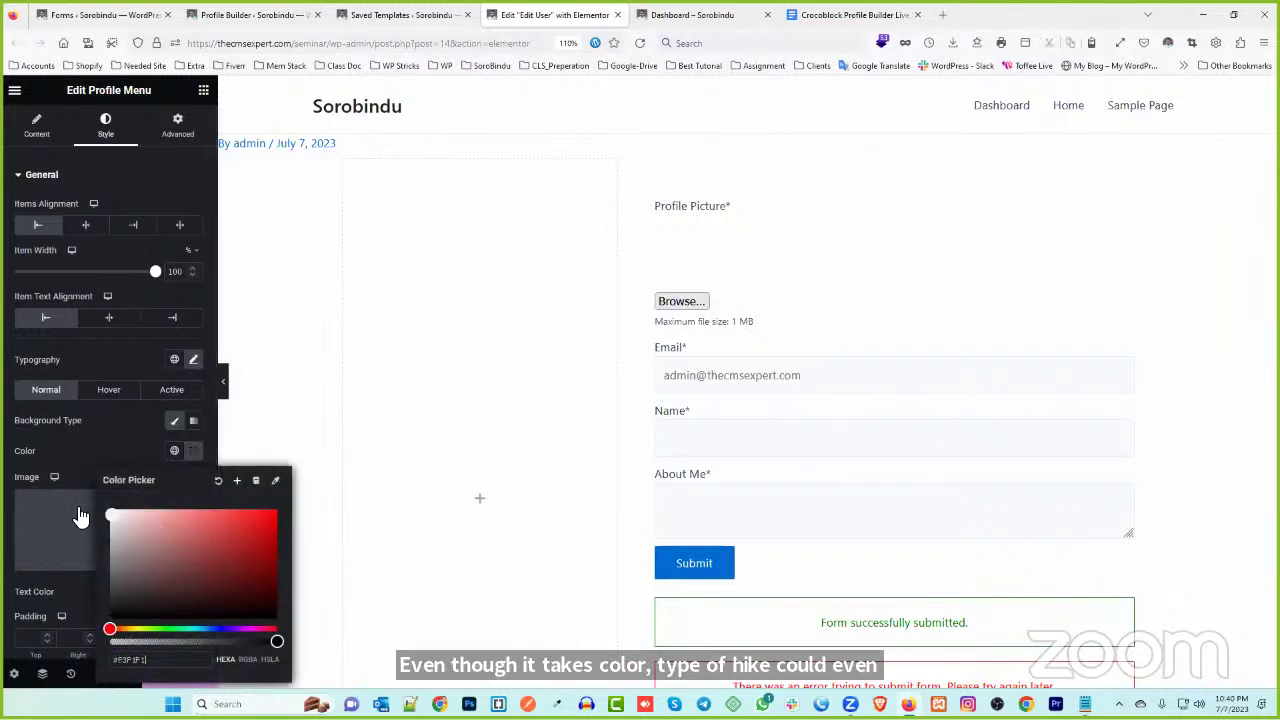
click(94, 400)
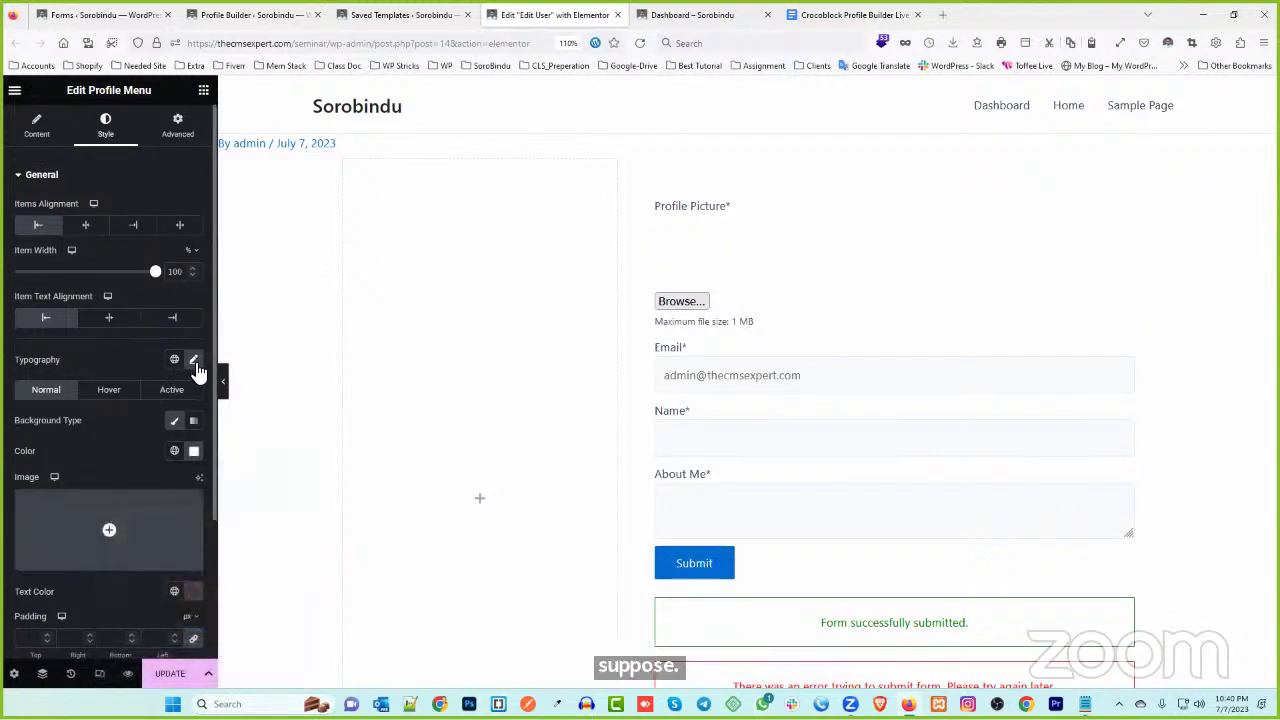
click(176, 422)
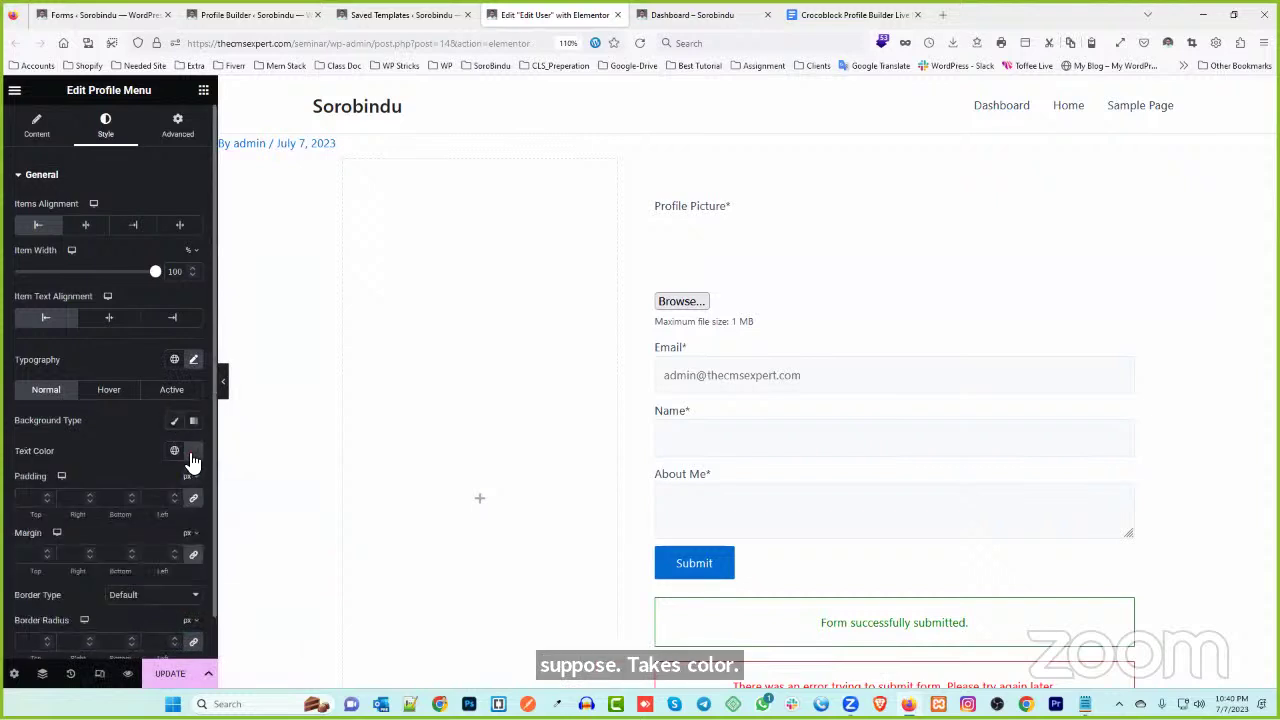
click(193, 453)
click(176, 422)
click(194, 453)
click(110, 618)
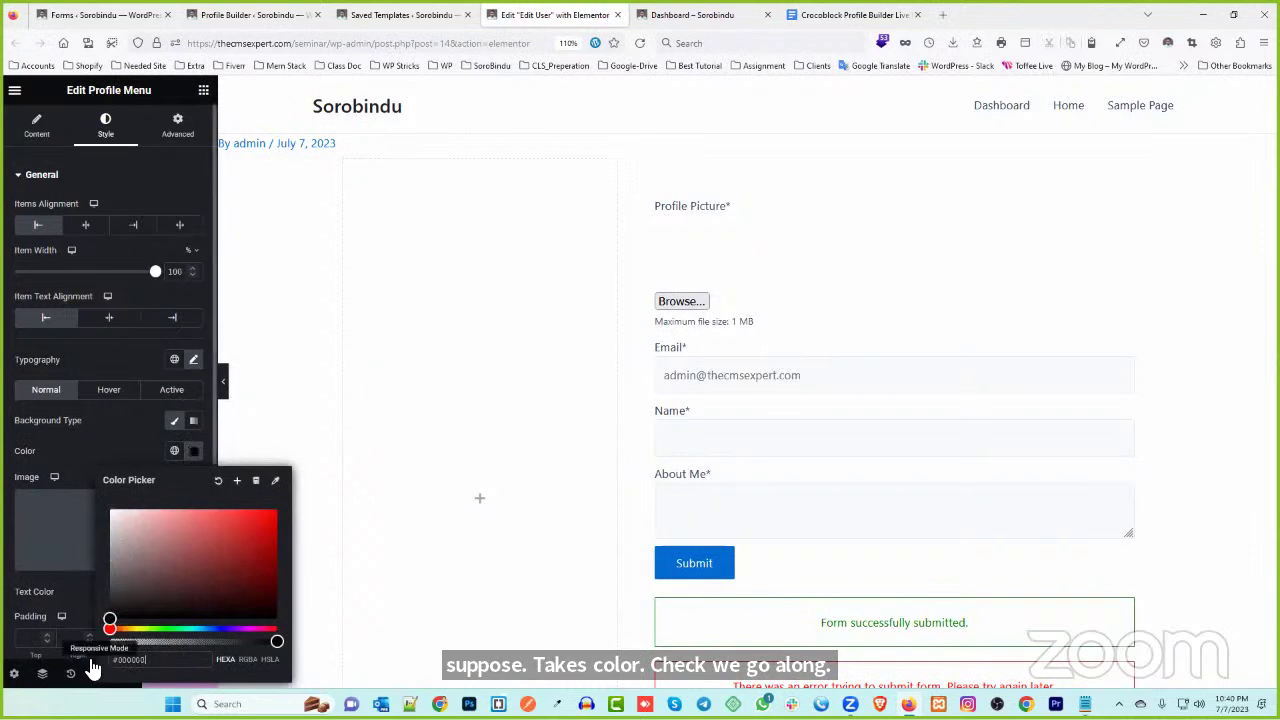
- Move the profile menu from below the form back into the empty column beside it
click(477, 497)
scroll(510, 371, down, 1)
scroll(508, 371, down, 5)
scroll(1071, 406, up, 3)
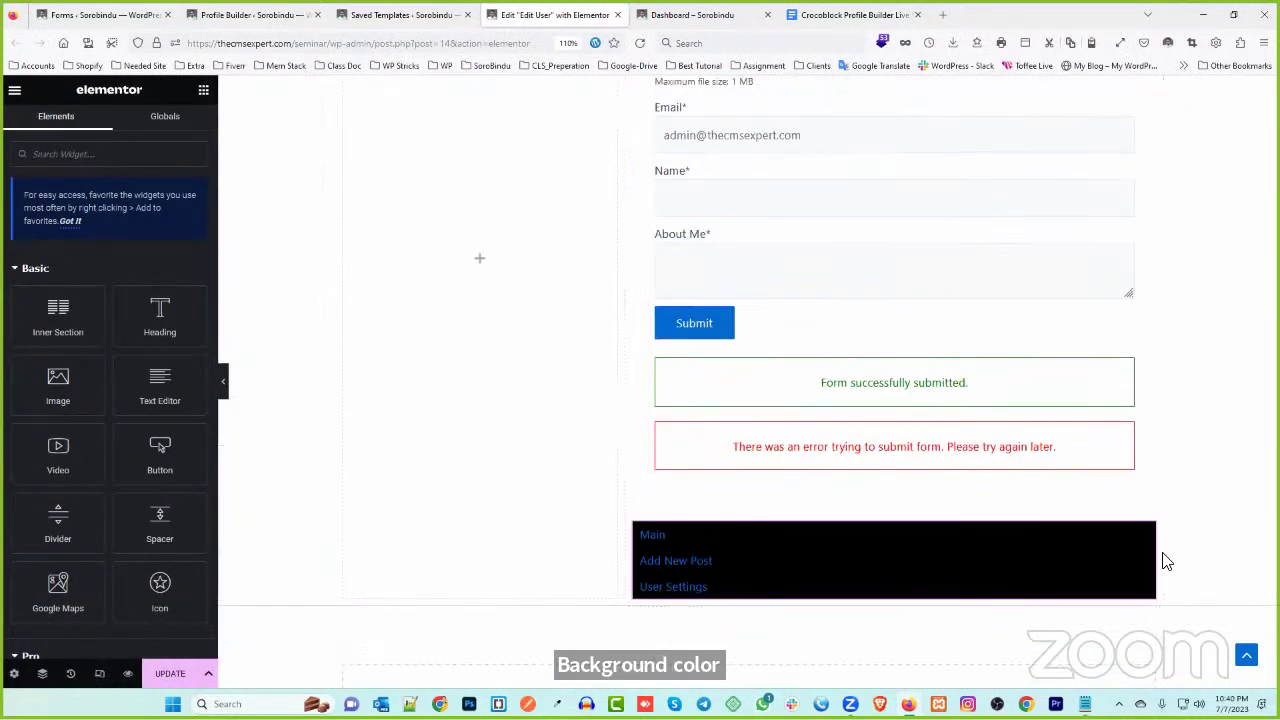
drag(1149, 537, 313, 300)
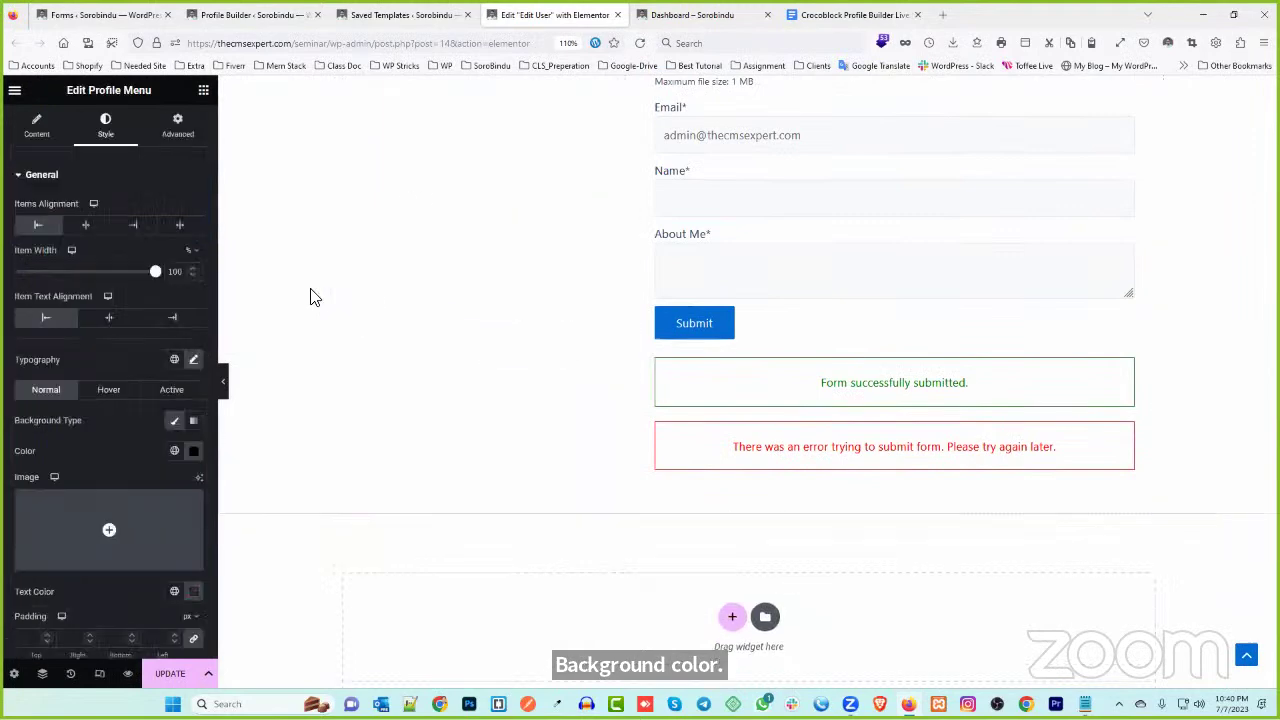
scroll(475, 282, up, 3)
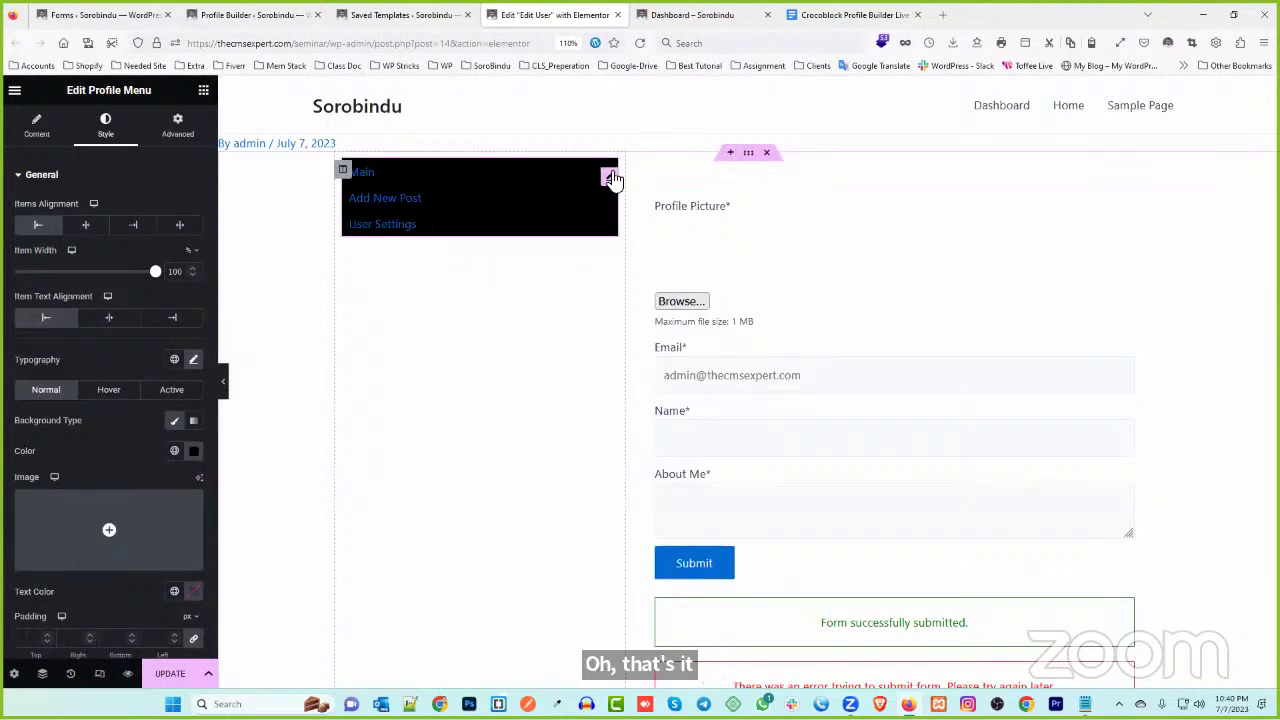
- Set the text color of the profile menu's normal items to #FFFFFF
scroll(100, 330, down, 3)
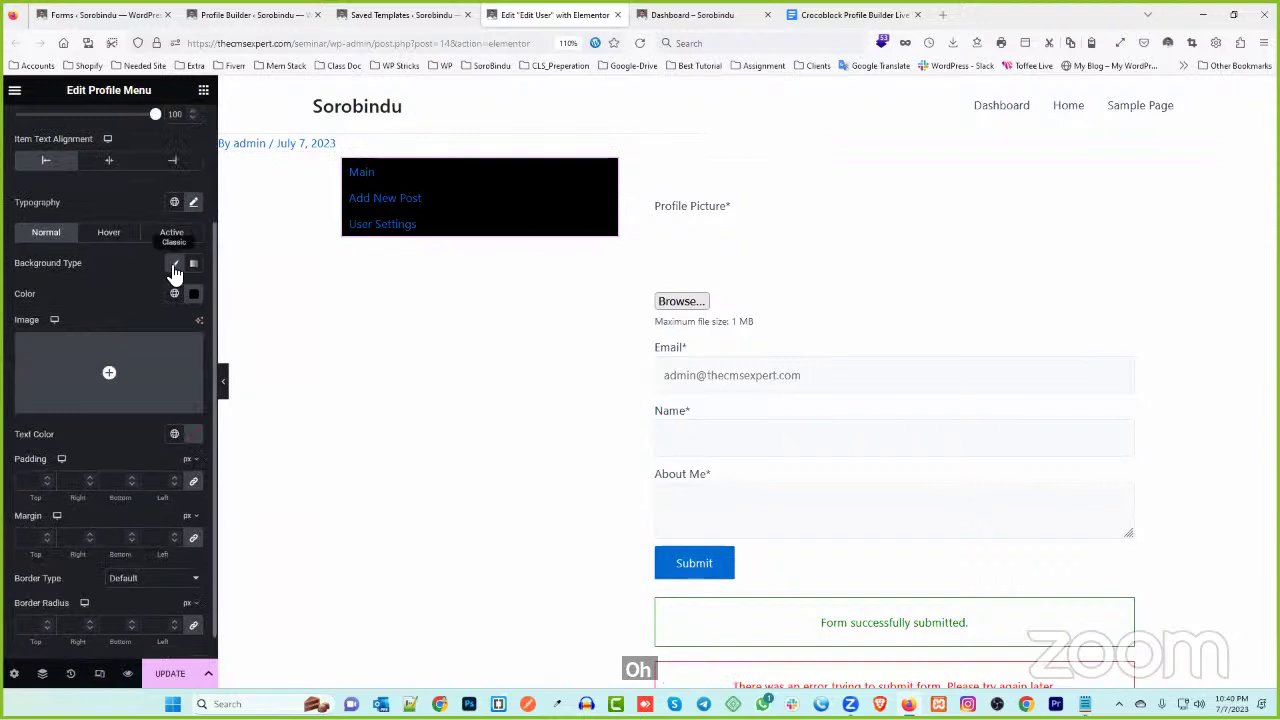
click(193, 434)
drag(197, 491, 110, 492)
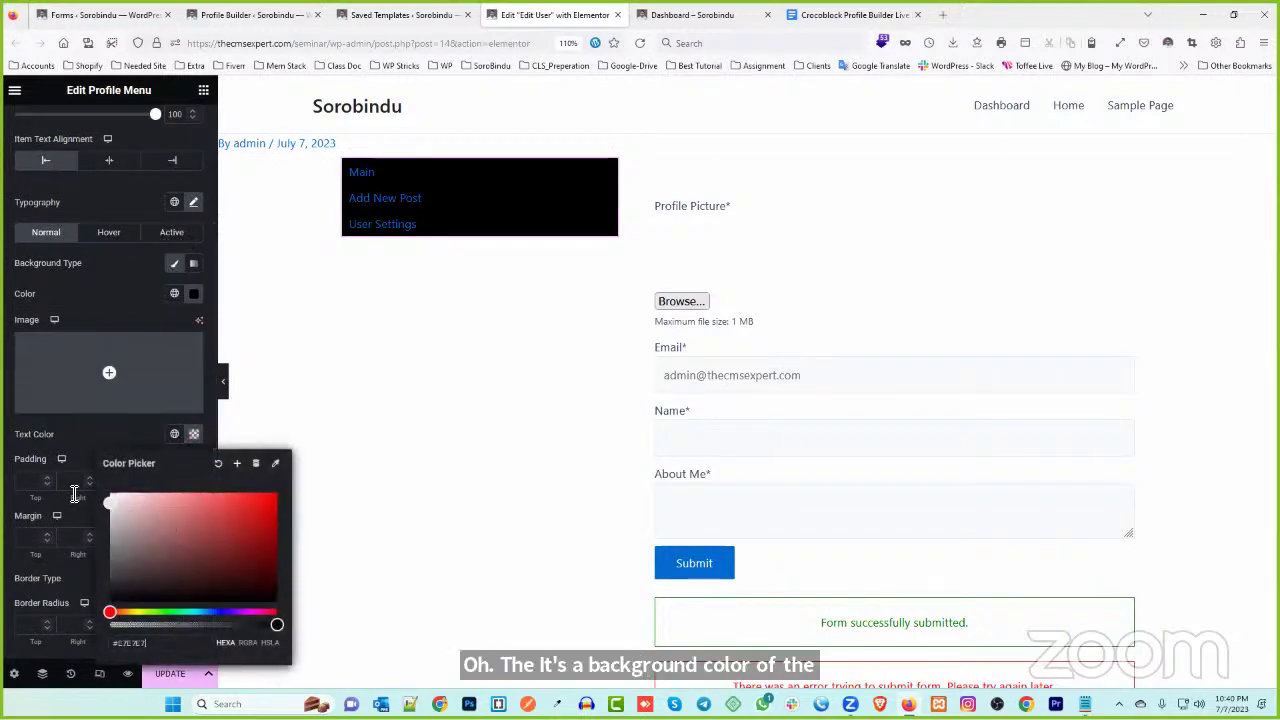
scroll(122, 270, up, 1)
click(12, 348)
- Give the profile menu's active item a classic background in bright blue, about #0322FF
click(172, 310)
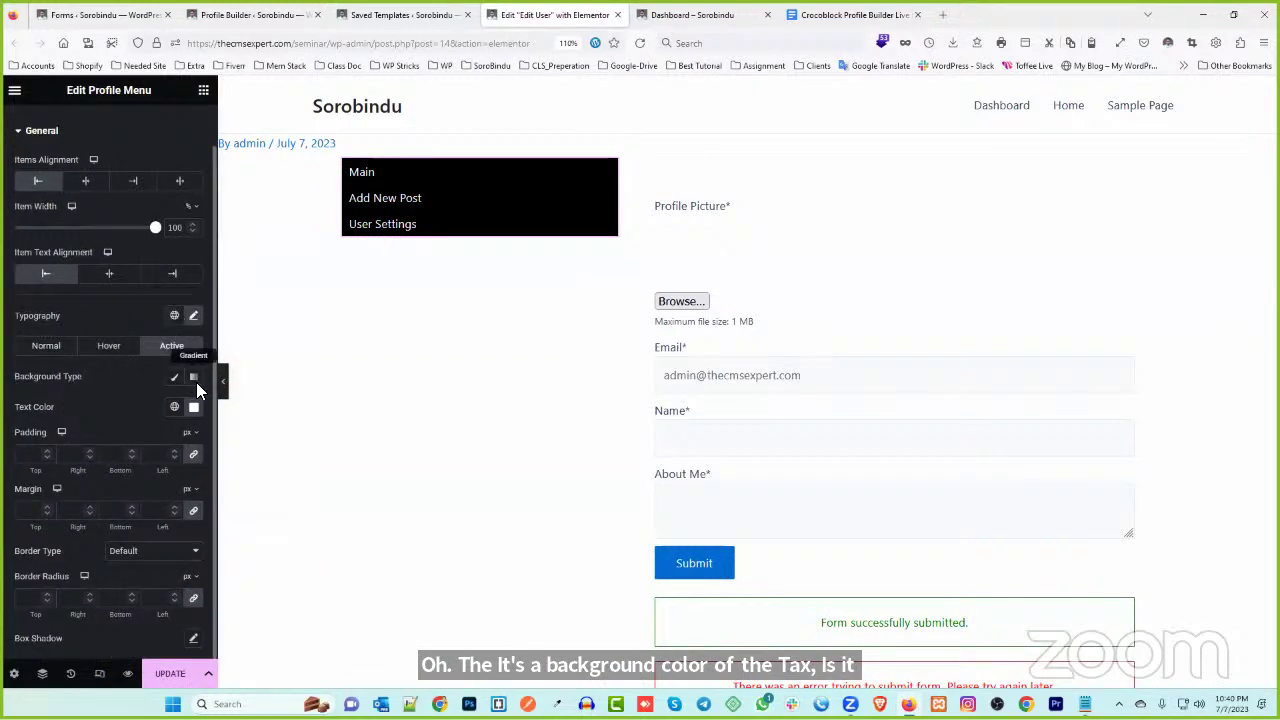
click(174, 376)
click(193, 406)
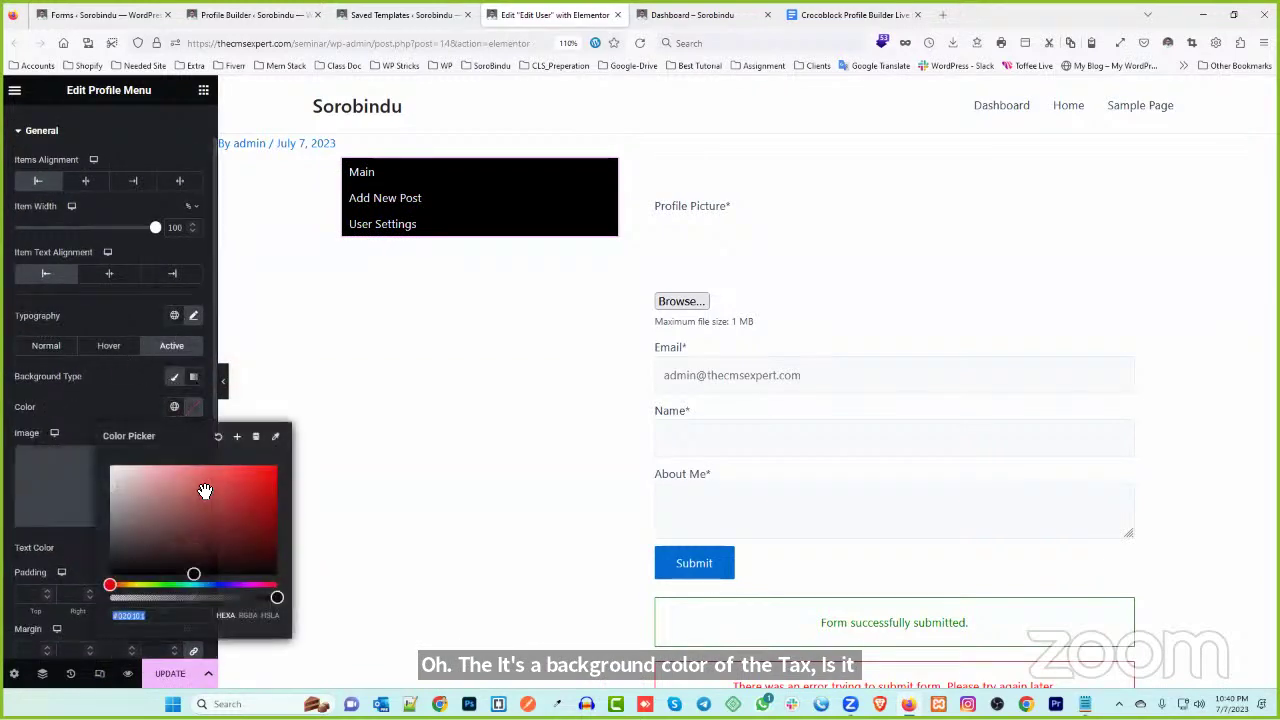
drag(118, 585, 217, 585)
click(210, 555)
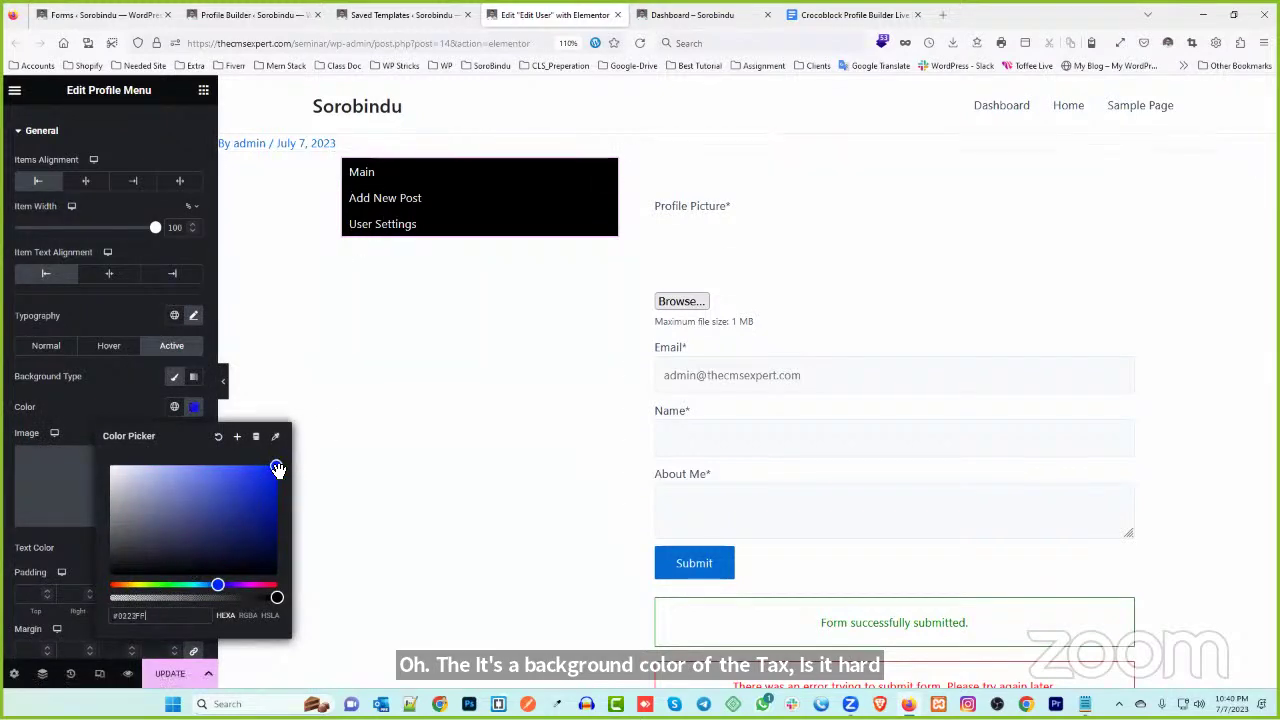
click(91, 386)
- Try a #002DFF hover background on the profile menu items and remove the hover background again
click(108, 345)
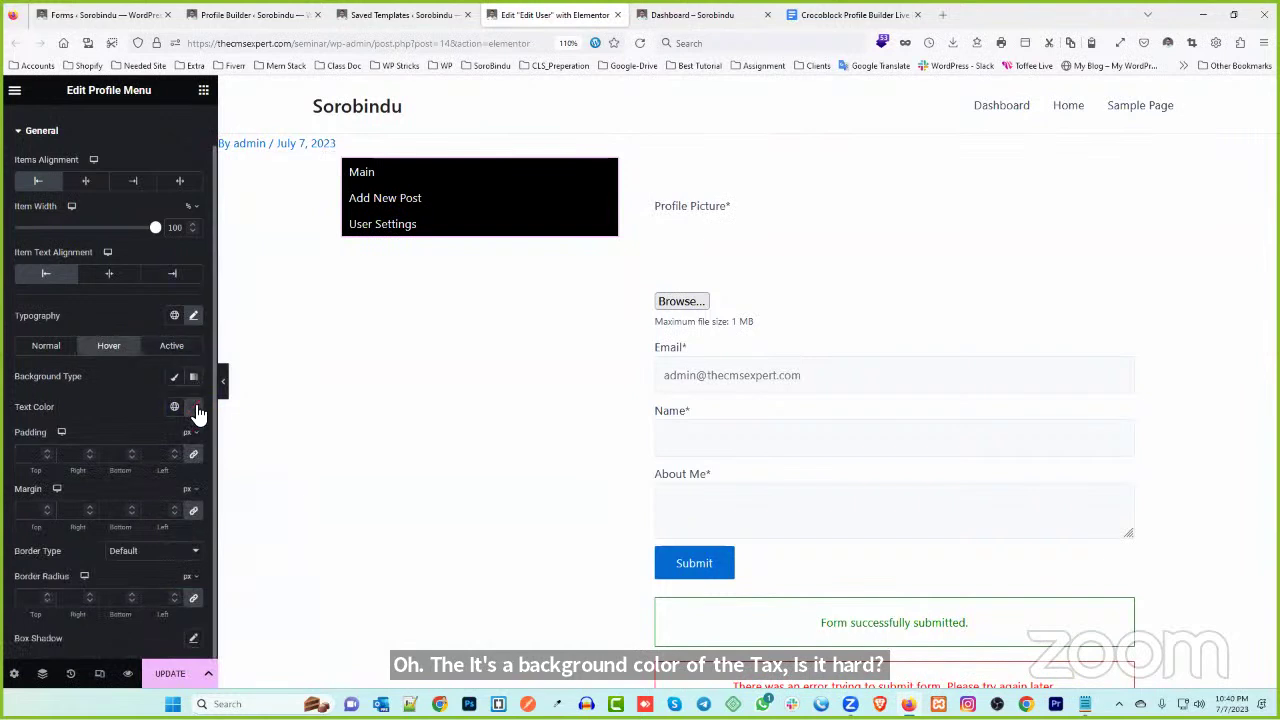
click(177, 379)
click(192, 406)
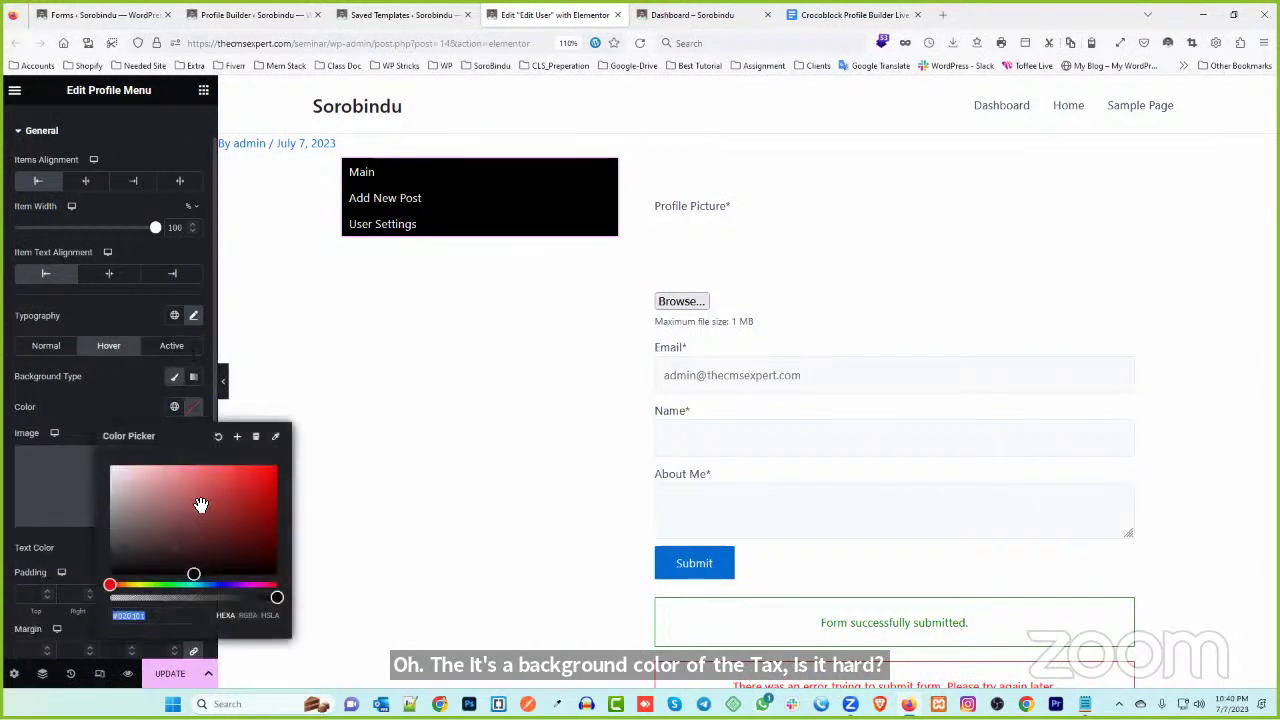
drag(110, 590, 214, 585)
drag(205, 518, 302, 452)
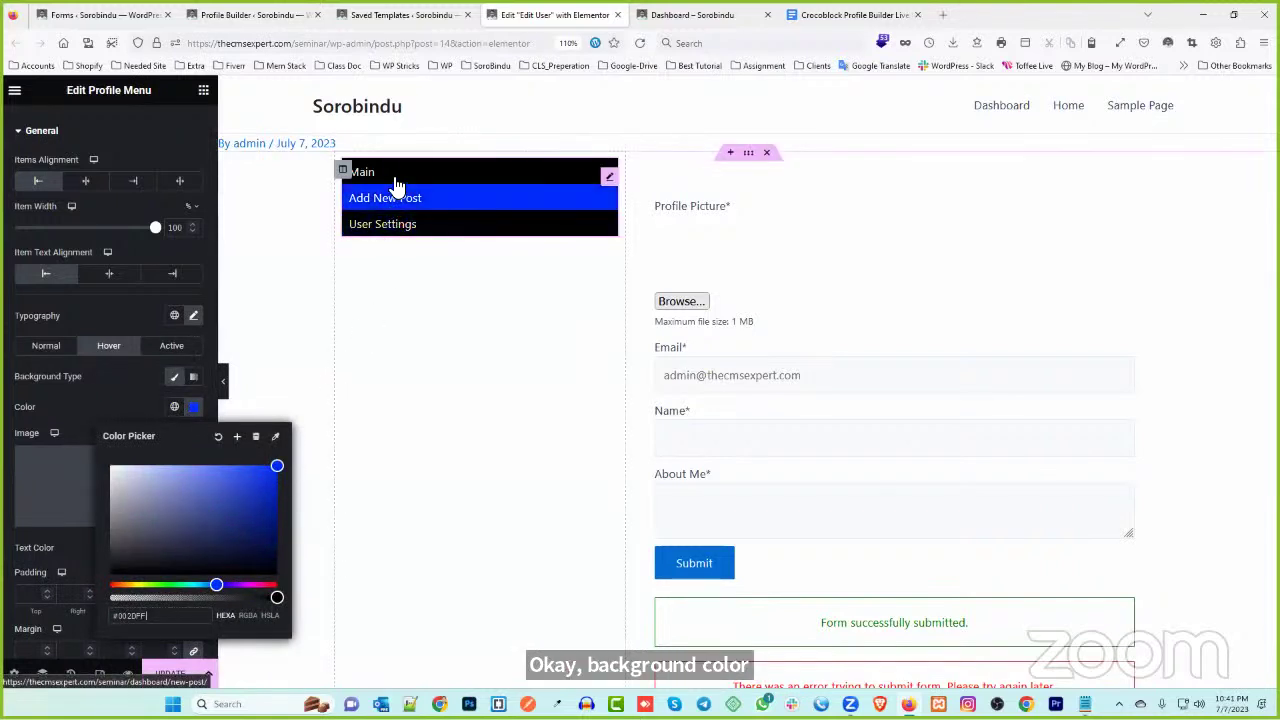
click(2, 262)
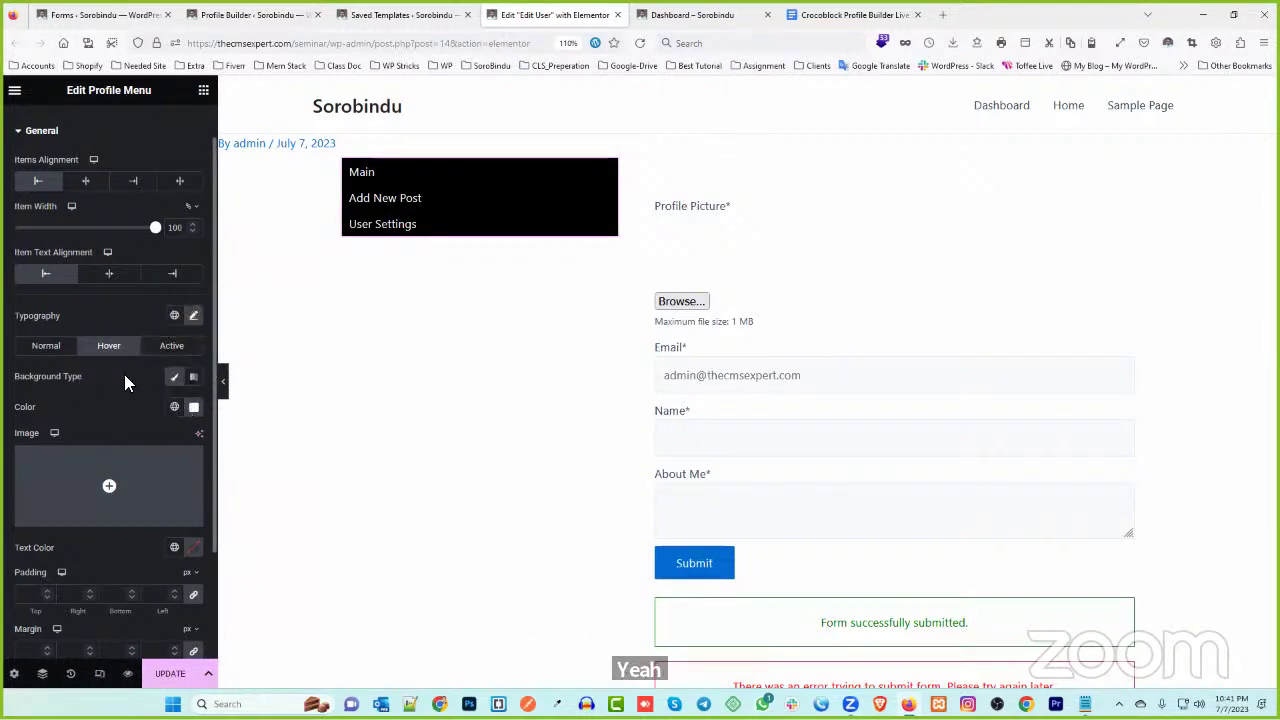
click(166, 382)
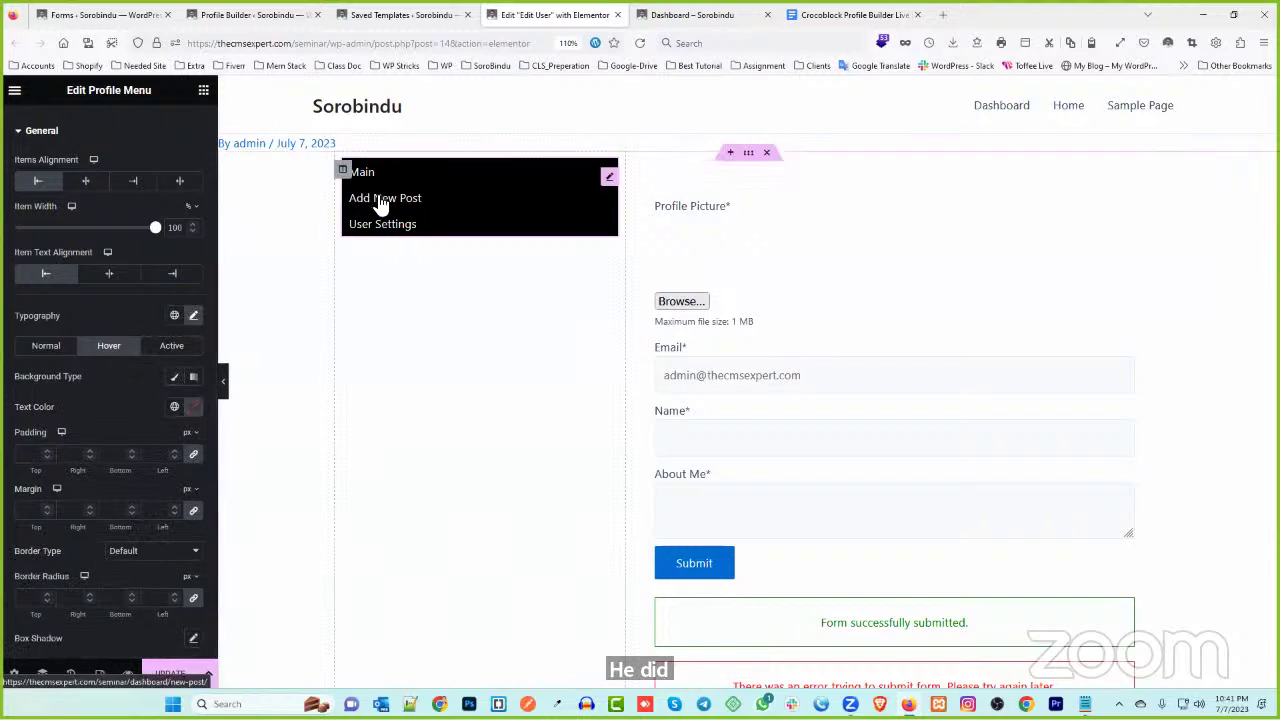
- Try the normal items without a background and with a darker text color, and restore the classic background with #FFFFFF text
click(172, 350)
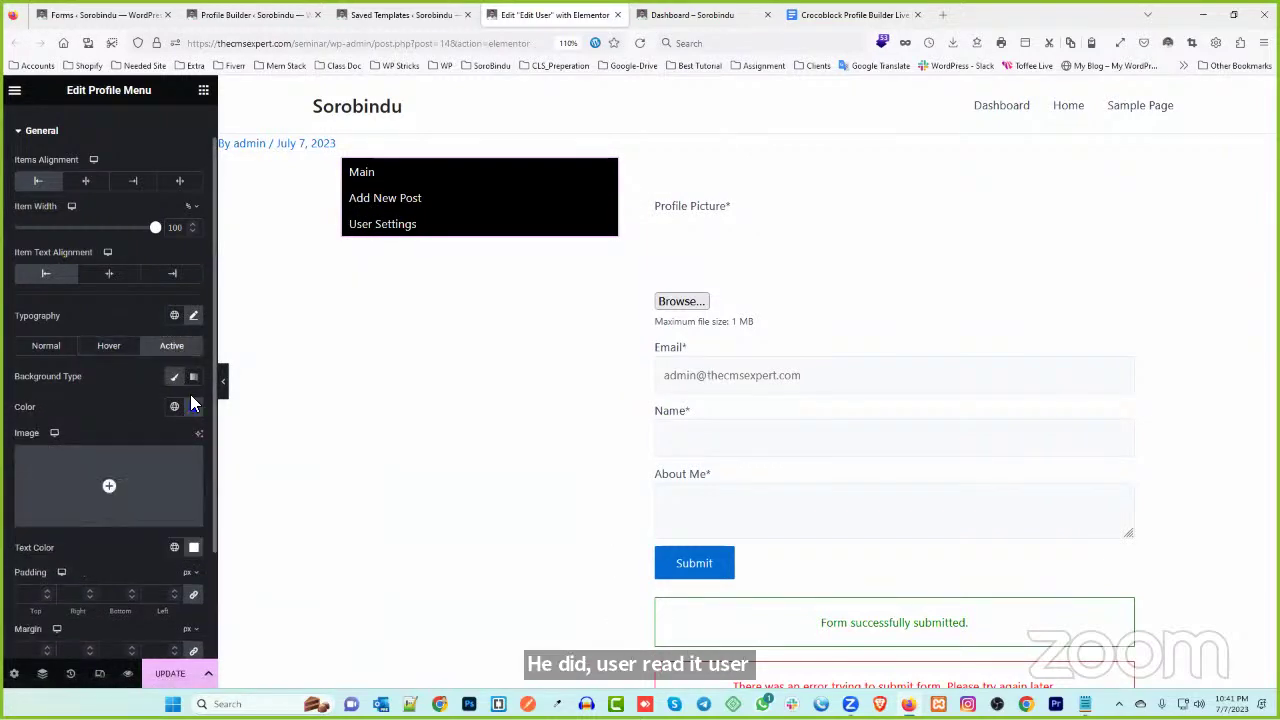
click(43, 355)
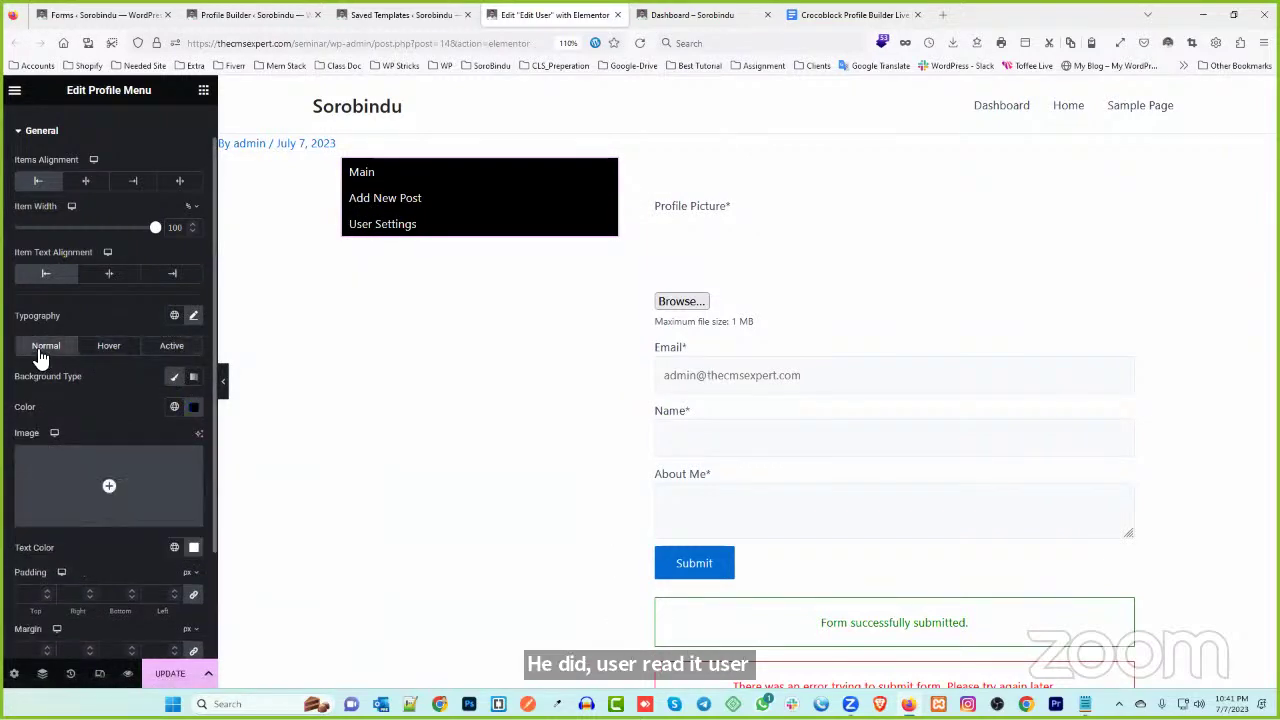
click(176, 380)
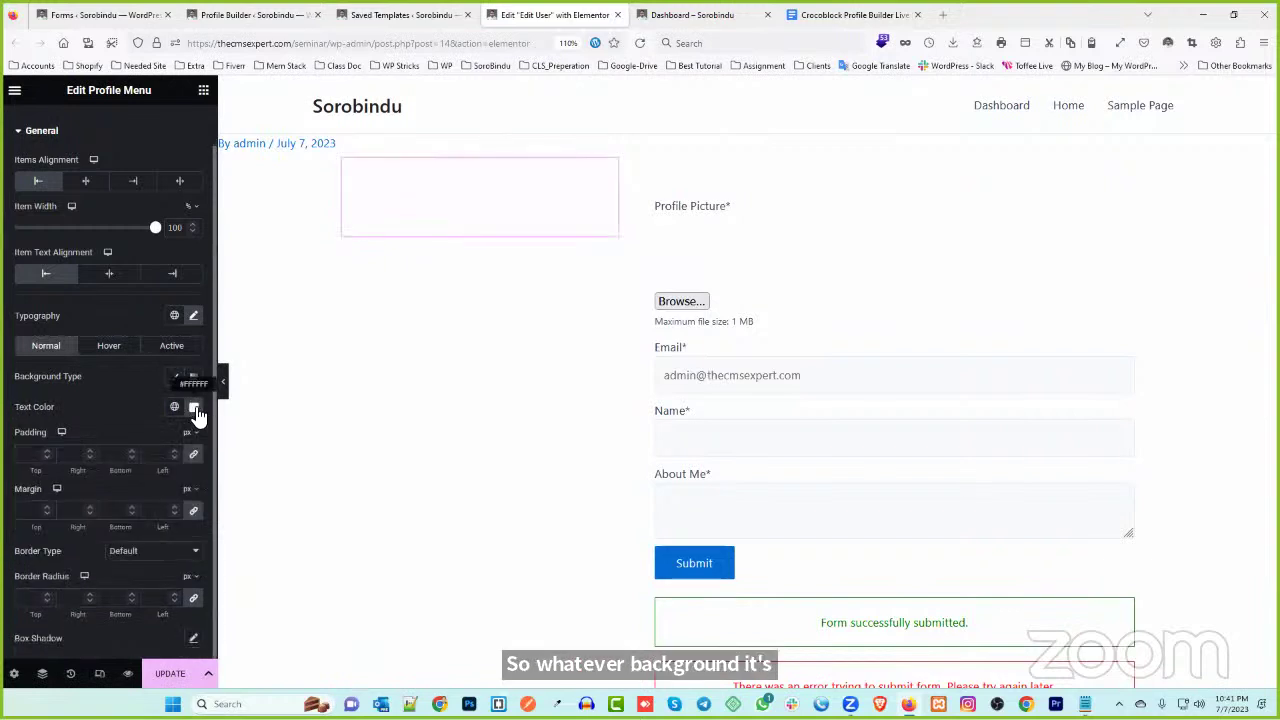
click(196, 410)
drag(128, 503, 107, 594)
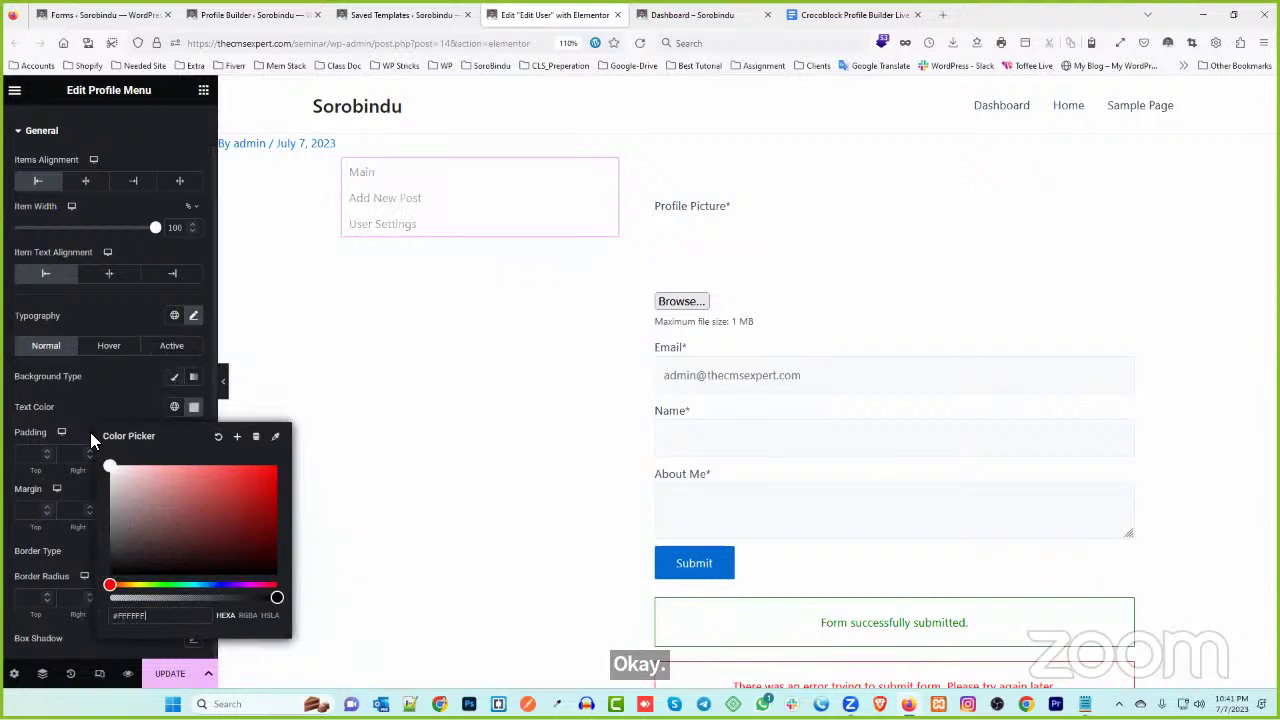
click(175, 377)
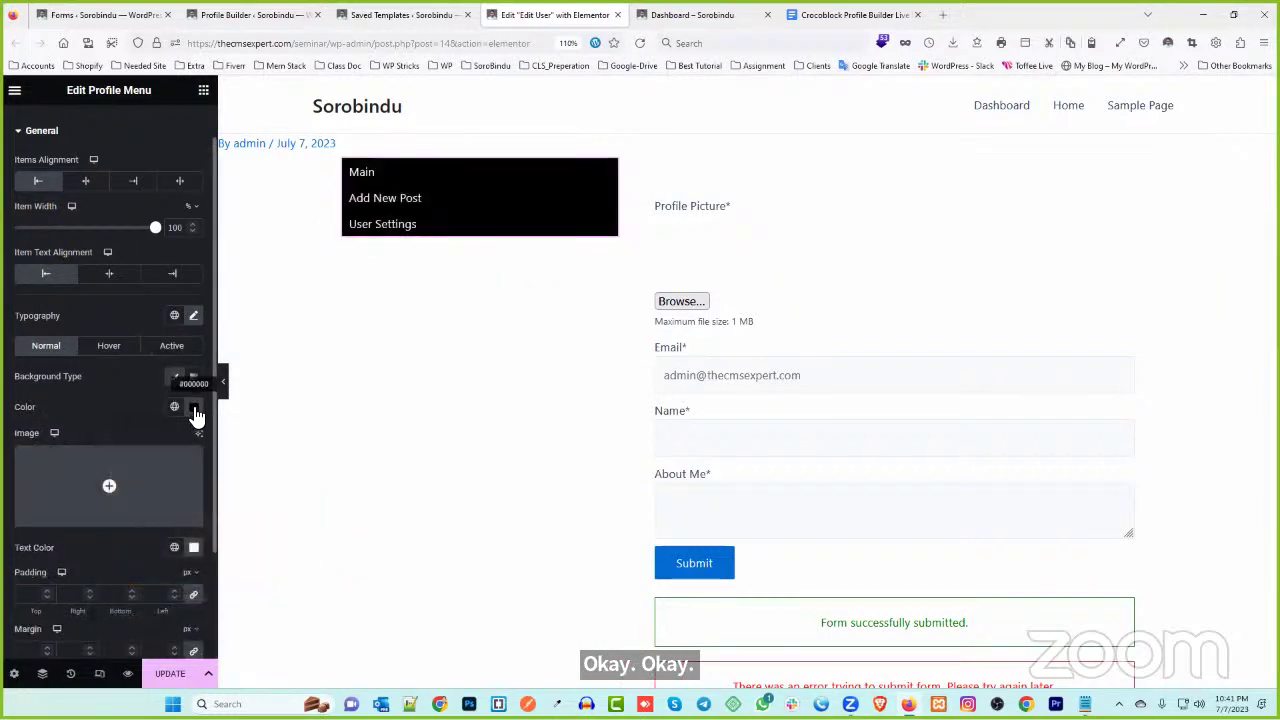
- Save the Edit User template and reload the User Settings page on the live site
click(170, 673)
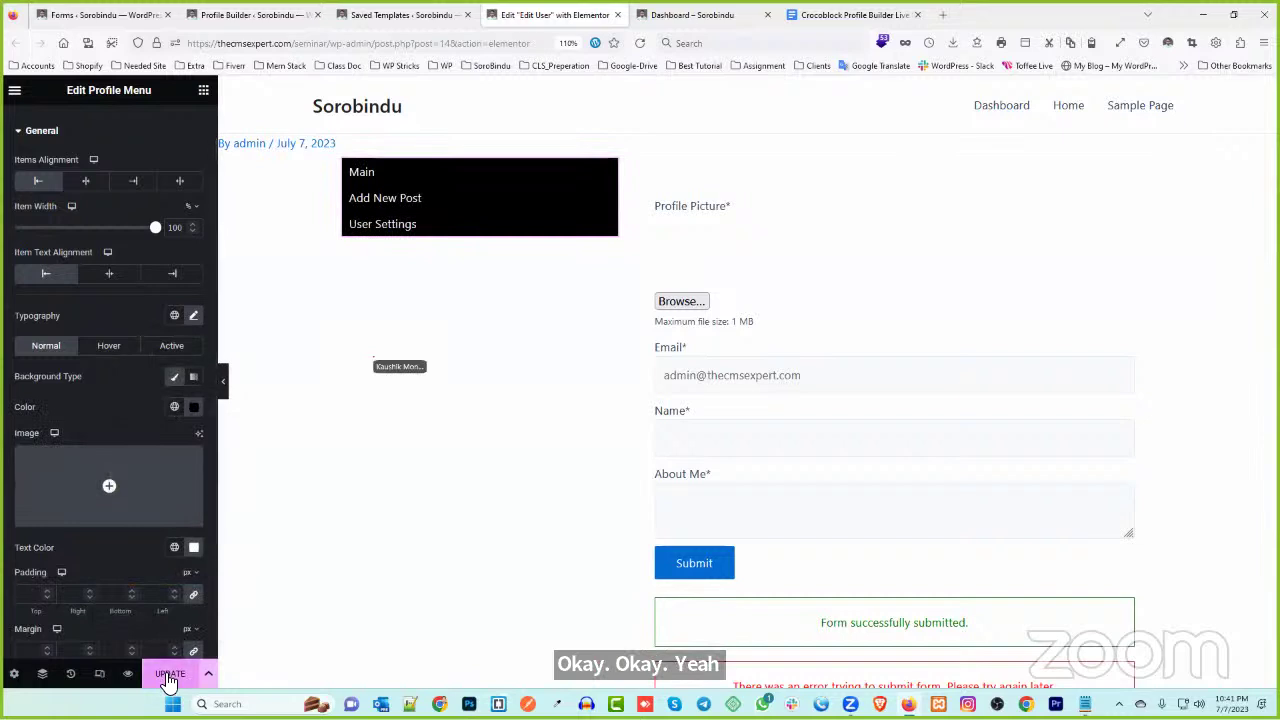
click(716, 14)
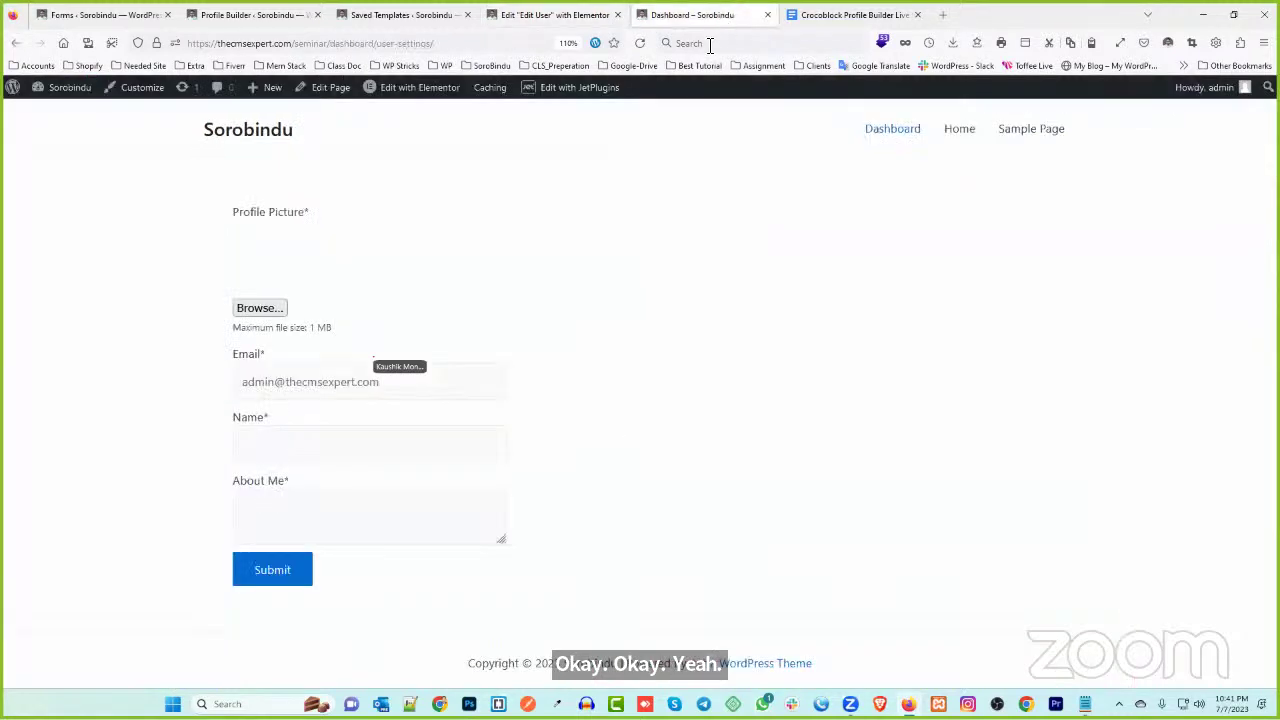
click(639, 44)
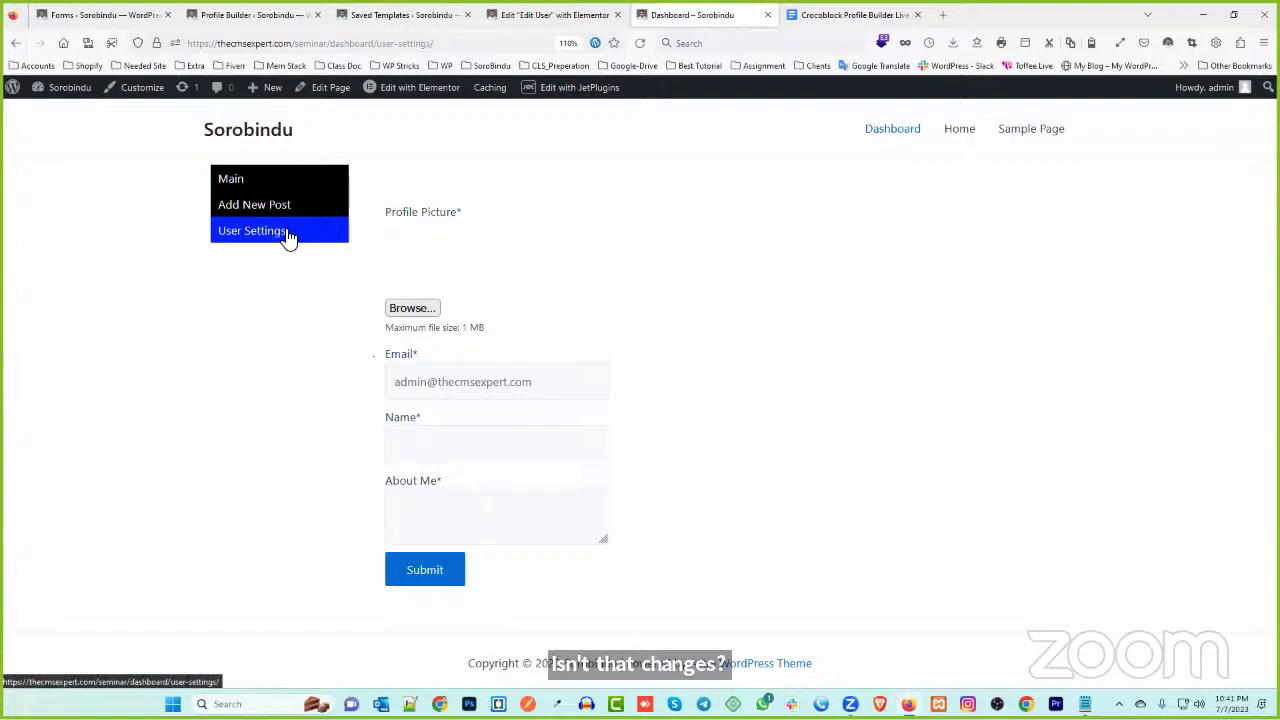
- Compare the profile menus on the Main, User Settings and Add New Post pages and check the saved templates behind them
click(252, 185)
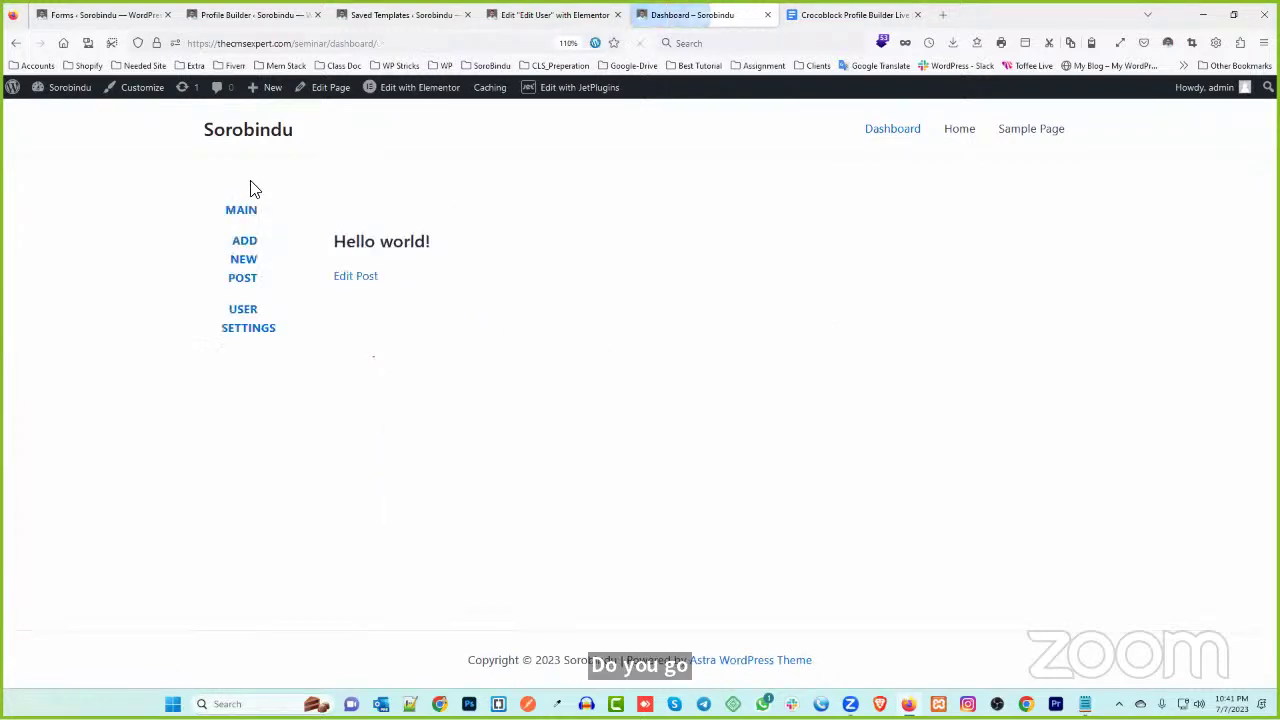
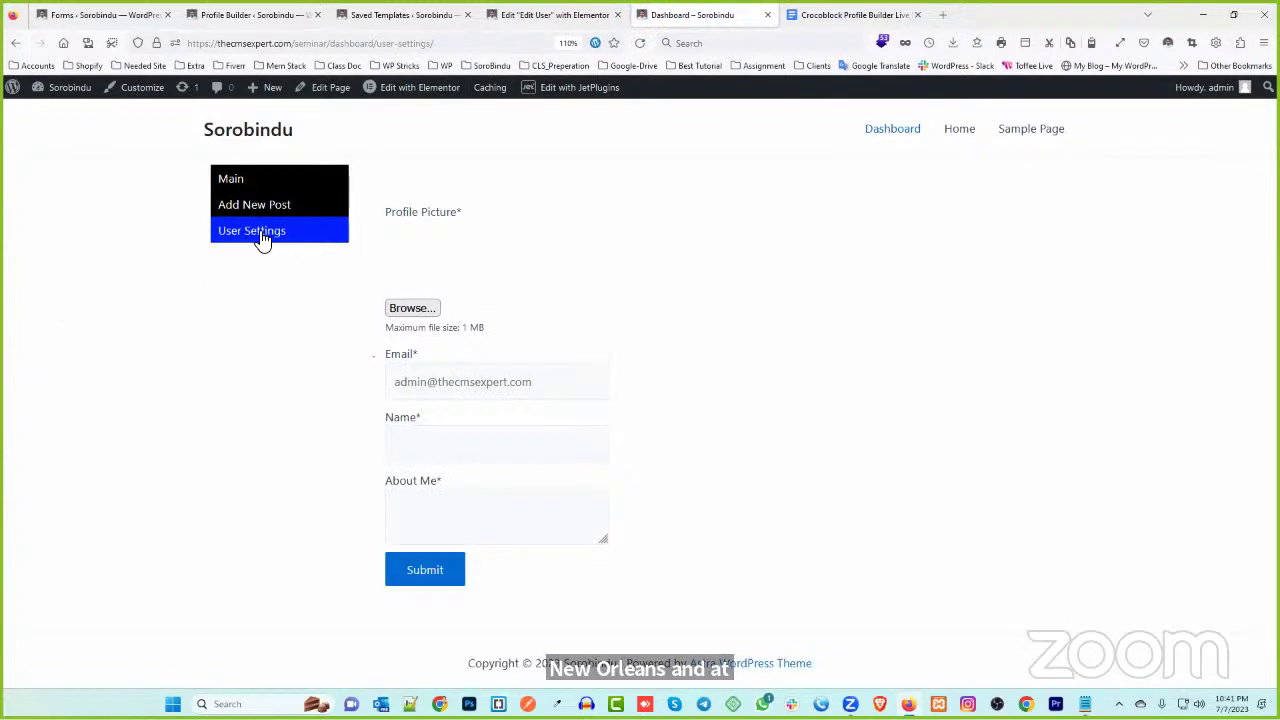
click(405, 13)
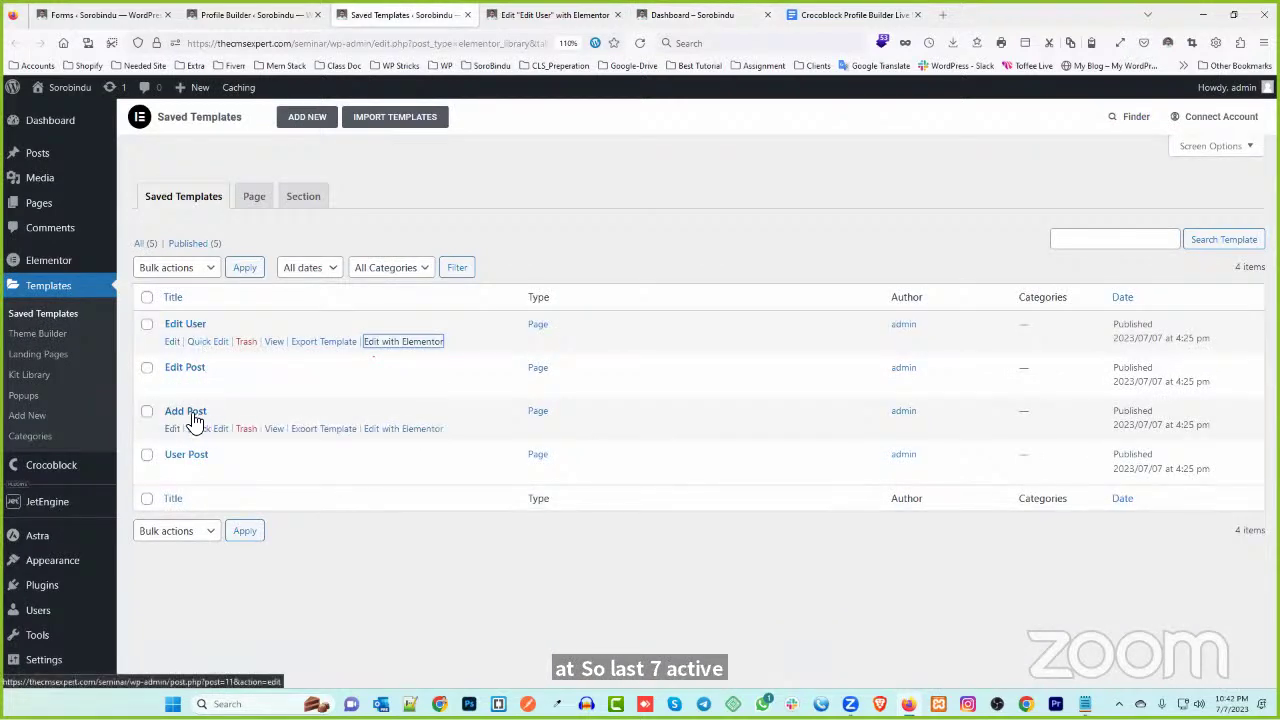
click(555, 14)
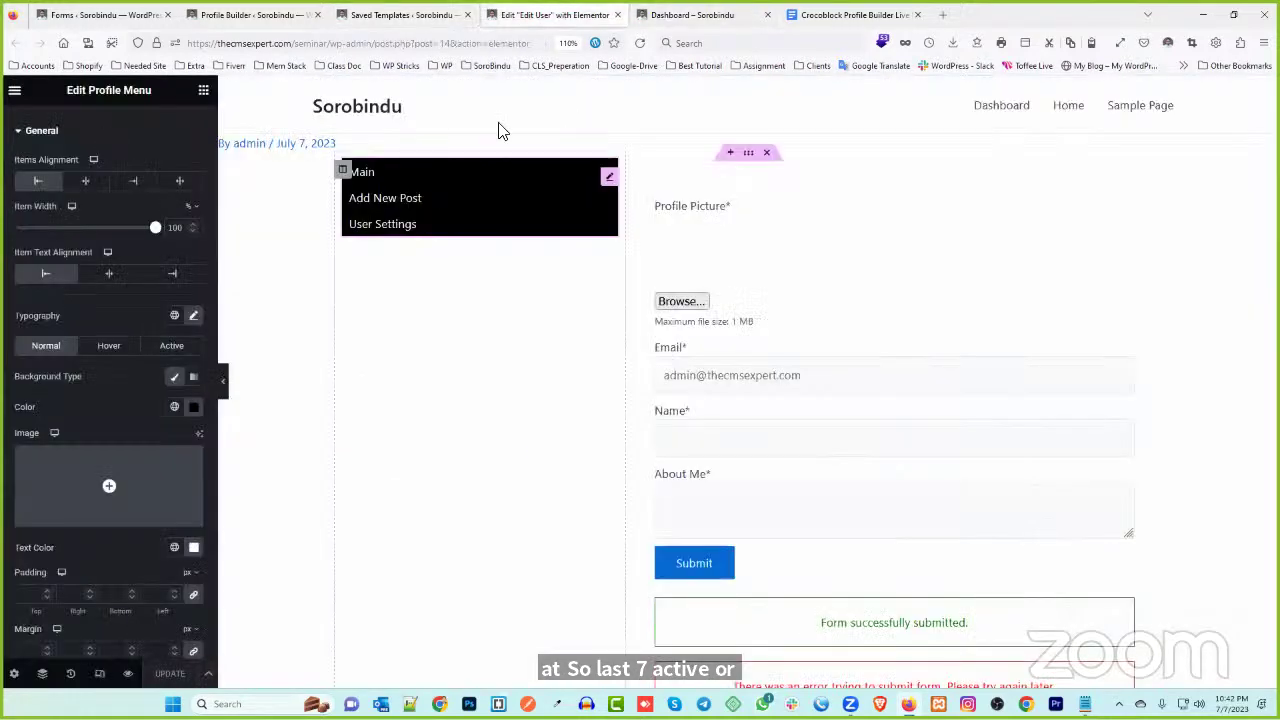
click(735, 8)
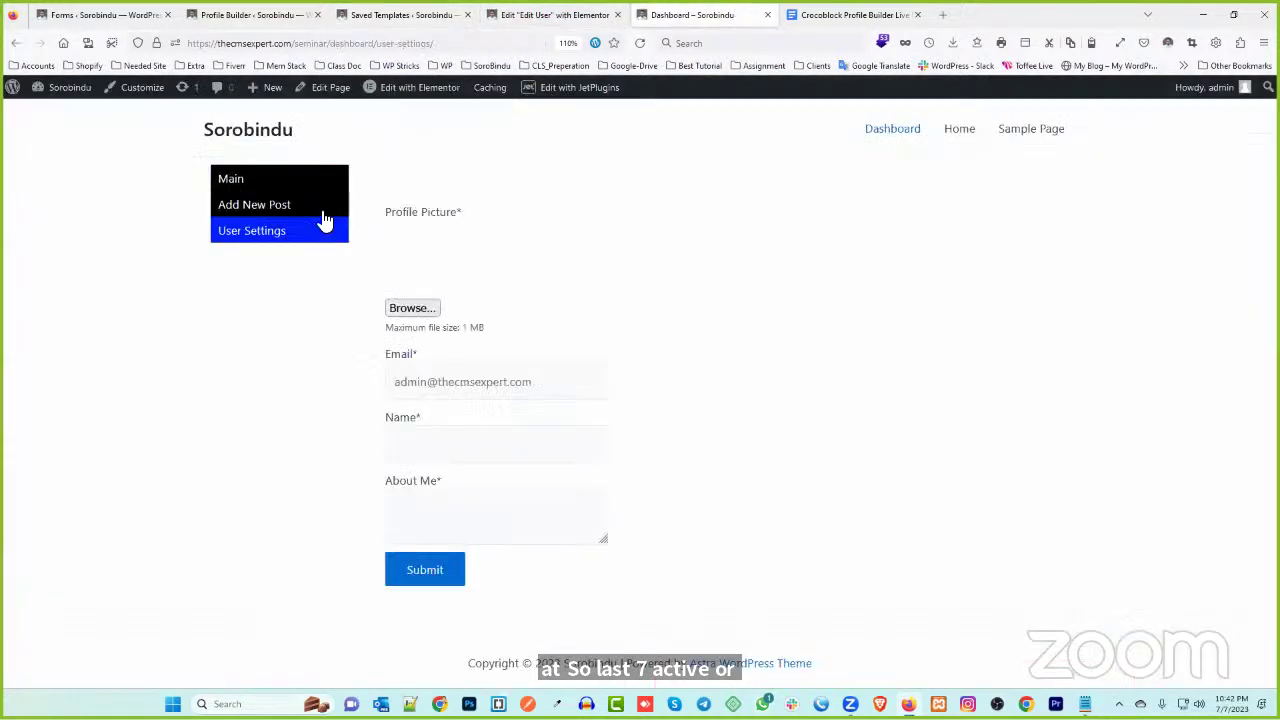
click(269, 211)
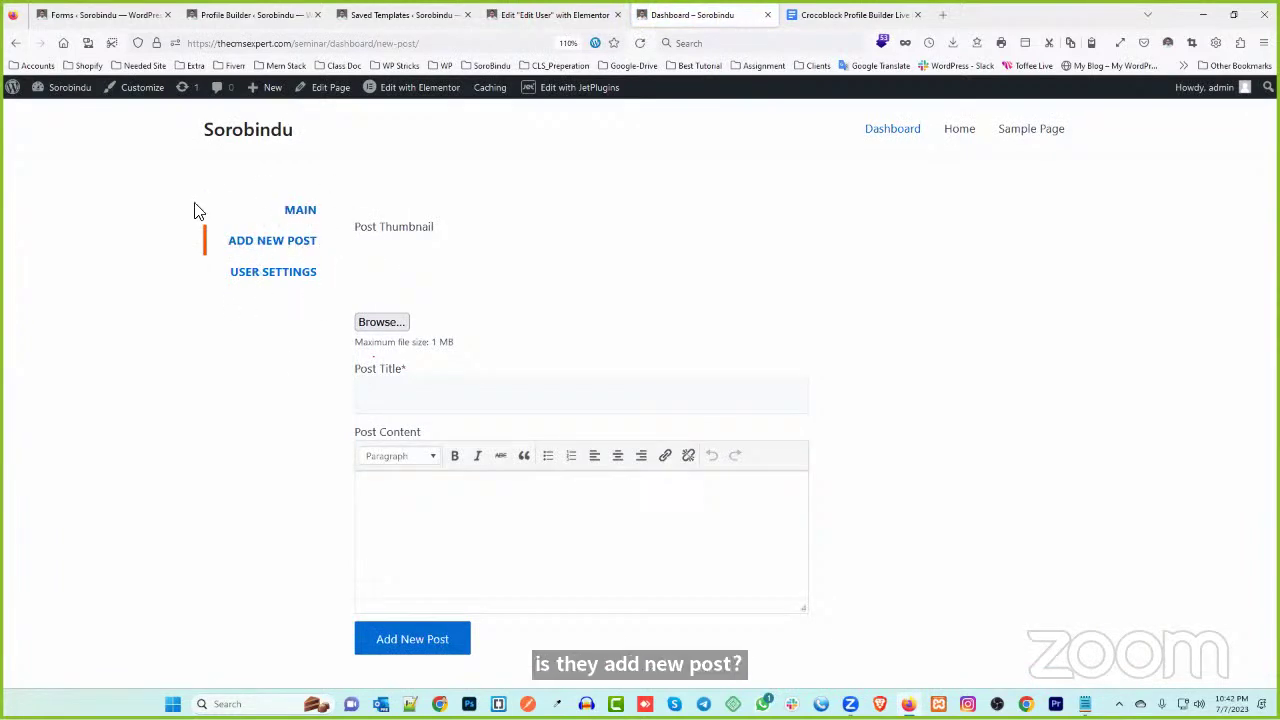
click(390, 14)
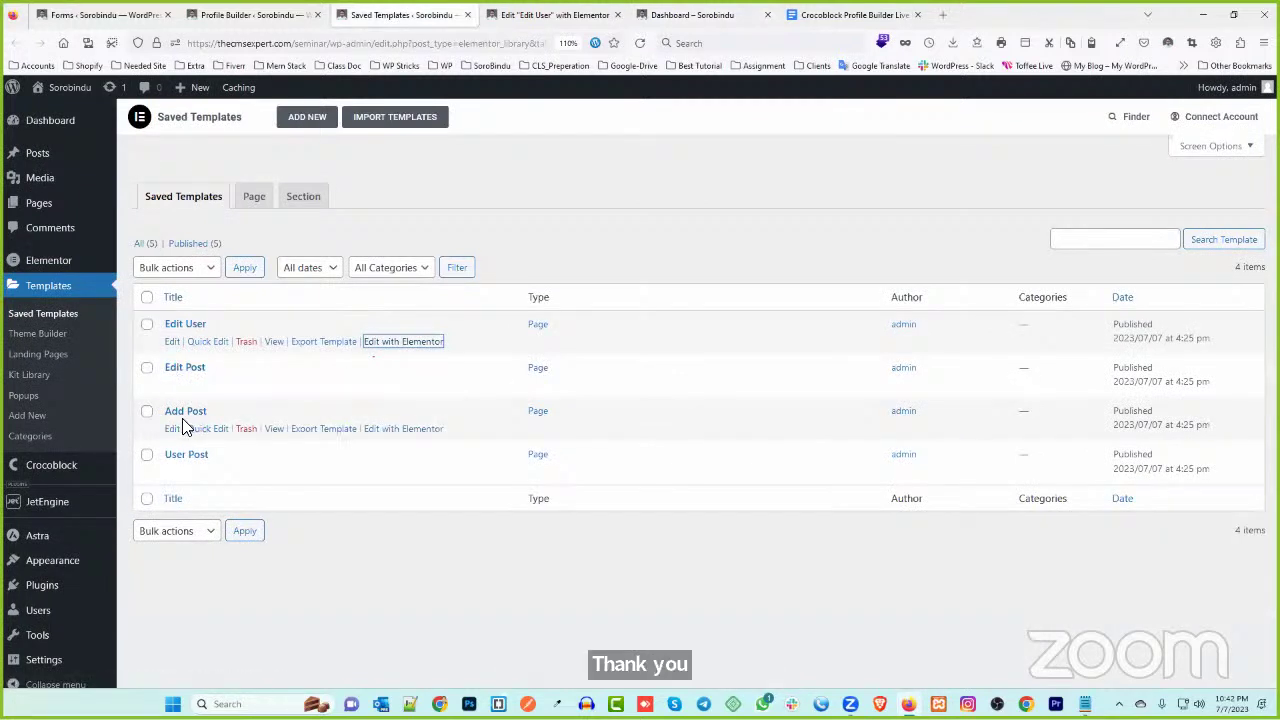
mouse_move(200, 425)
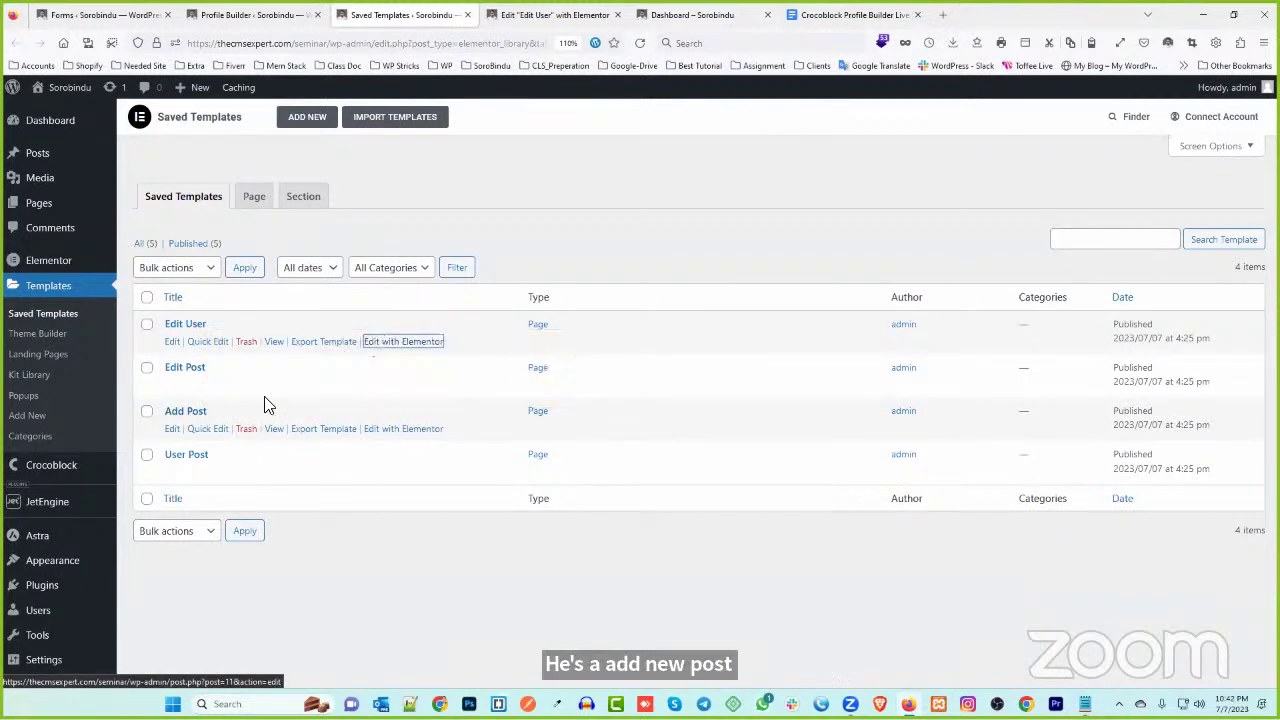
click(690, 15)
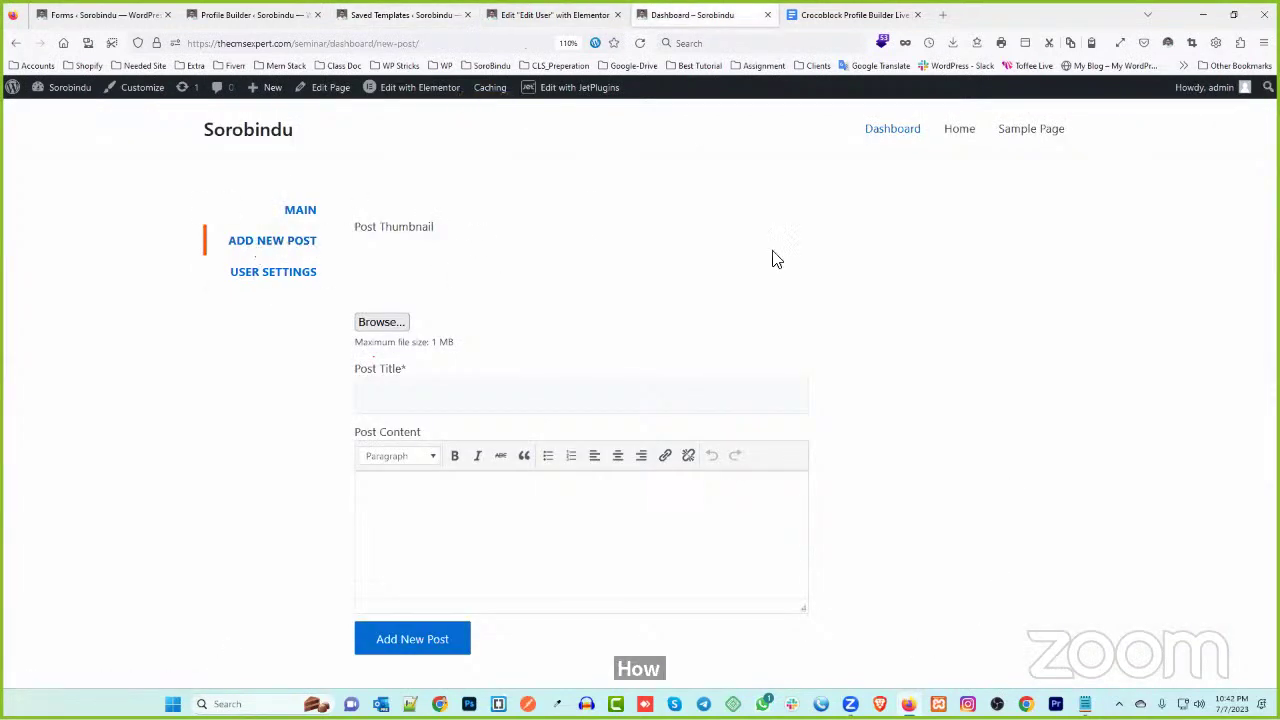
- Open the Add Post template for editing with Elementor and compare it with the live Add New Post page
click(540, 14)
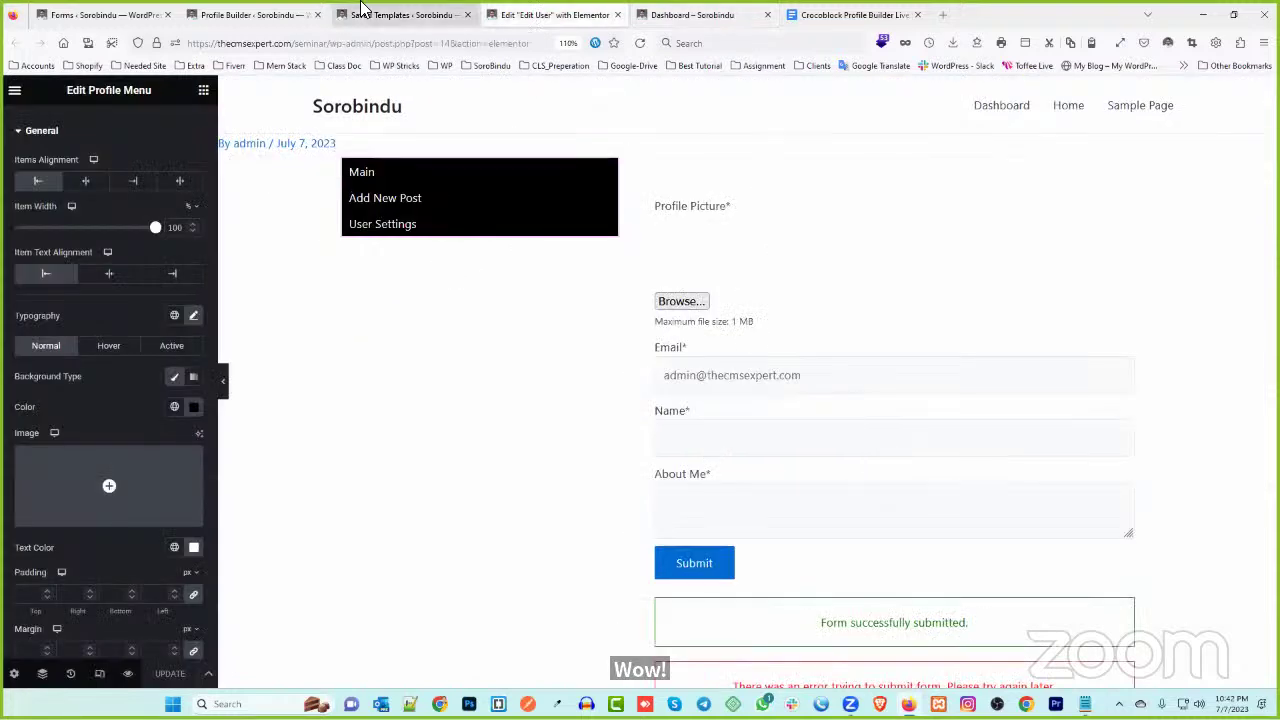
click(405, 14)
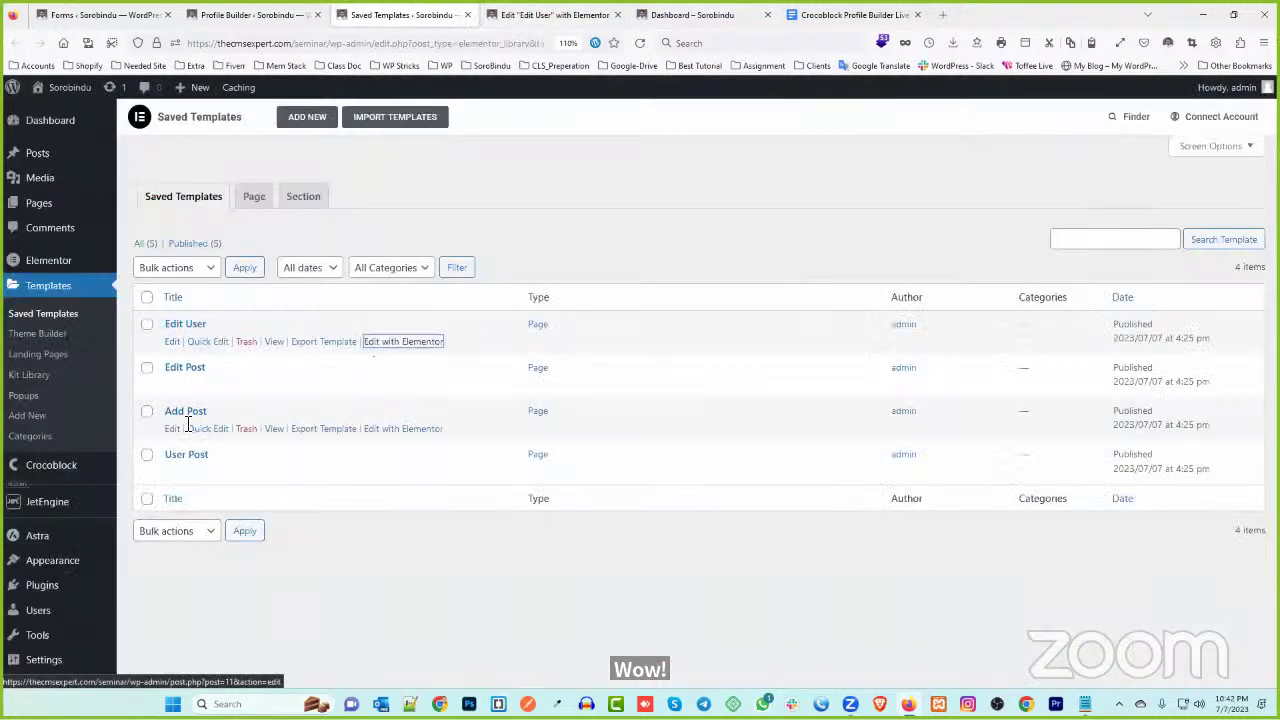
middle_click(410, 432)
click(548, 14)
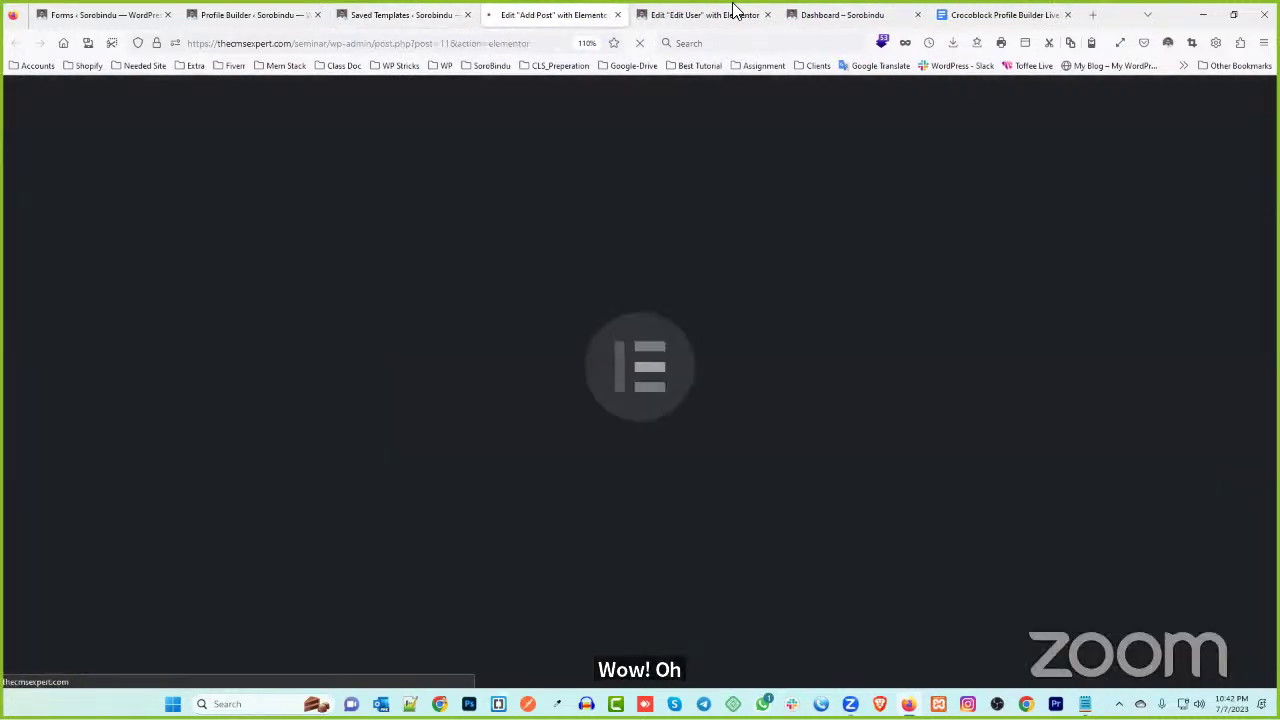
click(736, 12)
click(591, 20)
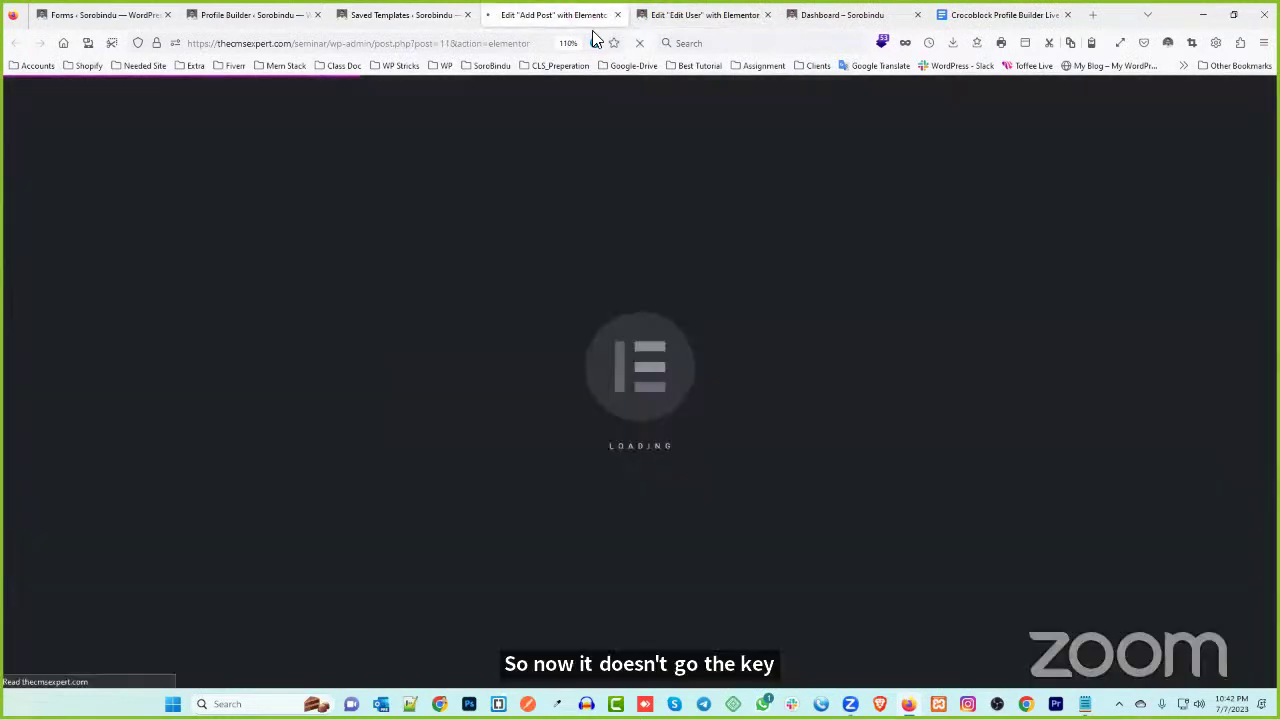
drag(686, 17, 520, 12)
click(705, 14)
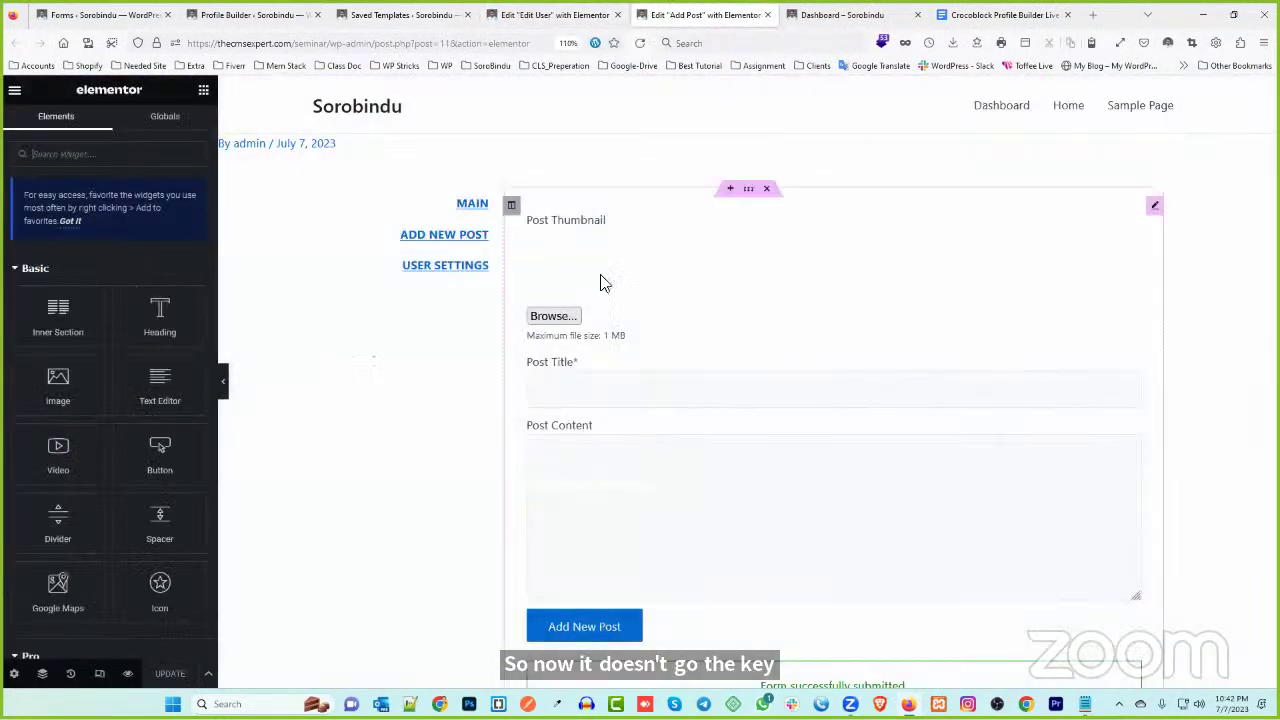
click(815, 12)
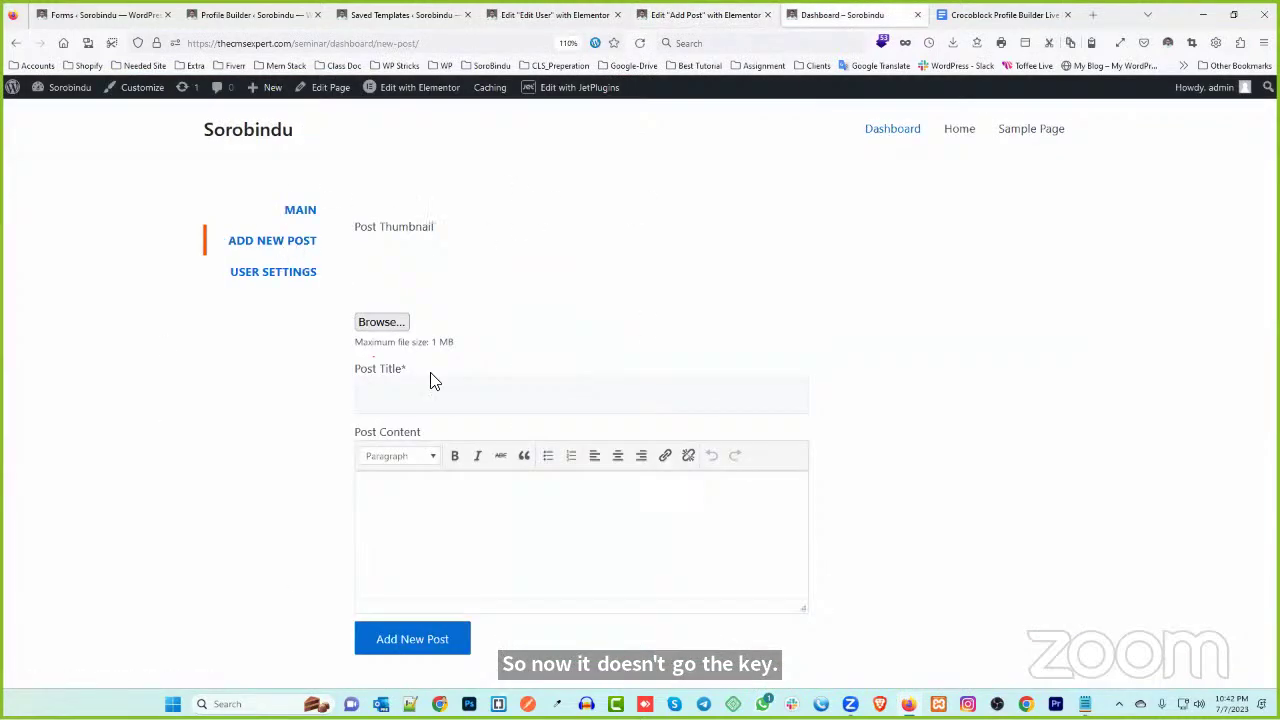
click(708, 12)
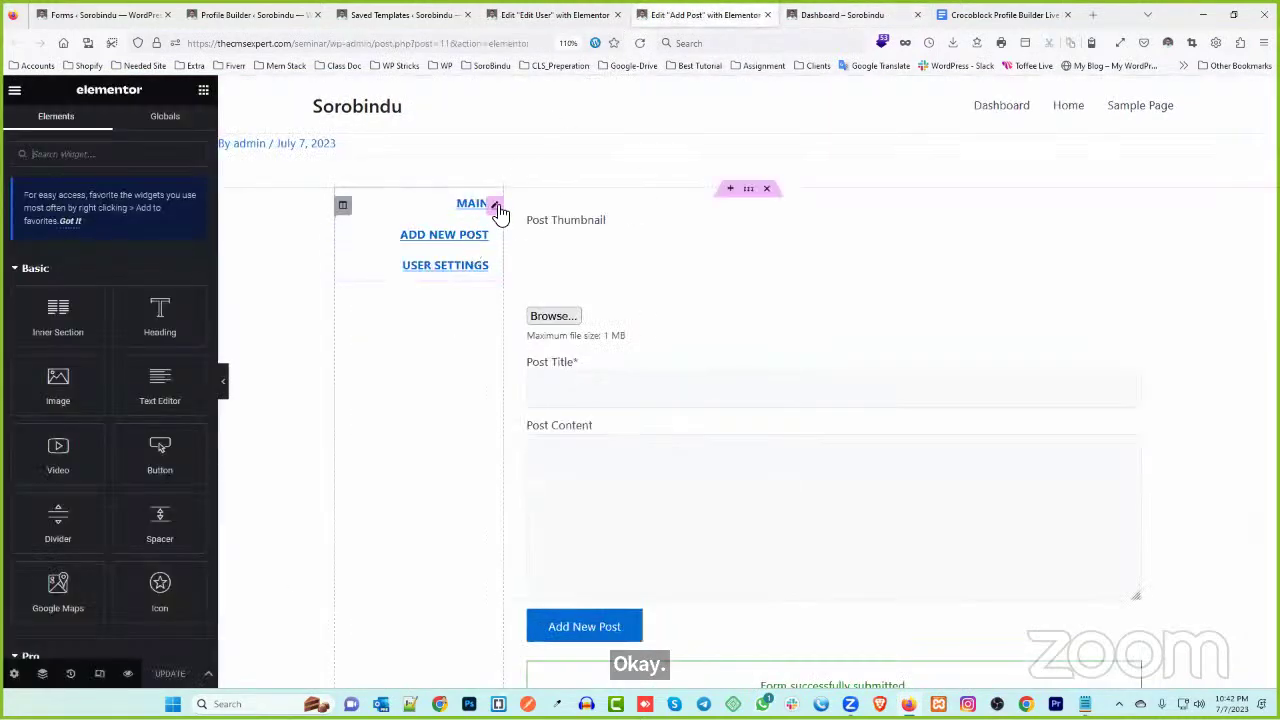
- Left-align the item text of the Add Post template's profile menu and set its typography decoration to None
click(494, 205)
click(126, 320)
click(126, 320)
click(106, 126)
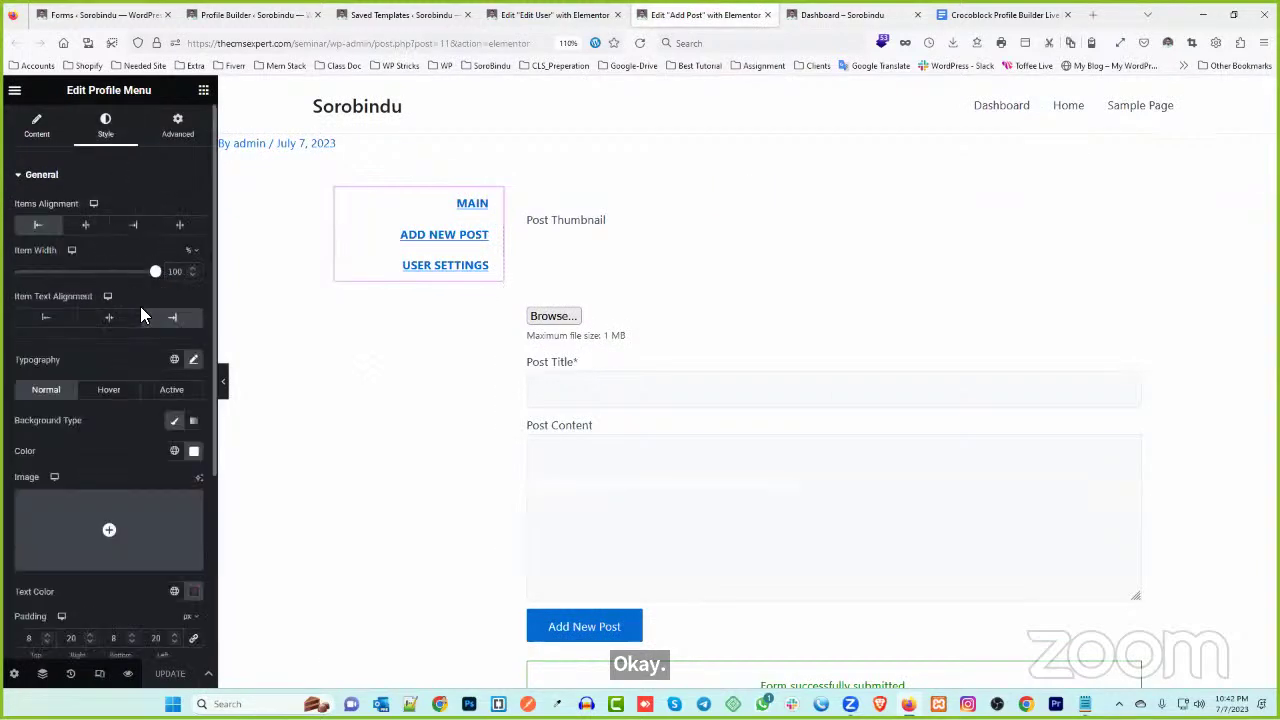
click(50, 318)
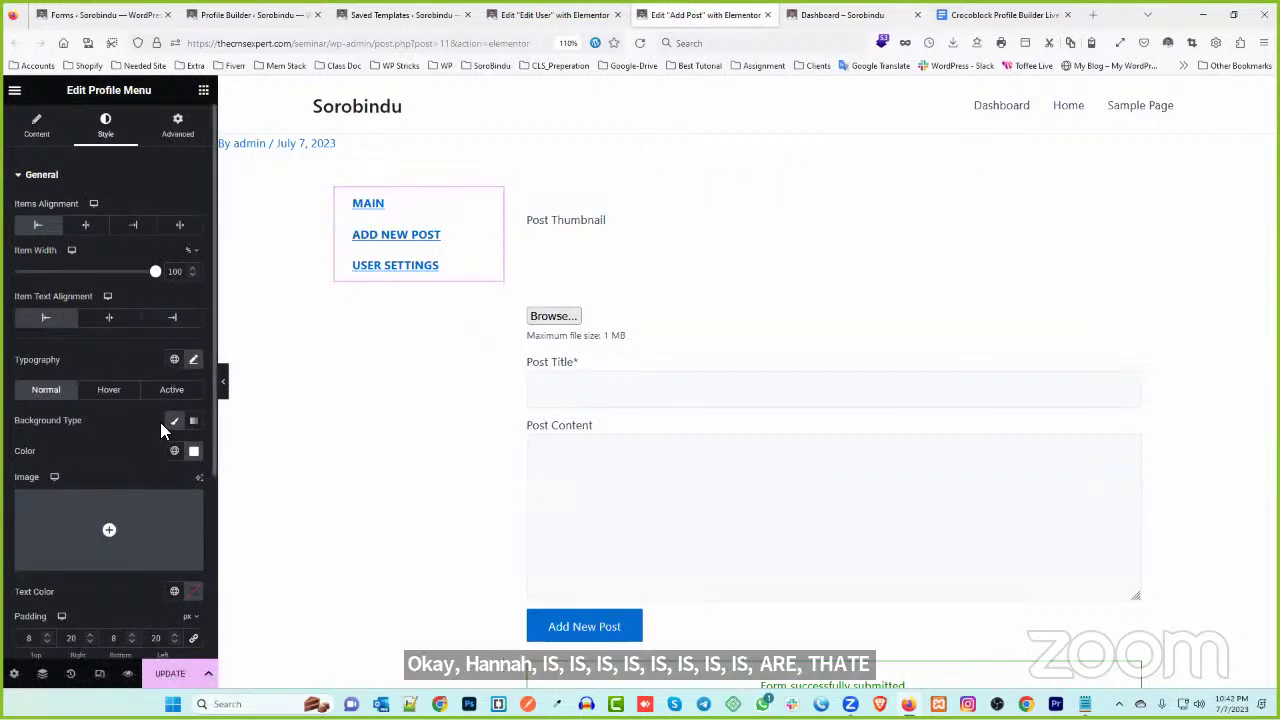
click(194, 361)
click(130, 603)
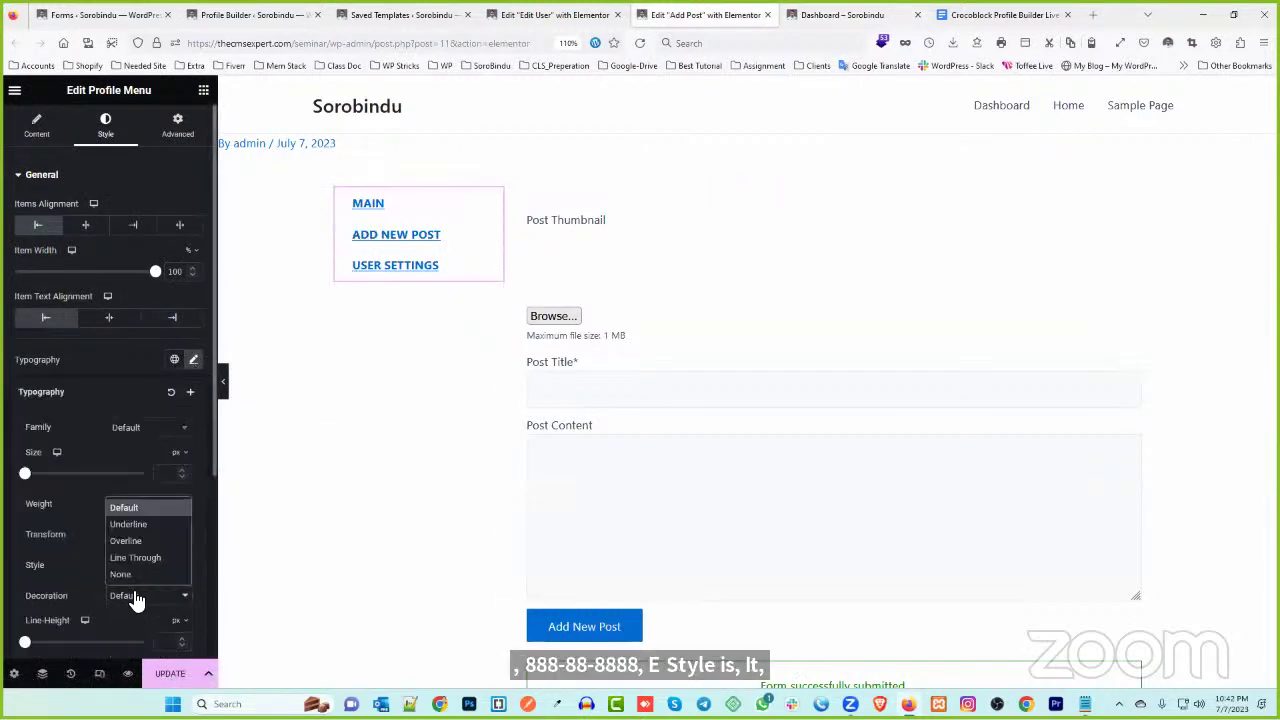
click(132, 576)
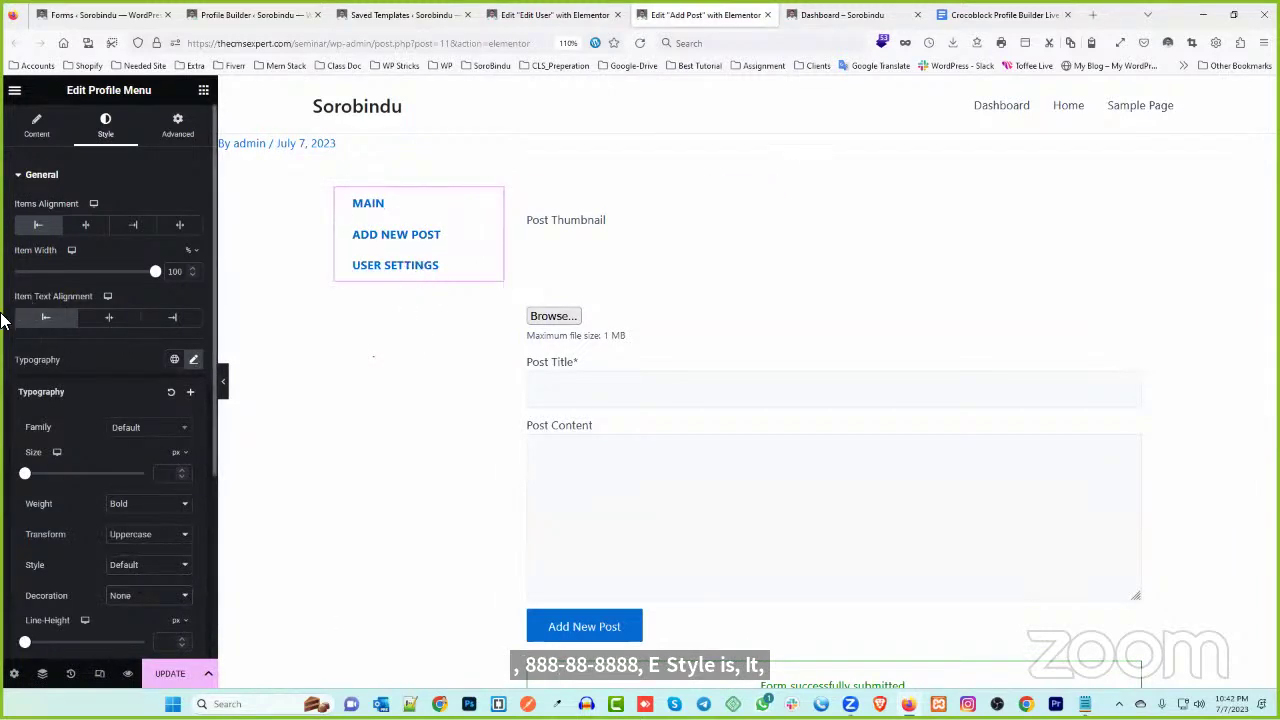
- Remove the classic background from the normal profile menu items and set their text color to #000000
scroll(112, 446, down, 3)
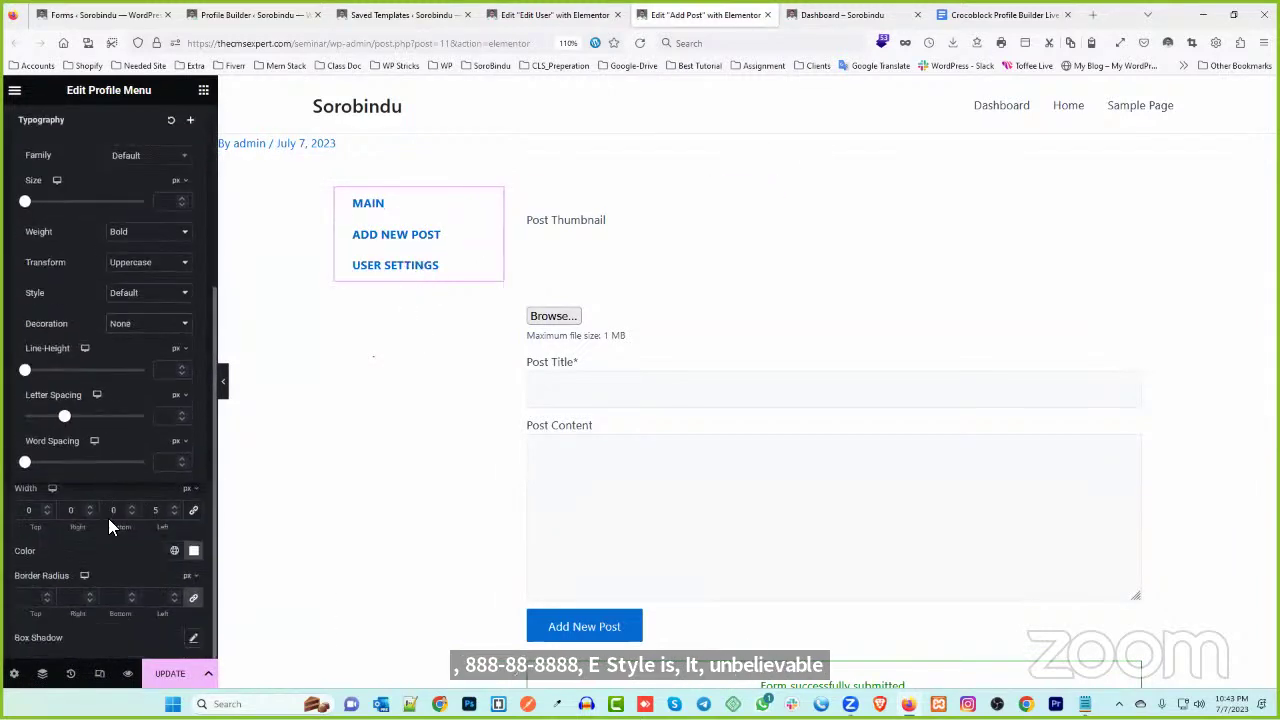
scroll(3, 550, up, 10)
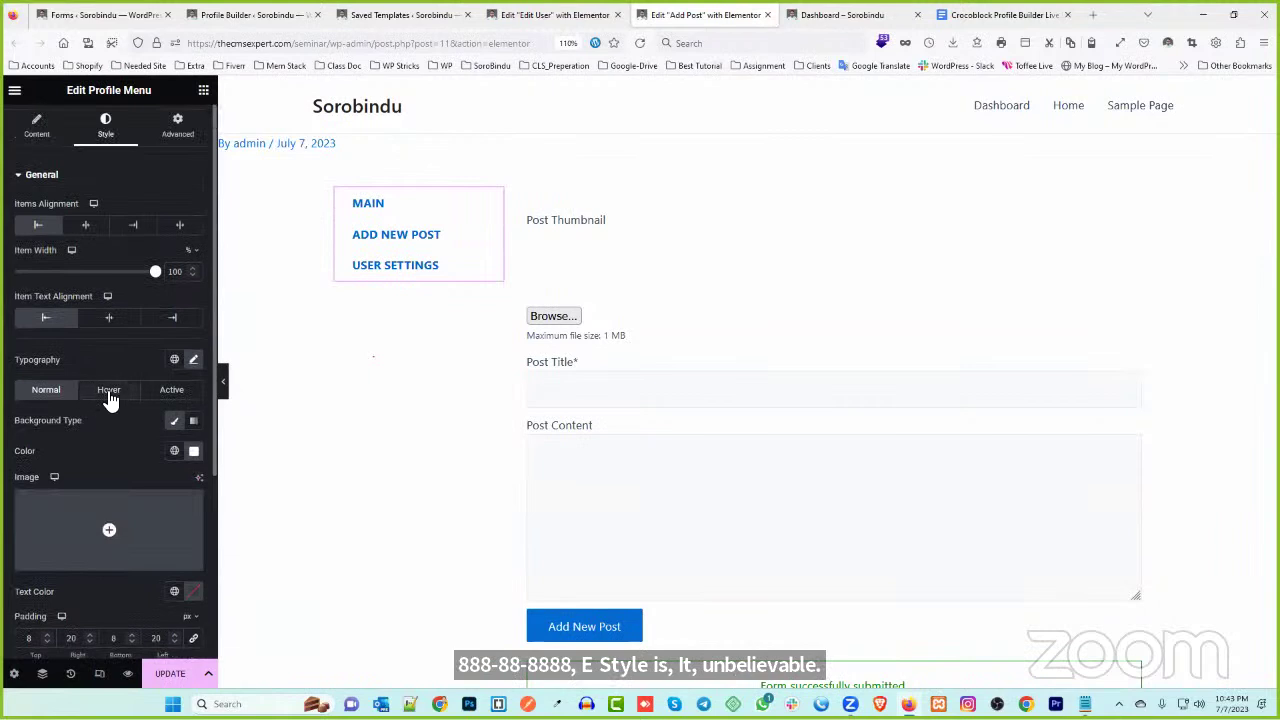
click(174, 421)
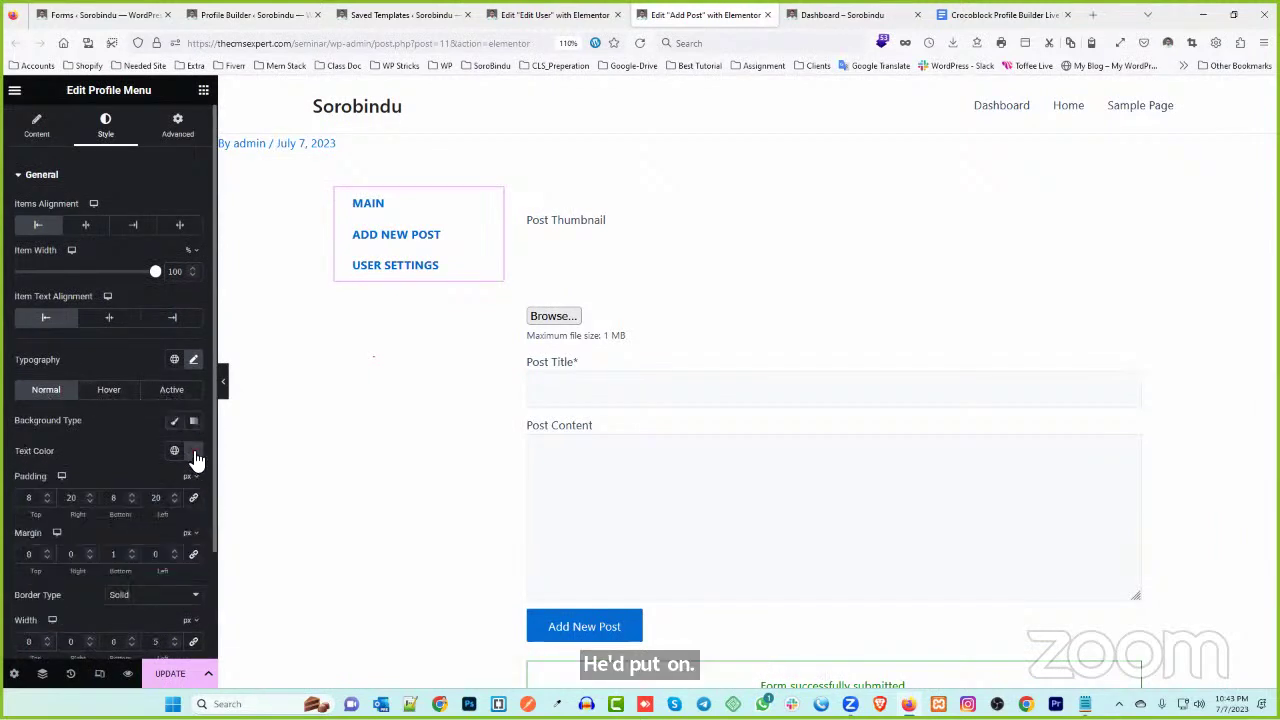
click(193, 451)
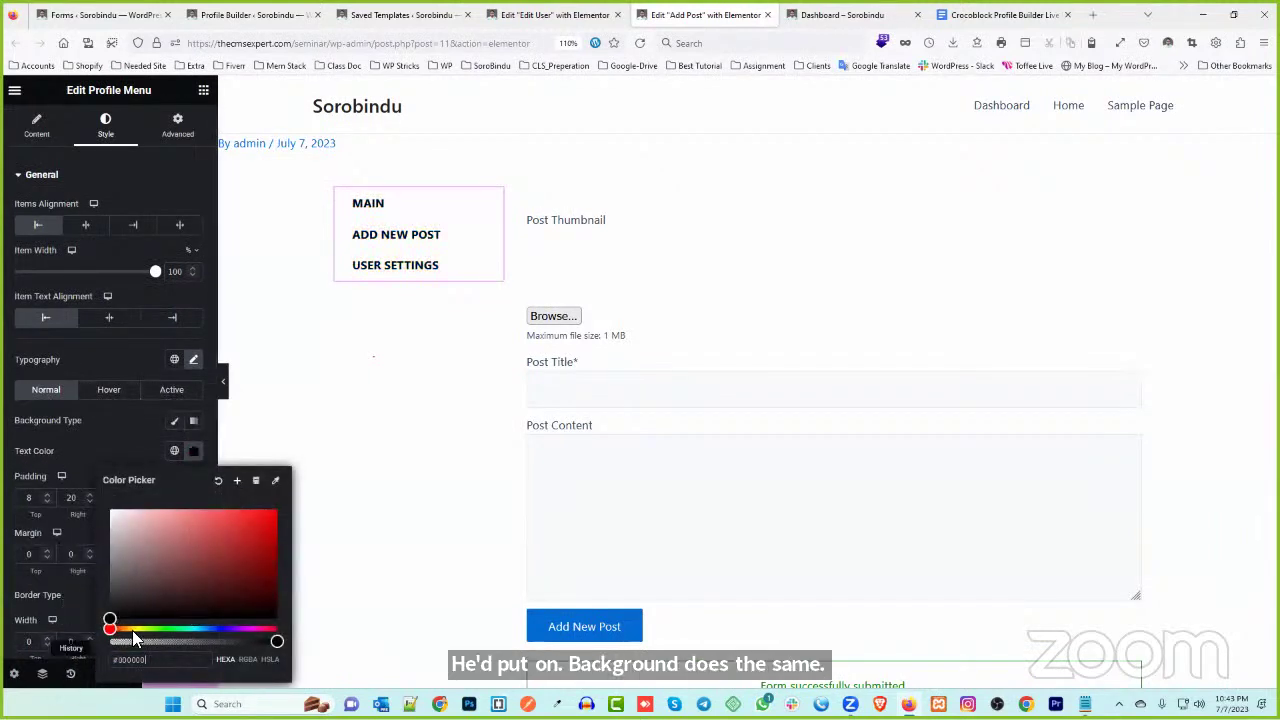
click(50, 400)
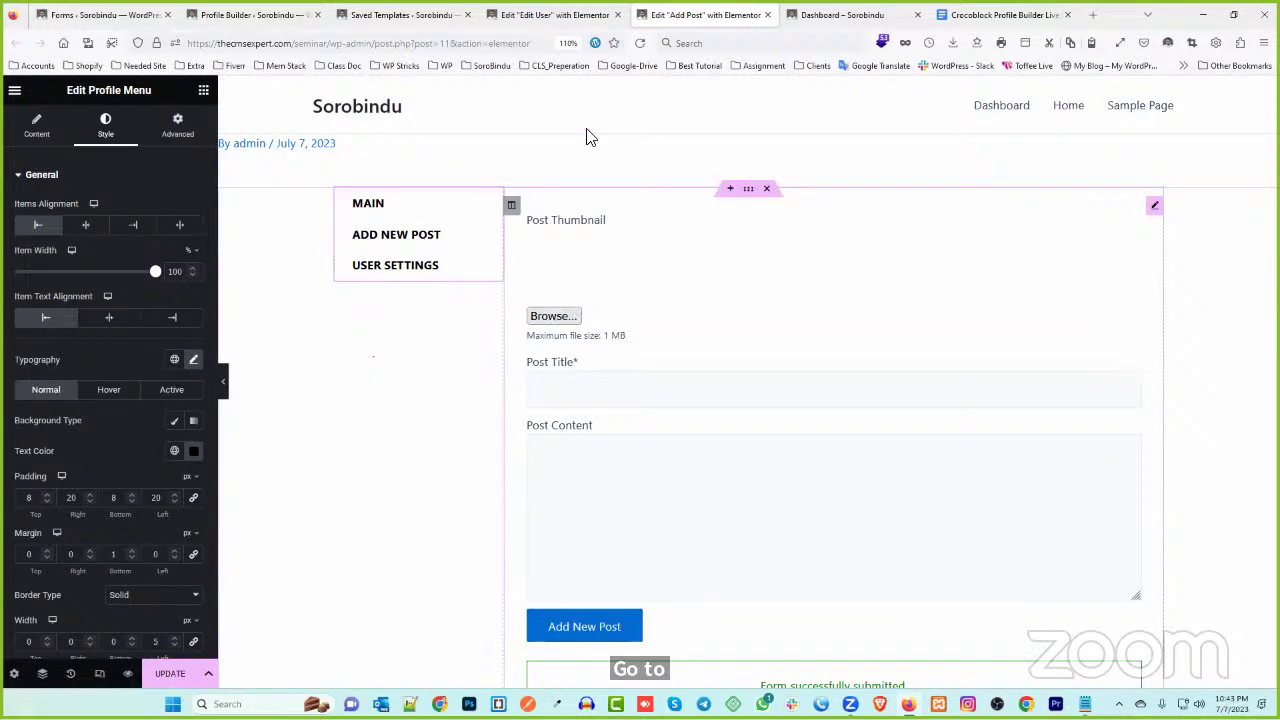
- Close the Edit User and Add Post template editors without saving and return to the Saved Templates list
key(ctrl+shift+Tab)
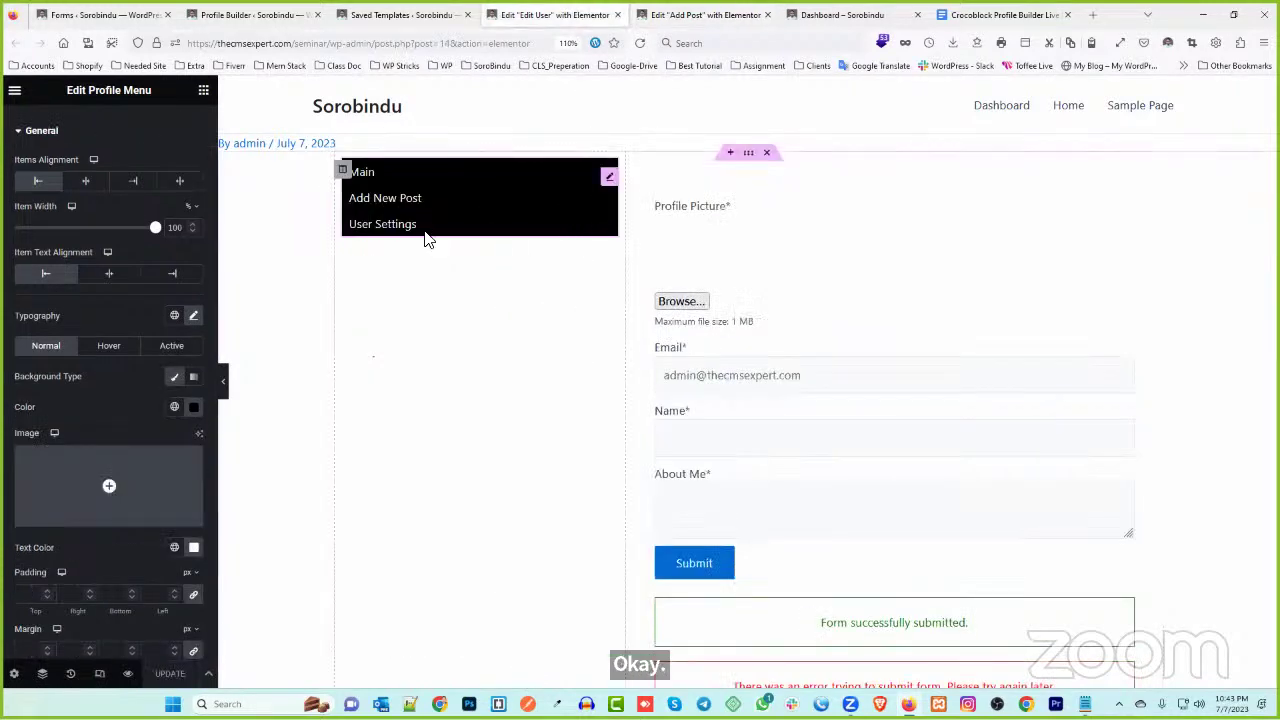
key(ctrl+shift+Tab)
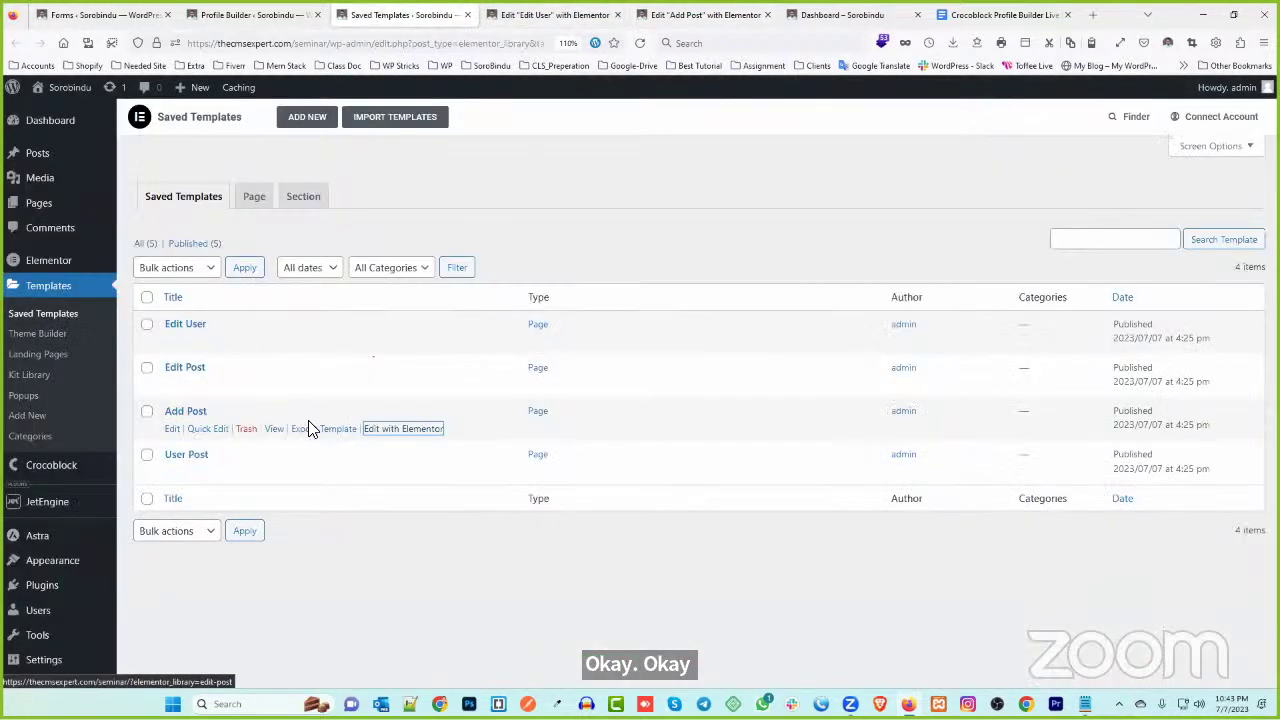
click(605, 17)
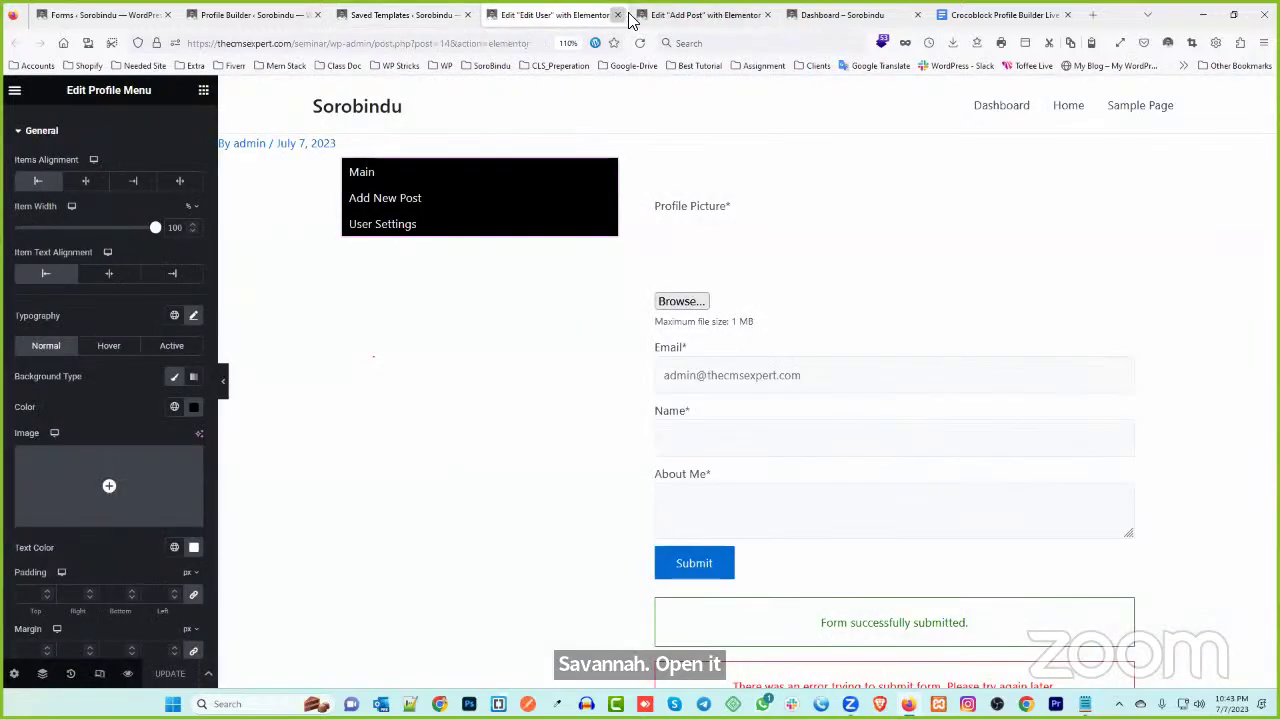
click(617, 15)
click(418, 10)
click(617, 15)
key(Return)
click(445, 12)
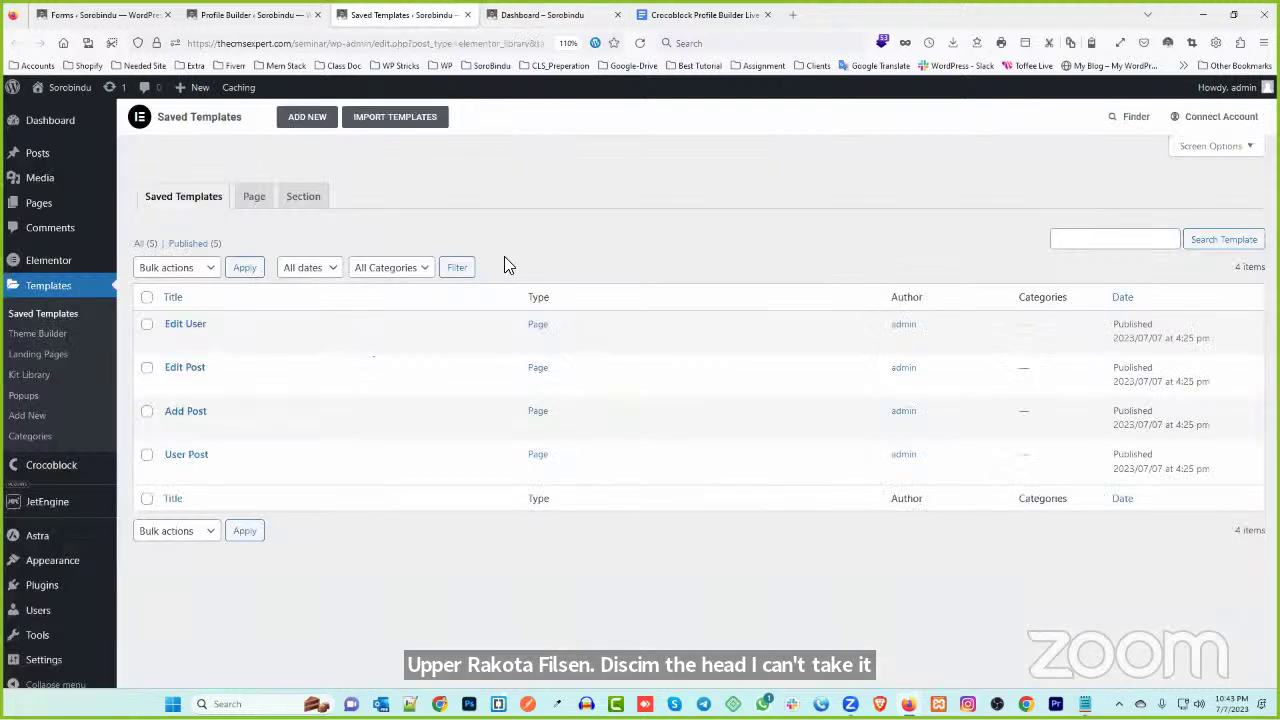
- Move the Edit Post, Add Post and User Post templates to the trash in one bulk action
click(638, 44)
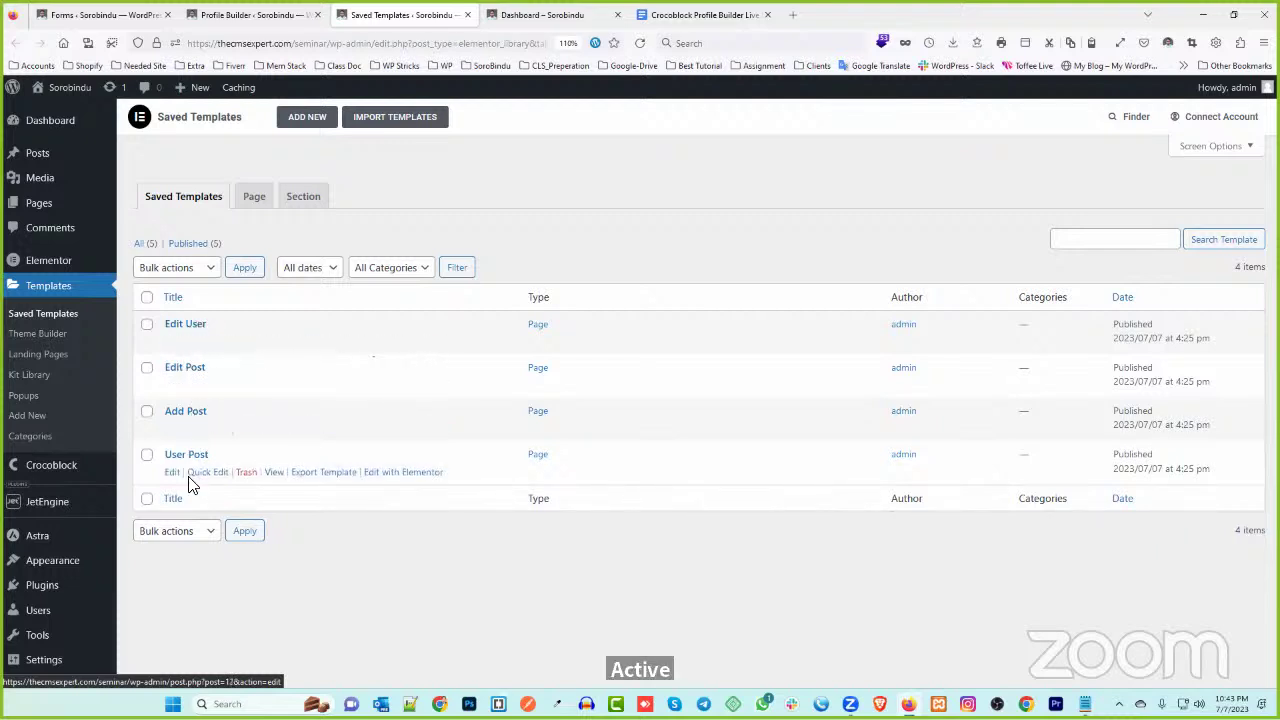
click(147, 368)
click(147, 411)
click(147, 455)
click(205, 267)
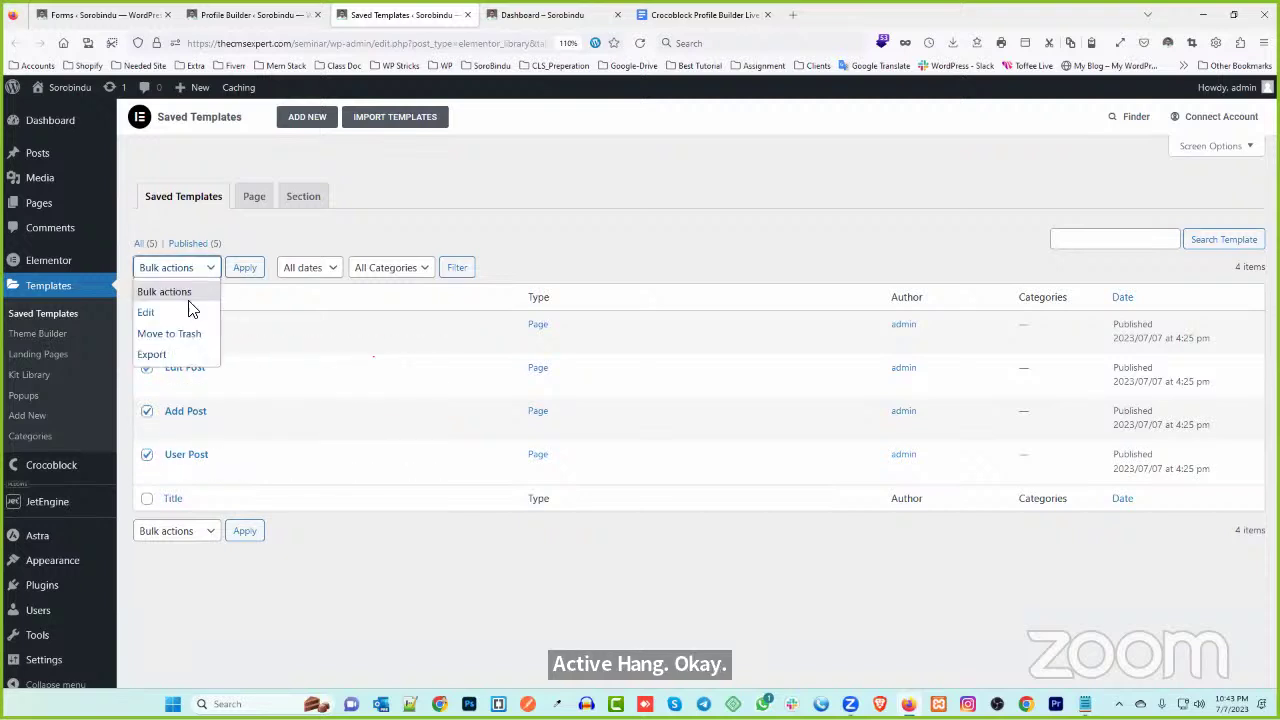
click(176, 336)
click(245, 268)
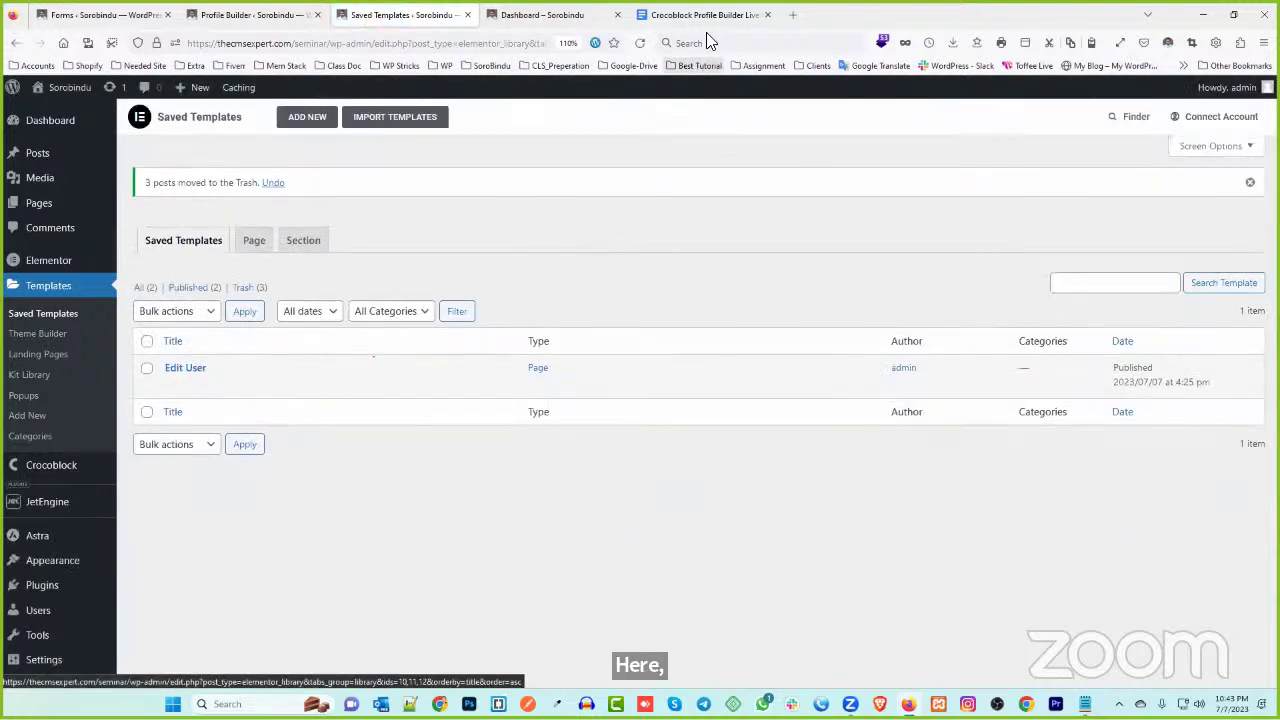
- Check the live dashboard's main page and its User Settings subpage after the template removal
click(590, 14)
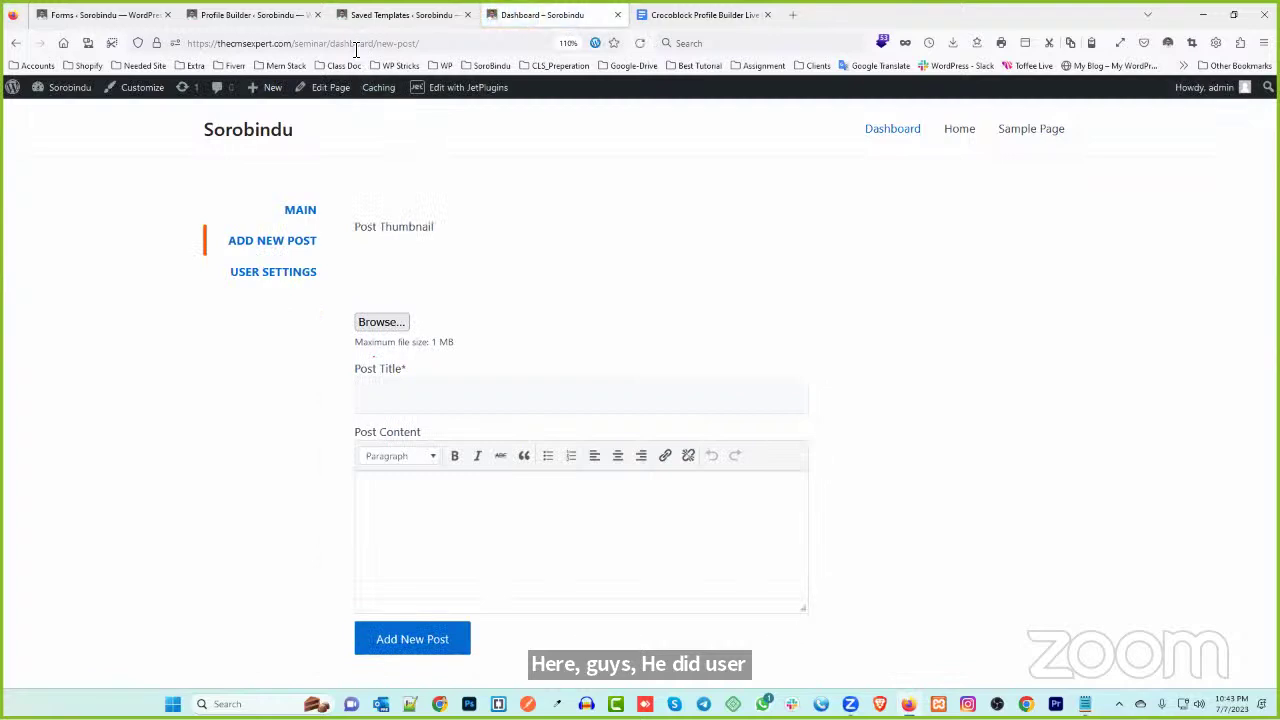
drag(378, 43, 492, 44)
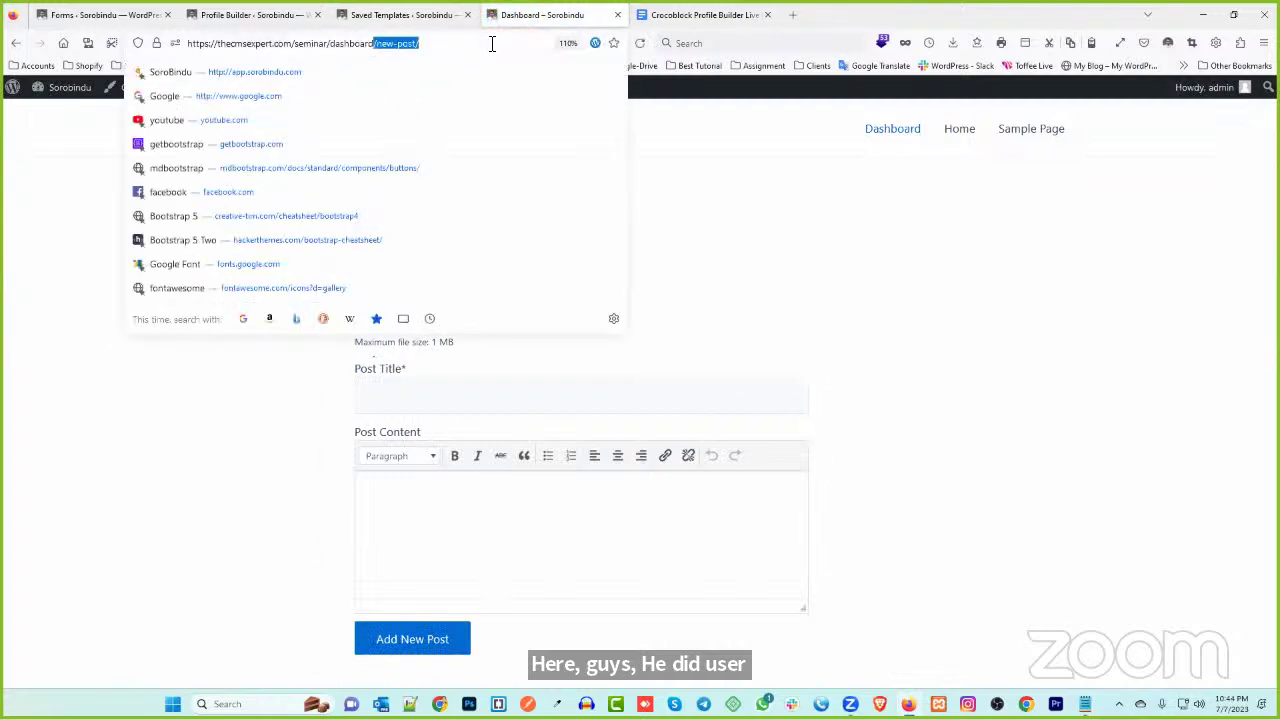
key(BackSpace)
key(Return)
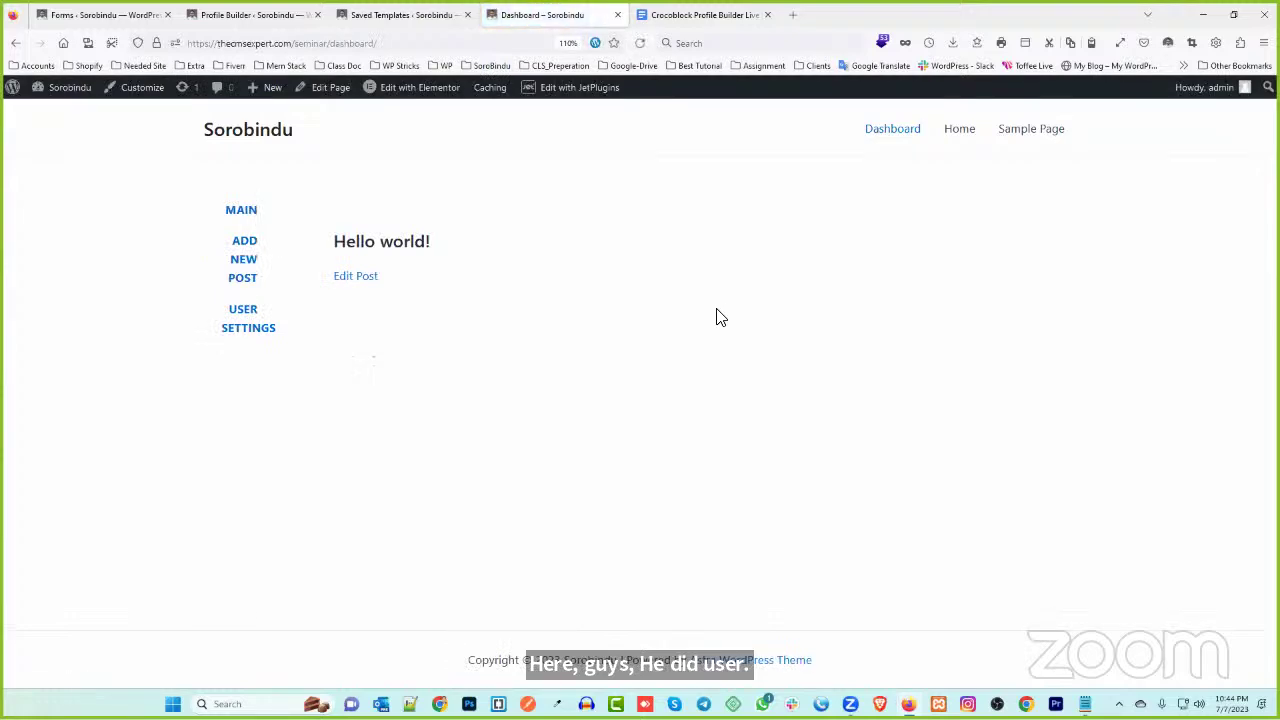
click(243, 268)
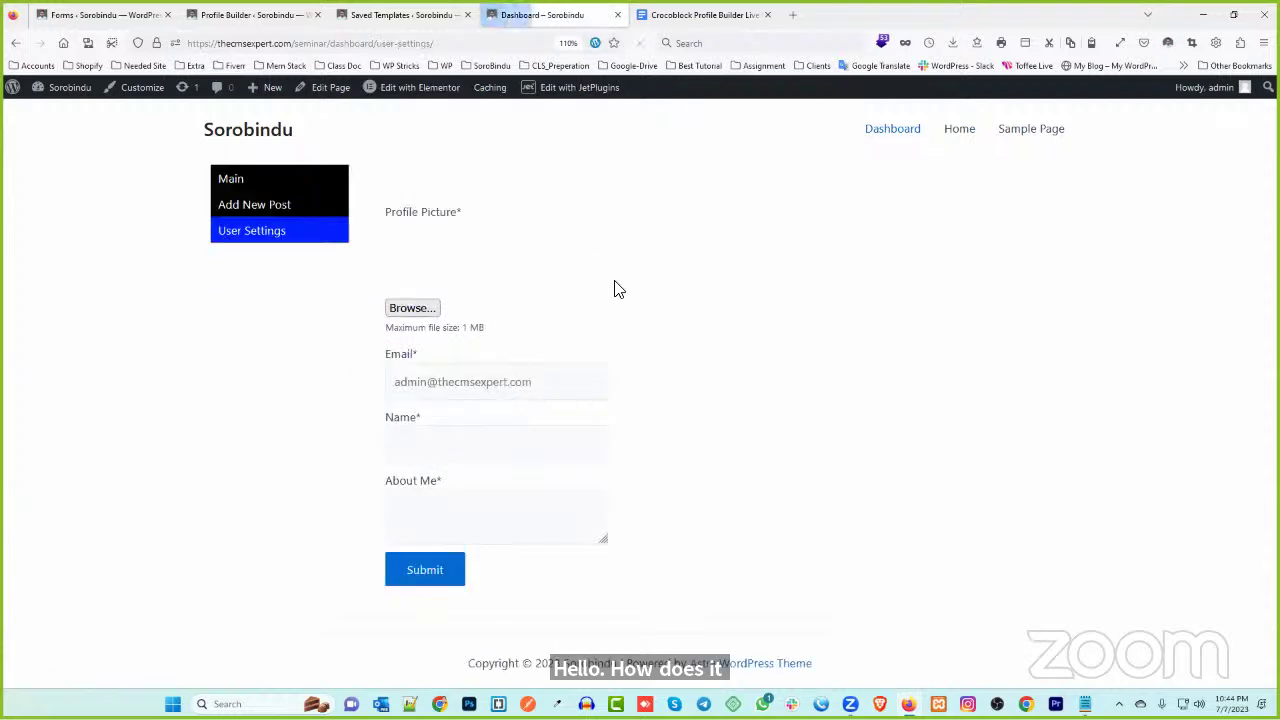
- Purge the whole site cache and reload the live User Settings page
click(400, 14)
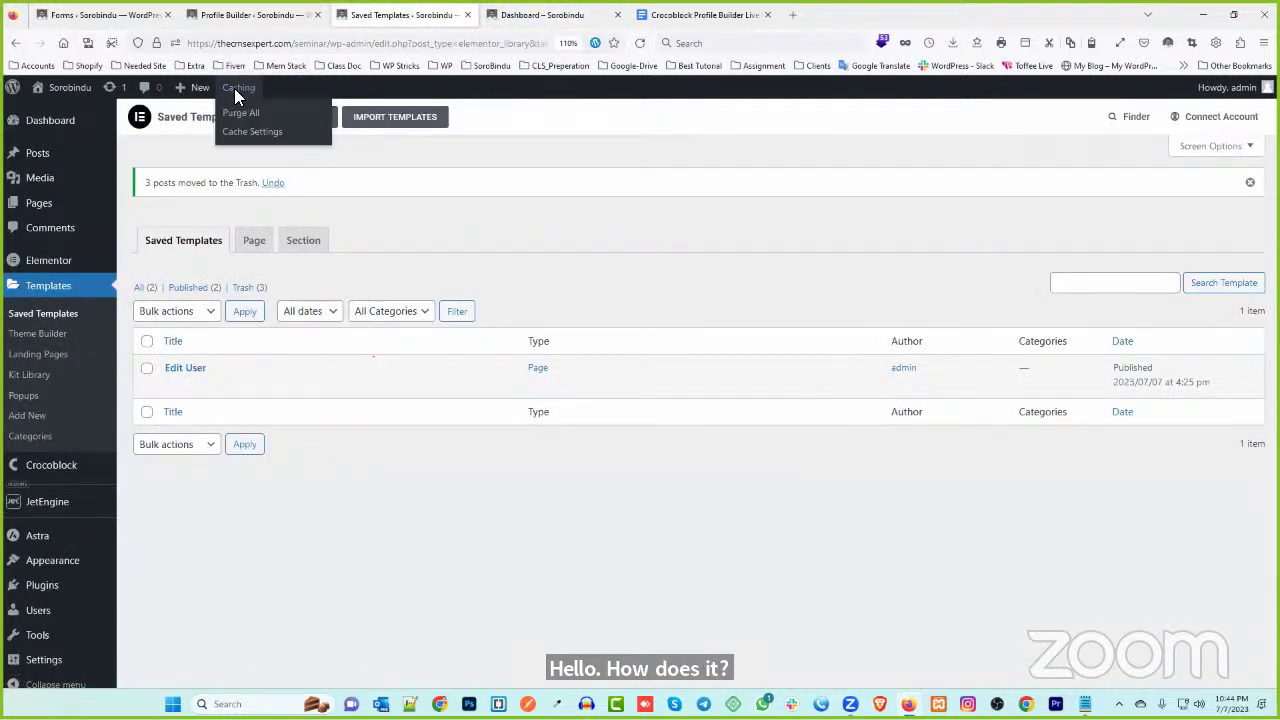
click(252, 115)
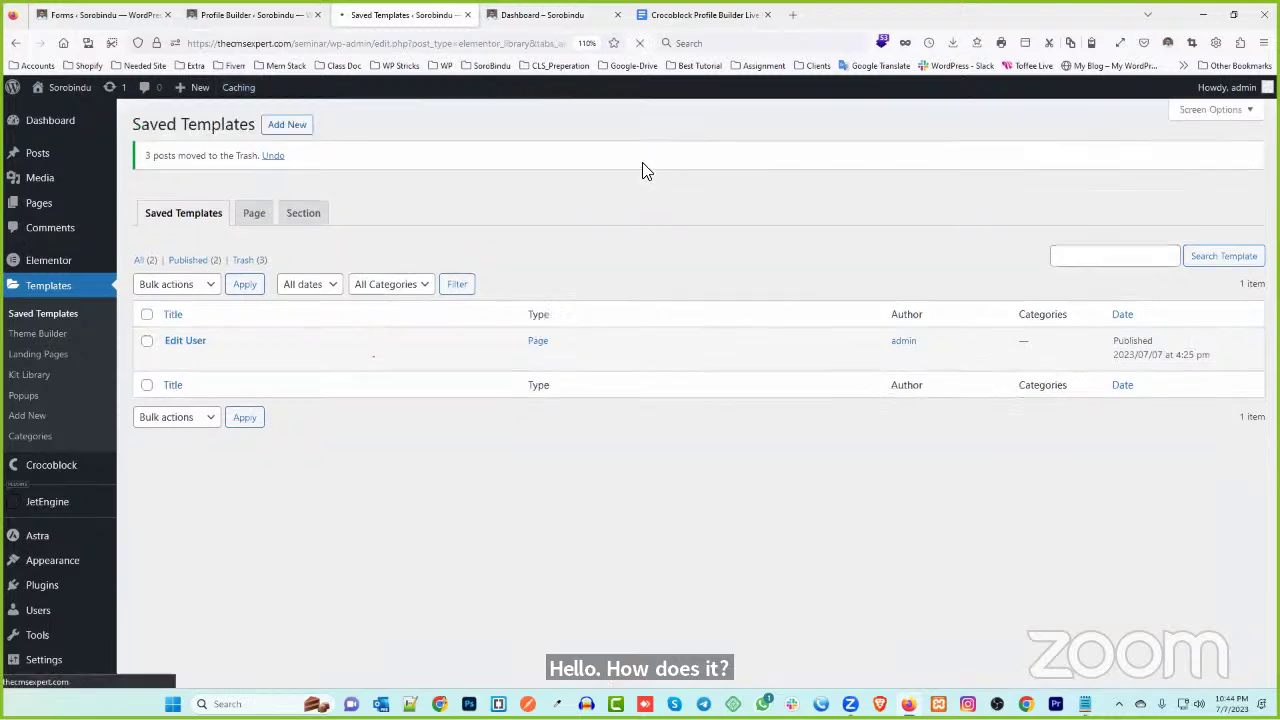
click(535, 14)
click(640, 43)
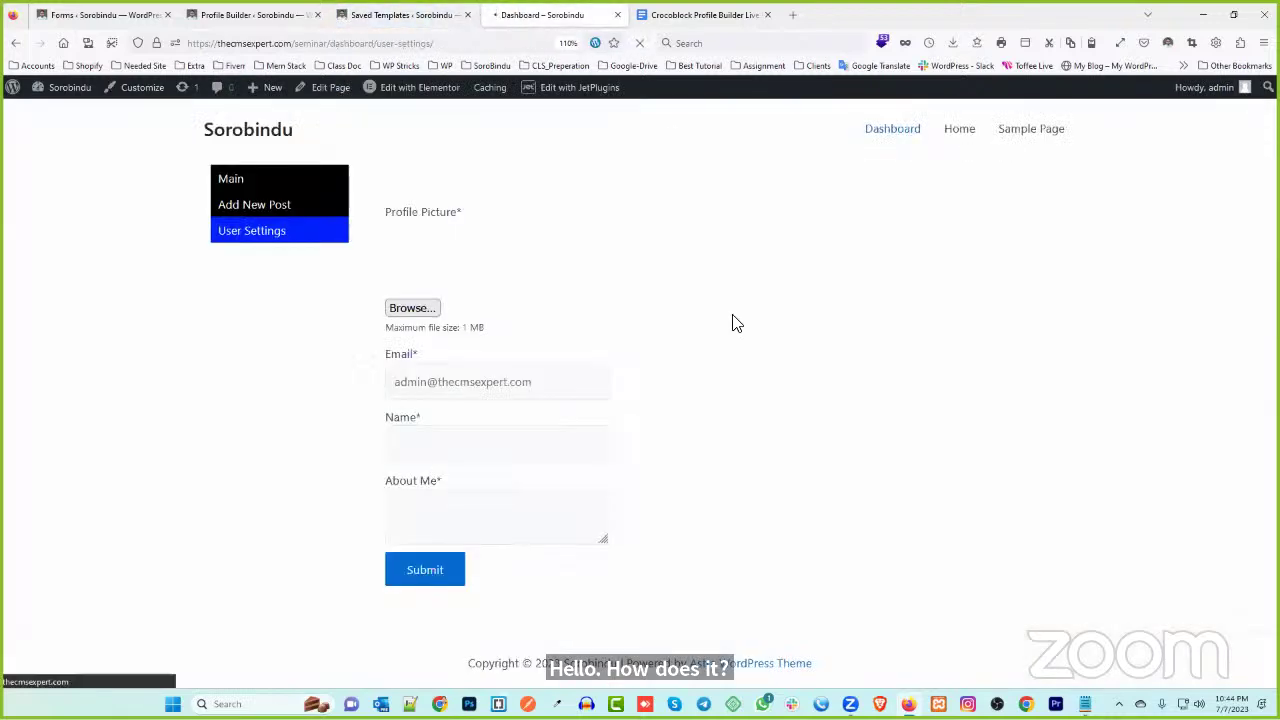
- Open the Account Page settings of the JetEngine Profile Builder in a separate browser tab
click(405, 15)
scroll(42, 448, down, 1)
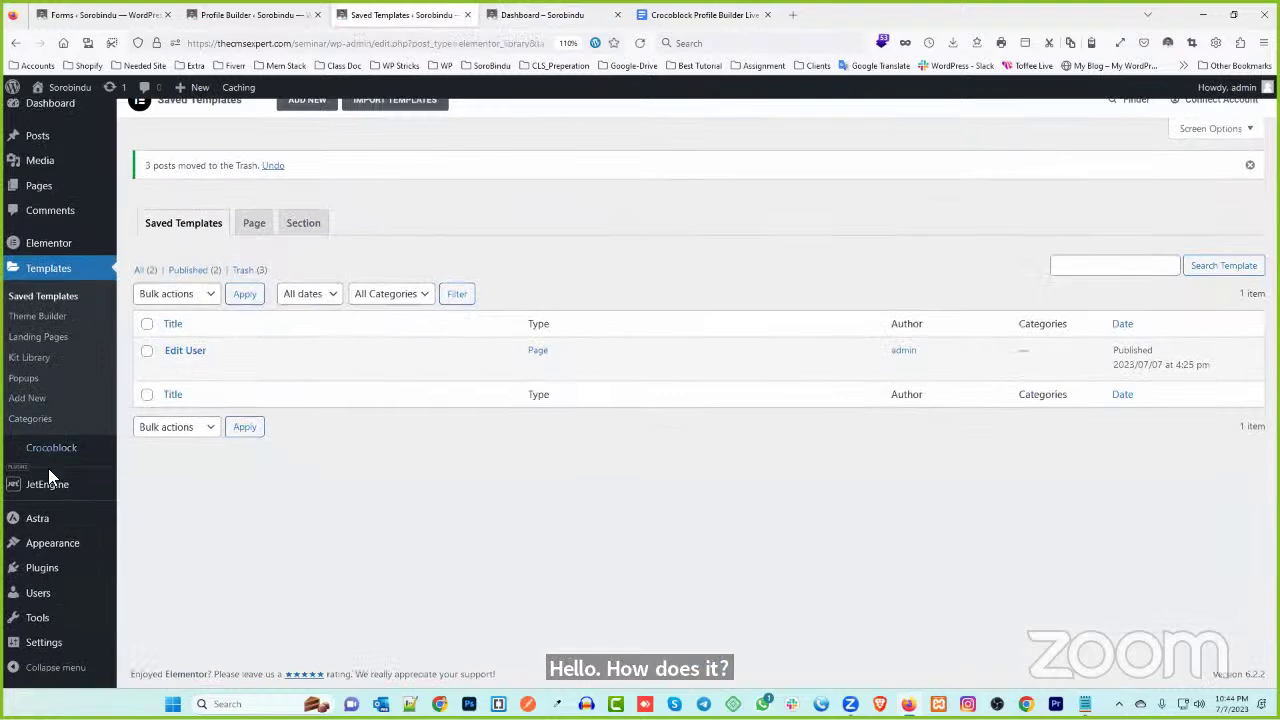
mouse_move(57, 489)
middle_click(157, 594)
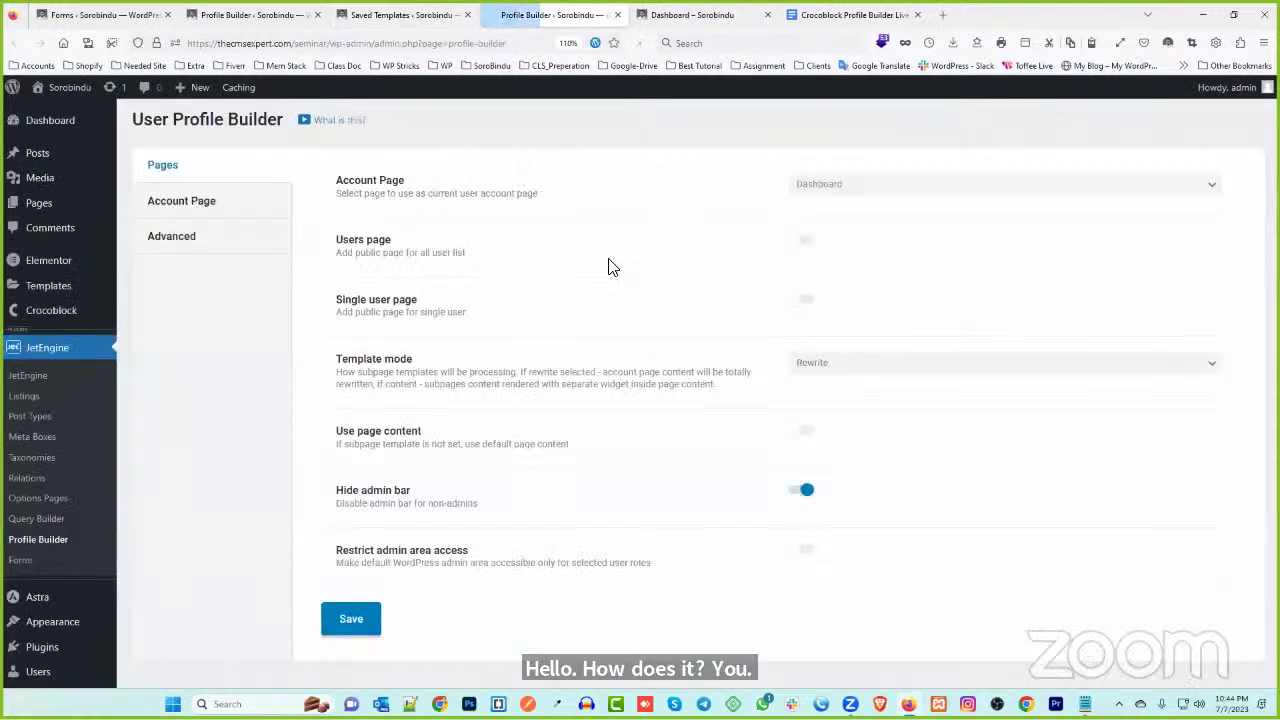
click(195, 202)
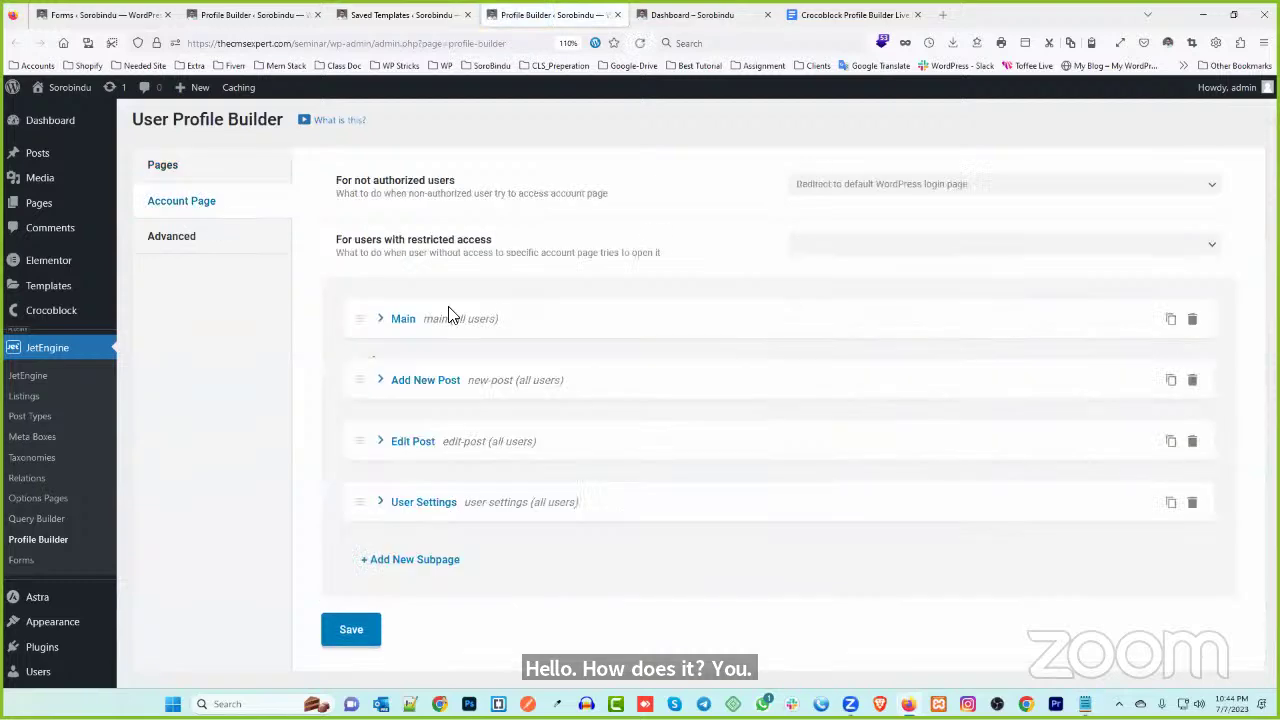
- Delete the Add New Post subpage from the account page's subpage list
click(376, 380)
scroll(797, 428, down, 3)
scroll(902, 340, up, 2)
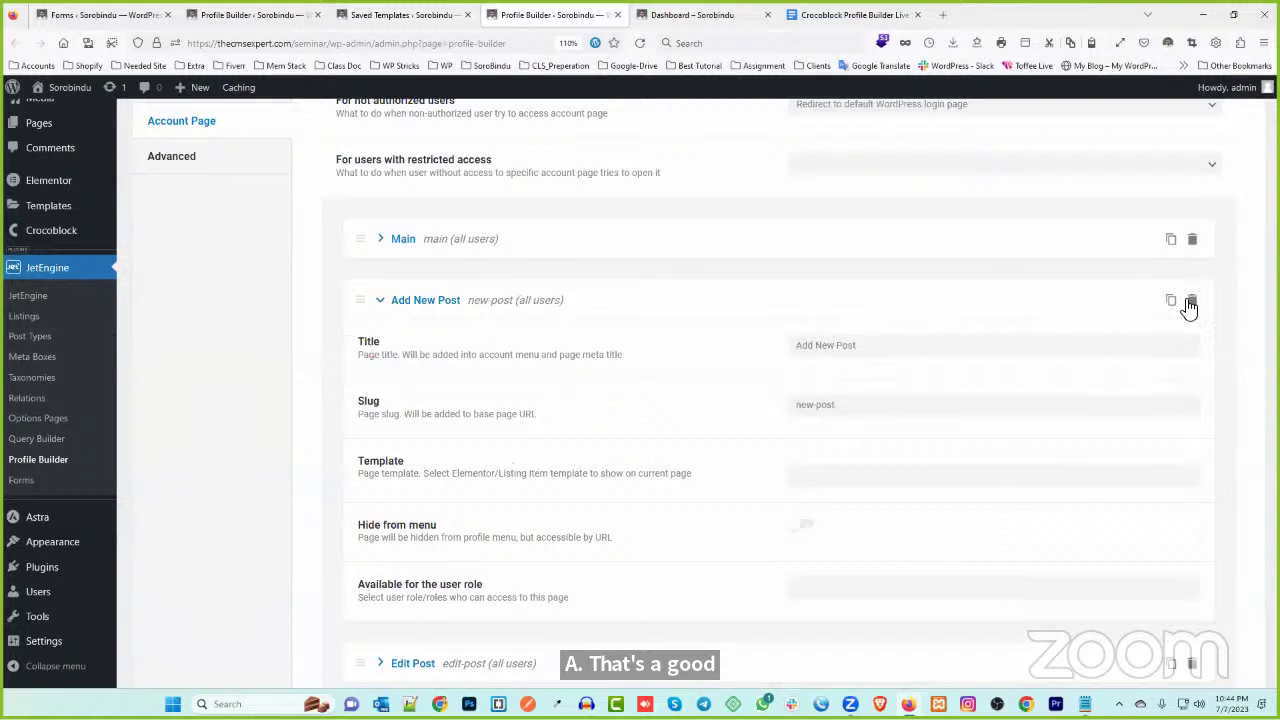
click(1190, 302)
click(1185, 279)
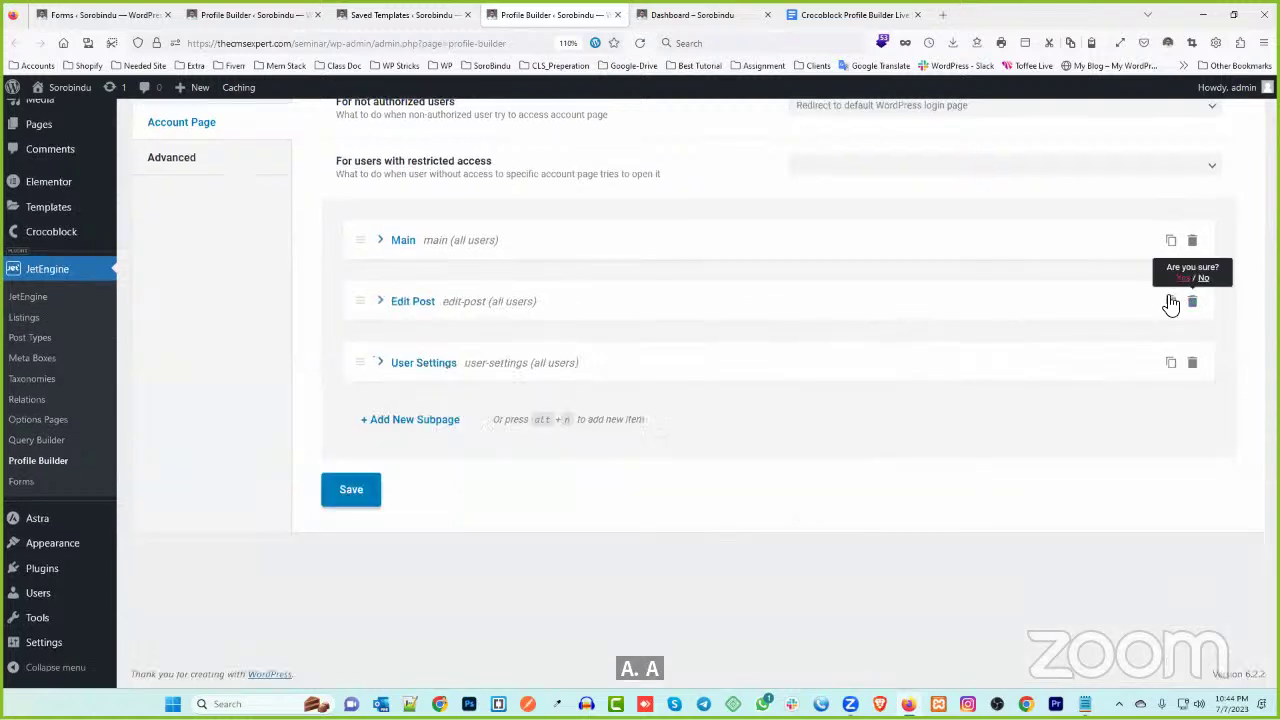
- Delete the Edit Post and User Settings subpages from the account page and save the settings
click(1184, 280)
click(1191, 303)
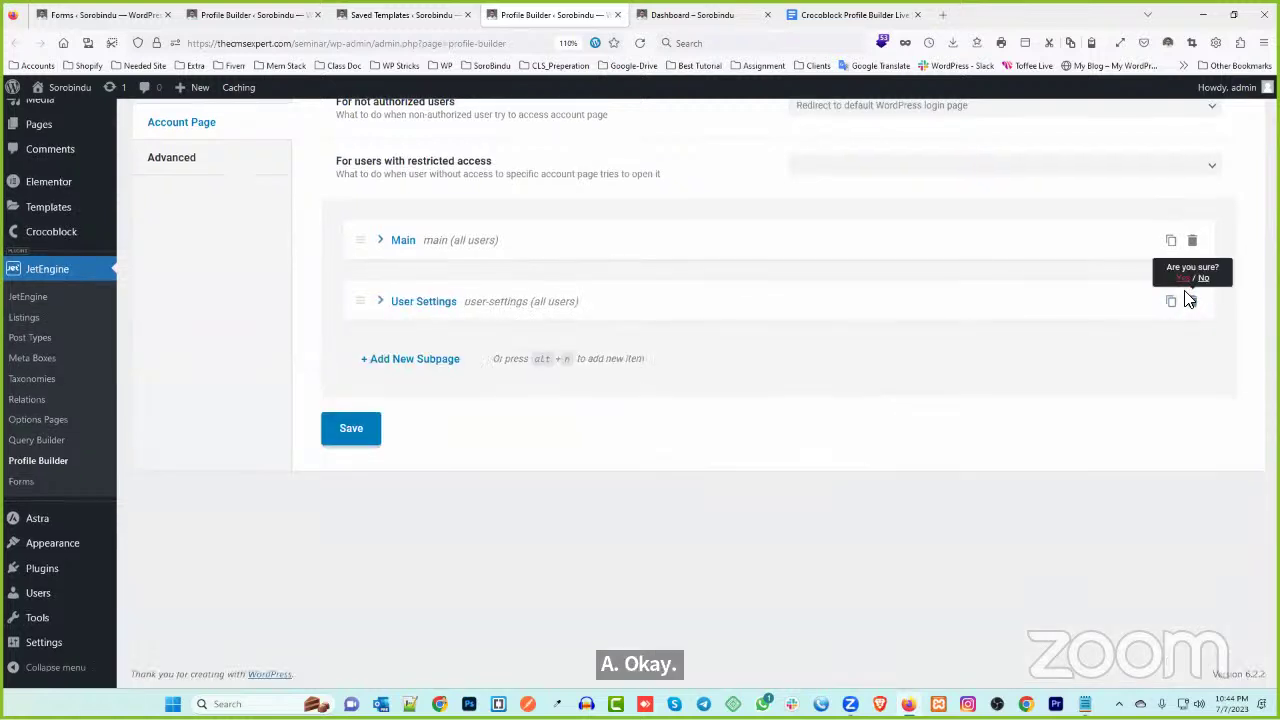
click(1184, 280)
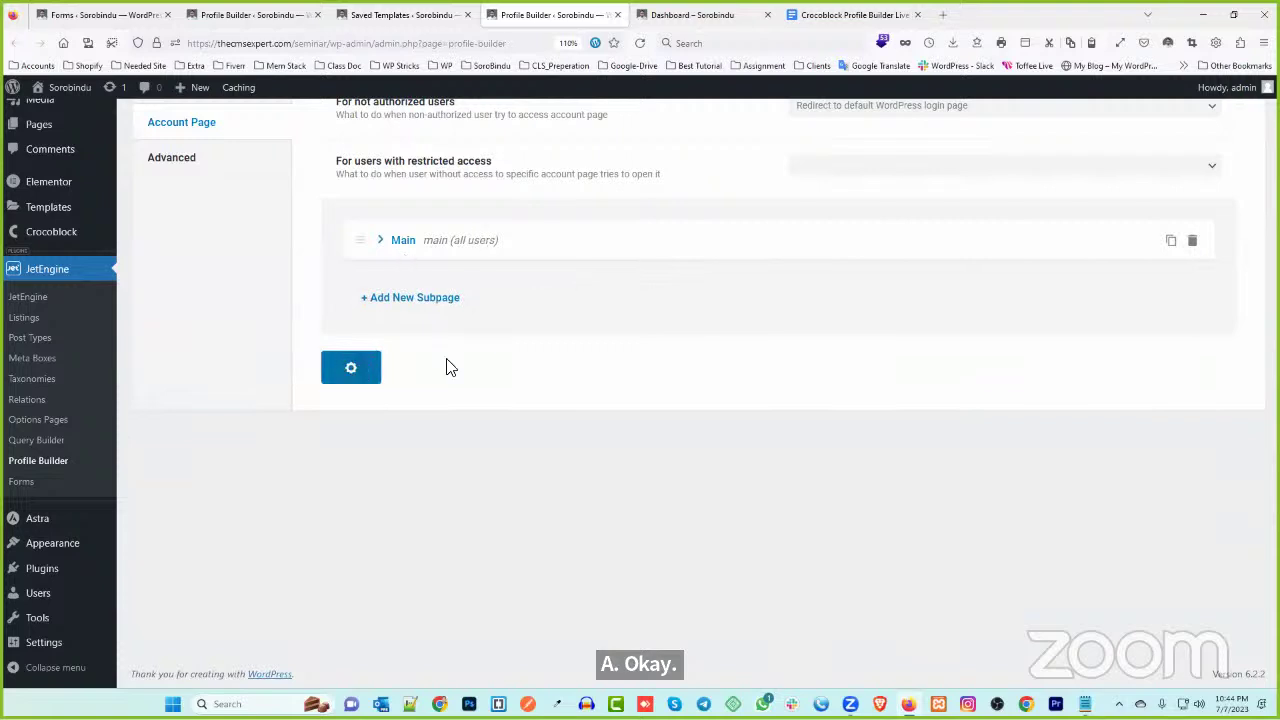
click(350, 367)
- Load the live site's base dashboard URL without the user-settings part to check the account menu
click(715, 25)
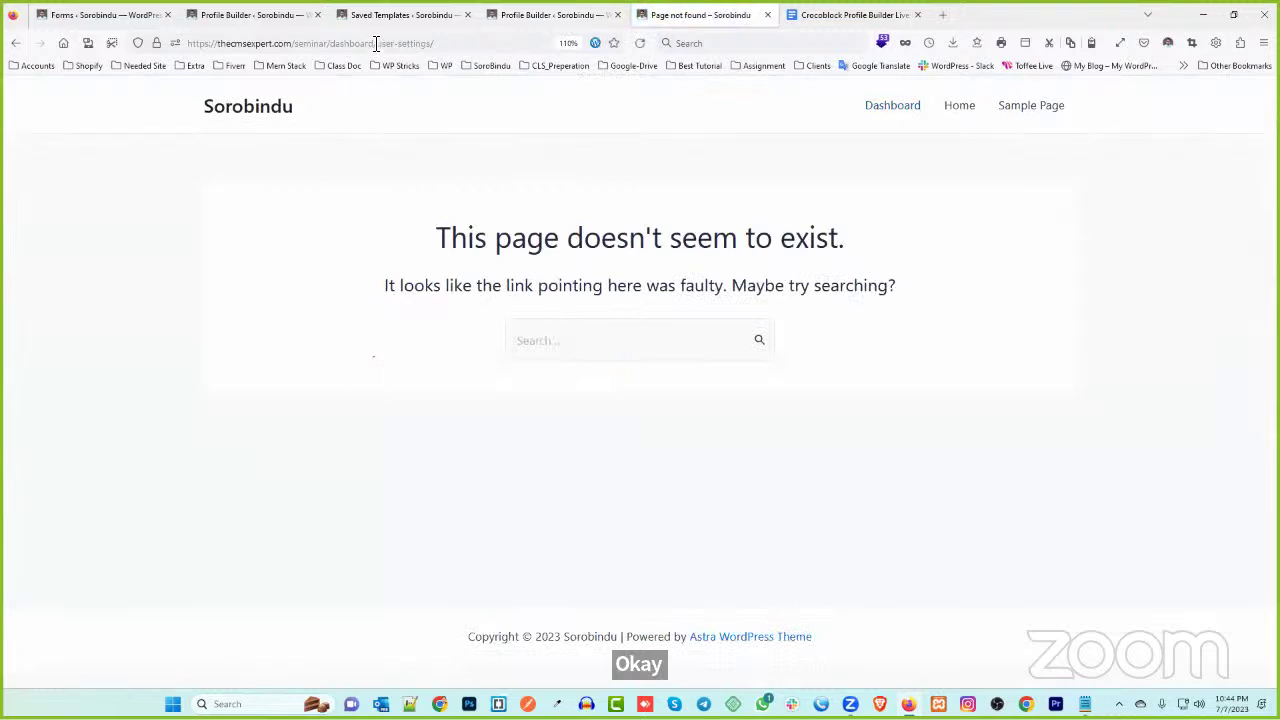
drag(376, 43, 510, 49)
key(BackSpace)
key(Return)
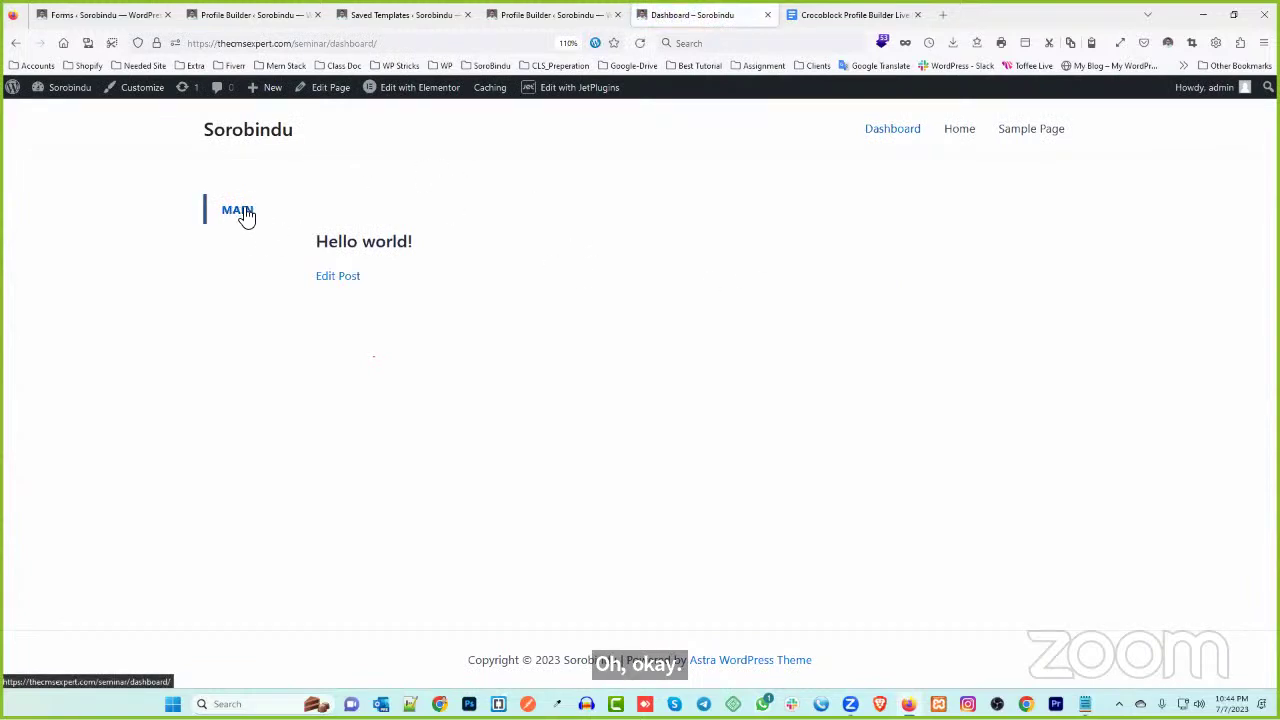
- Inspect the Main subpage's title, slug and template settings, and compare them with the live dashboard
click(553, 14)
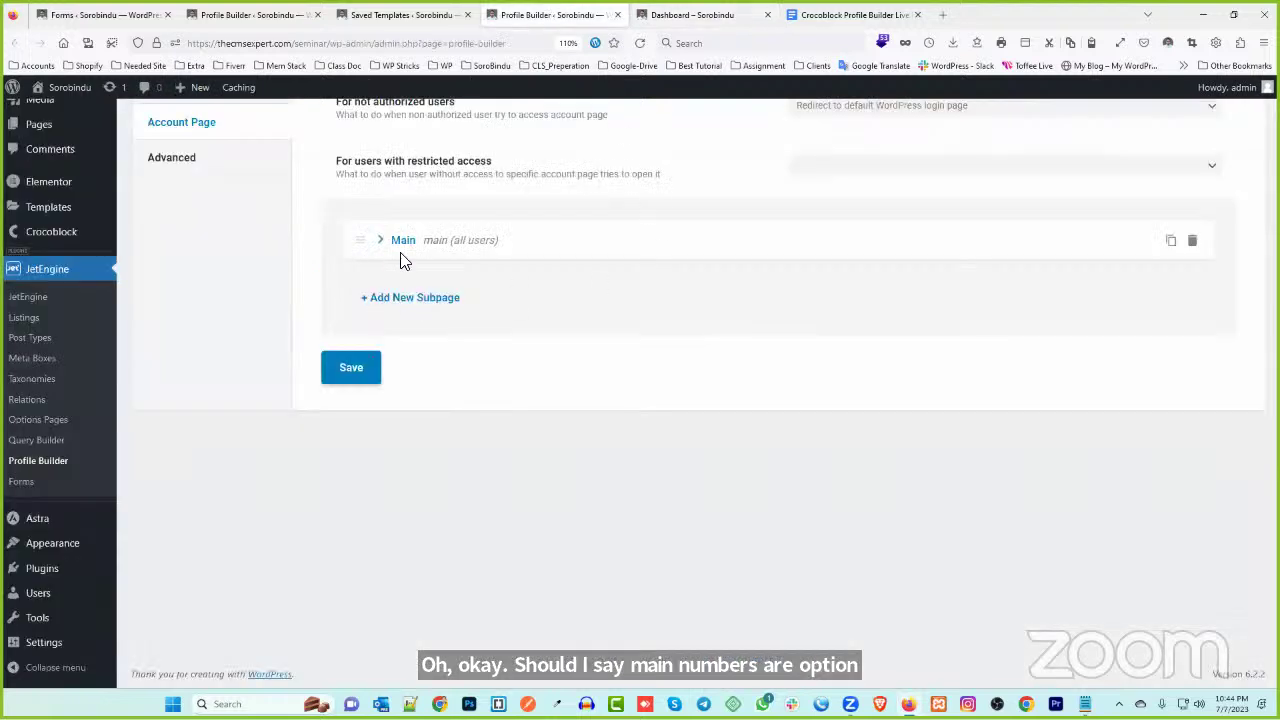
scroll(429, 243, up, 2)
click(422, 327)
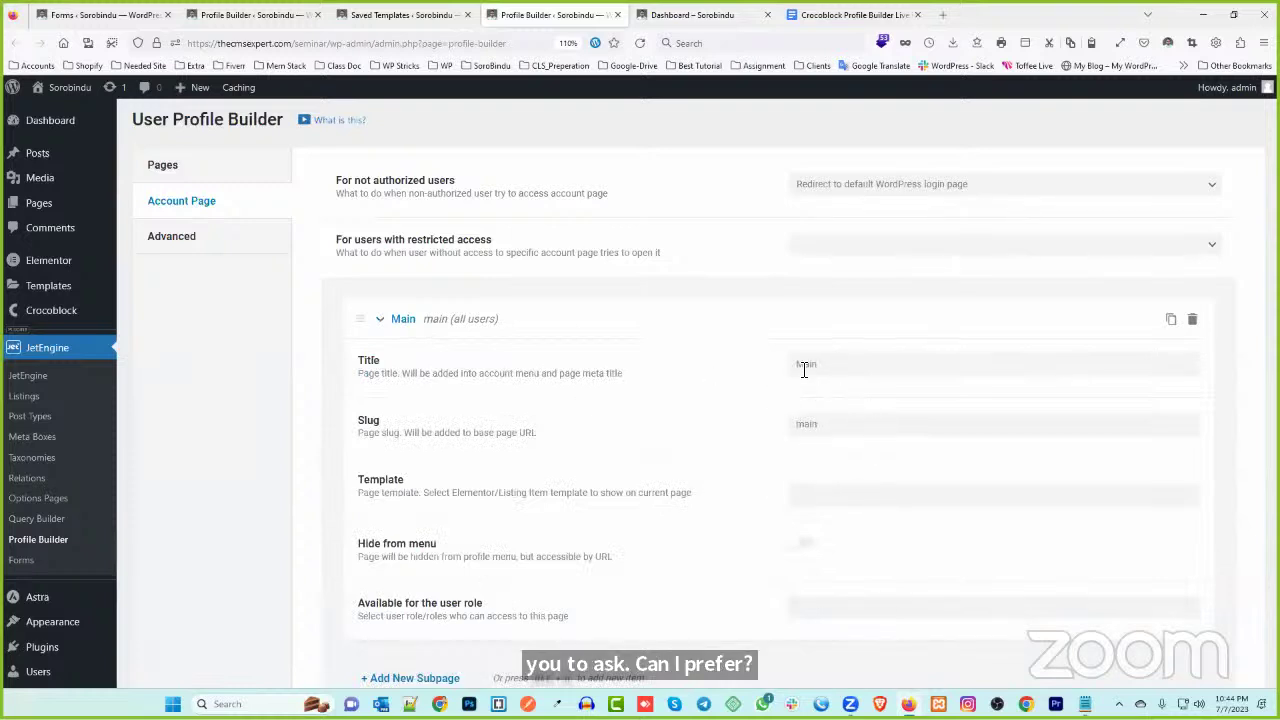
click(380, 318)
click(690, 14)
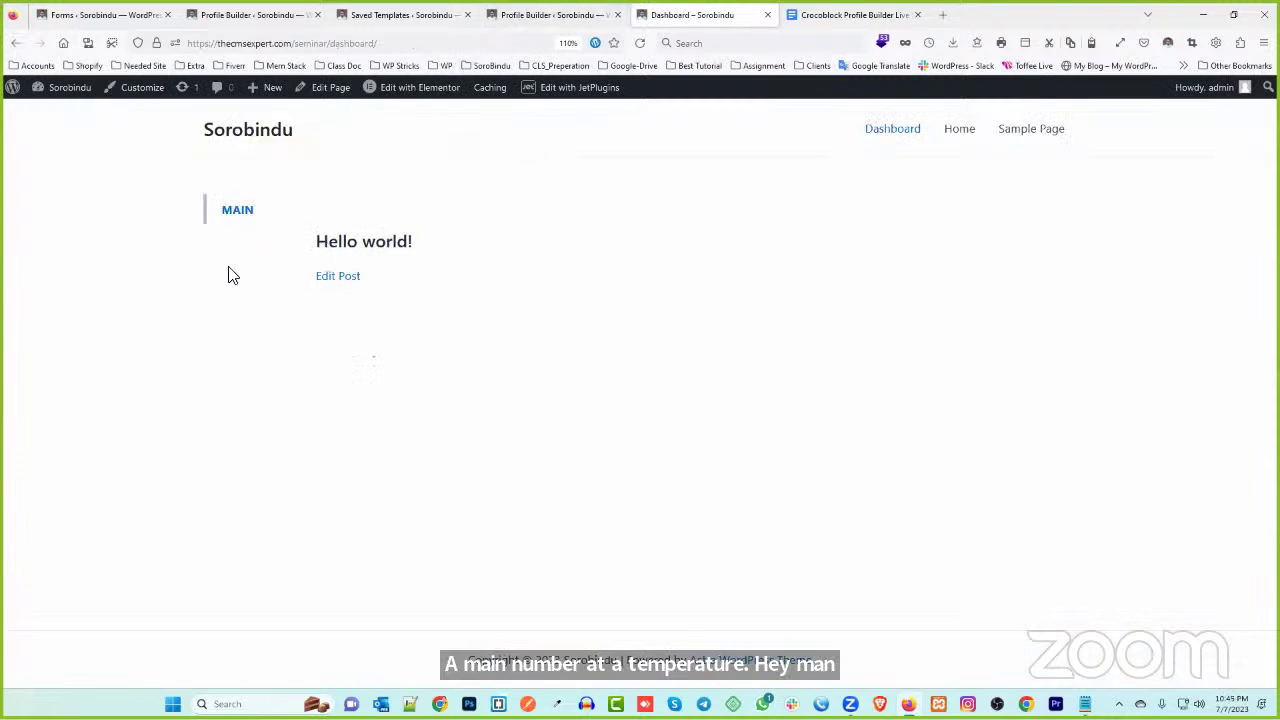
- Compare the saved Edit User template, the account page's subpage list and the live dashboard
click(388, 12)
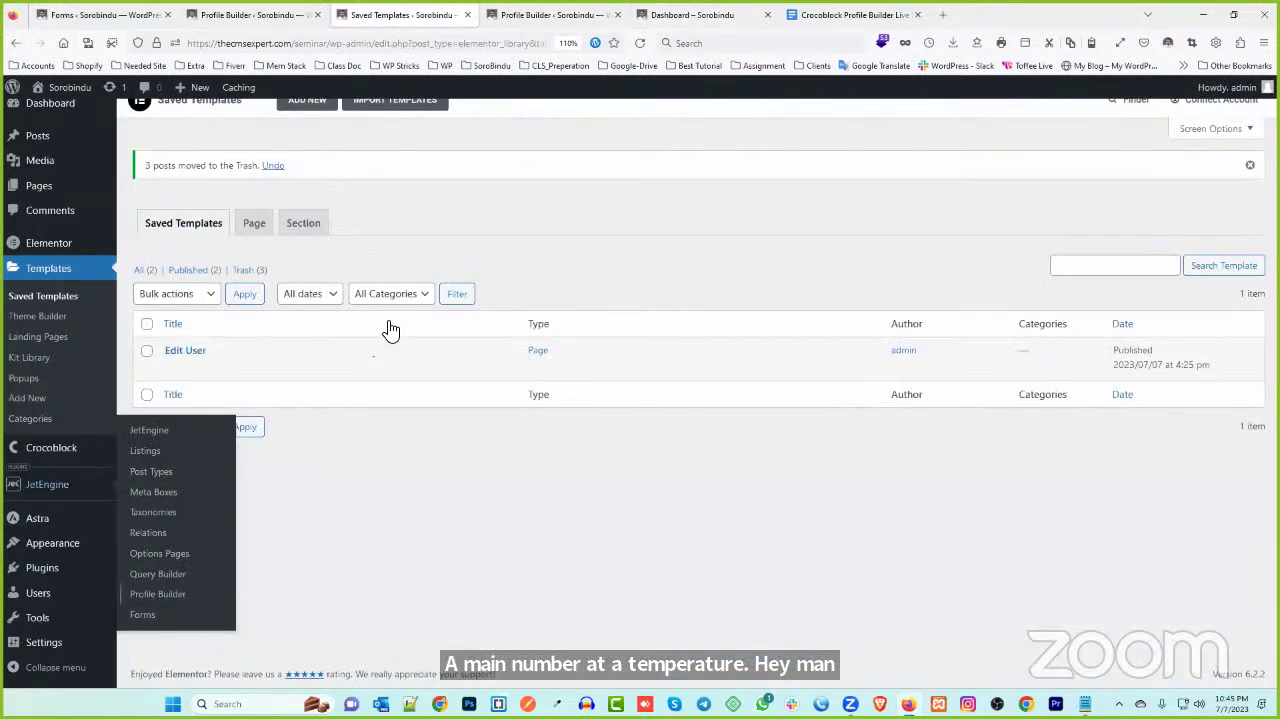
mouse_move(212, 368)
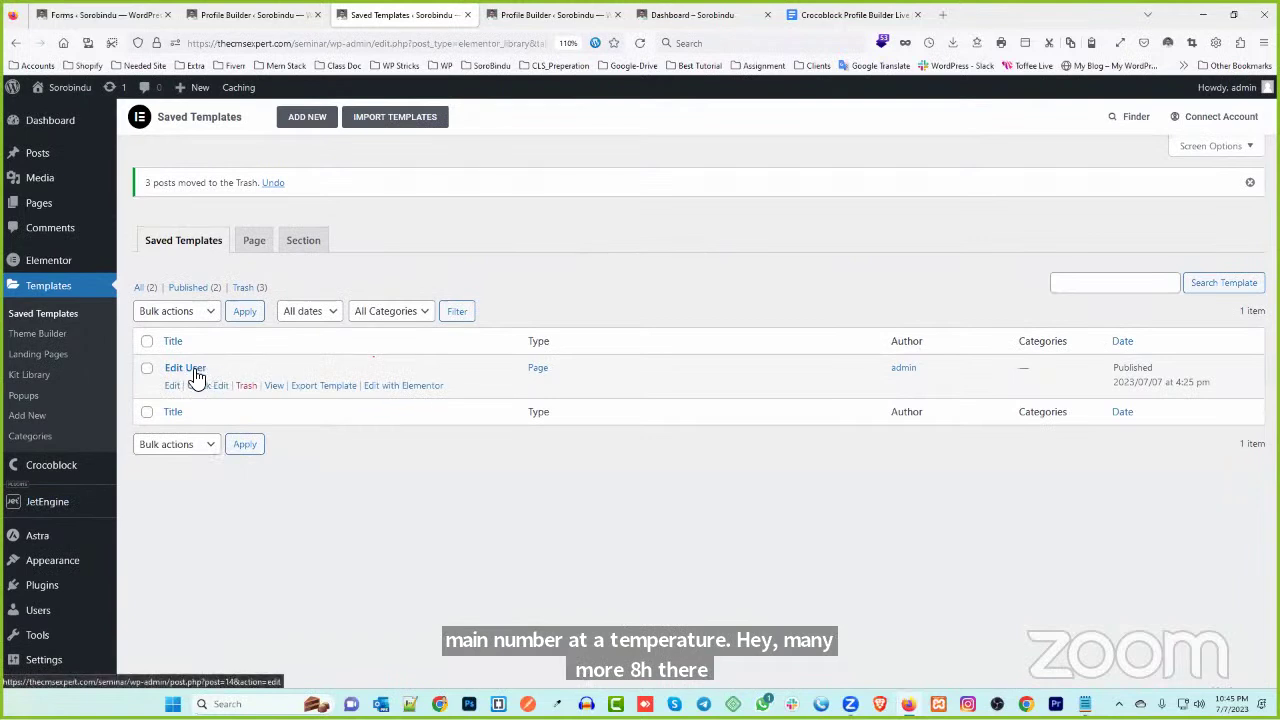
click(672, 14)
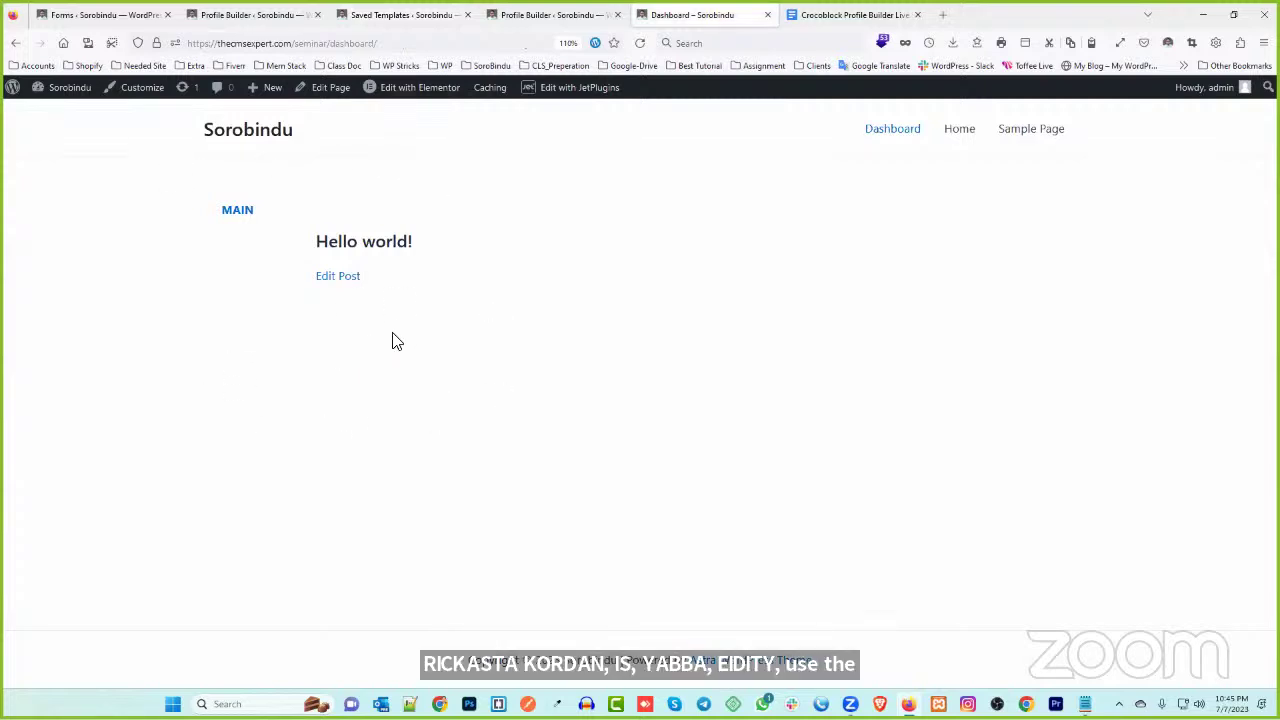
click(400, 14)
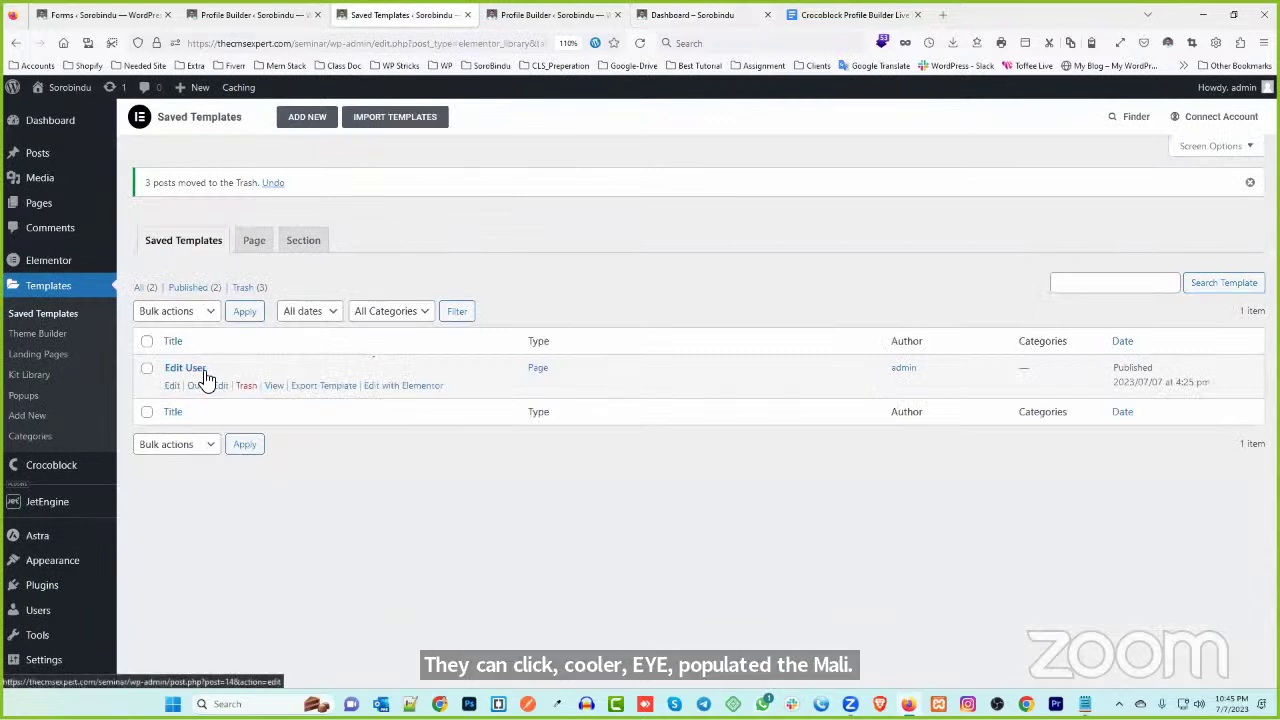
click(535, 12)
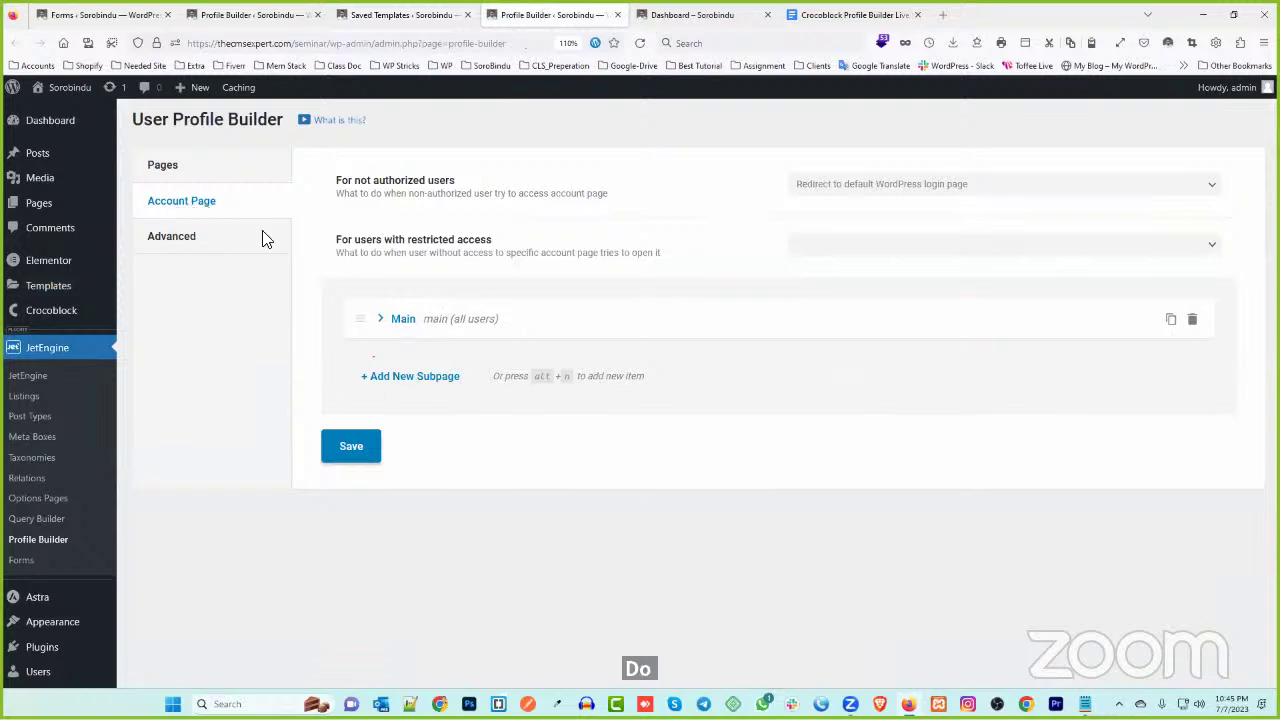
click(690, 14)
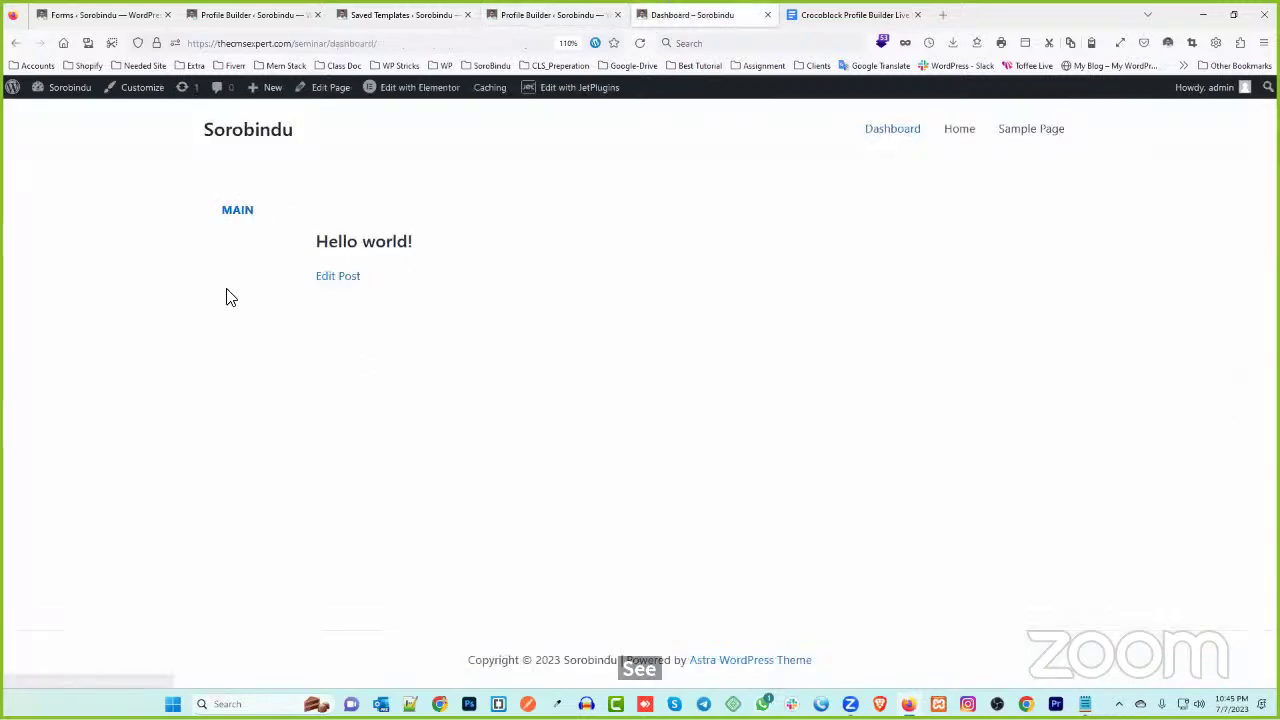
- Add a new account page subpage titled "Update User" in the Profile Builder
click(524, 14)
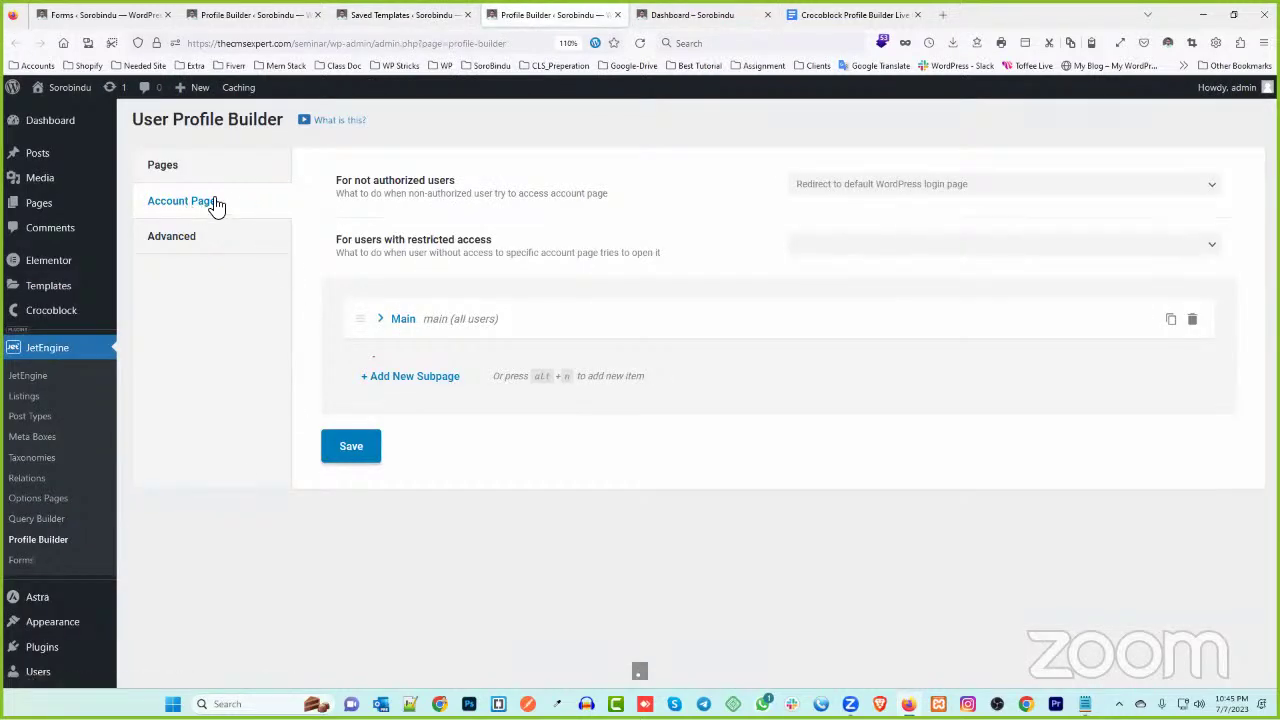
click(415, 378)
click(827, 429)
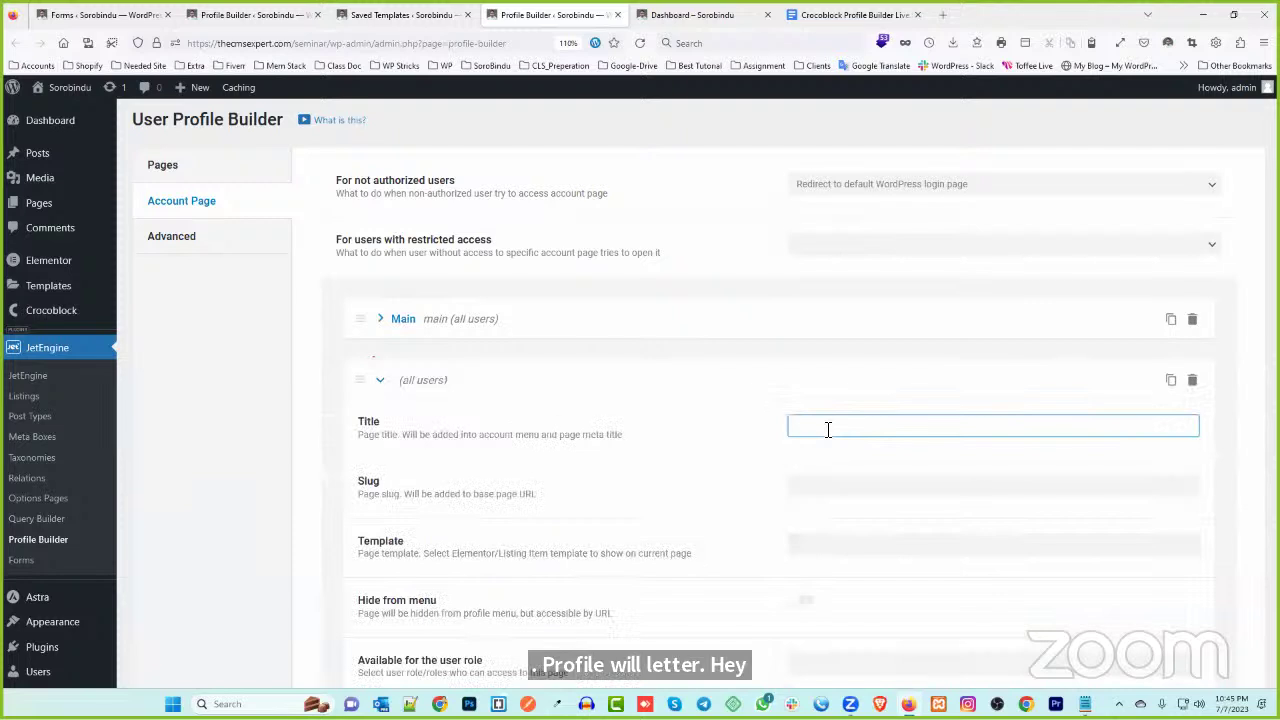
text(Update User)
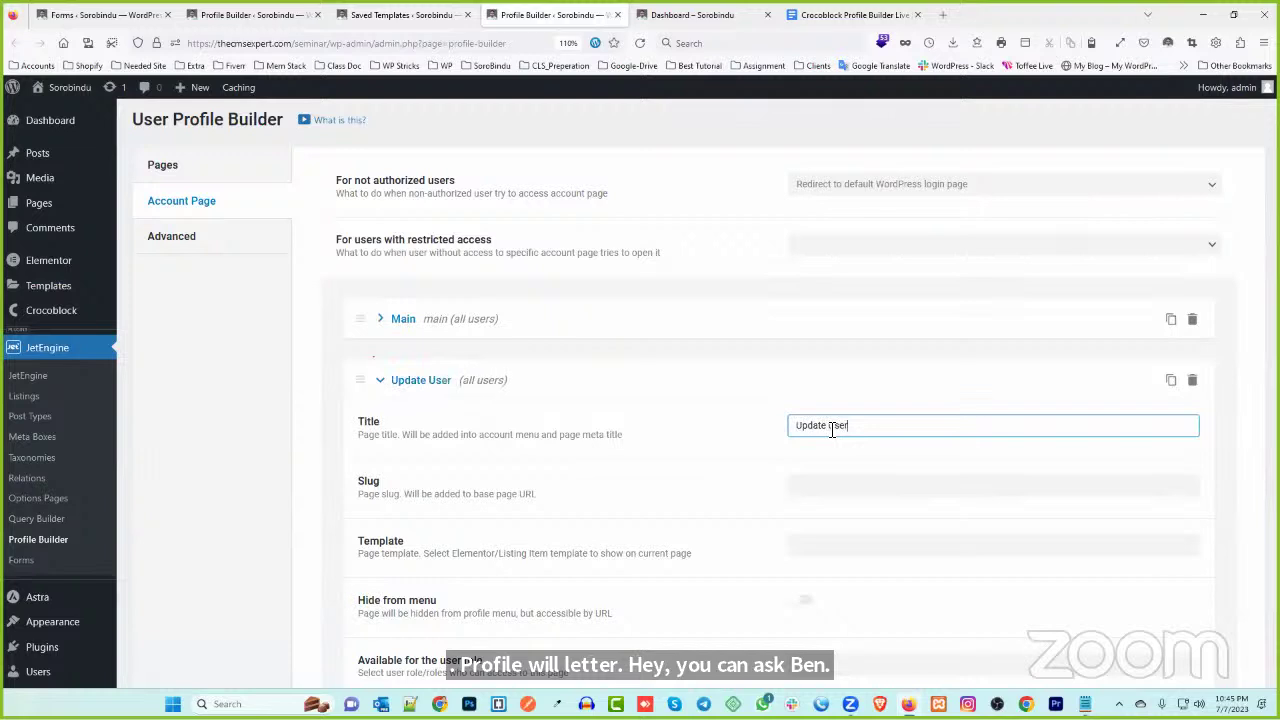
click(760, 399)
scroll(732, 412, down, 2)
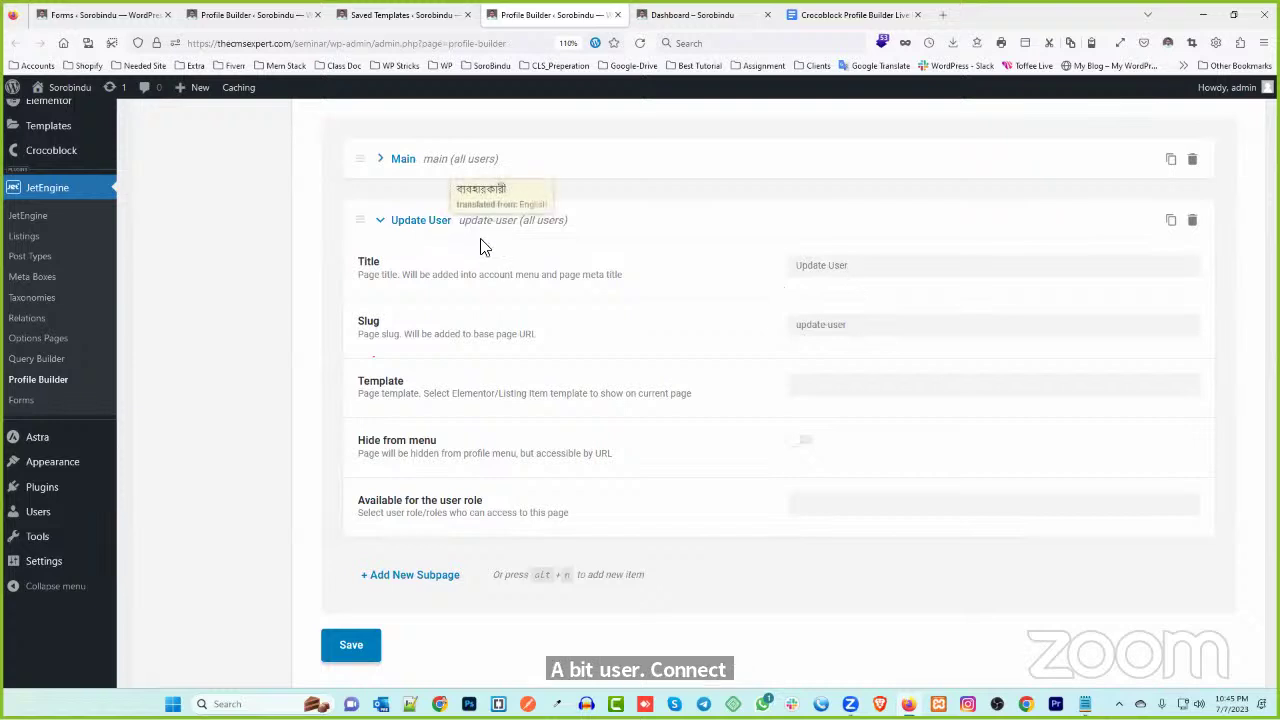
- Assign the Edit User template to the Update User subpage and save the account page settings
click(400, 14)
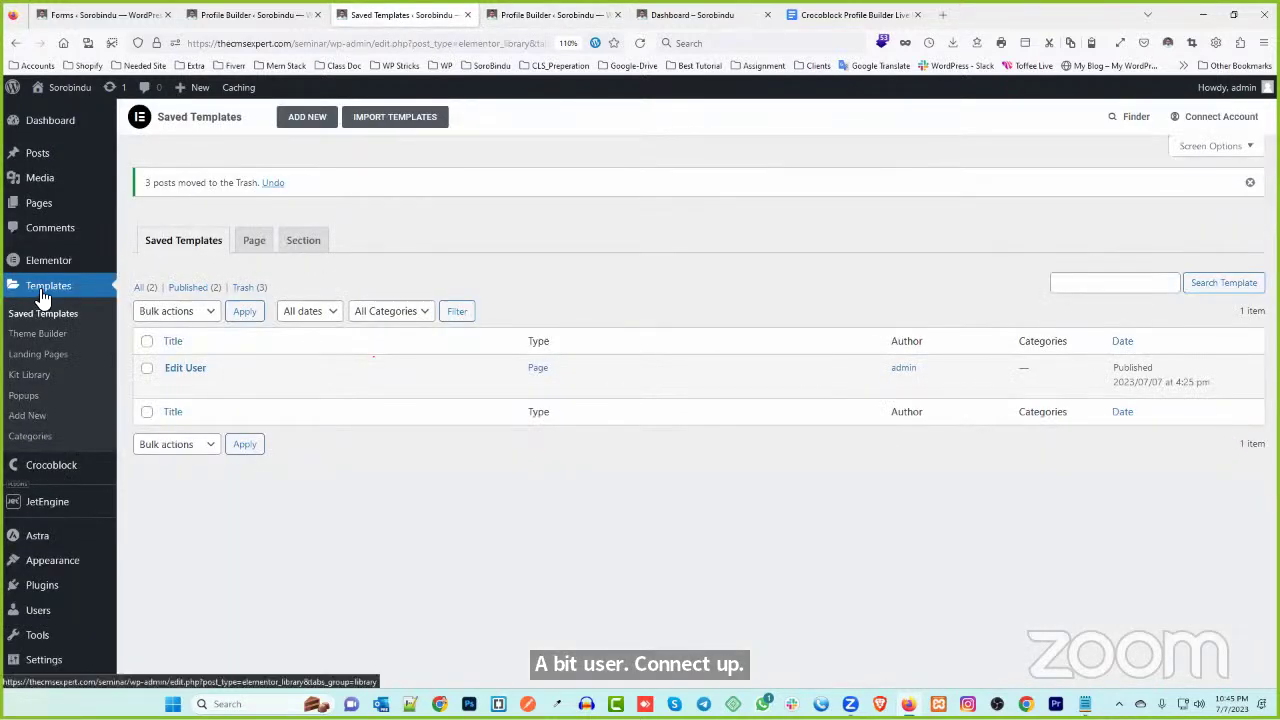
click(545, 14)
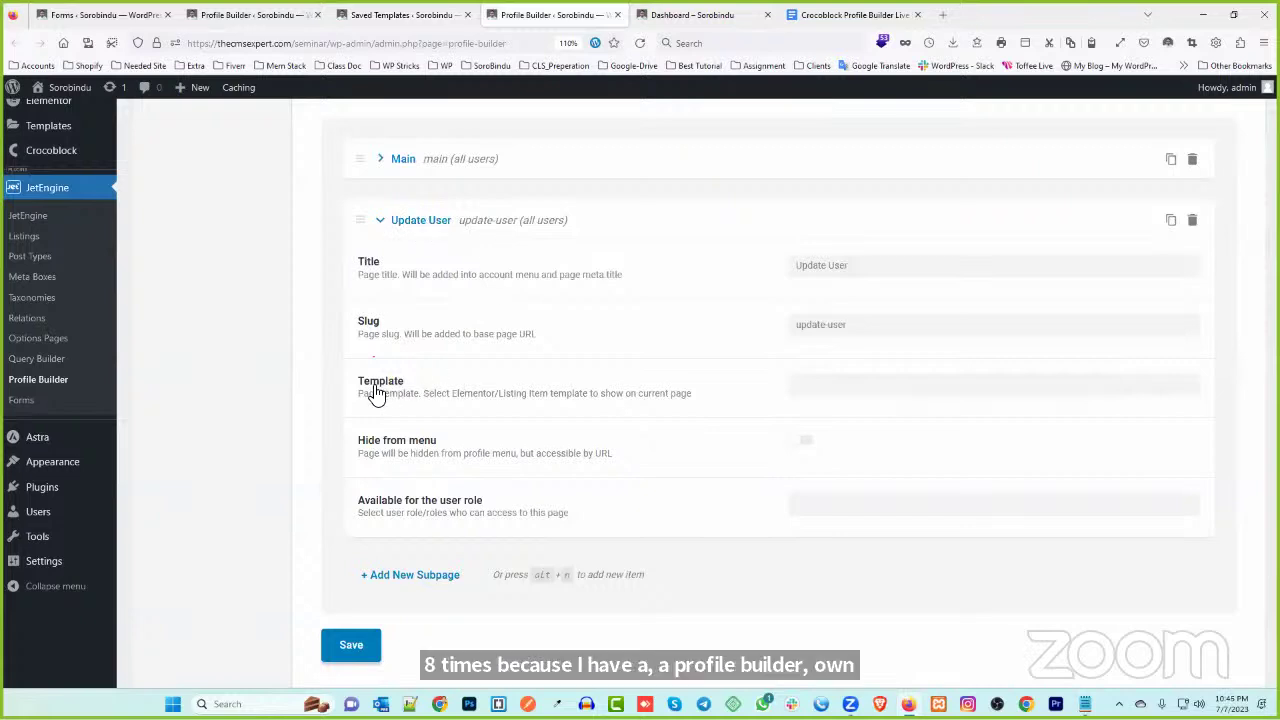
click(812, 380)
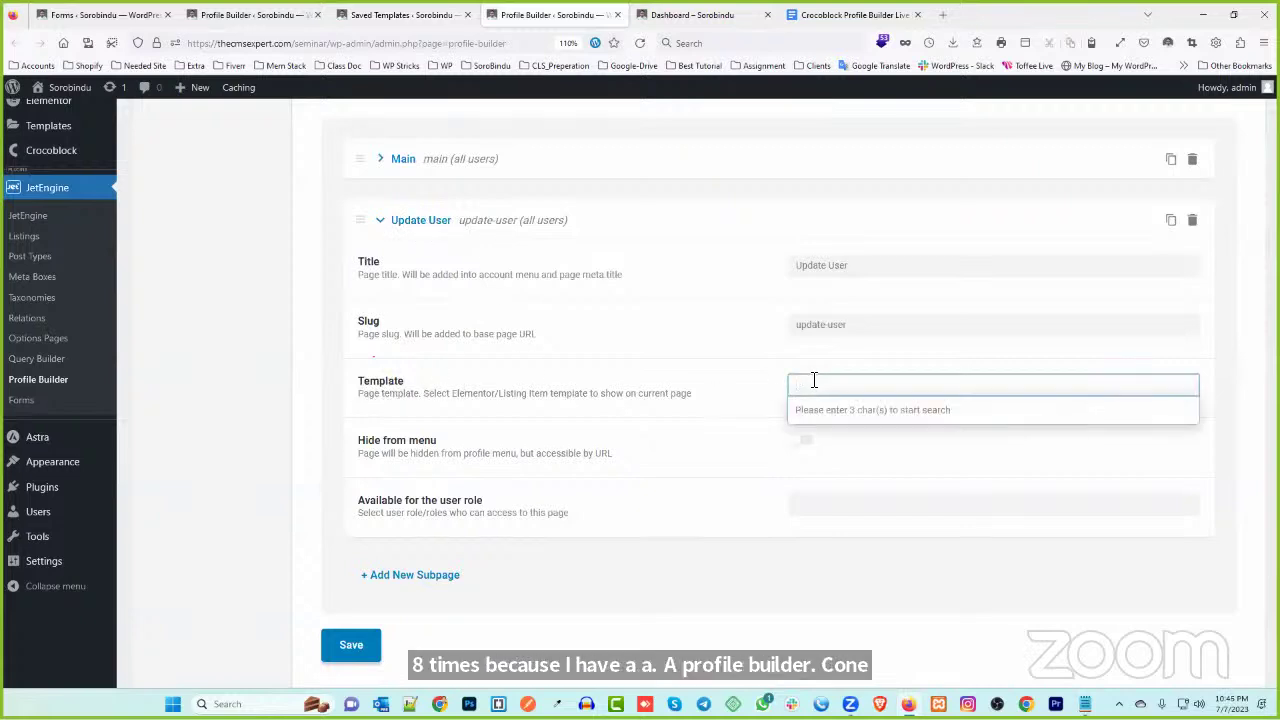
text(edi)
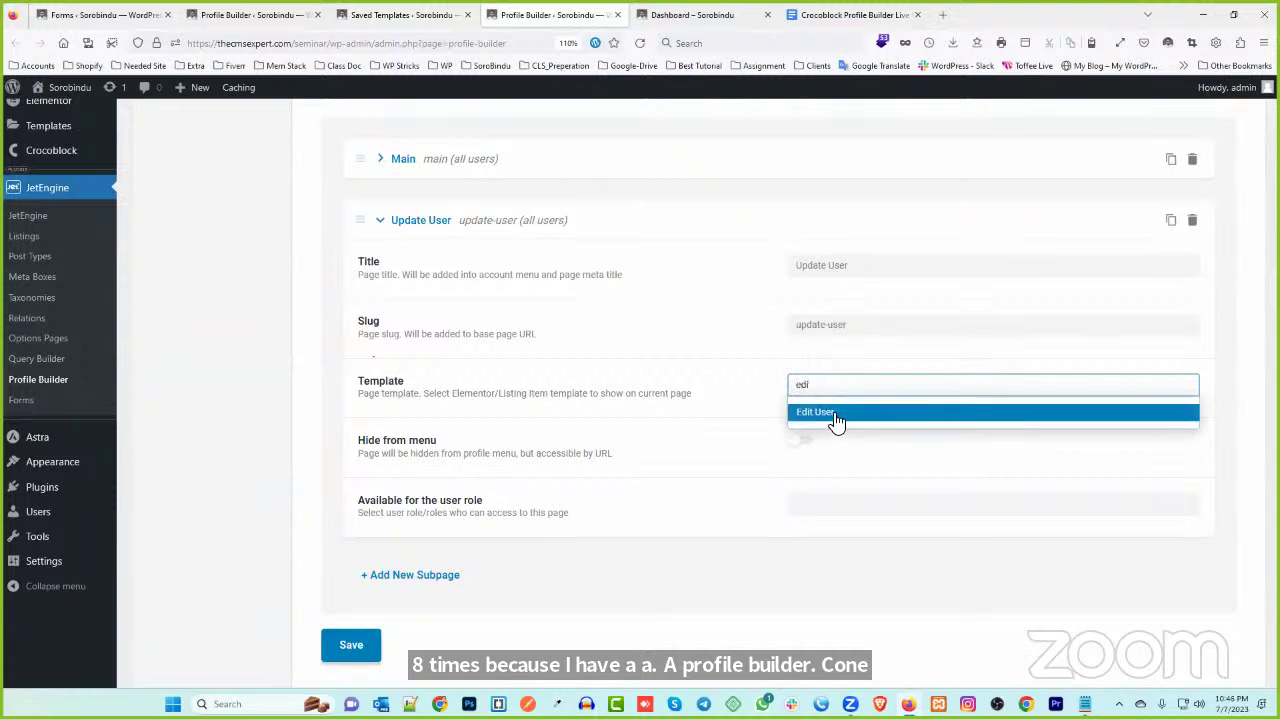
click(836, 420)
click(400, 14)
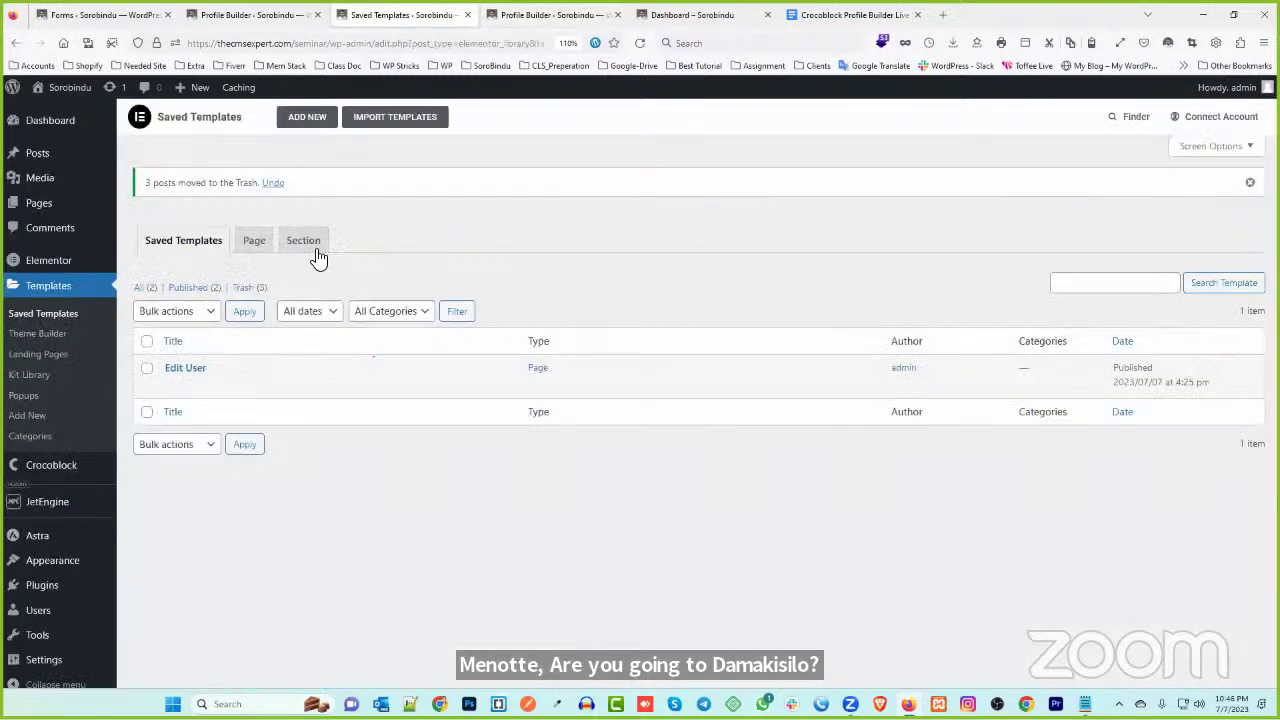
mouse_move(200, 388)
click(545, 14)
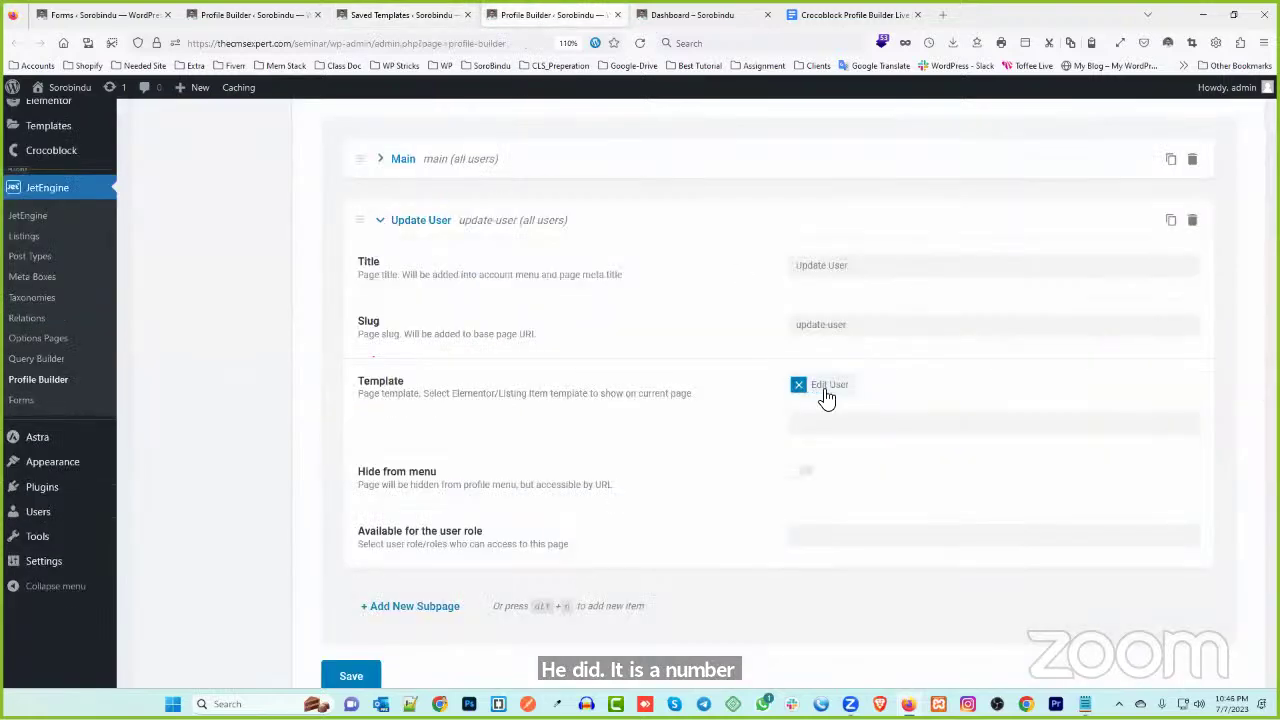
scroll(487, 441, down, 1)
click(351, 580)
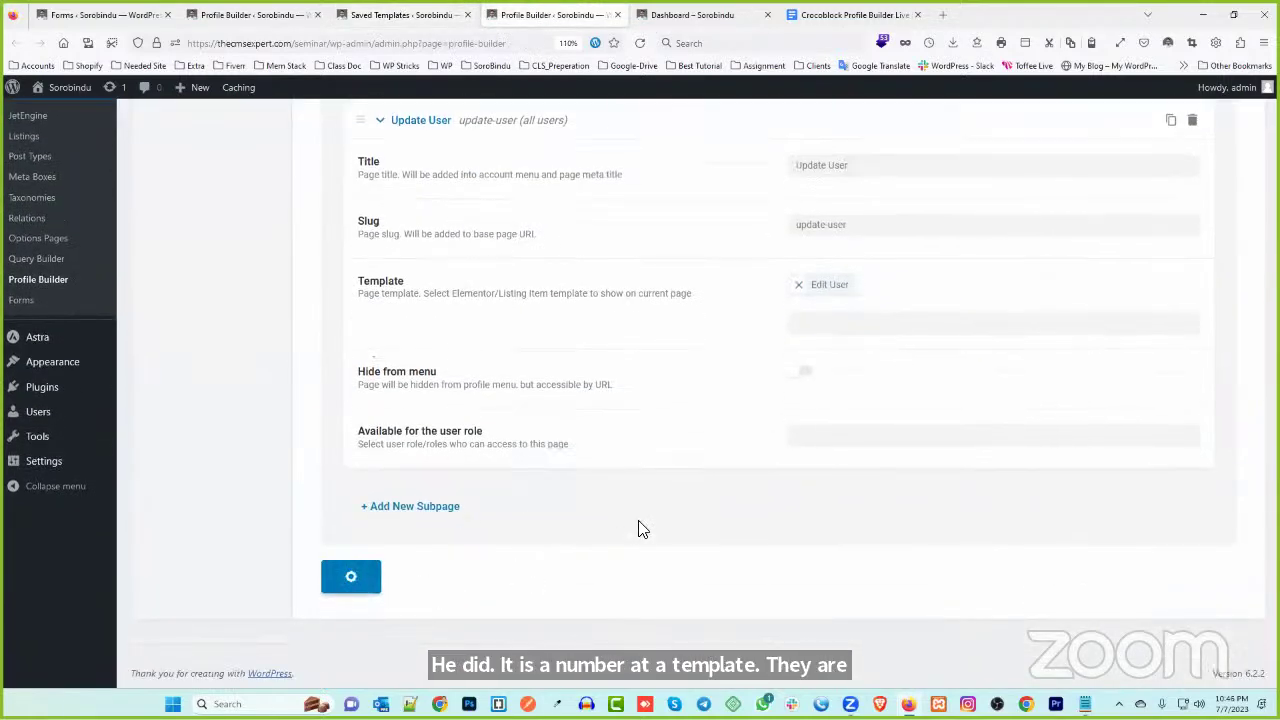
- Reload the live dashboard and open its Update User subpage to check the styled menu and form
click(684, 14)
click(640, 43)
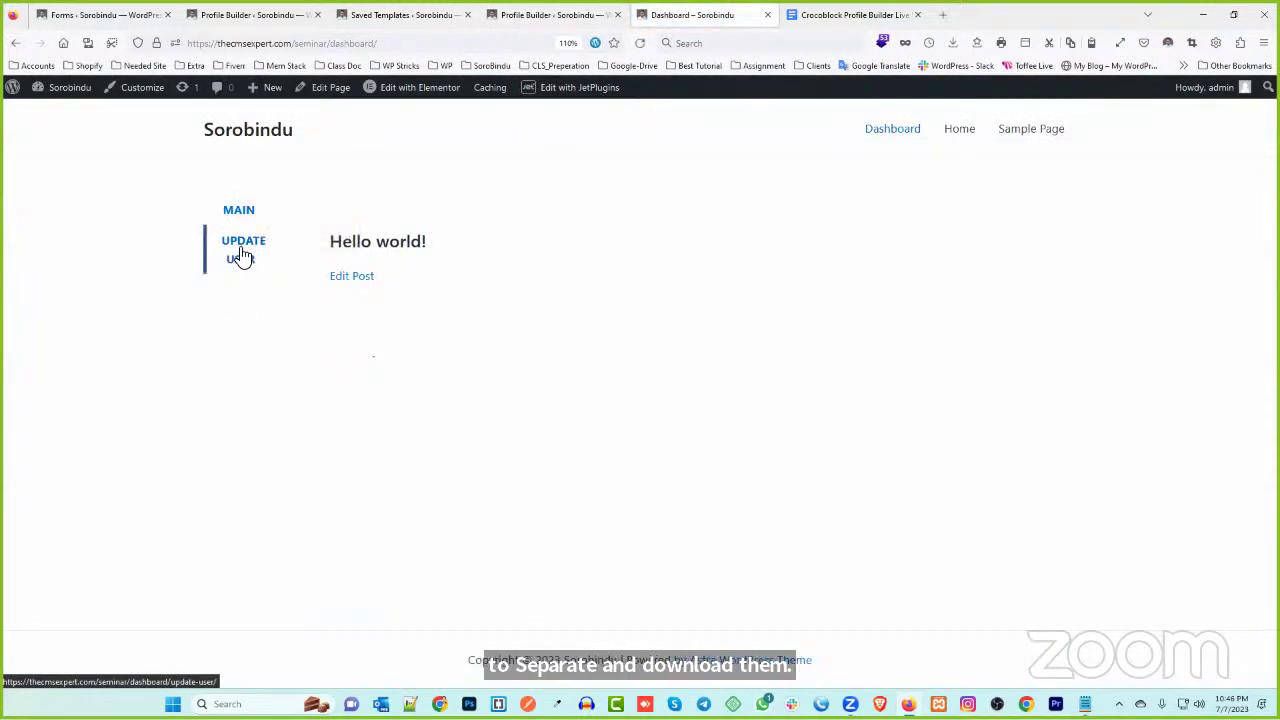
click(243, 259)
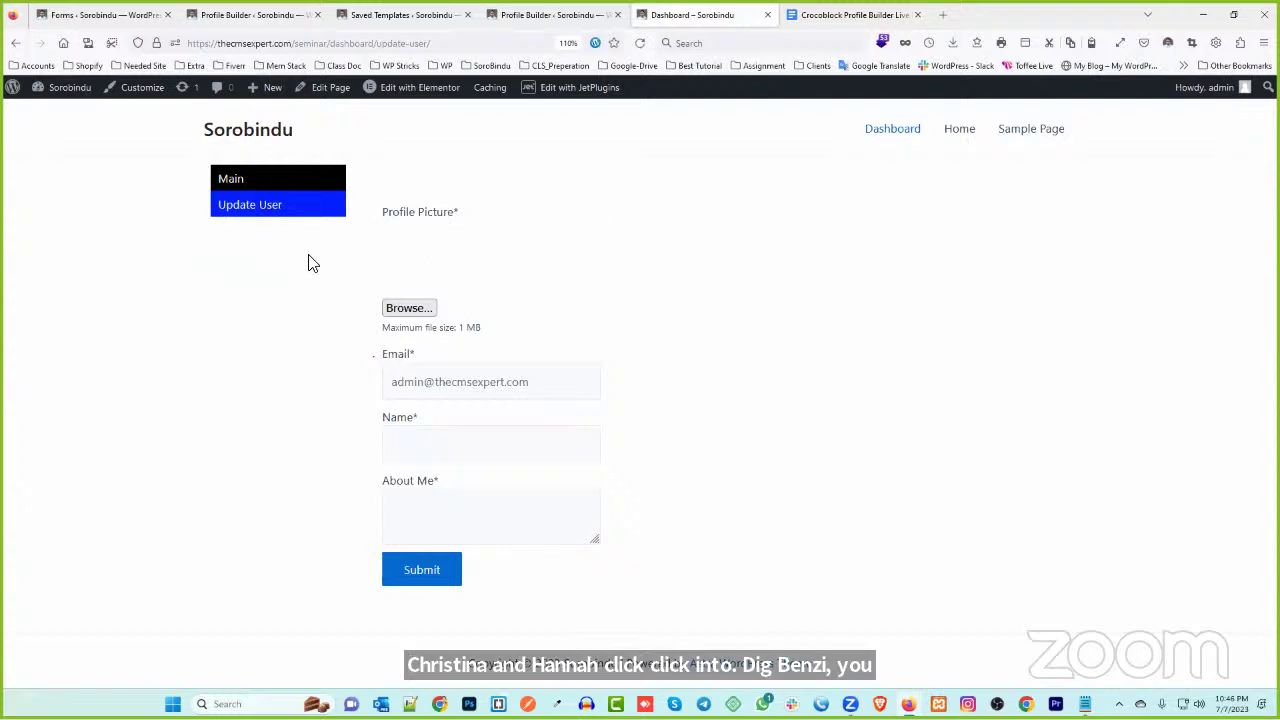
- Collapse the Update User subpage's settings and review the saved templates against the account page's subpage list
click(543, 14)
scroll(388, 298, up, 3)
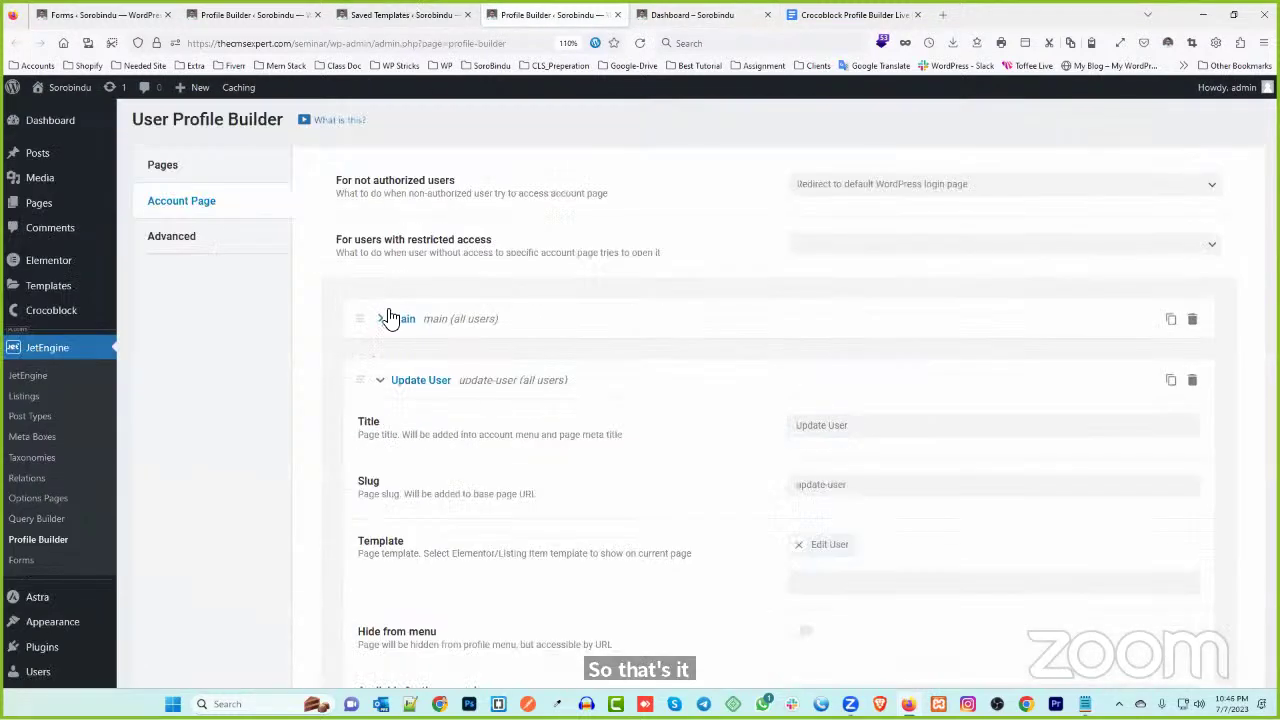
click(381, 380)
click(428, 15)
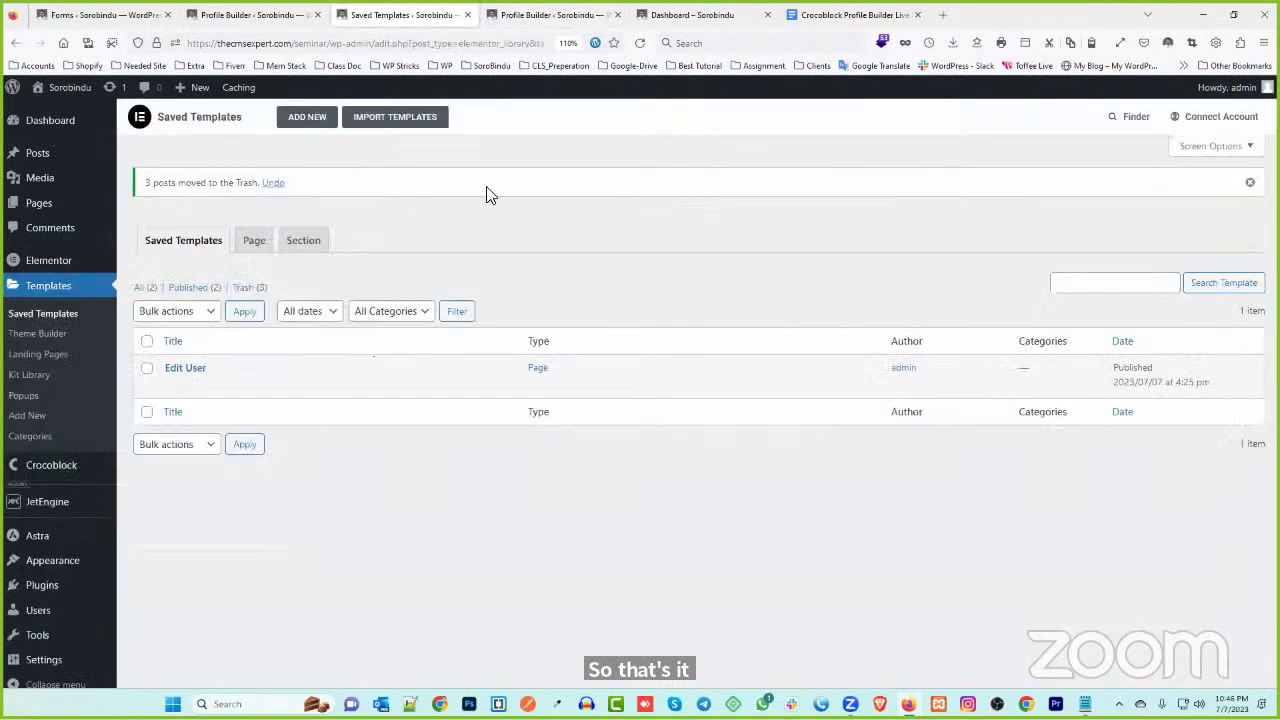
mouse_move(245, 390)
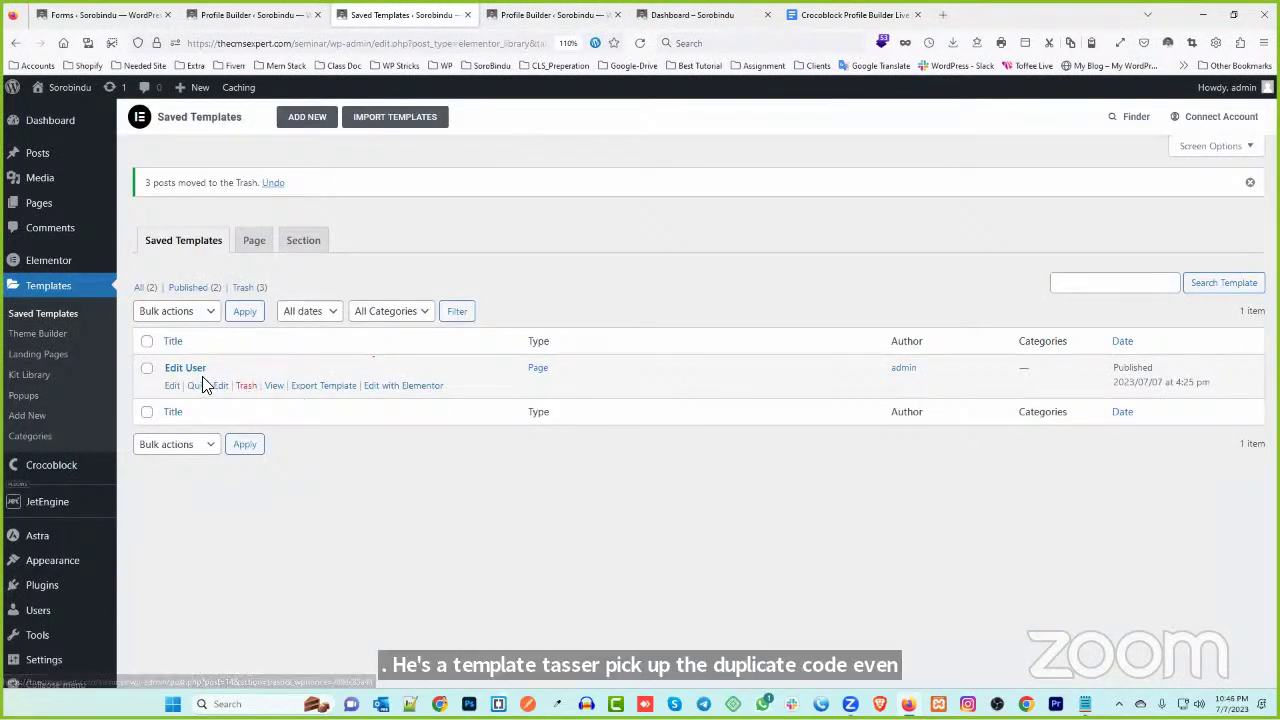
click(540, 15)
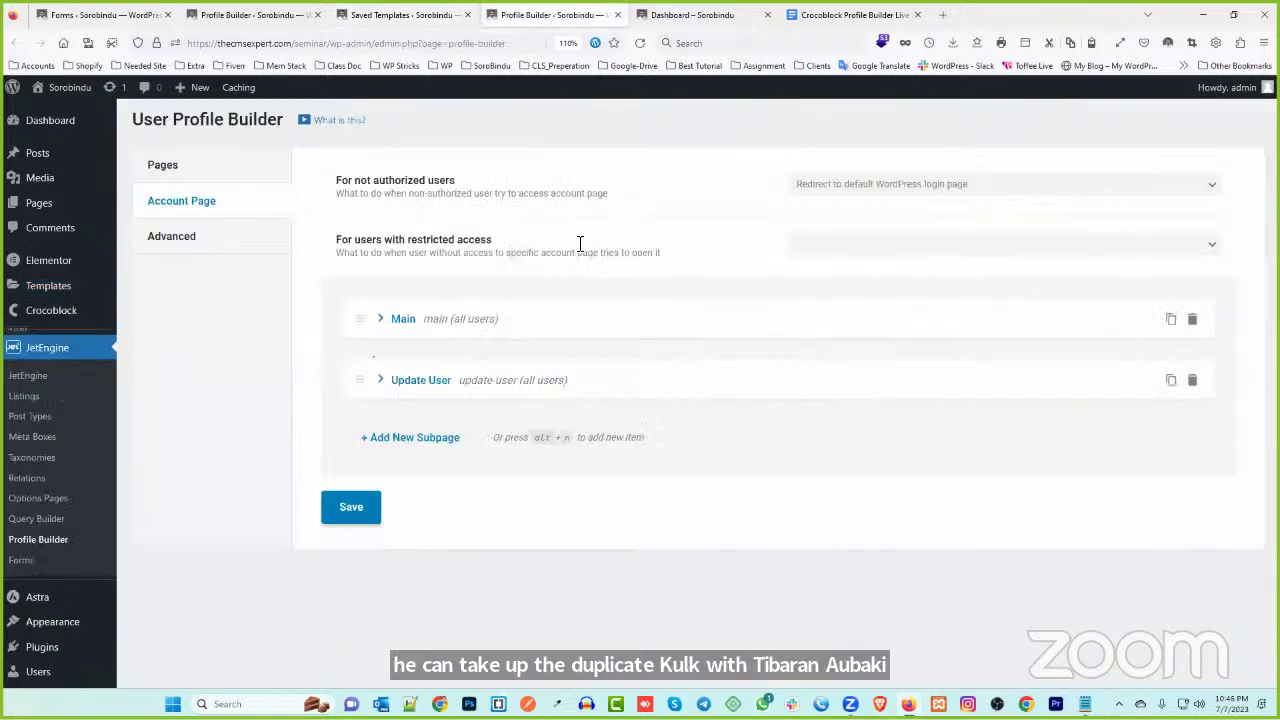
- Open the Edit User template for editing with Elementor in a separate browser tab
click(422, 10)
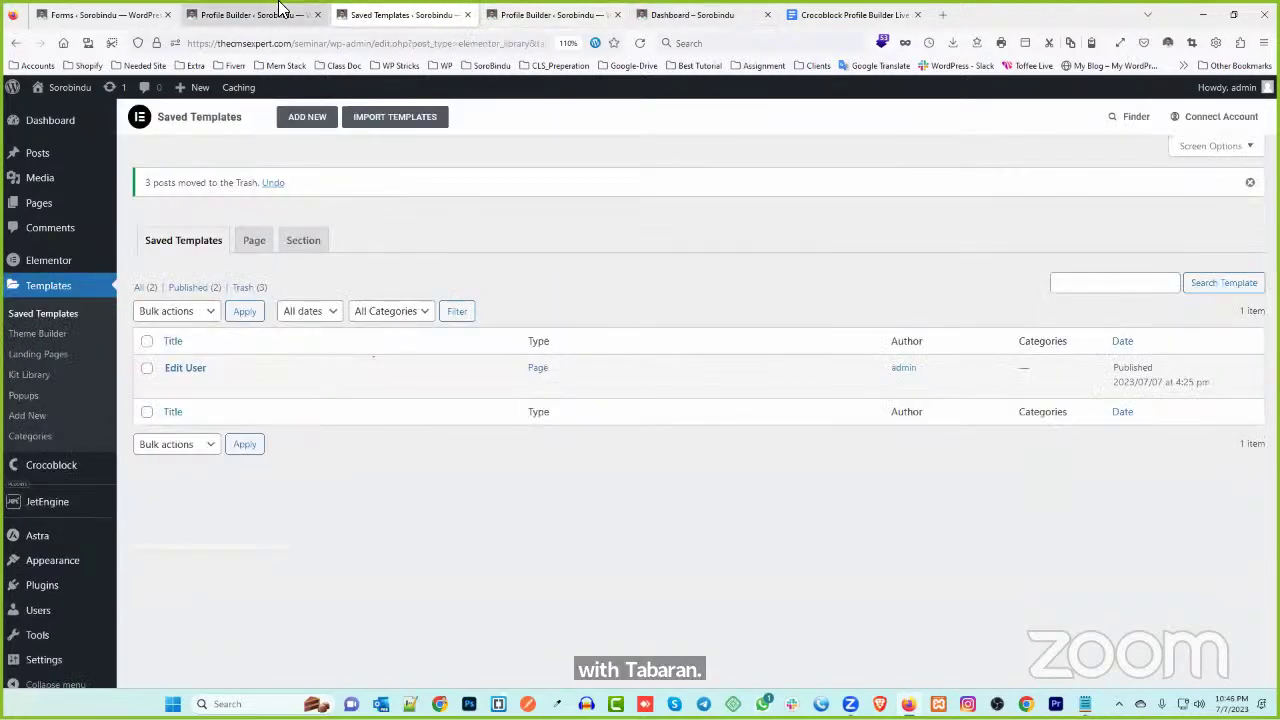
middle_click(400, 386)
click(517, 10)
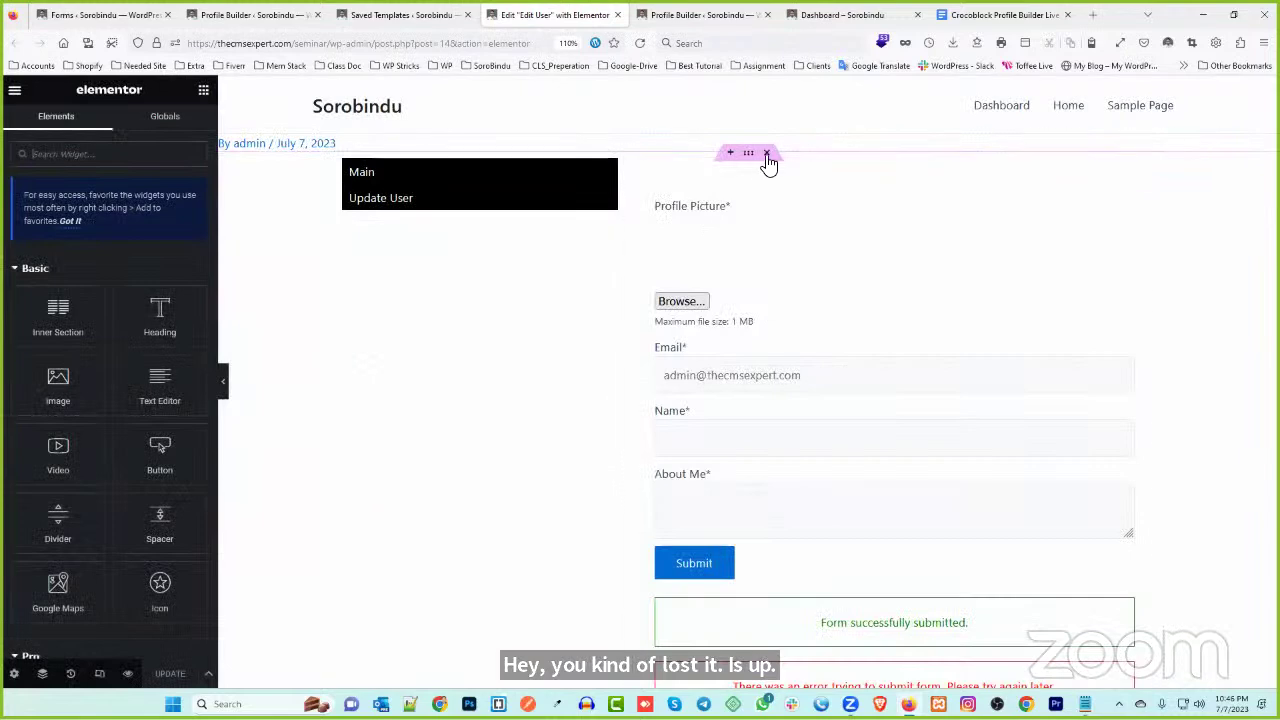
- Save the Edit User template's section to the library as "main design" and leave the library
right_click(755, 162)
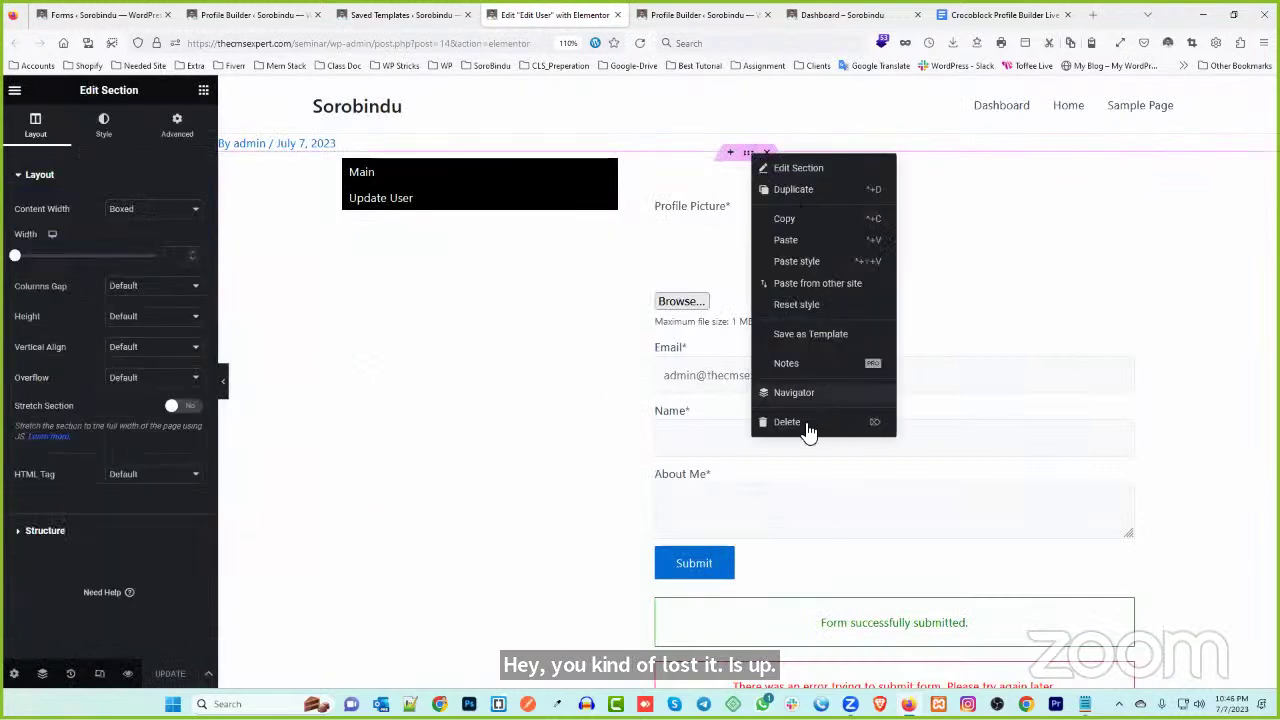
click(805, 334)
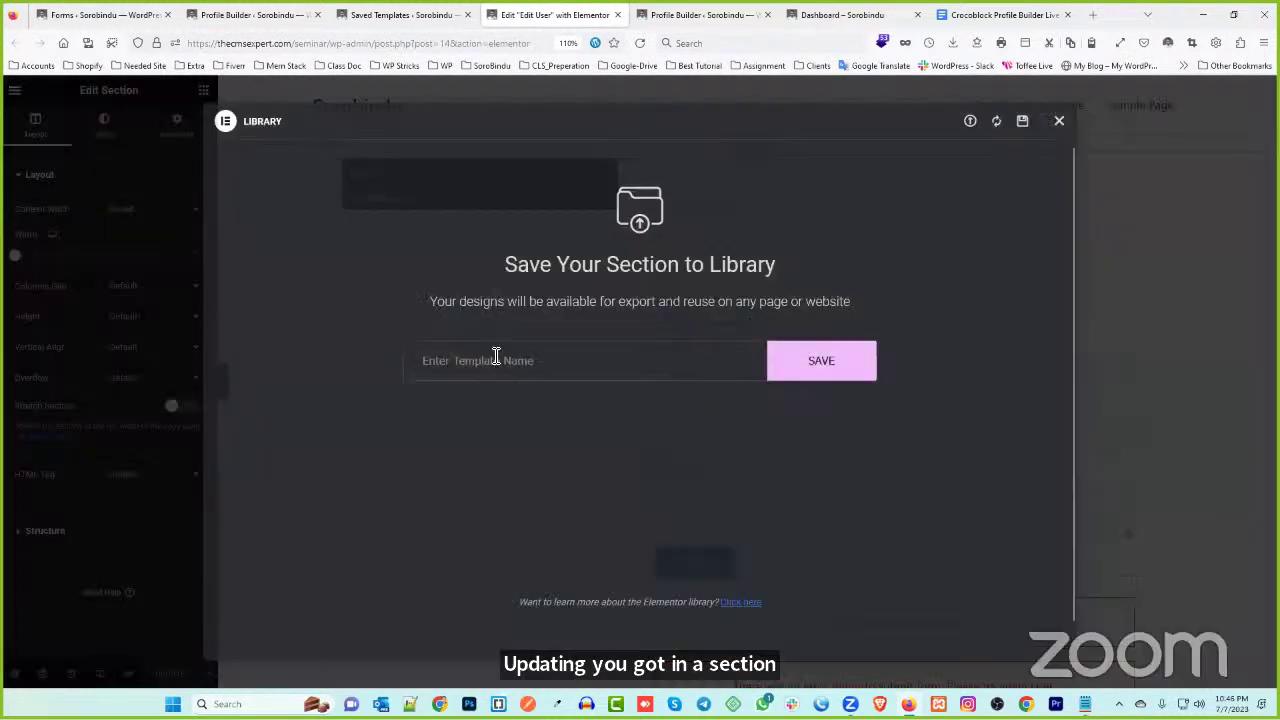
text(mai)
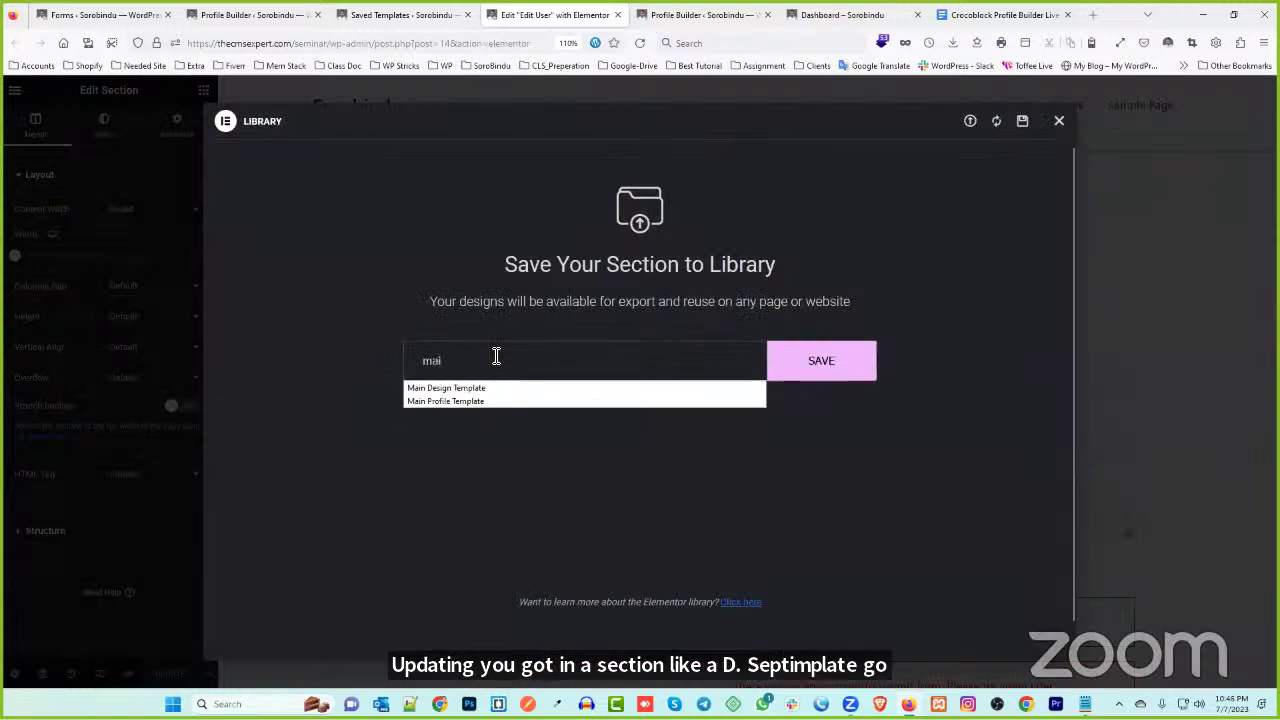
text(n)
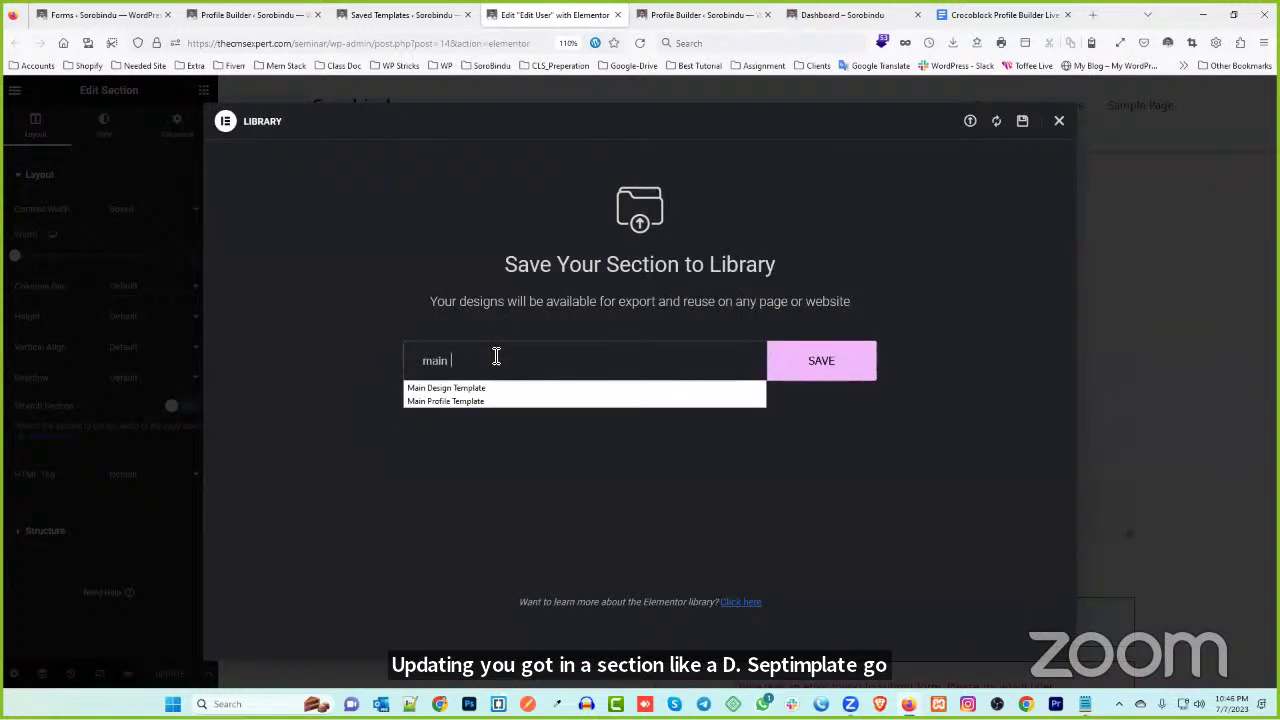
text( design)
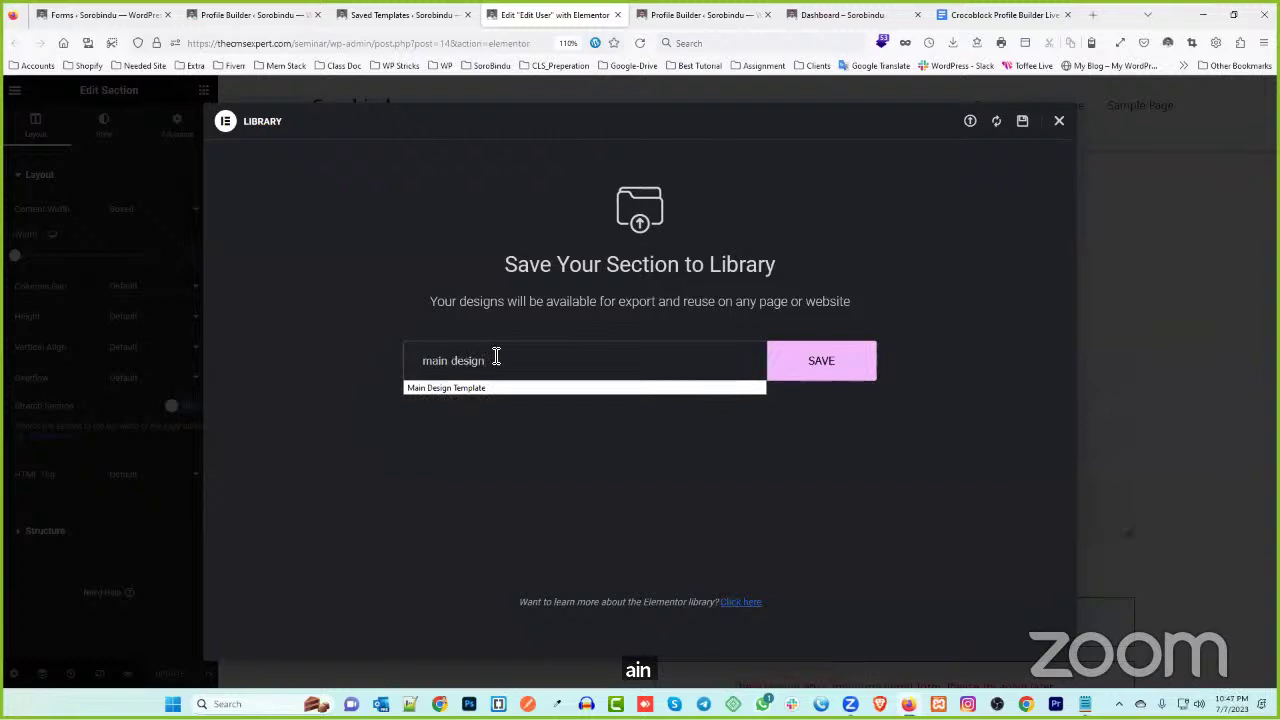
click(530, 369)
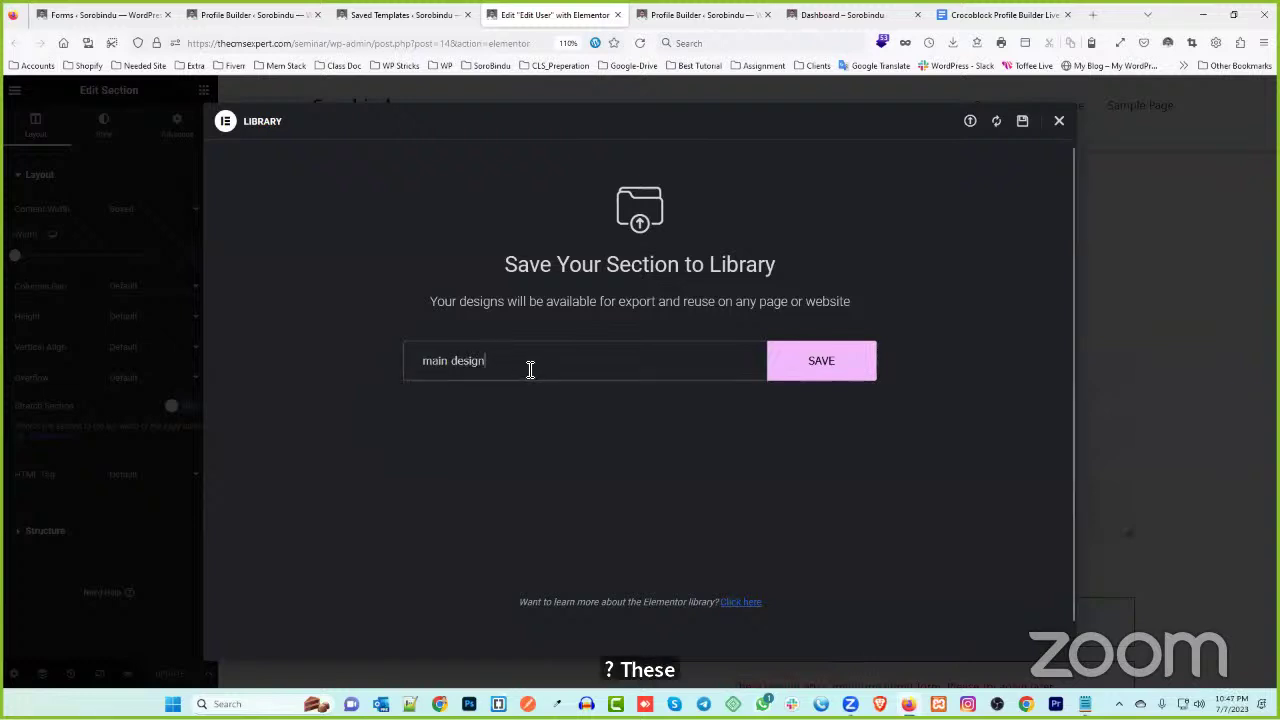
click(805, 364)
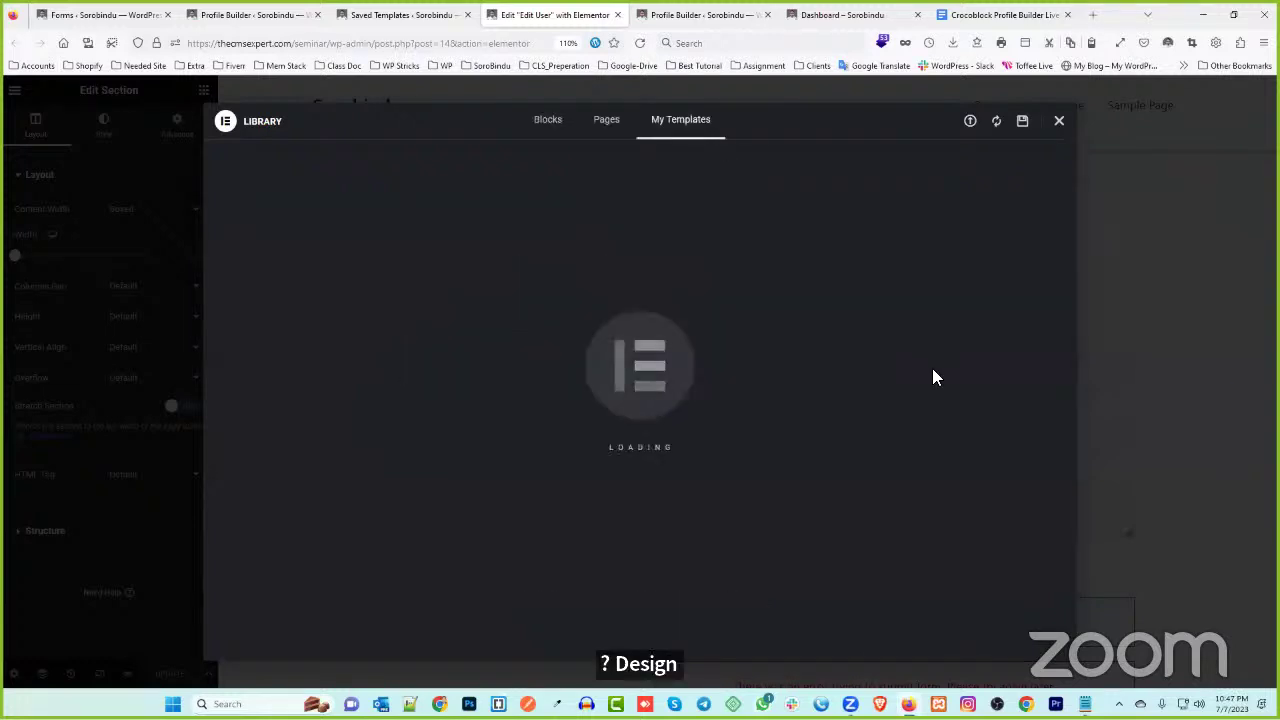
click(1058, 124)
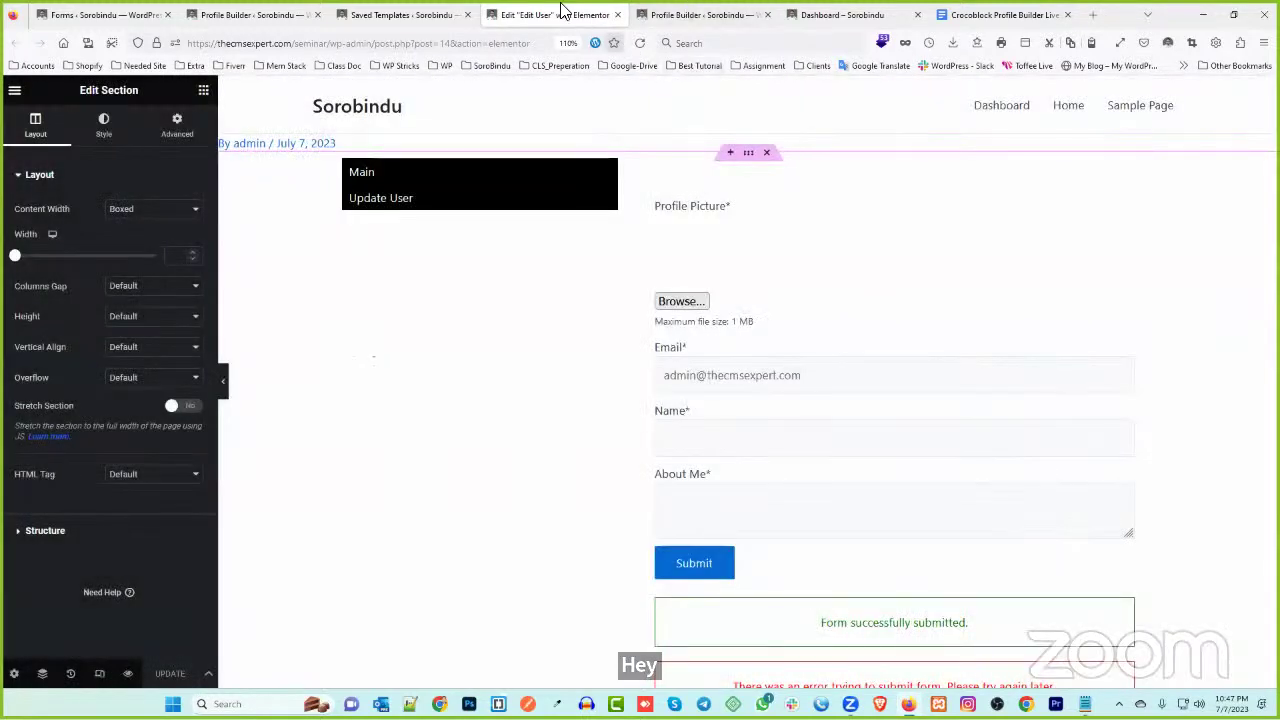
- Reload the saved templates list to check for the main design section, and view the live Update User page
click(400, 14)
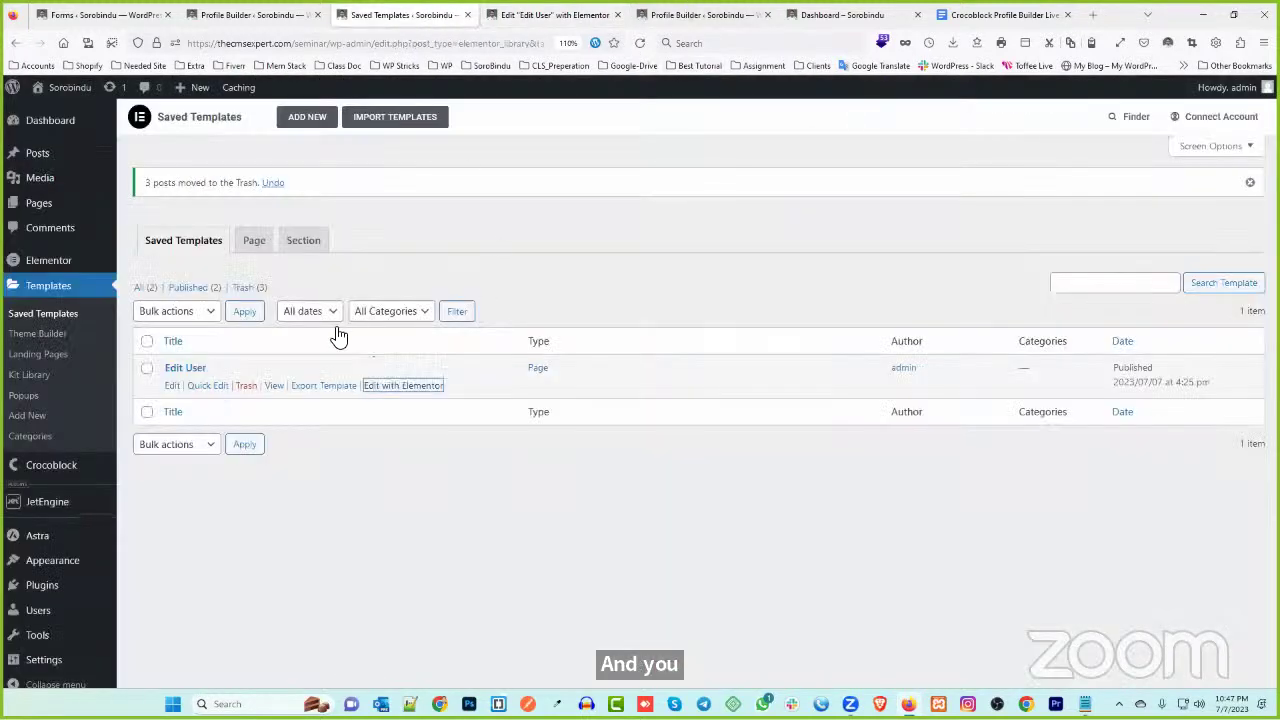
click(633, 45)
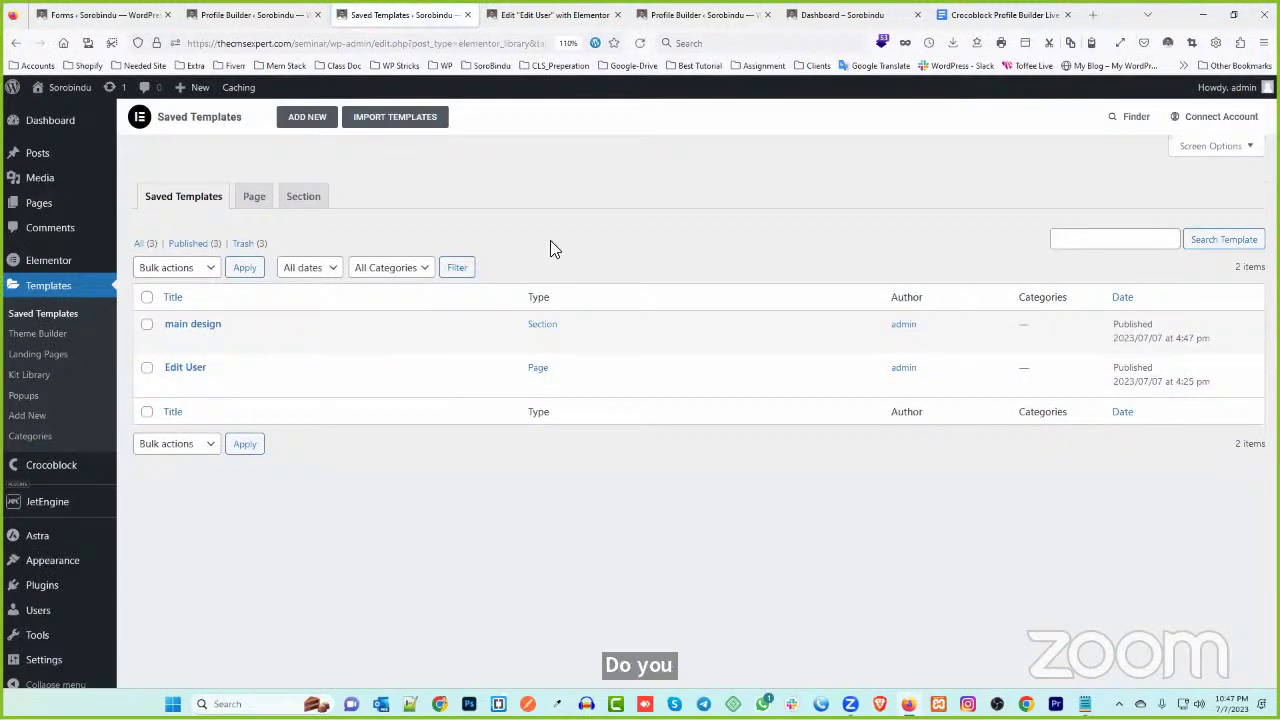
mouse_move(166, 333)
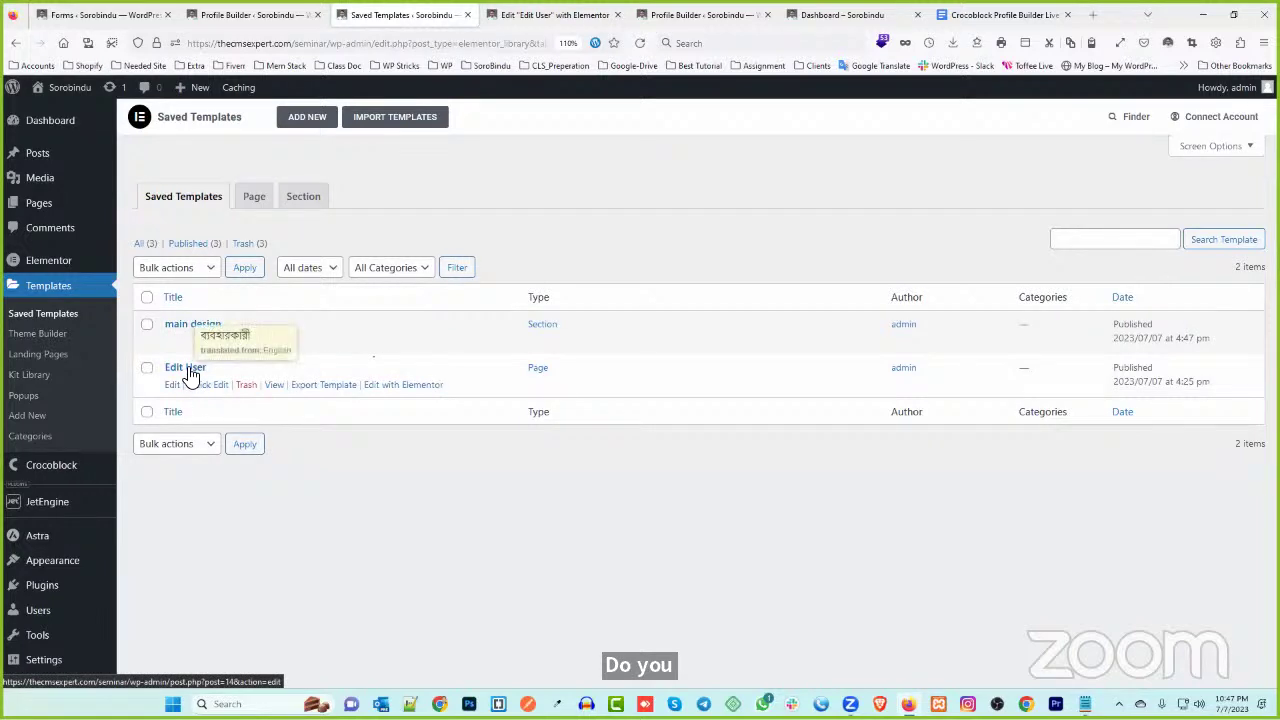
click(805, 15)
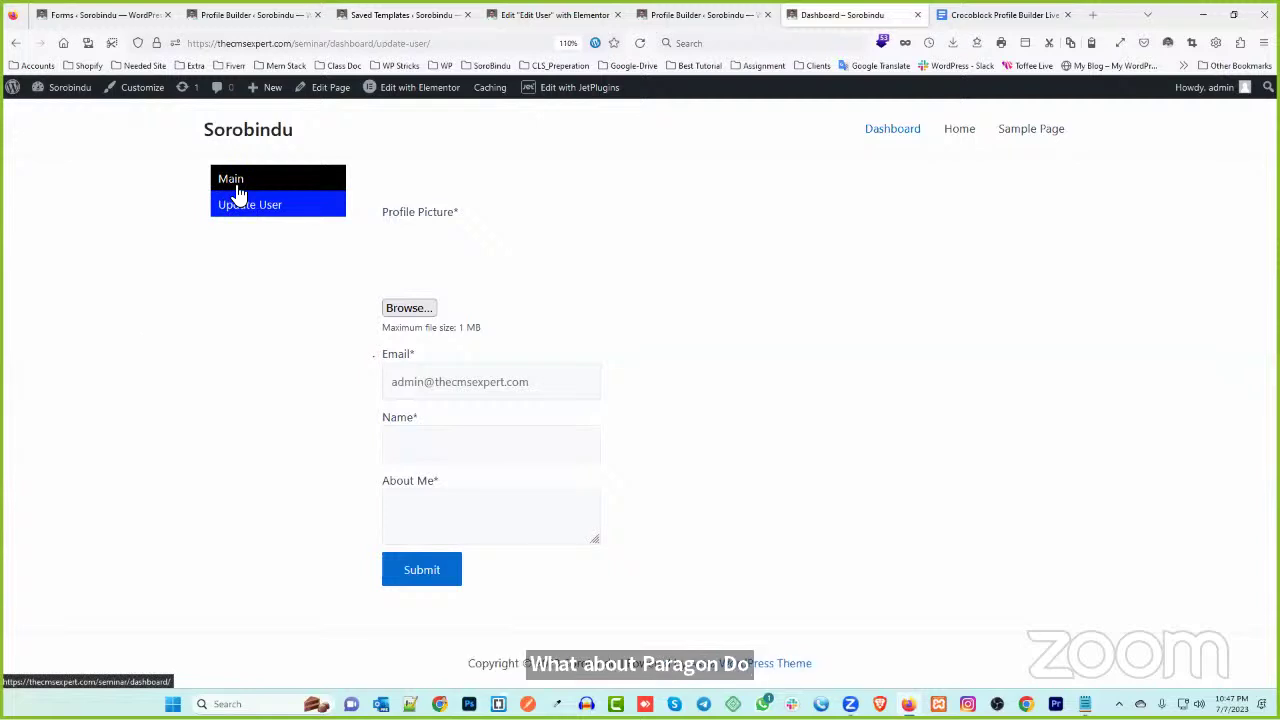
click(436, 12)
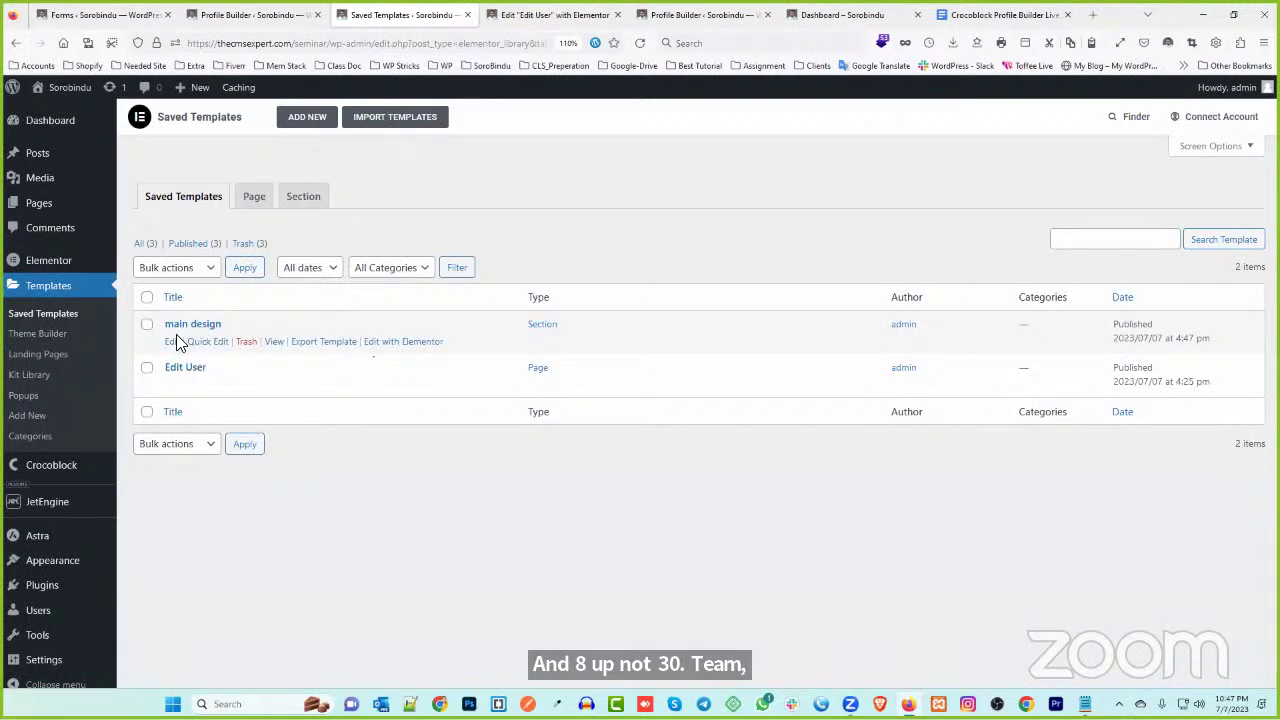
- Start adding a new Elementor template and choose Page as its type
click(310, 116)
click(702, 366)
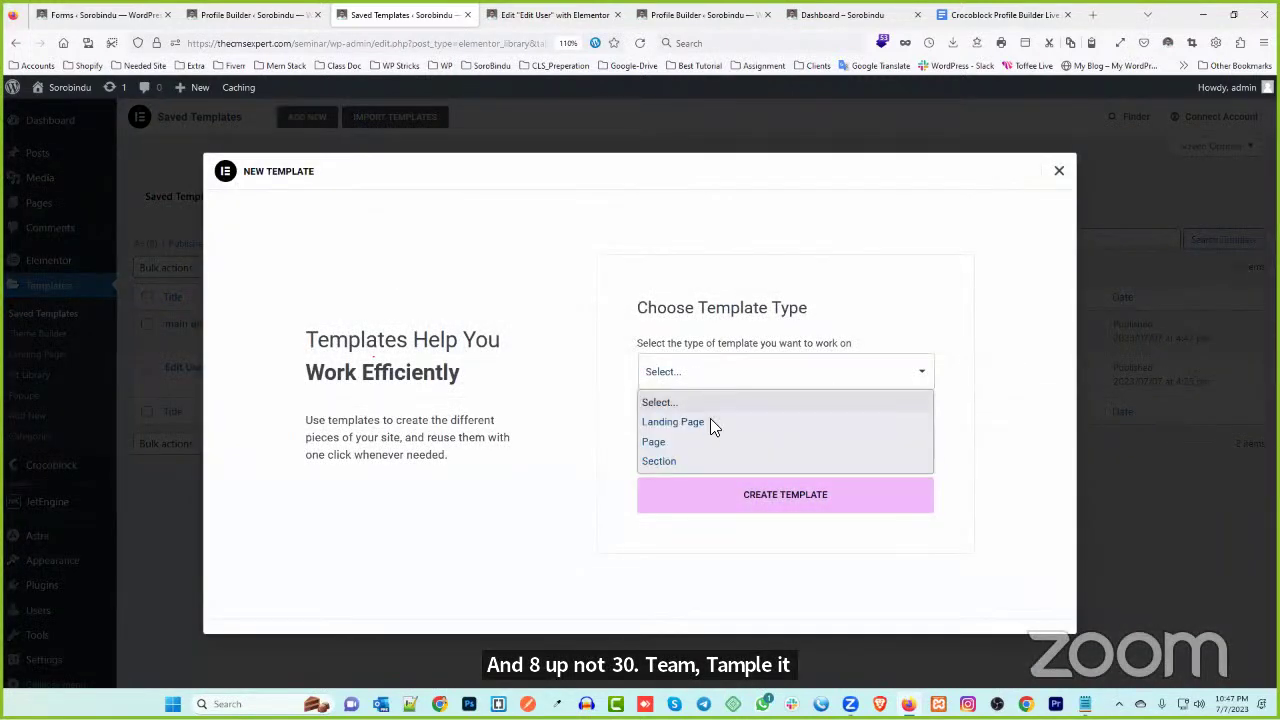
click(704, 440)
click(692, 376)
click(696, 460)
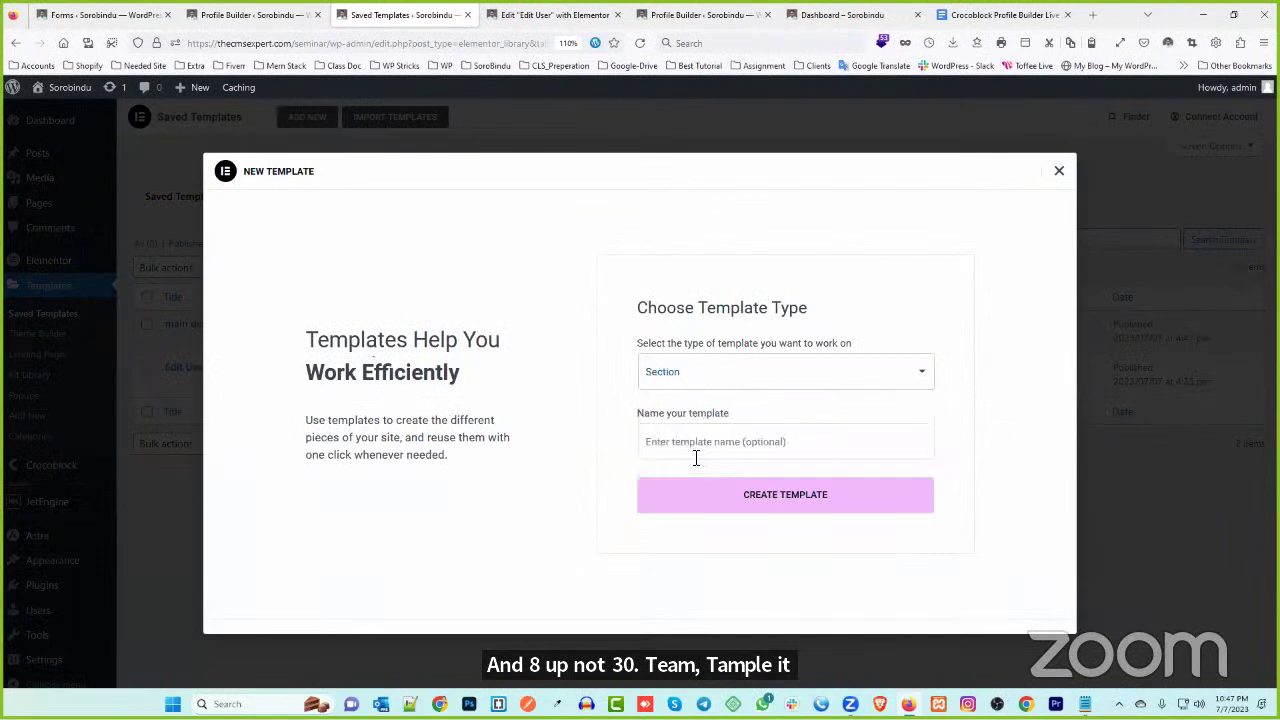
click(695, 378)
click(694, 438)
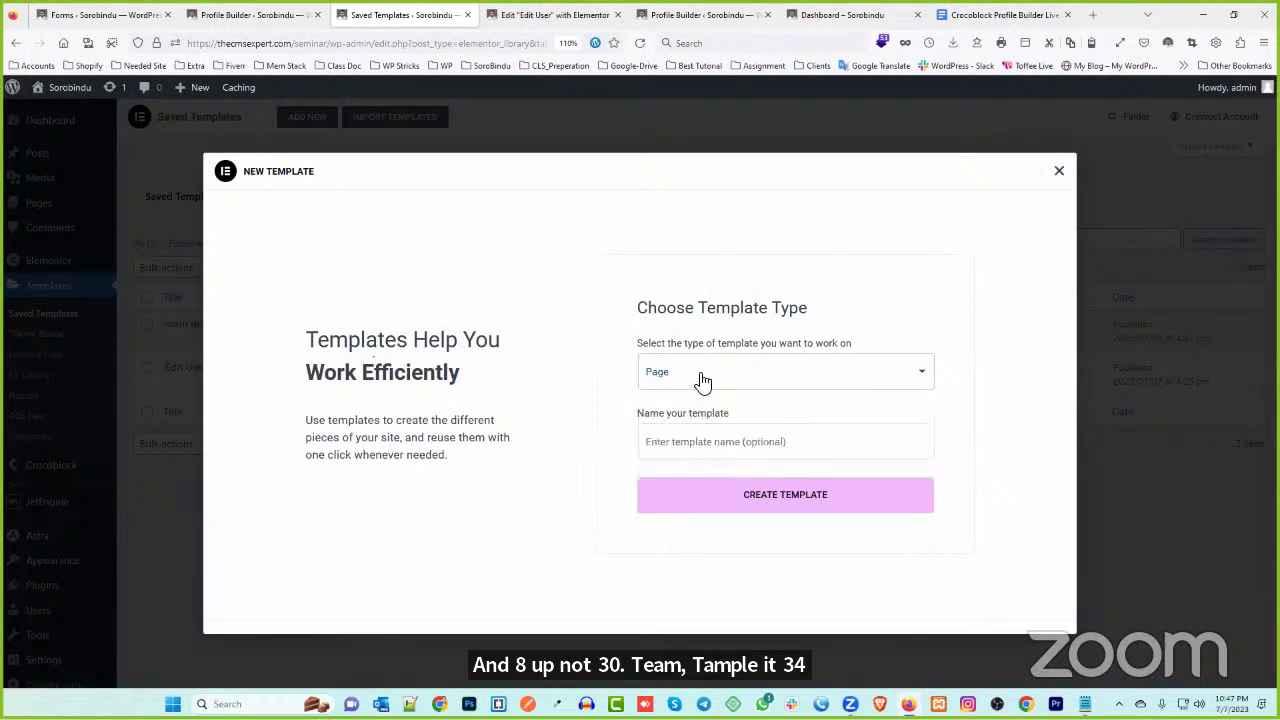
- Compare the Main and Update User subpages on the live dashboard
click(840, 14)
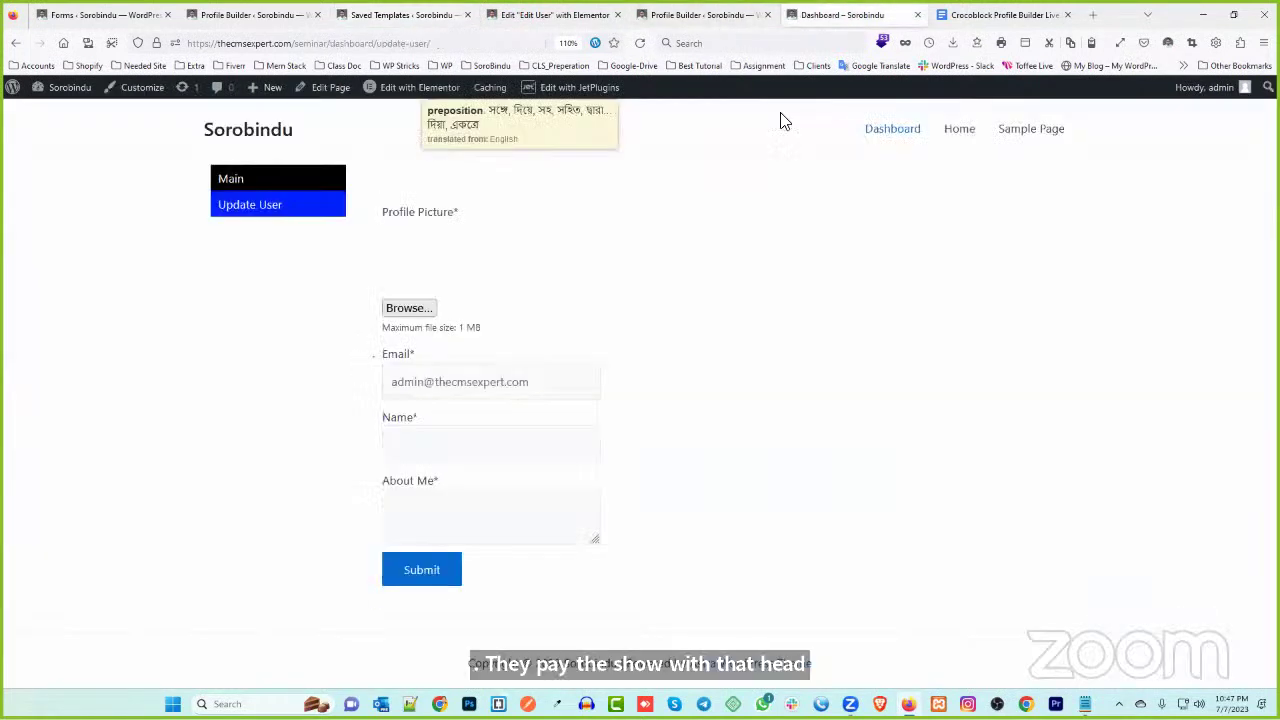
click(279, 186)
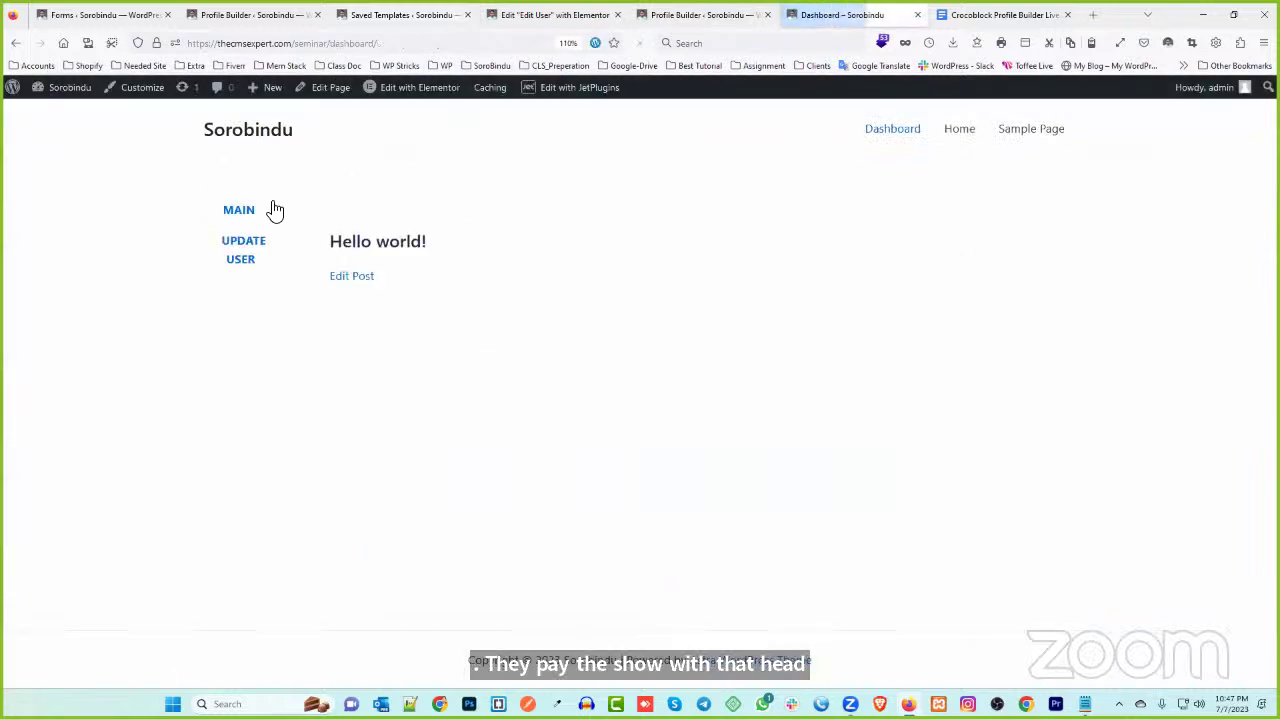
click(246, 256)
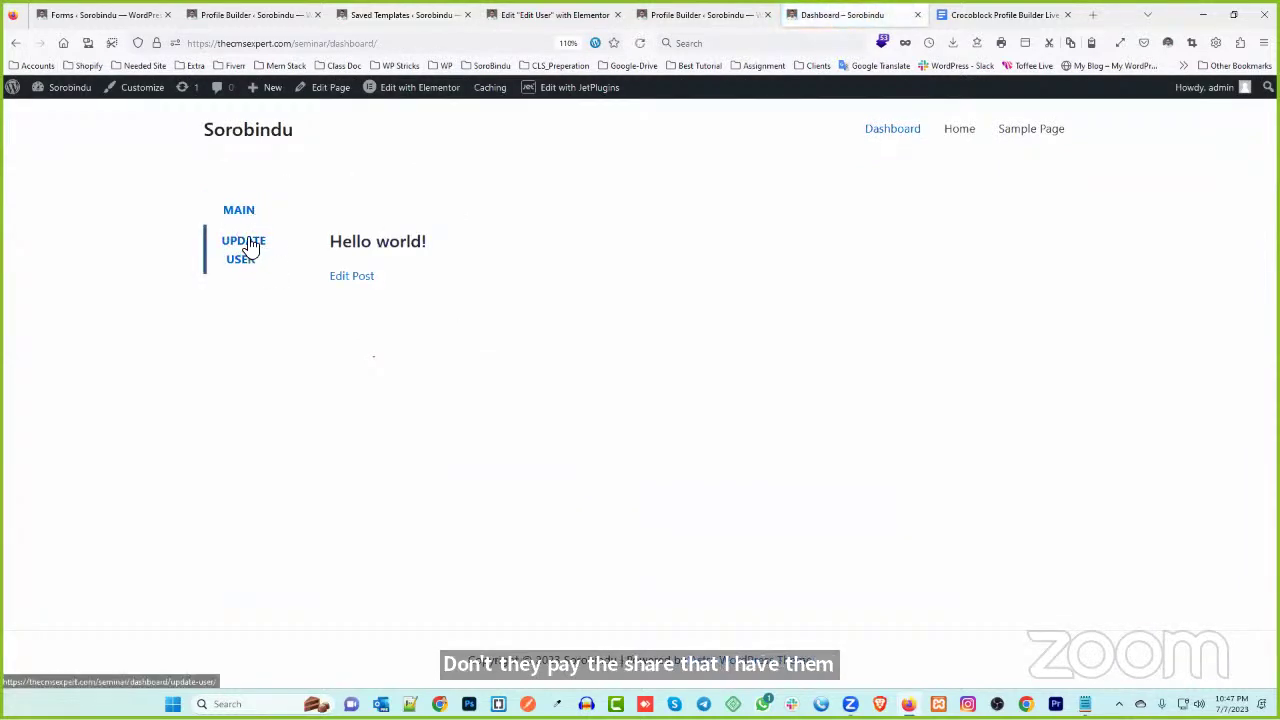
click(253, 211)
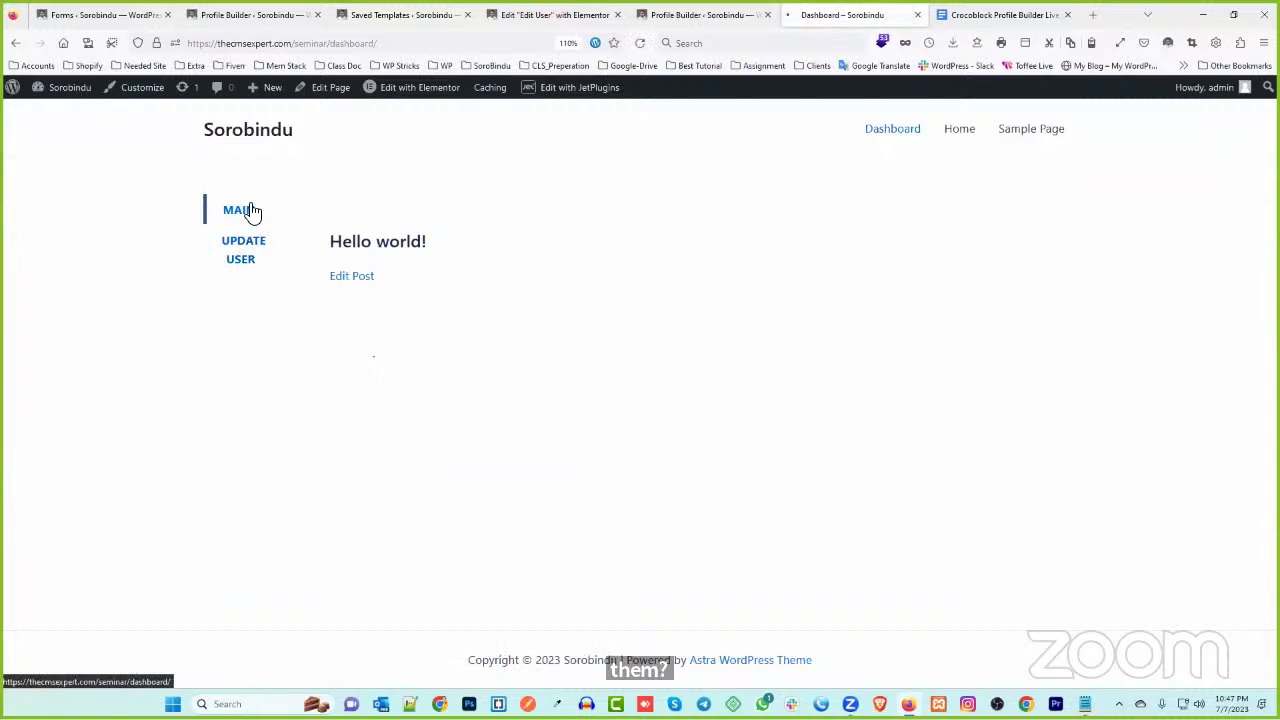
click(254, 257)
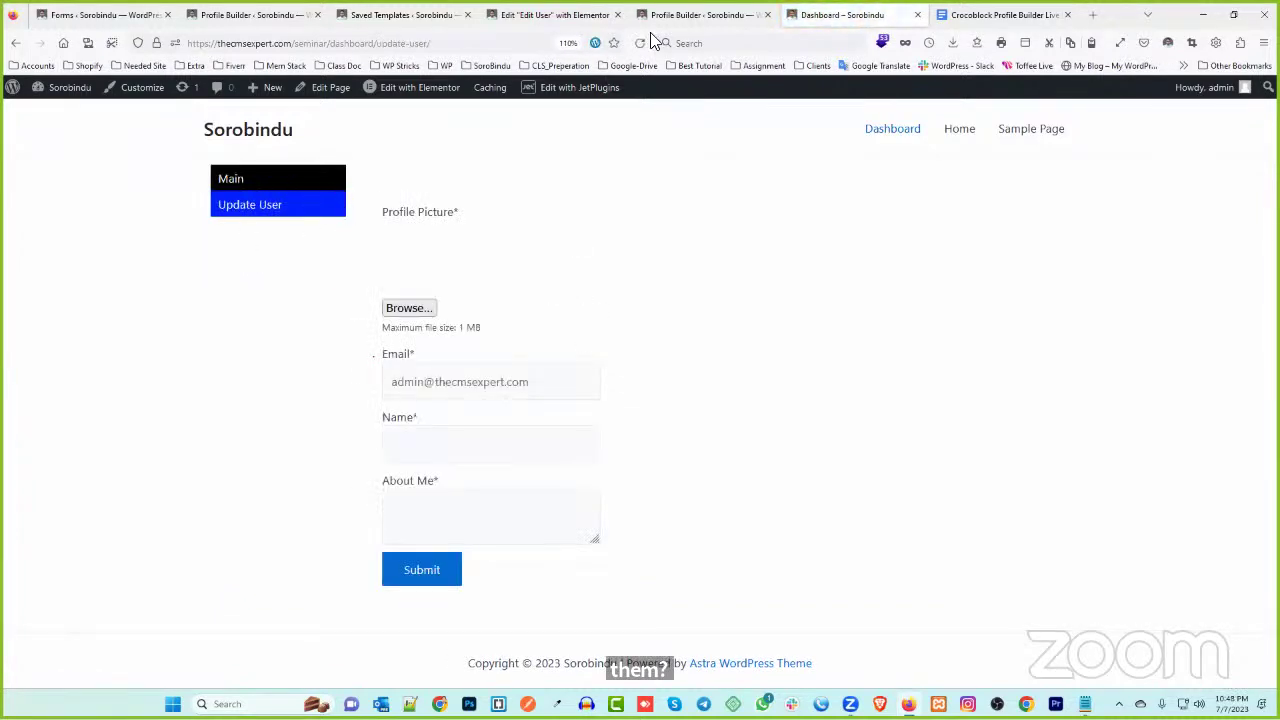
- Return to the new template form, name the page template "add post" and create it
click(700, 14)
click(548, 14)
key(ctrl+Page_Up)
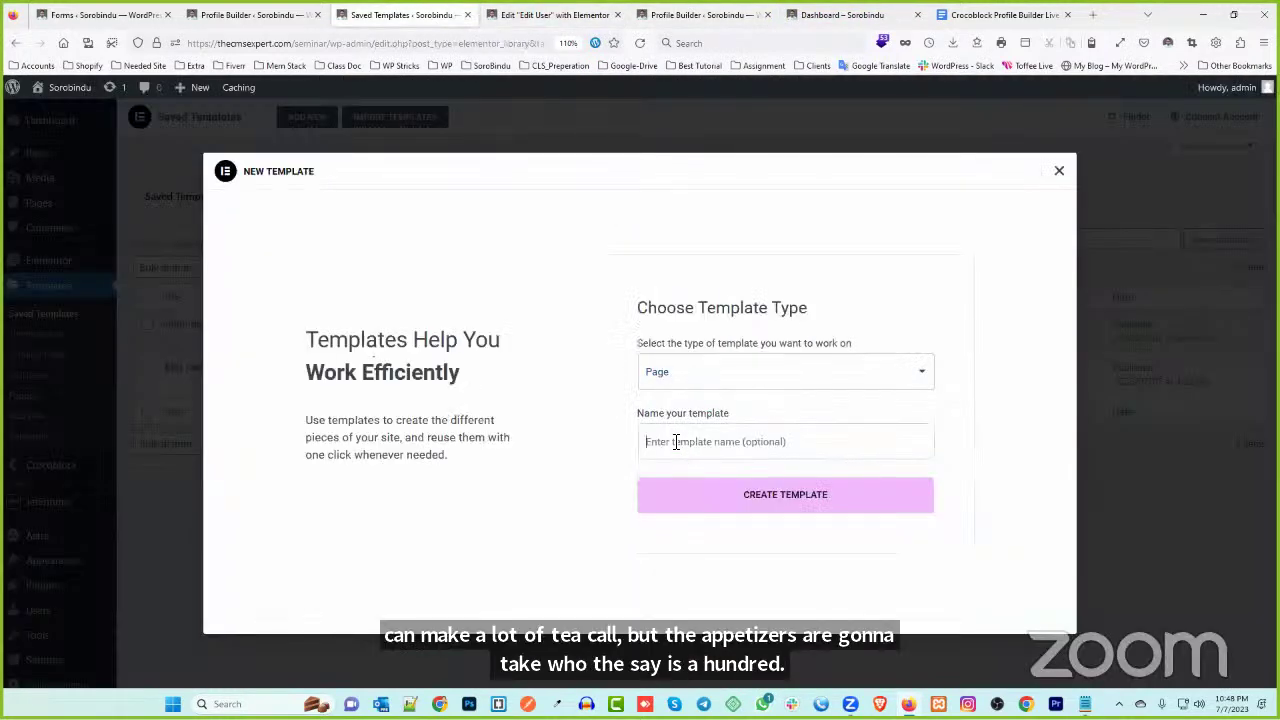
click(676, 442)
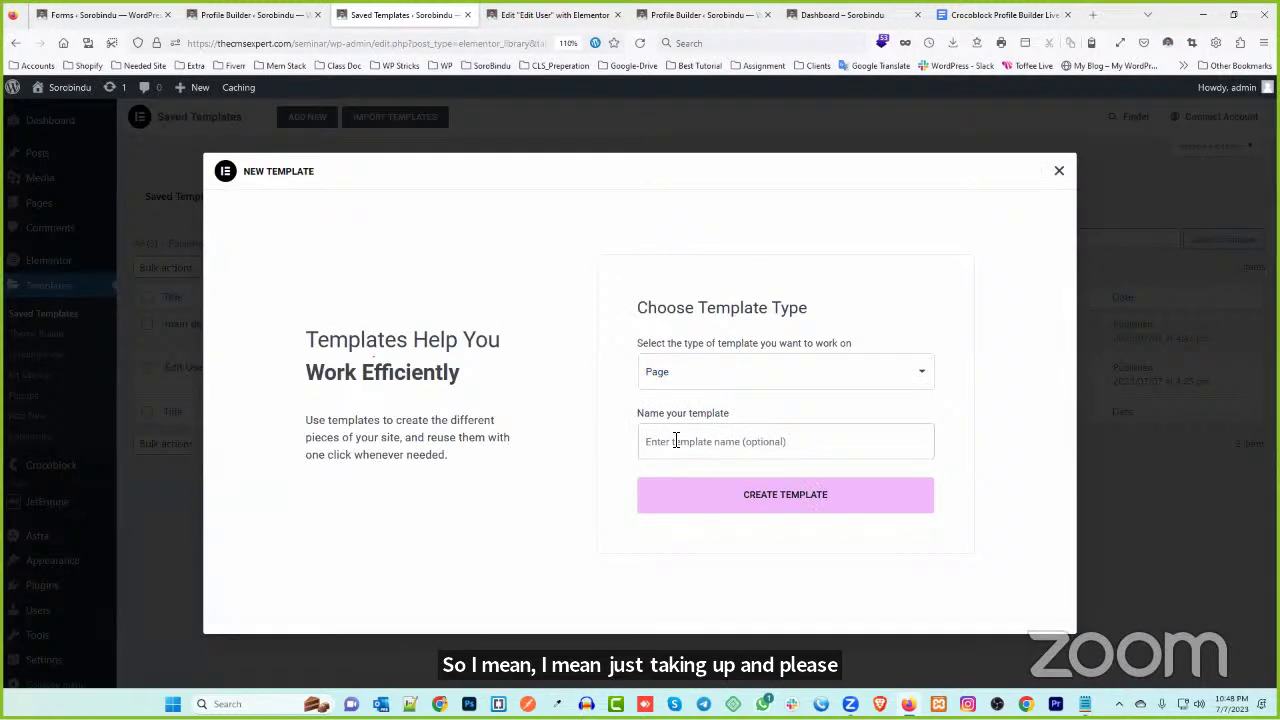
text(add post)
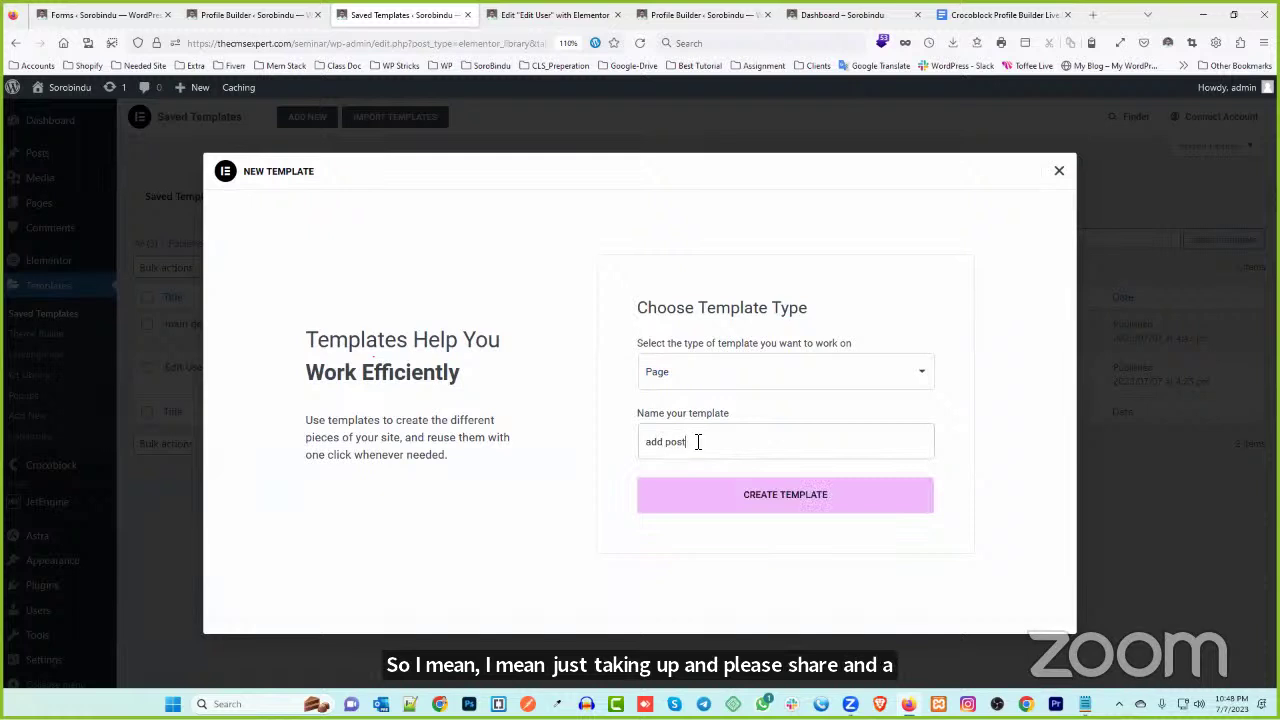
click(805, 509)
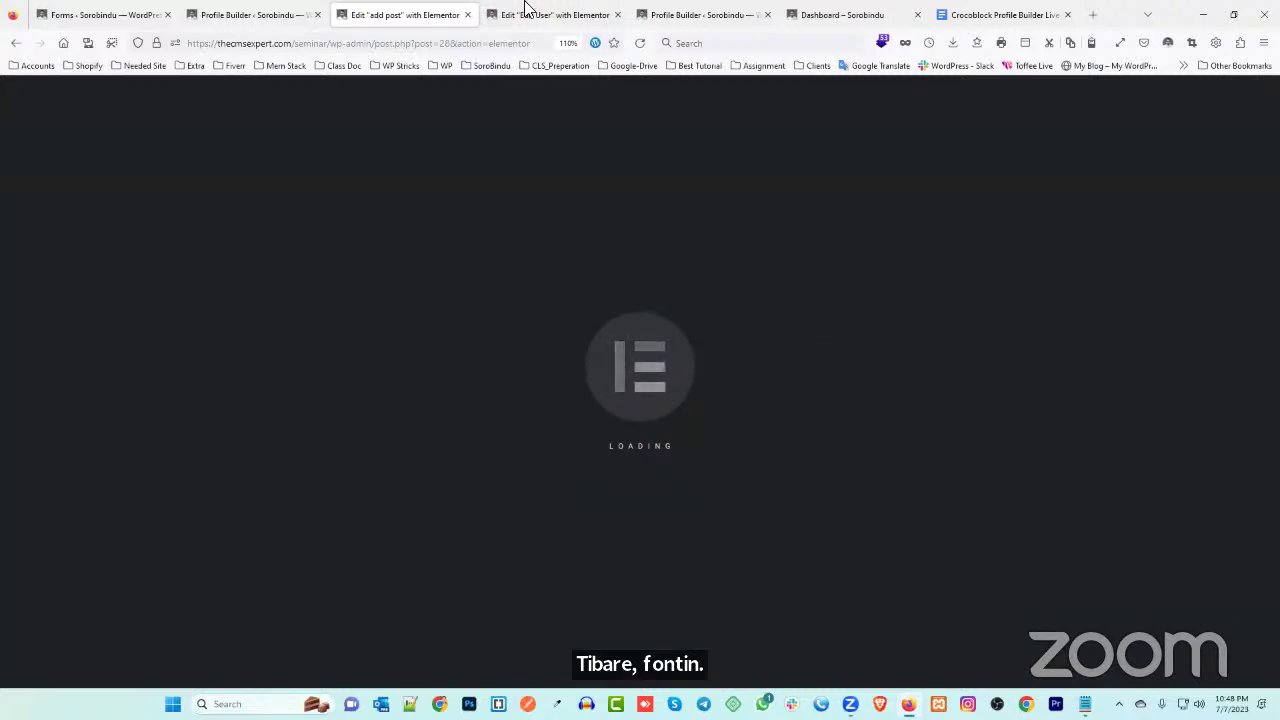
- Close the Edit User editor and the extra Profile Builder page, and reload the add post template's editor
click(617, 14)
click(423, 14)
click(608, 12)
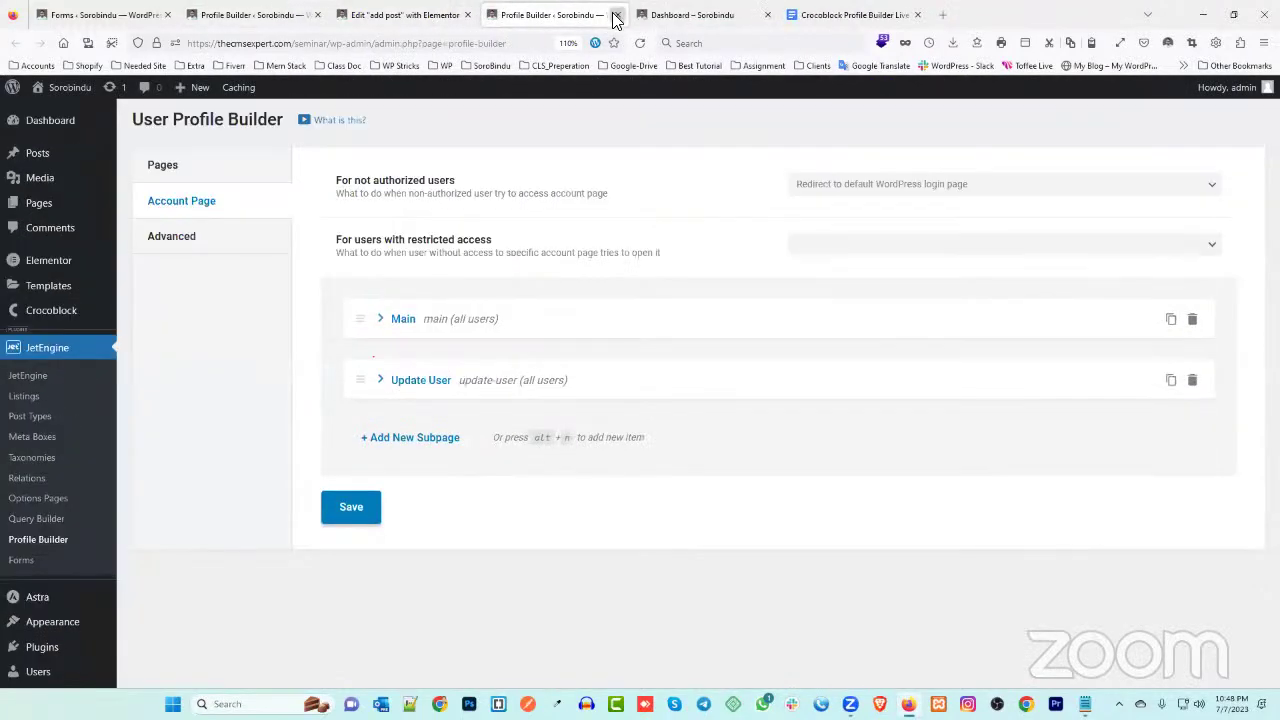
click(616, 15)
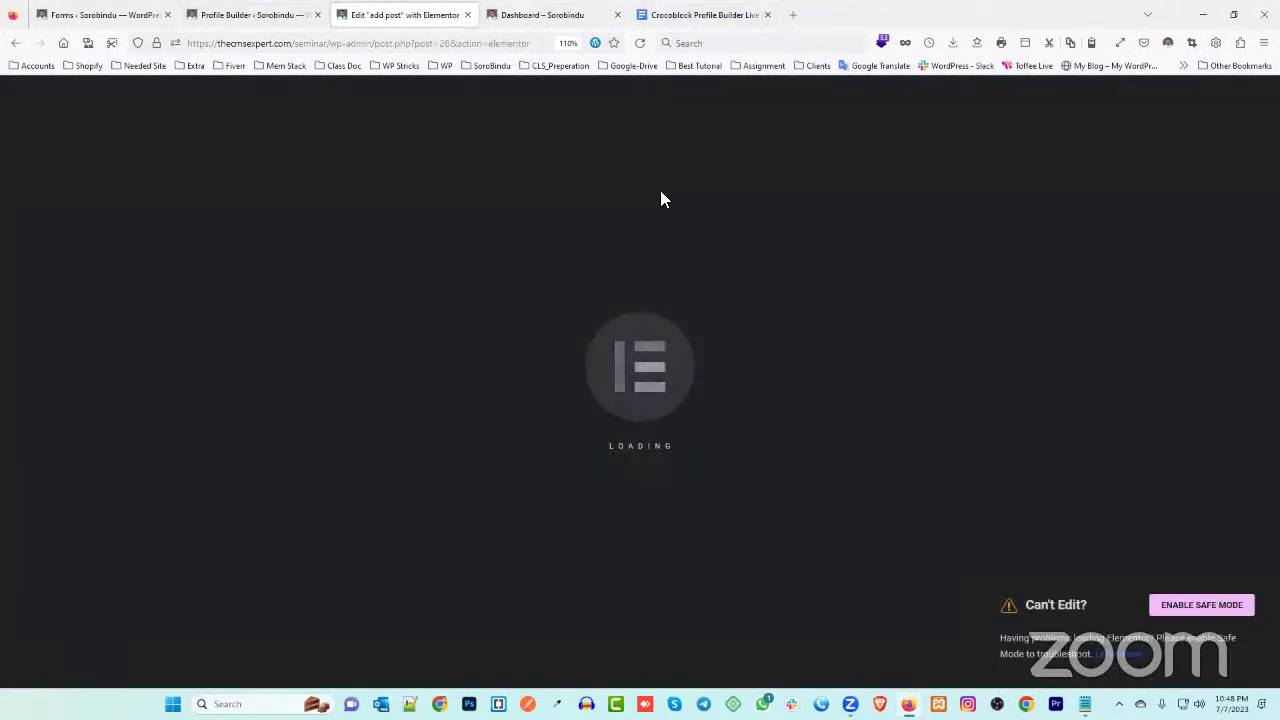
click(640, 44)
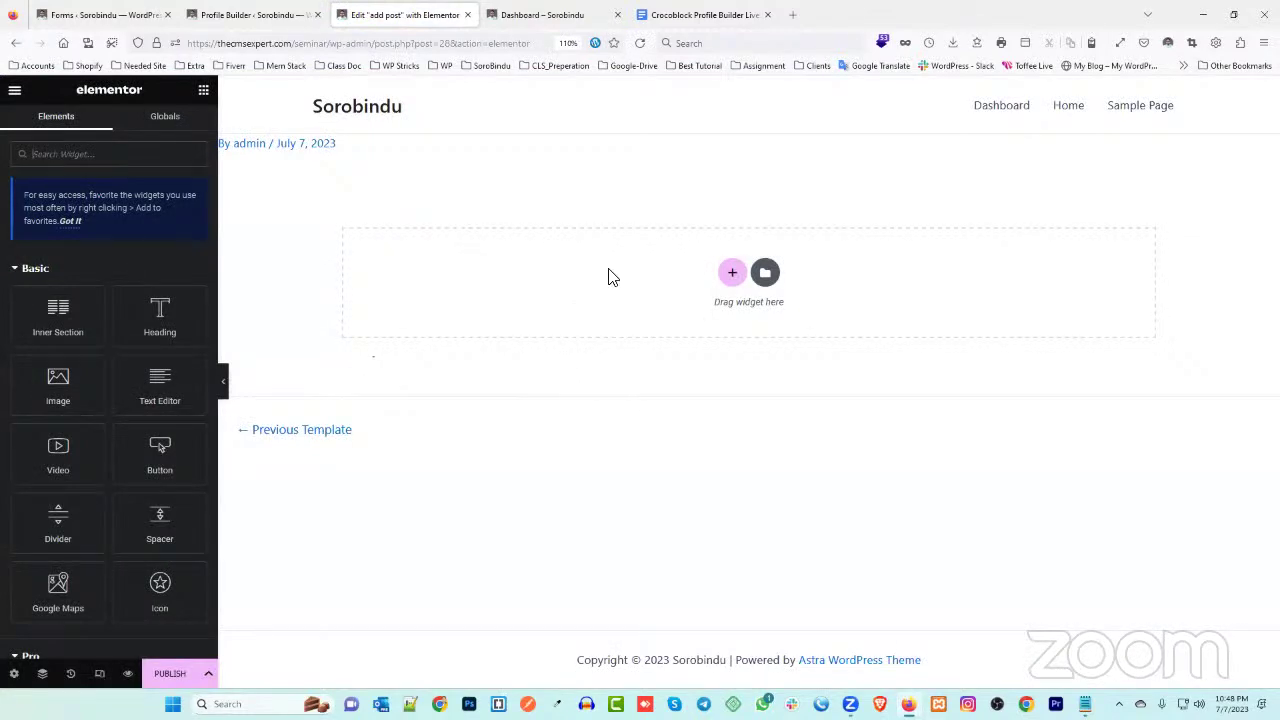
- Insert the saved main design section into the add post template without applying its settings
click(768, 275)
click(688, 129)
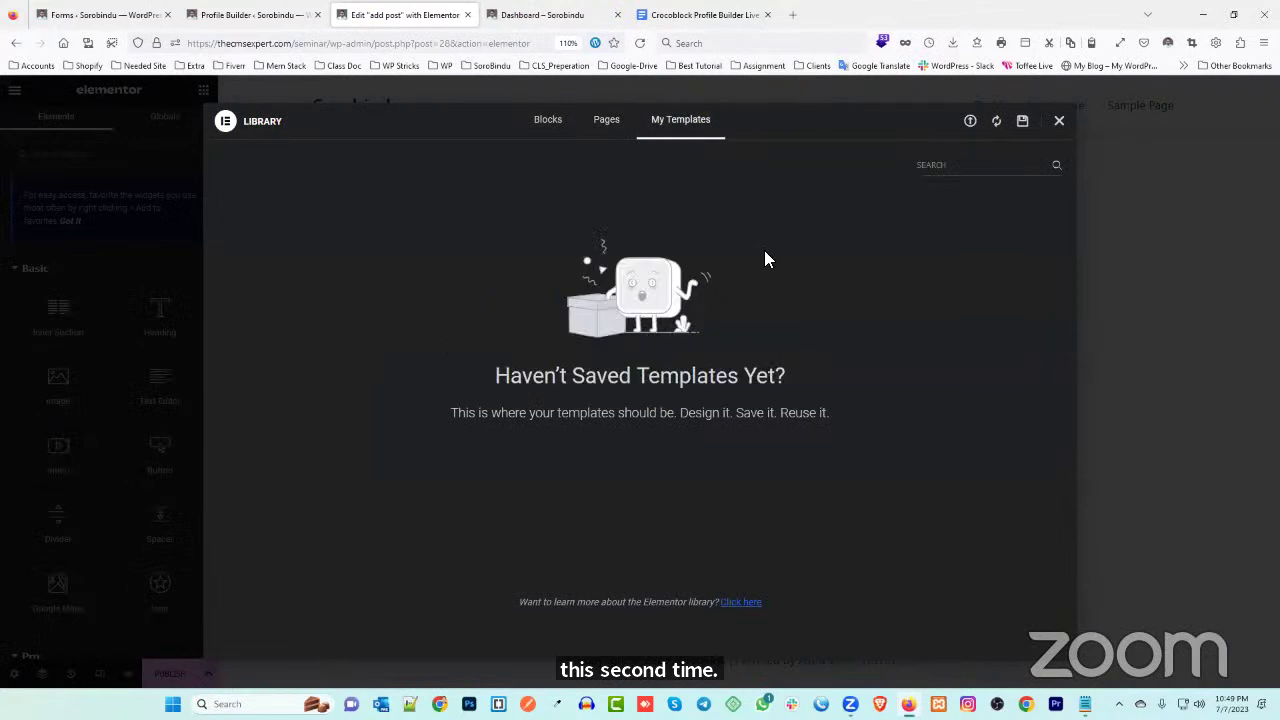
click(560, 122)
click(680, 121)
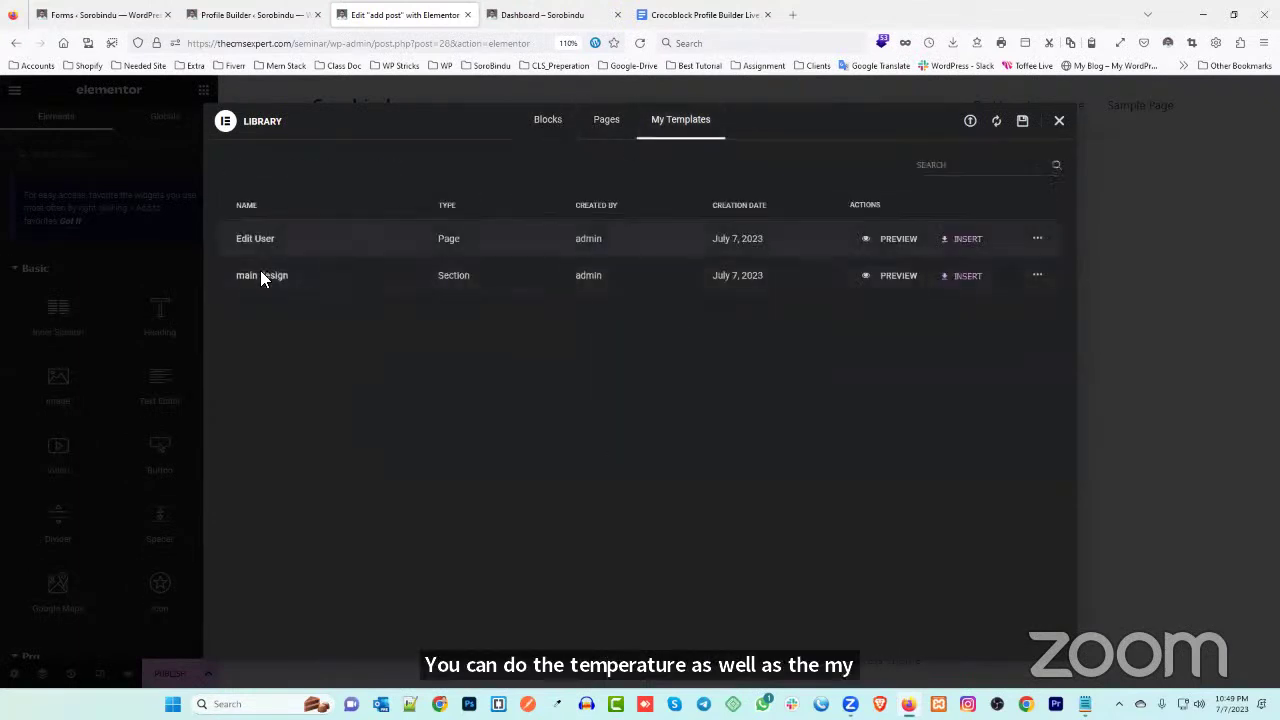
click(975, 278)
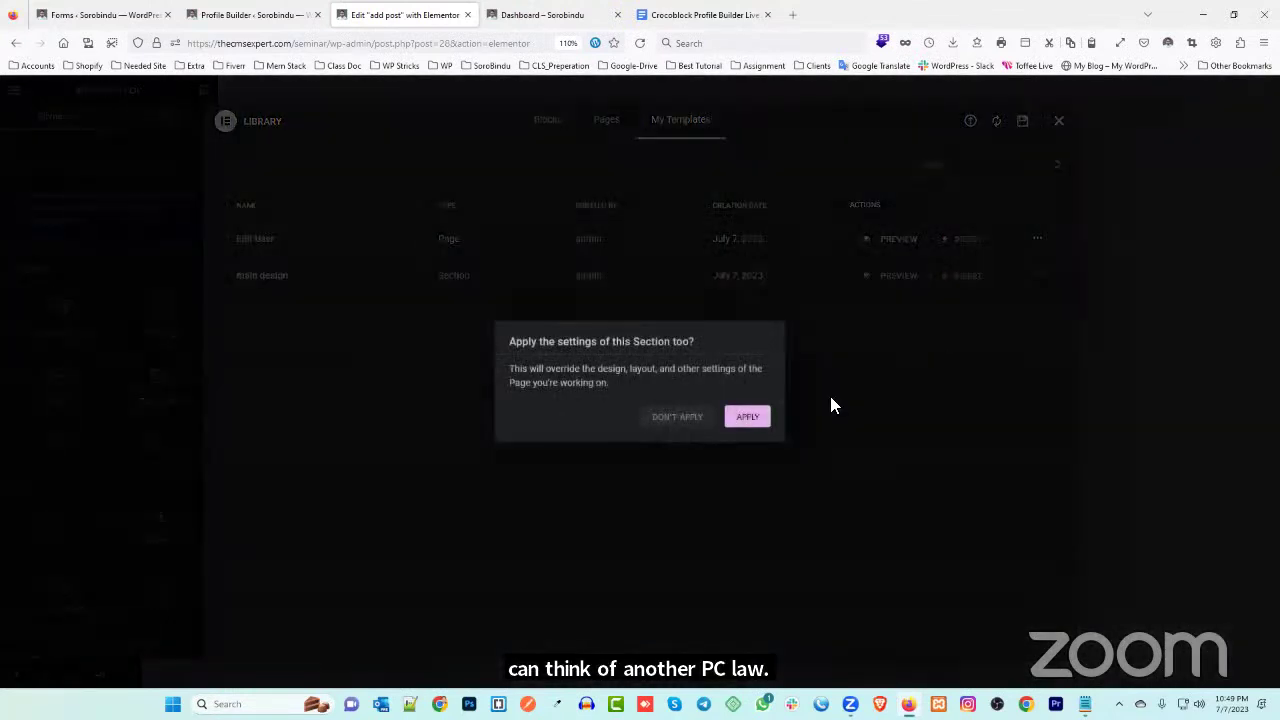
click(683, 423)
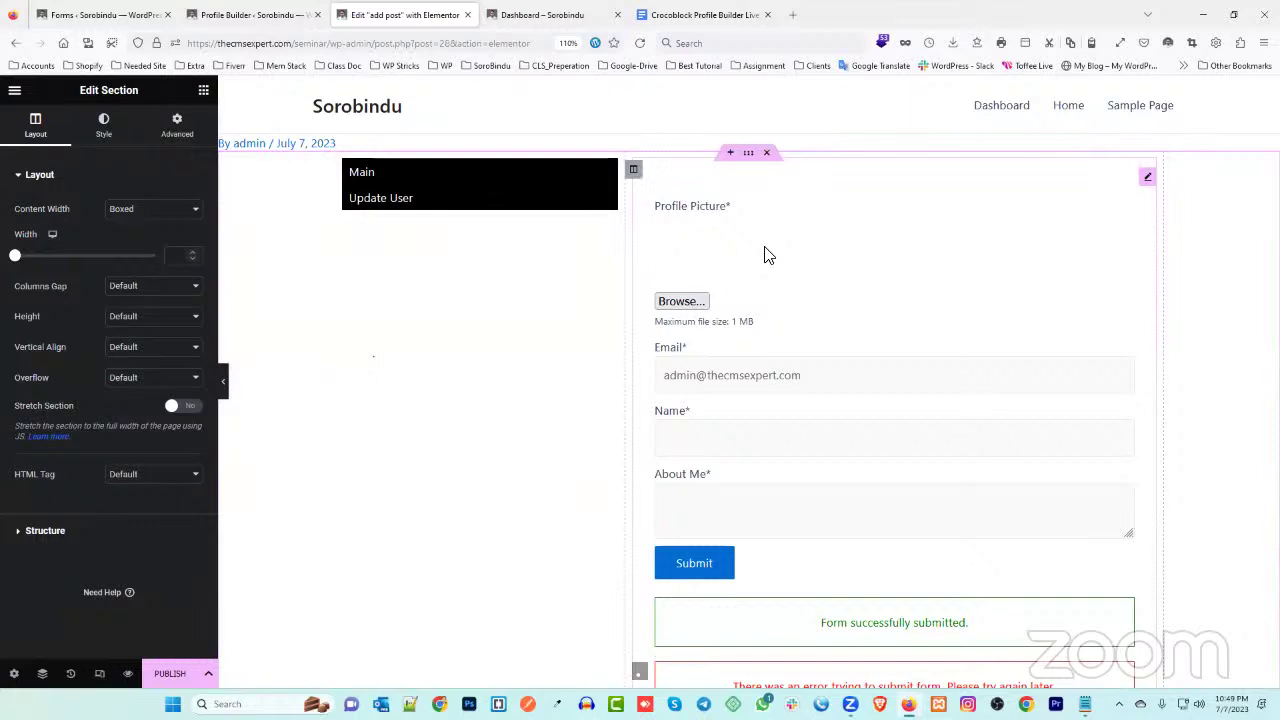
- Check the form's name in the Forms list and set the add post template's form widget to the New Post form
click(1147, 178)
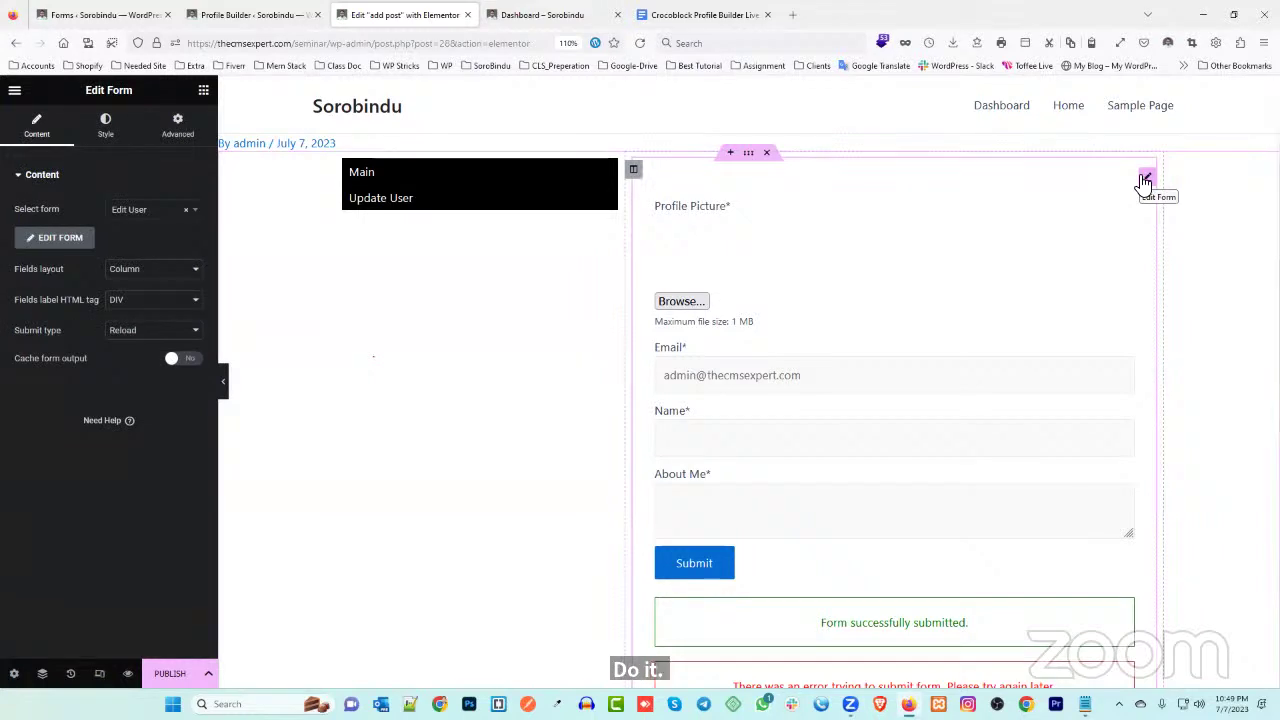
click(272, 10)
click(106, 12)
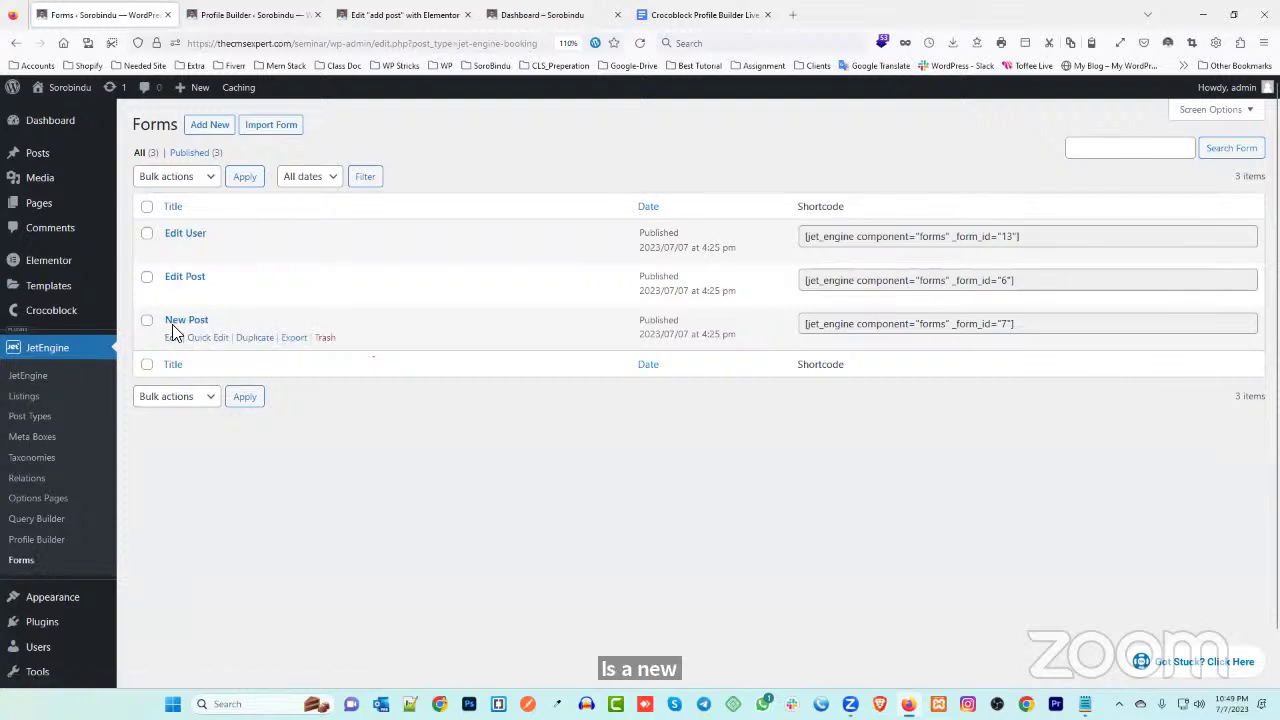
click(410, 14)
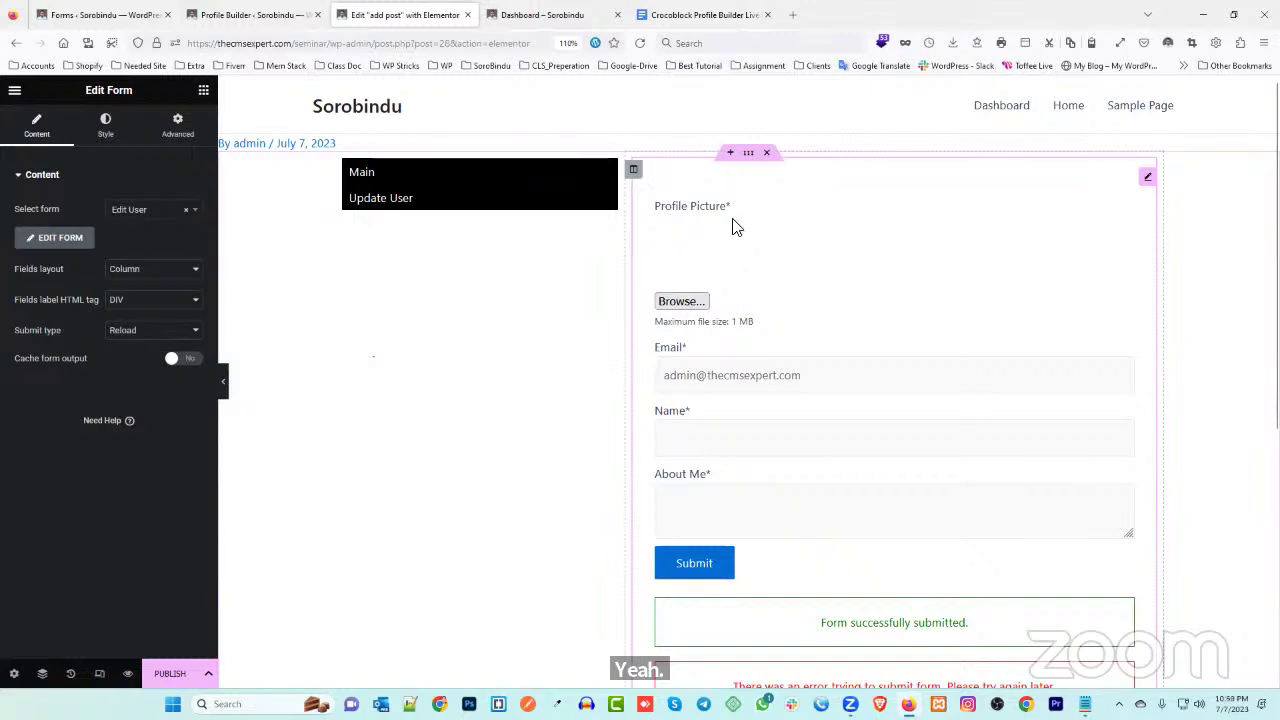
click(152, 212)
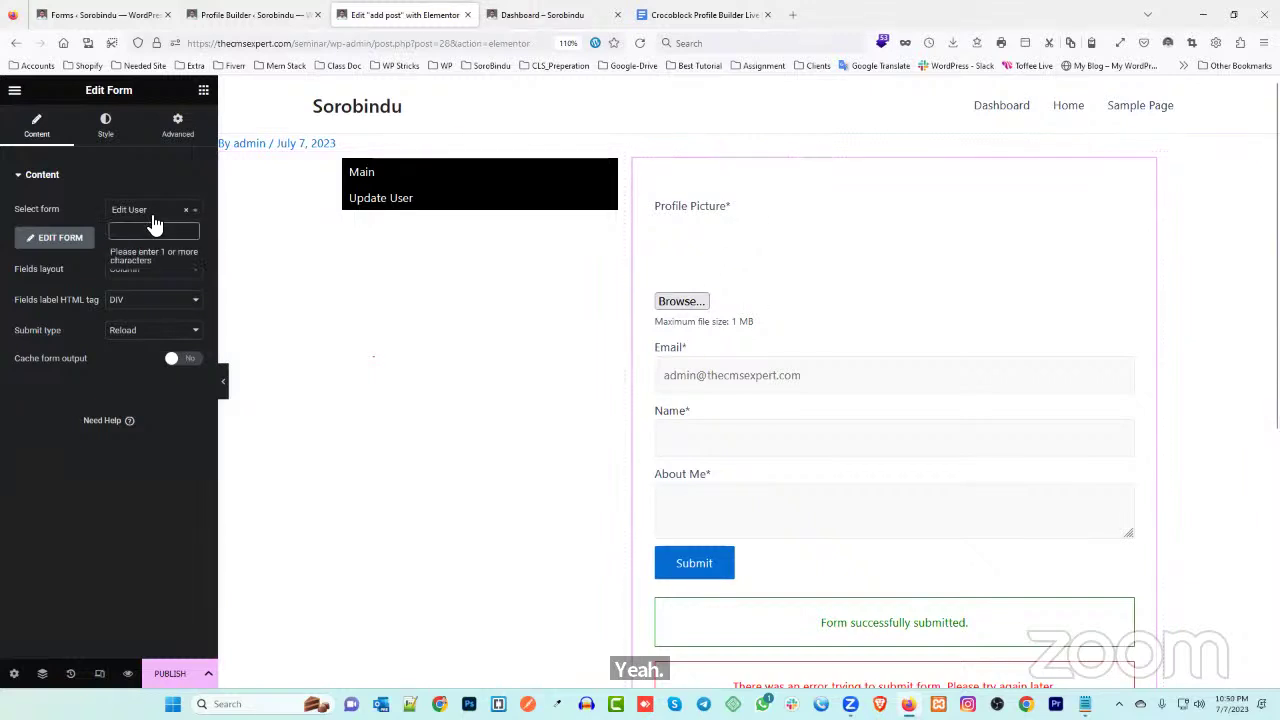
text(new)
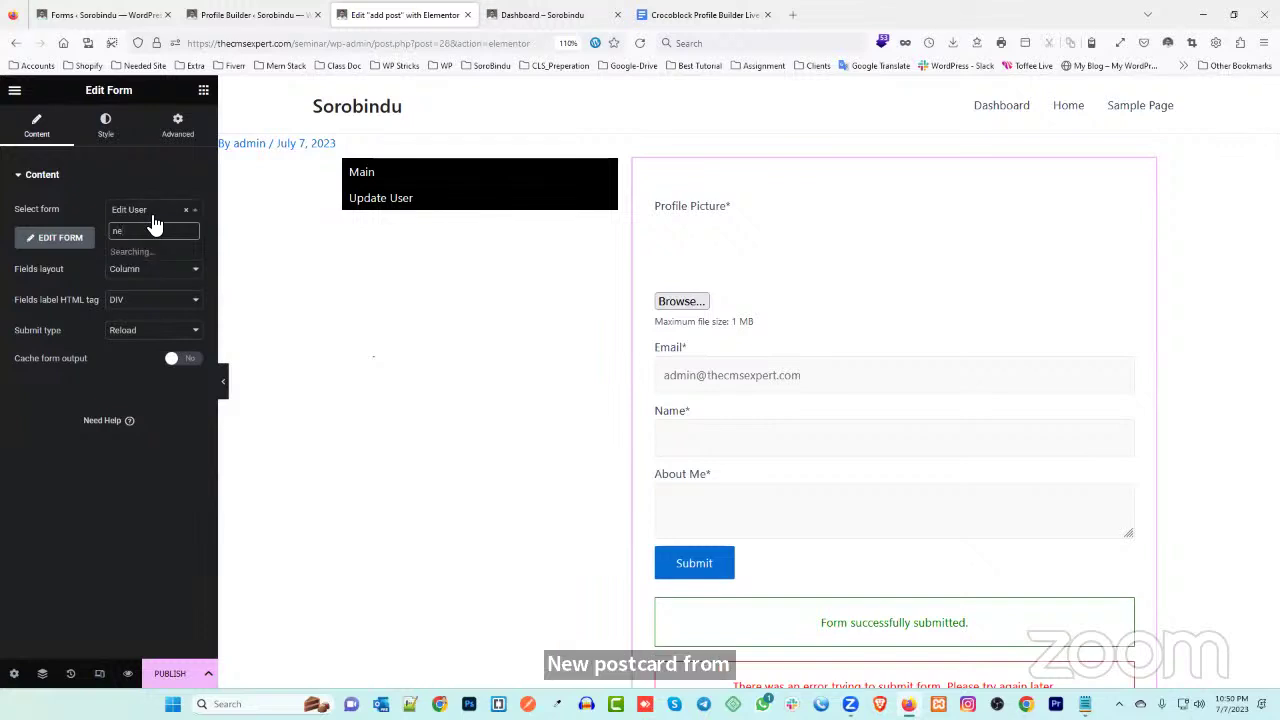
click(150, 252)
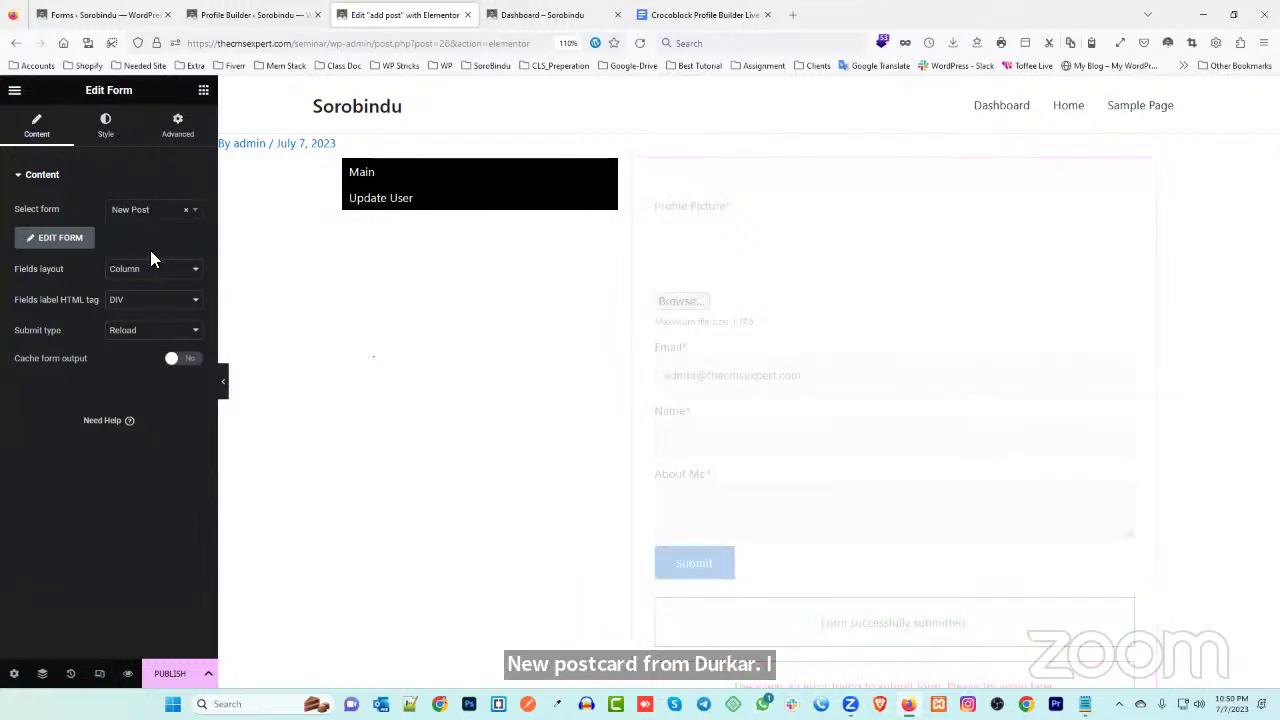
scroll(900, 266, down, 3)
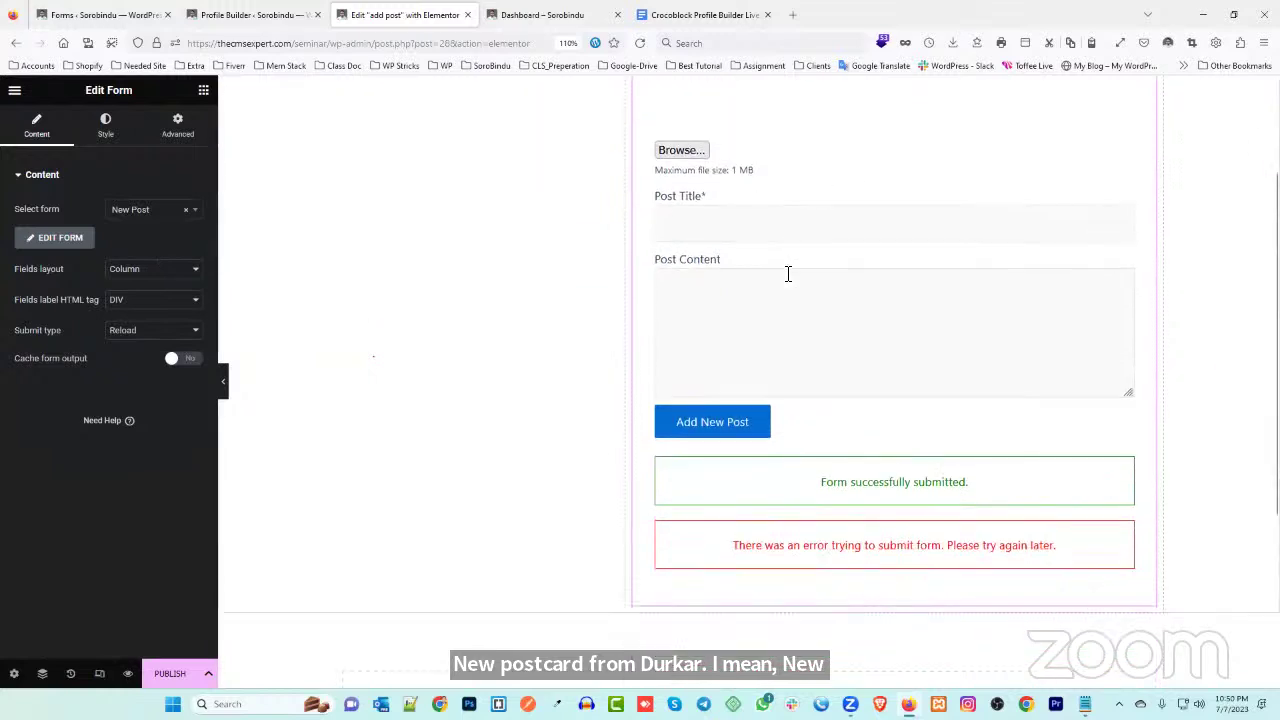
scroll(809, 294, up, 3)
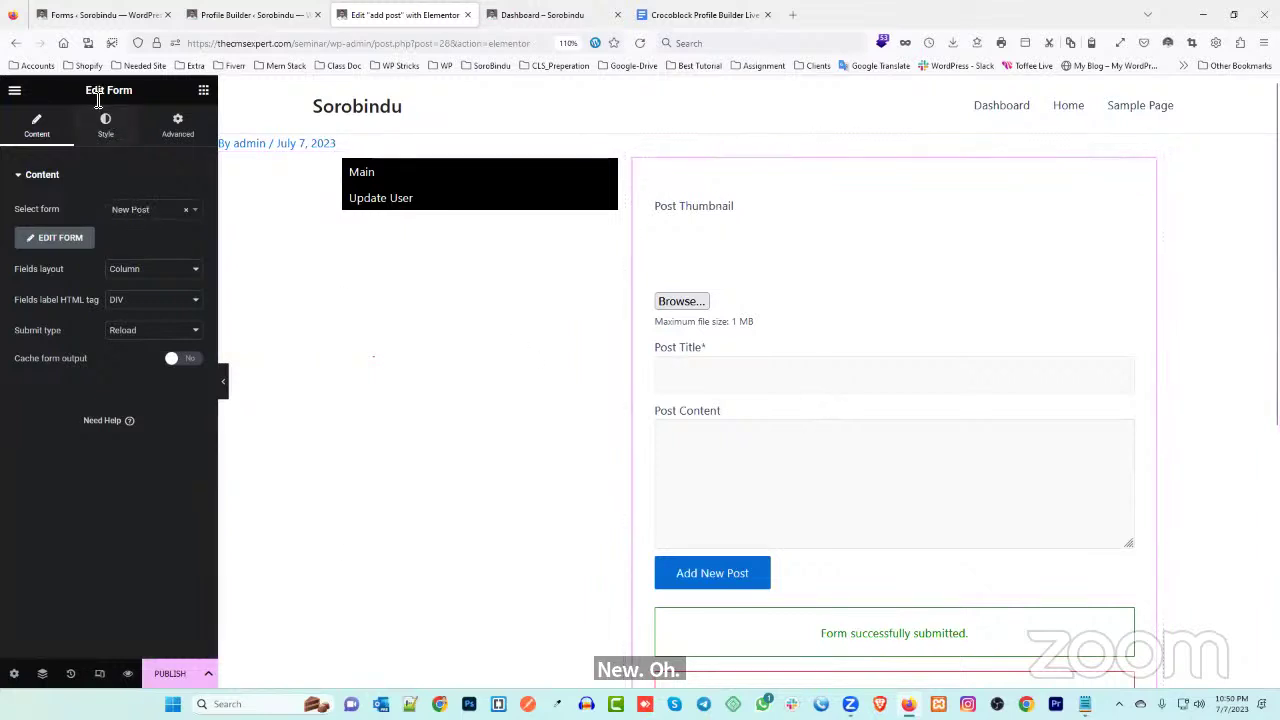
- Review the form widget's content and style options, and publish the add post template
drag(107, 90, 133, 93)
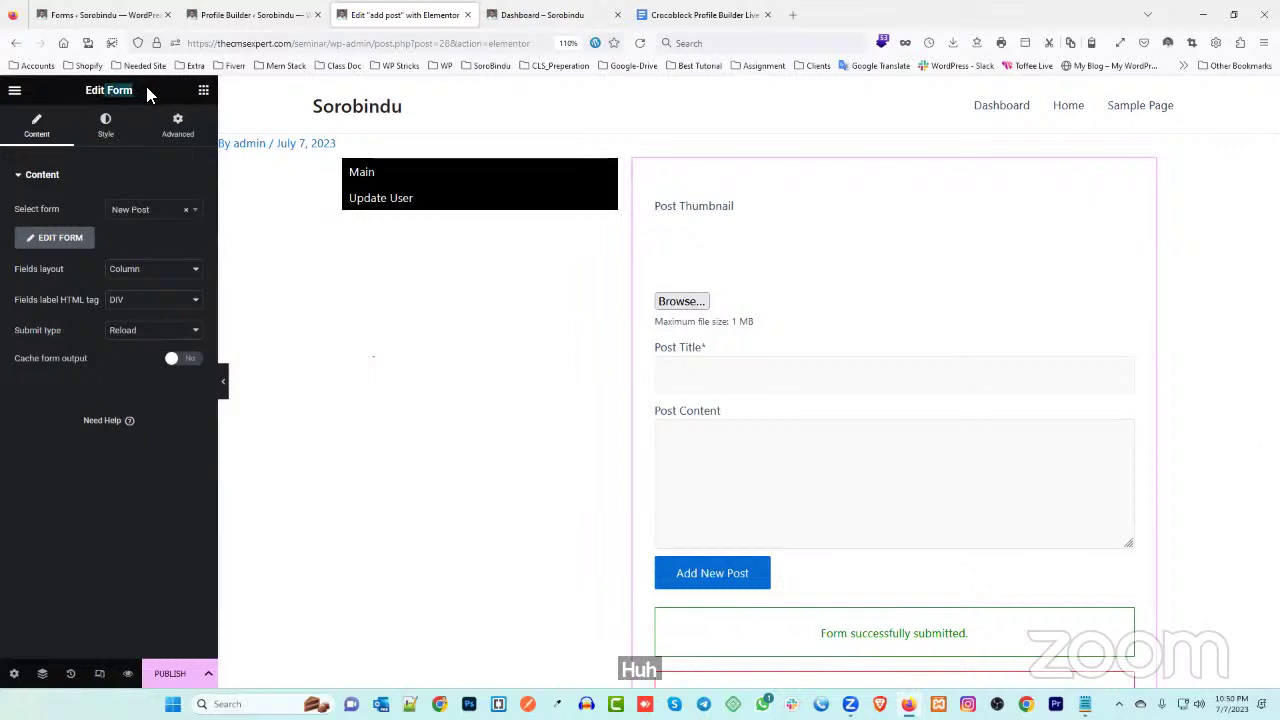
click(147, 93)
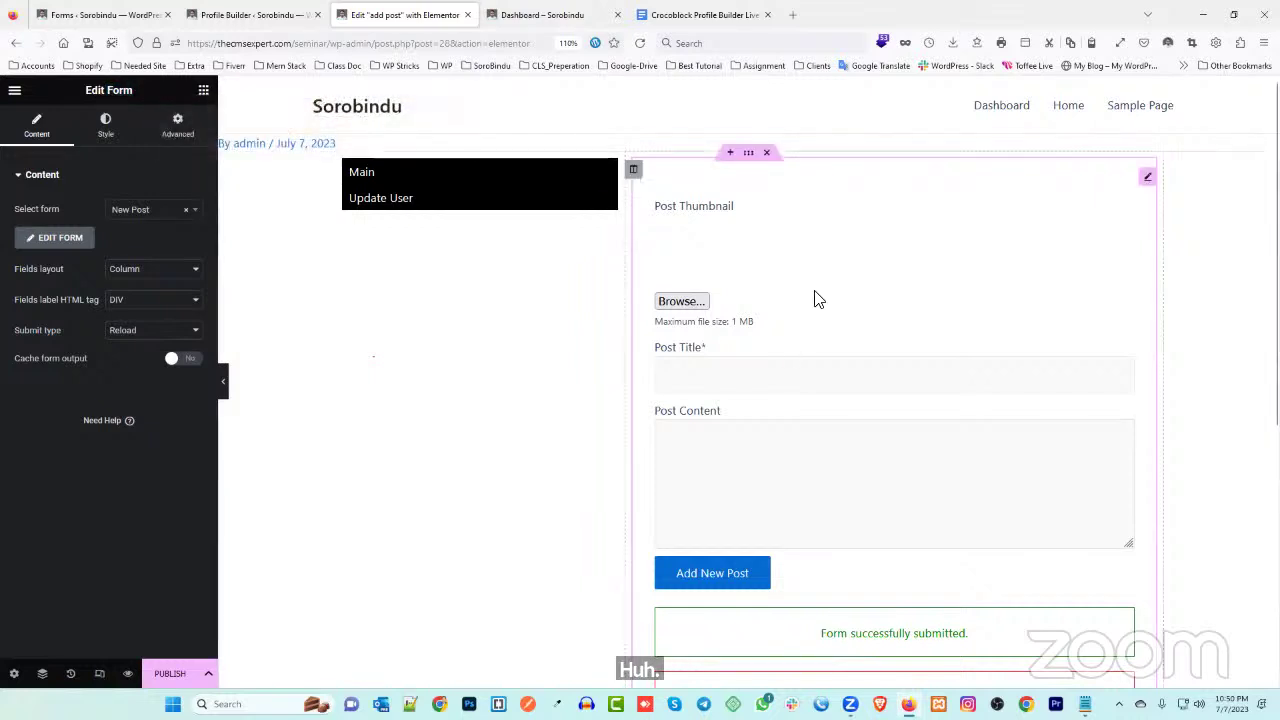
drag(16, 210, 129, 220)
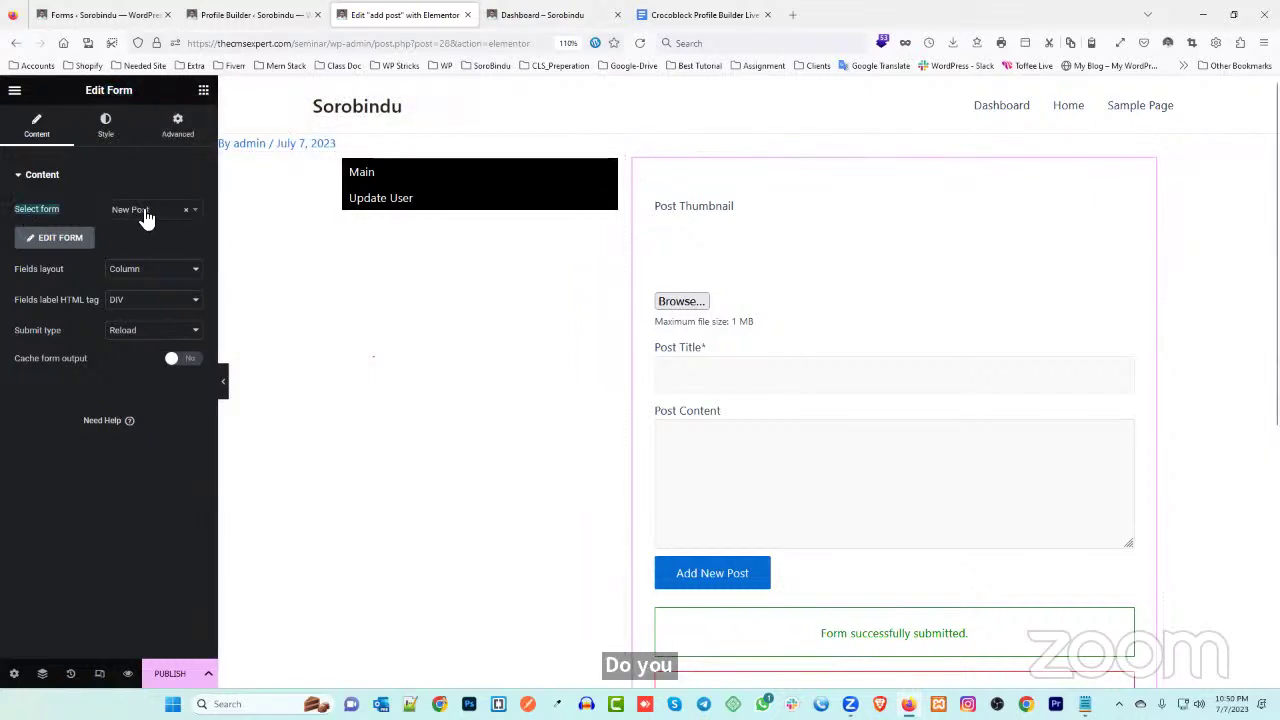
click(105, 125)
scroll(94, 451, down, 2)
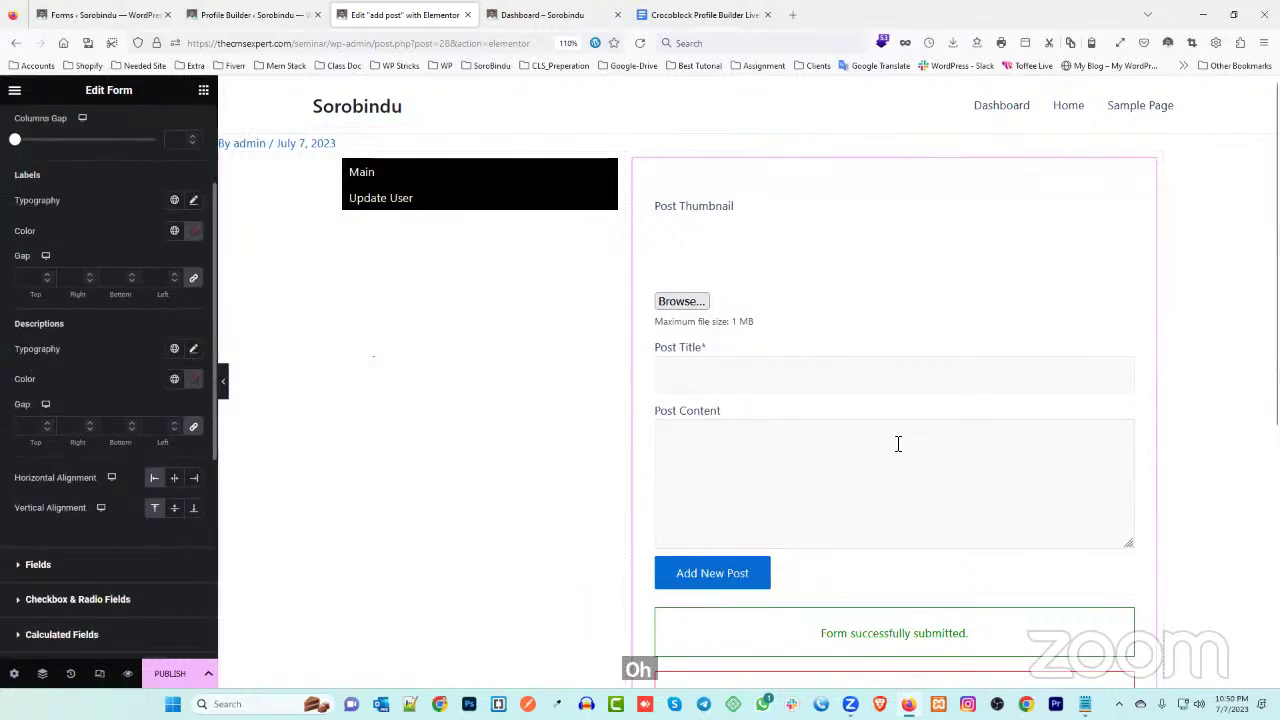
scroll(90, 316, down, 2)
scroll(90, 316, down, 2)
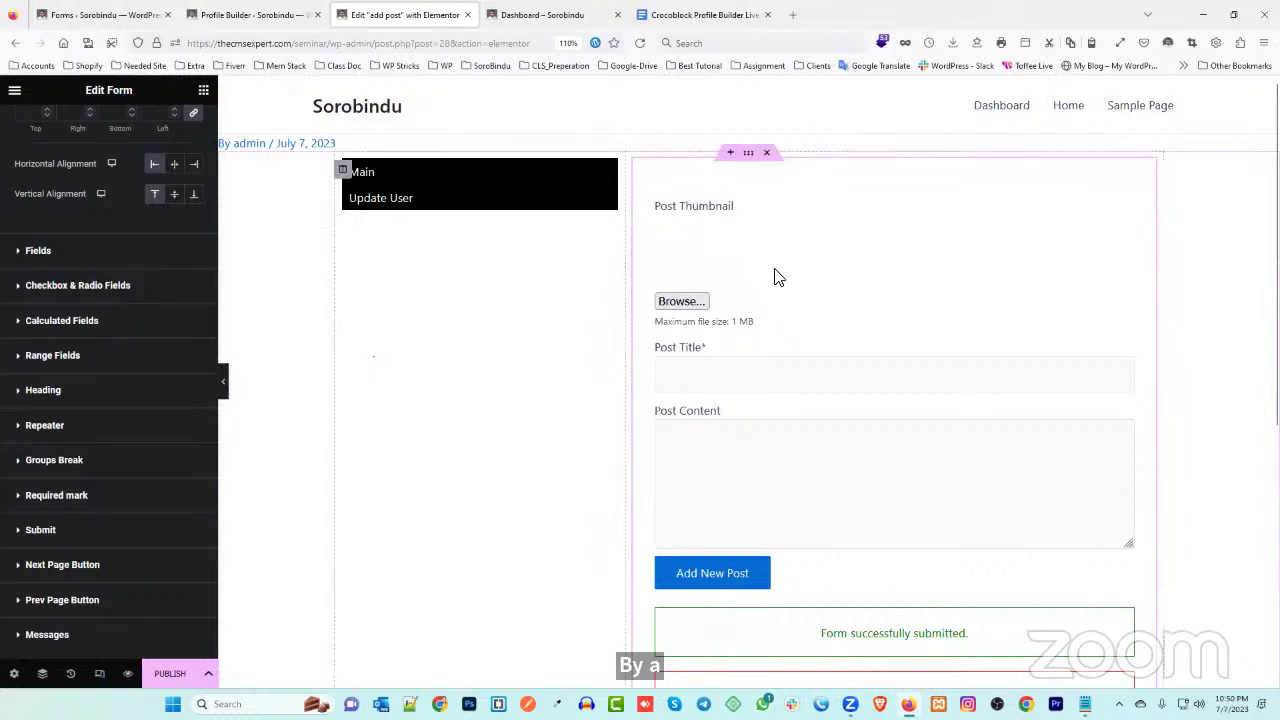
click(170, 673)
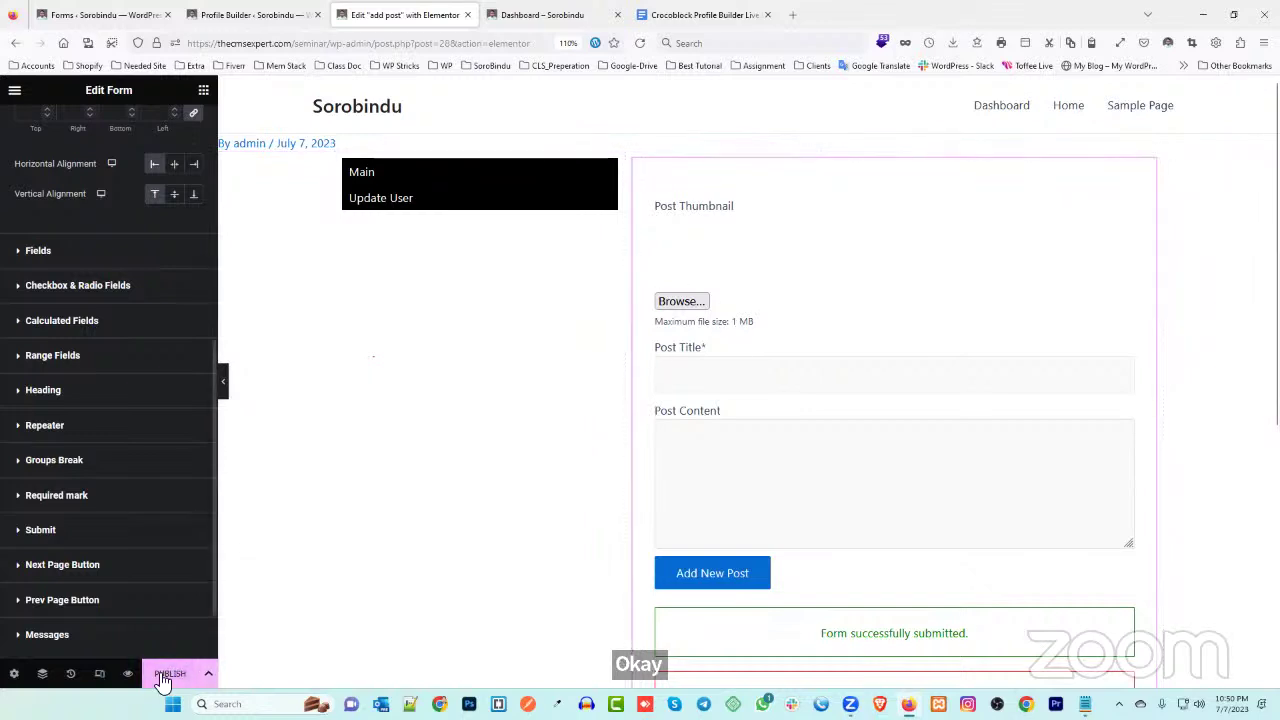
click(169, 677)
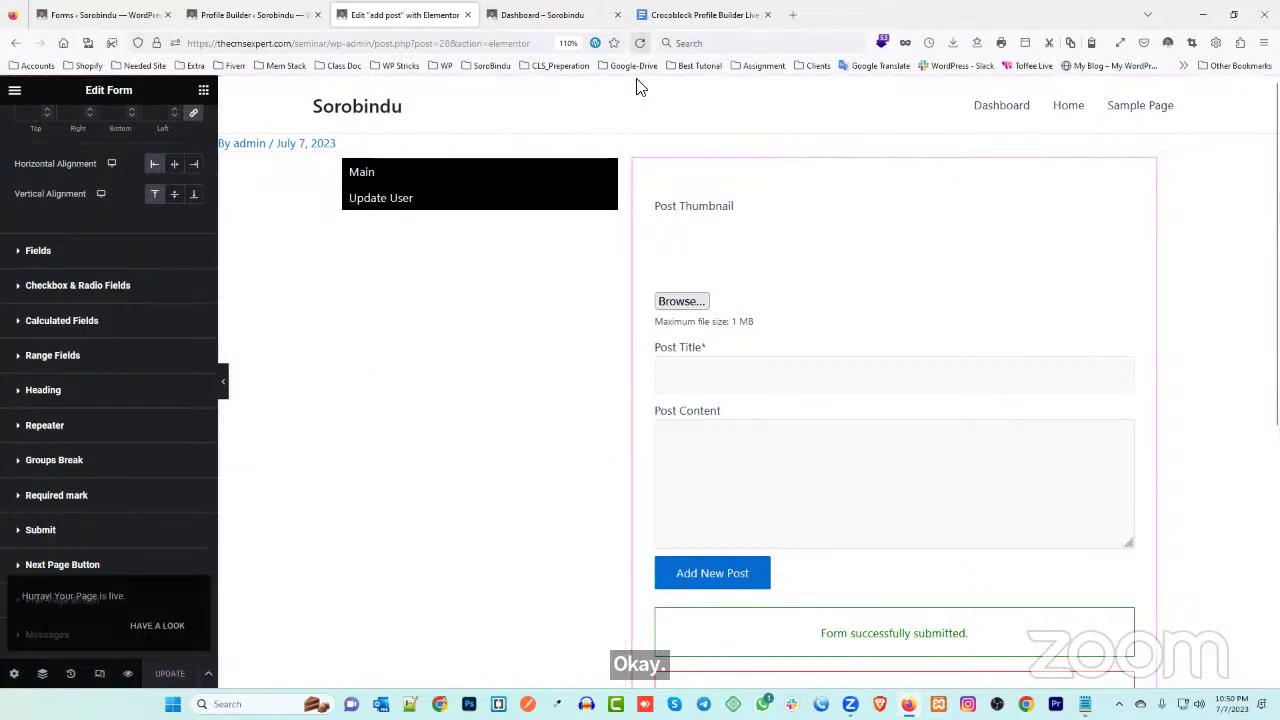
- Reload the live dashboard and the Profile Builder, and compare the dashboard menu with the account page's subpage list
click(545, 14)
click(640, 43)
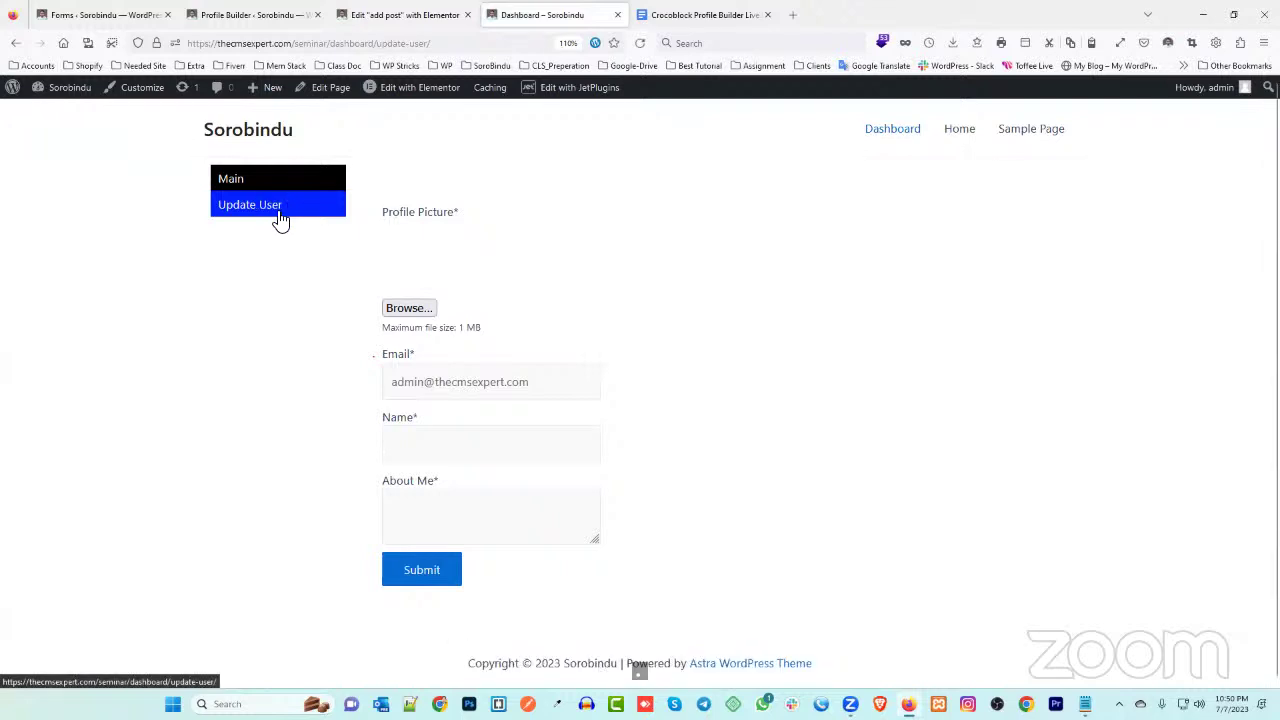
click(251, 15)
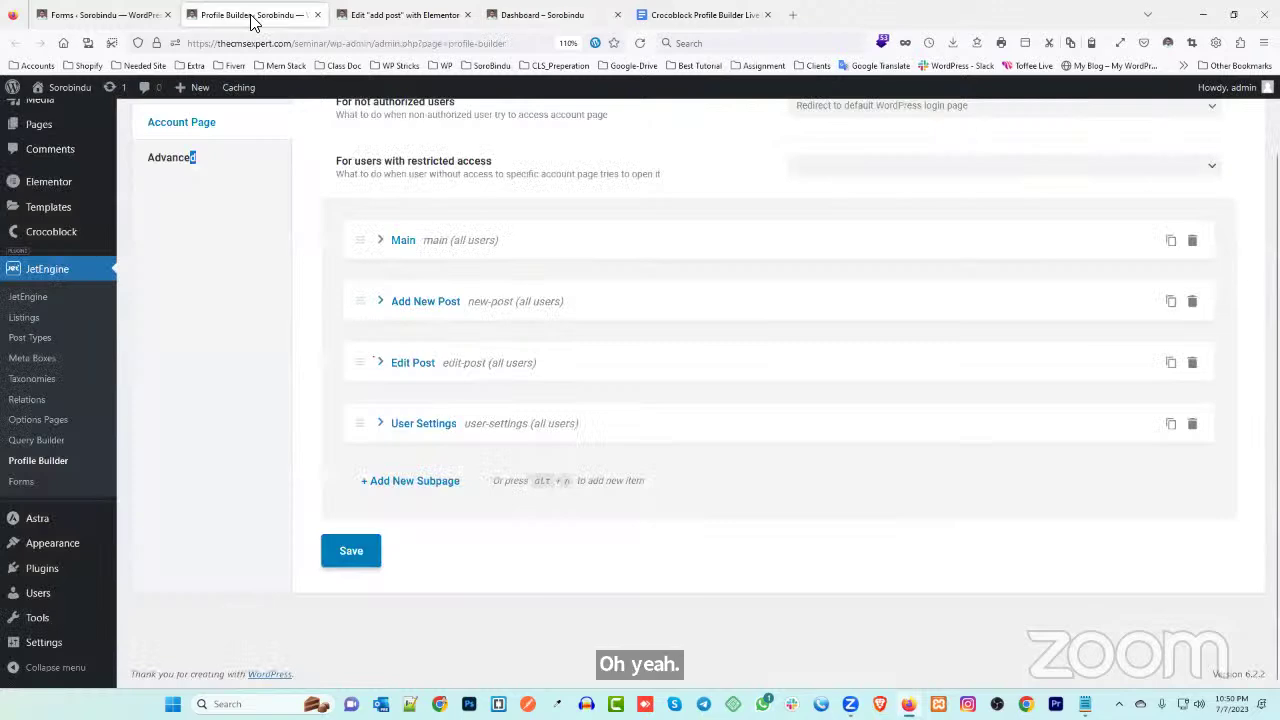
scroll(440, 342, up, 2)
click(640, 43)
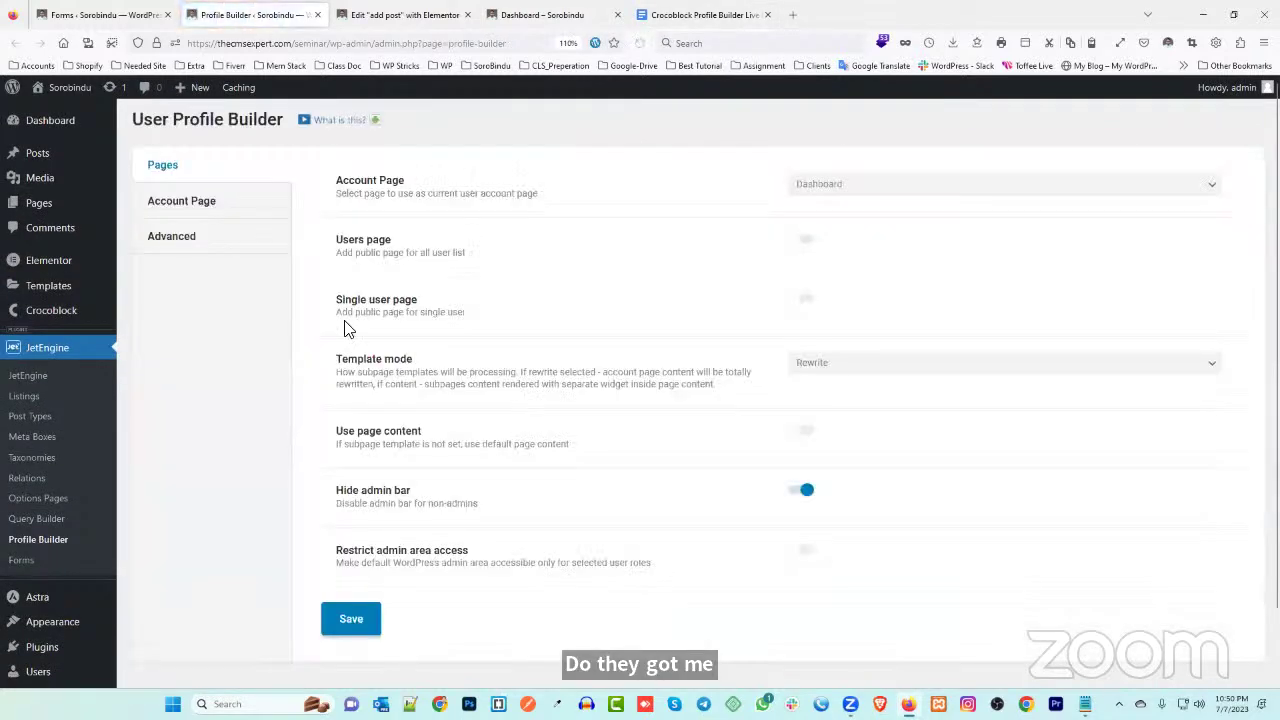
click(212, 214)
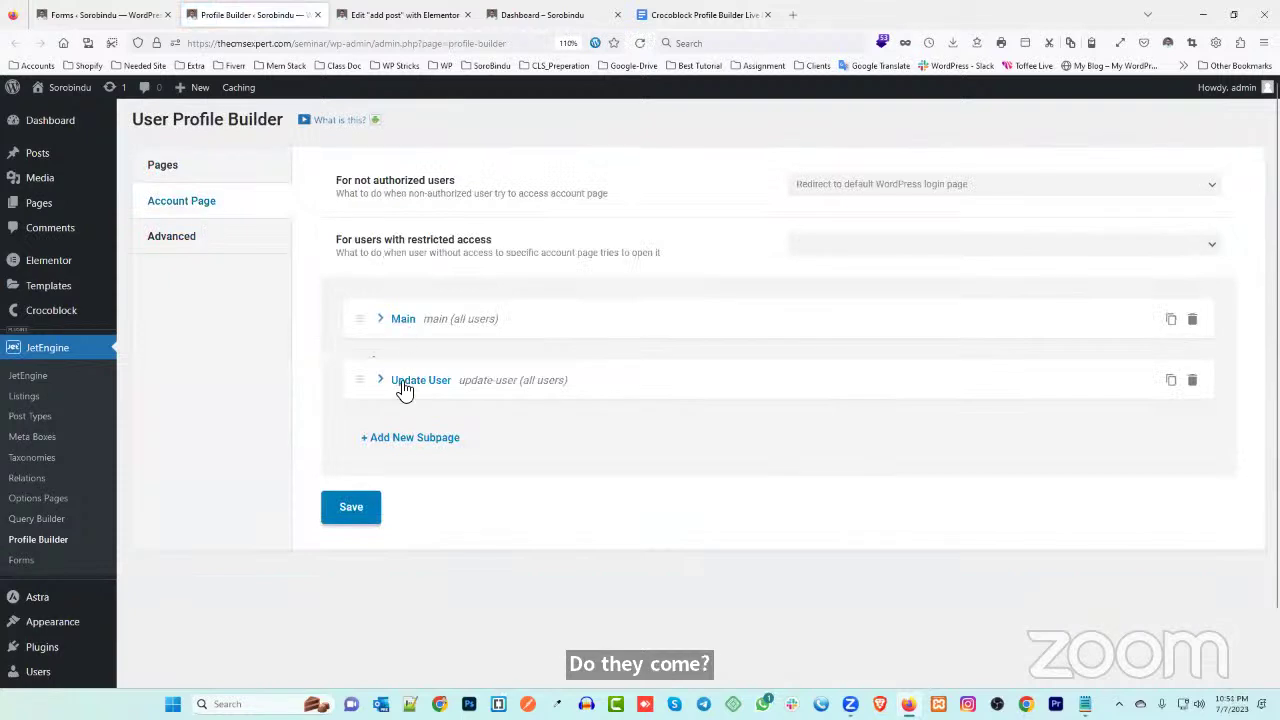
click(548, 18)
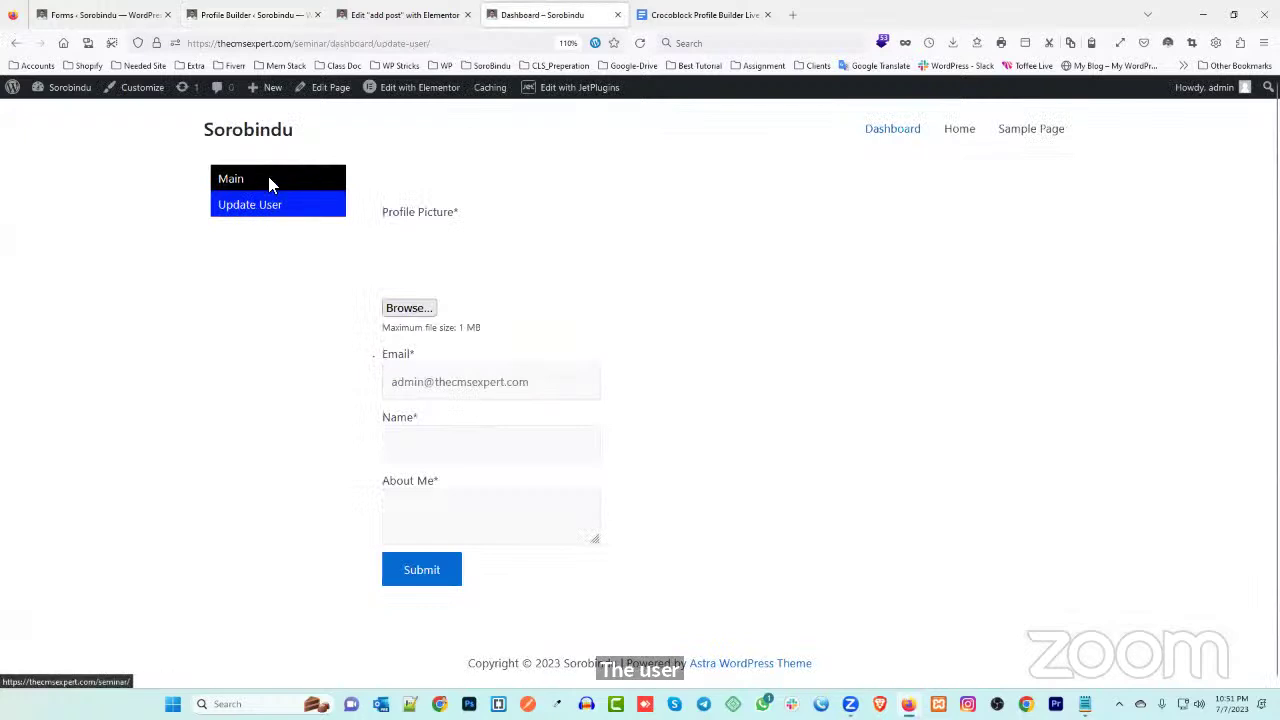
key(ctrl+Tab)
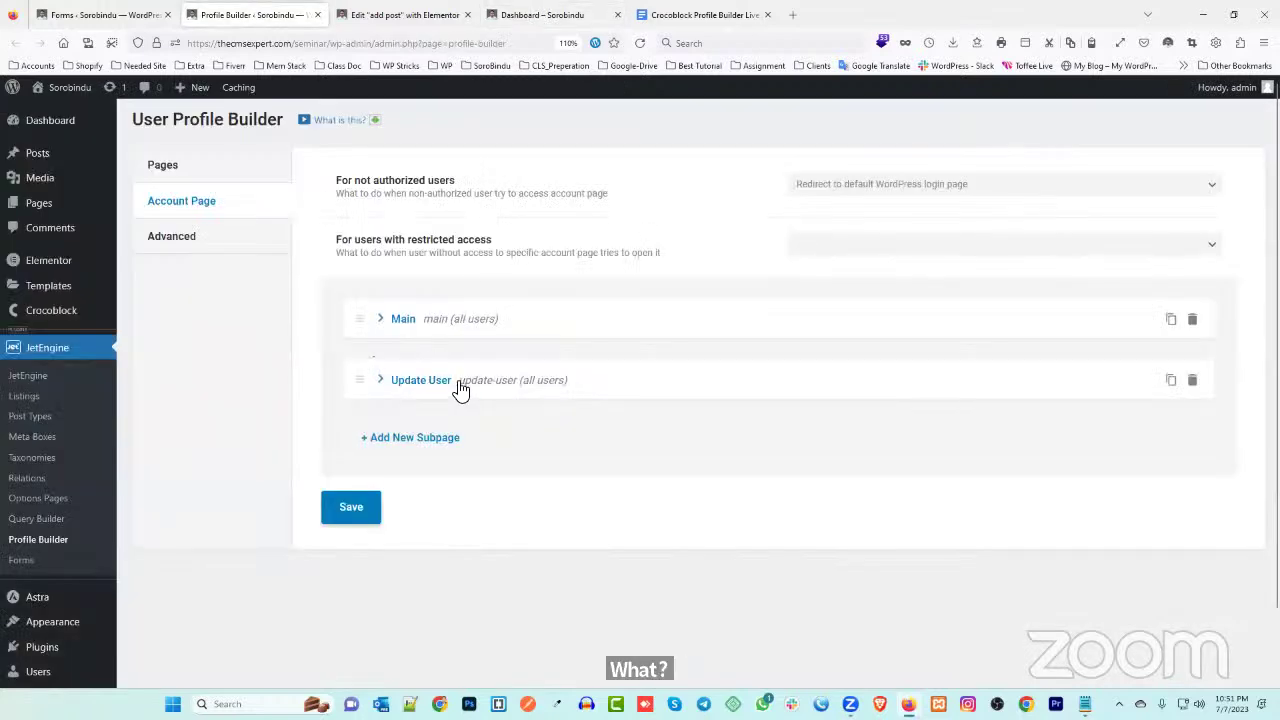
- Add a new account subpage with the title "New Post"
click(401, 436)
click(866, 487)
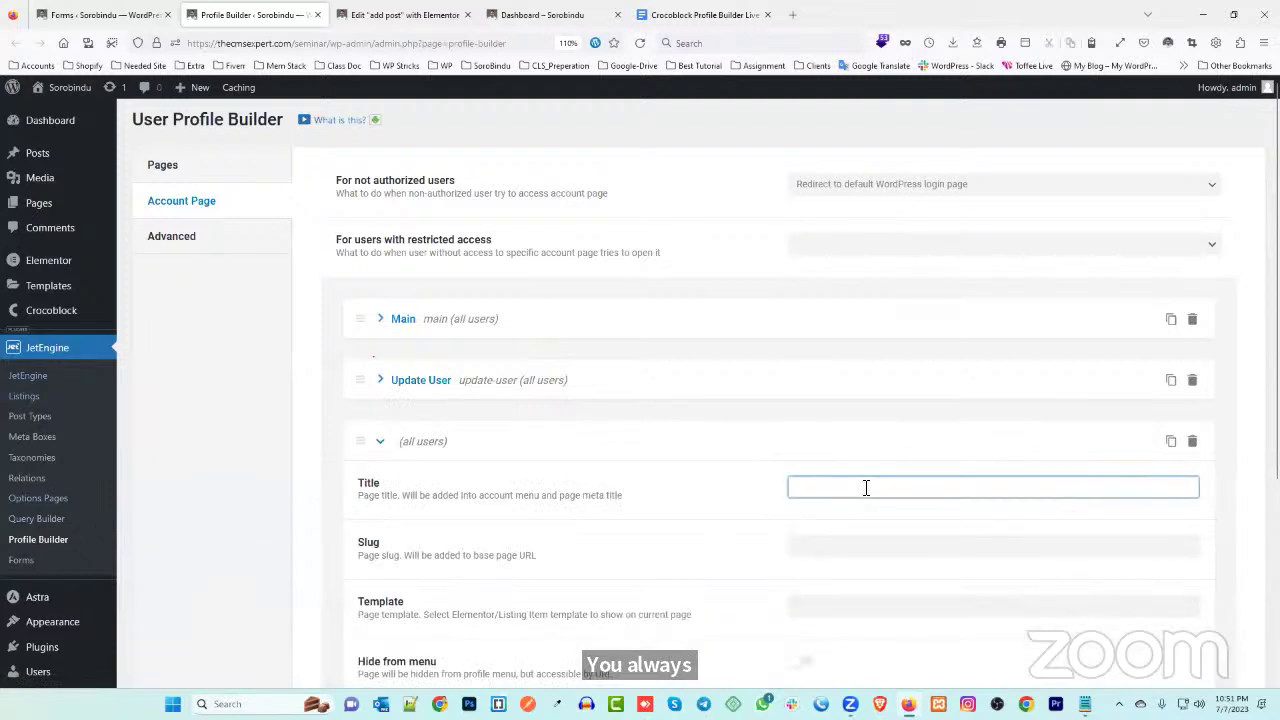
text(New Post)
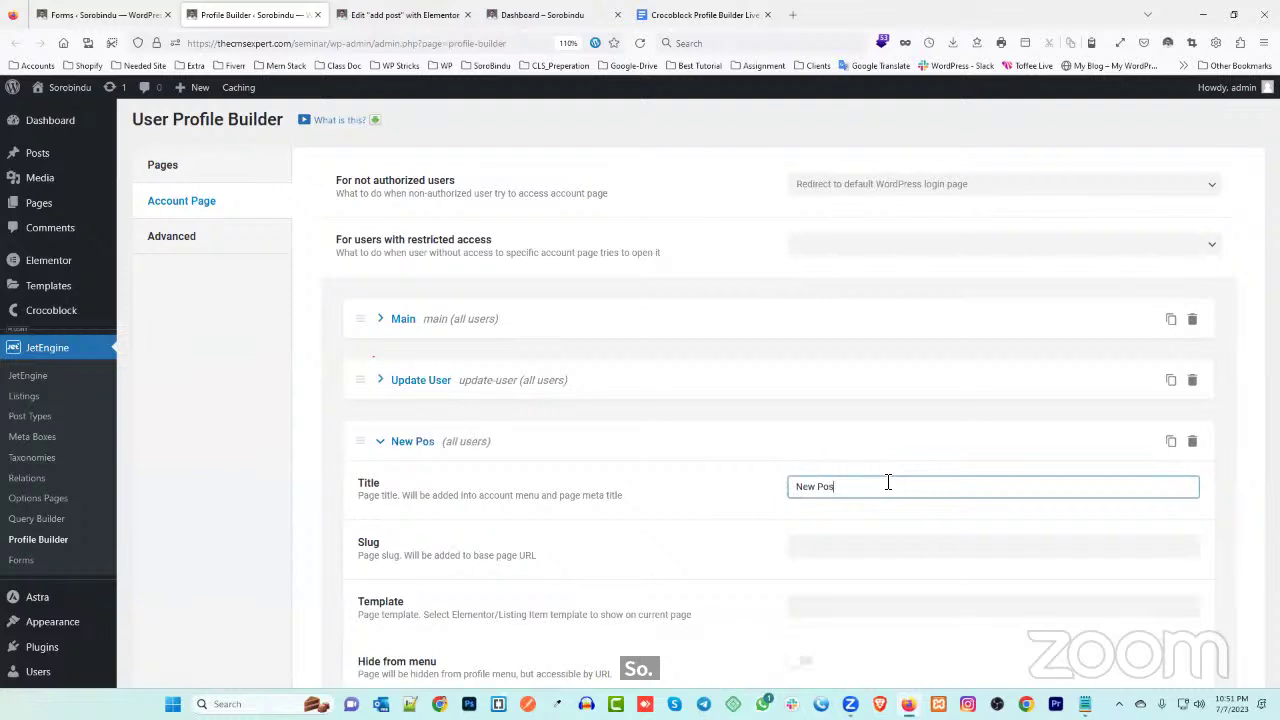
click(663, 469)
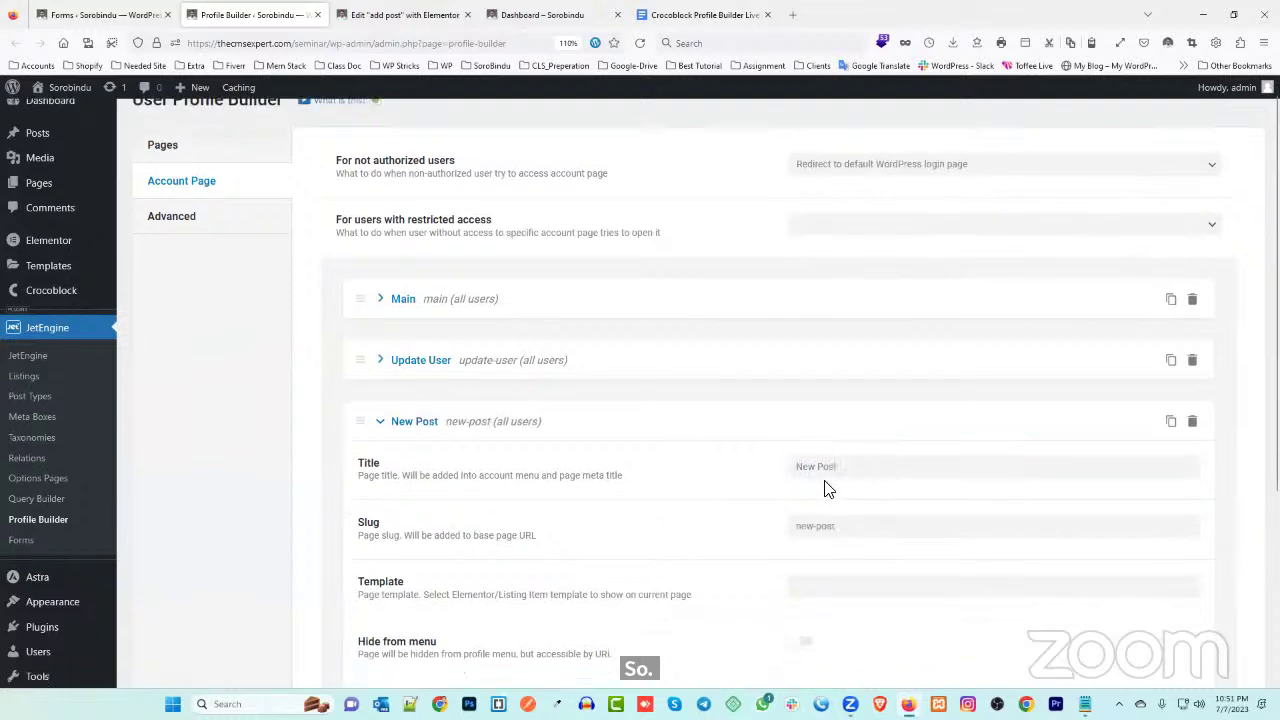
- Search for the New Post subpage's template with "new", and look up the template's name in the saved templates list
scroll(826, 489, down, 3)
scroll(808, 340, down, 2)
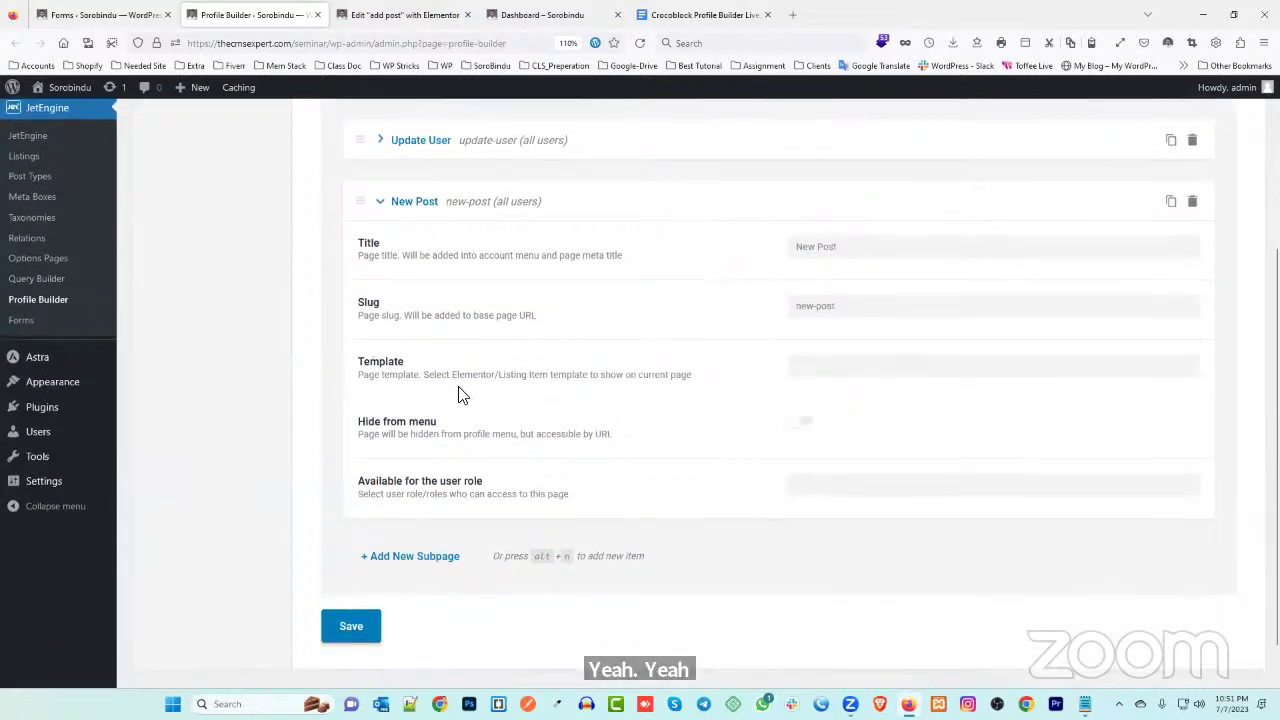
click(806, 366)
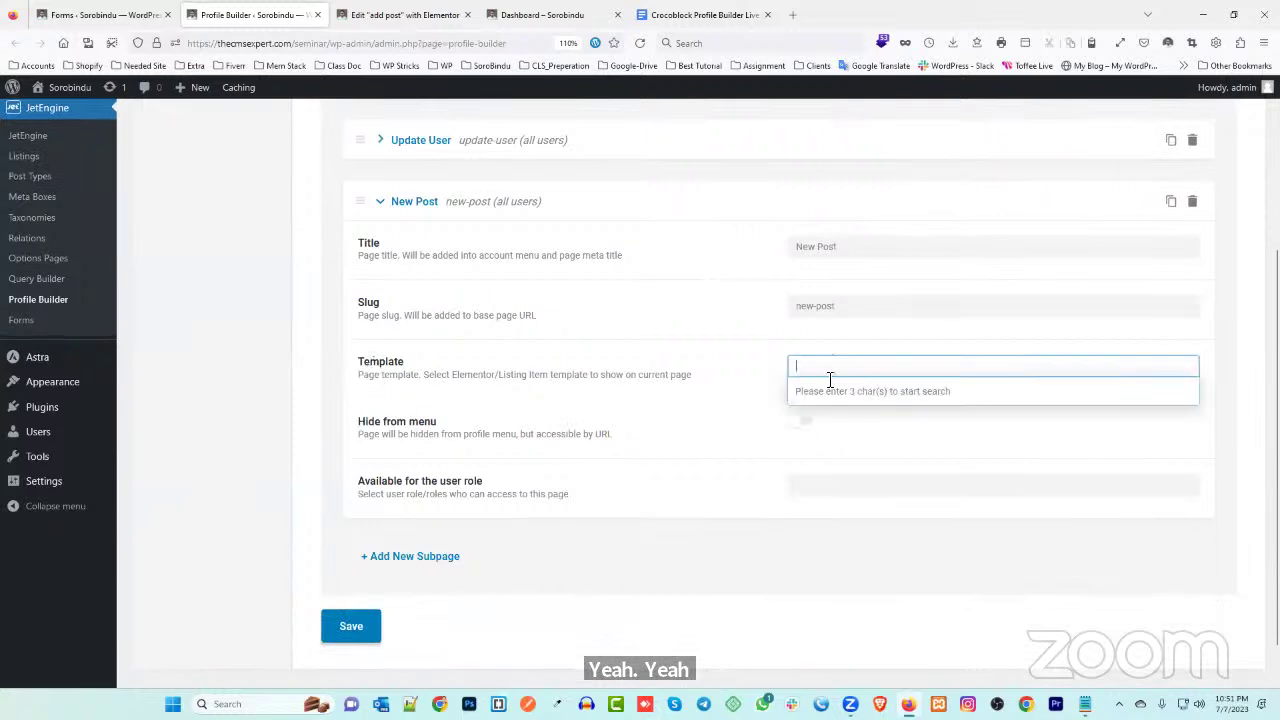
text(new)
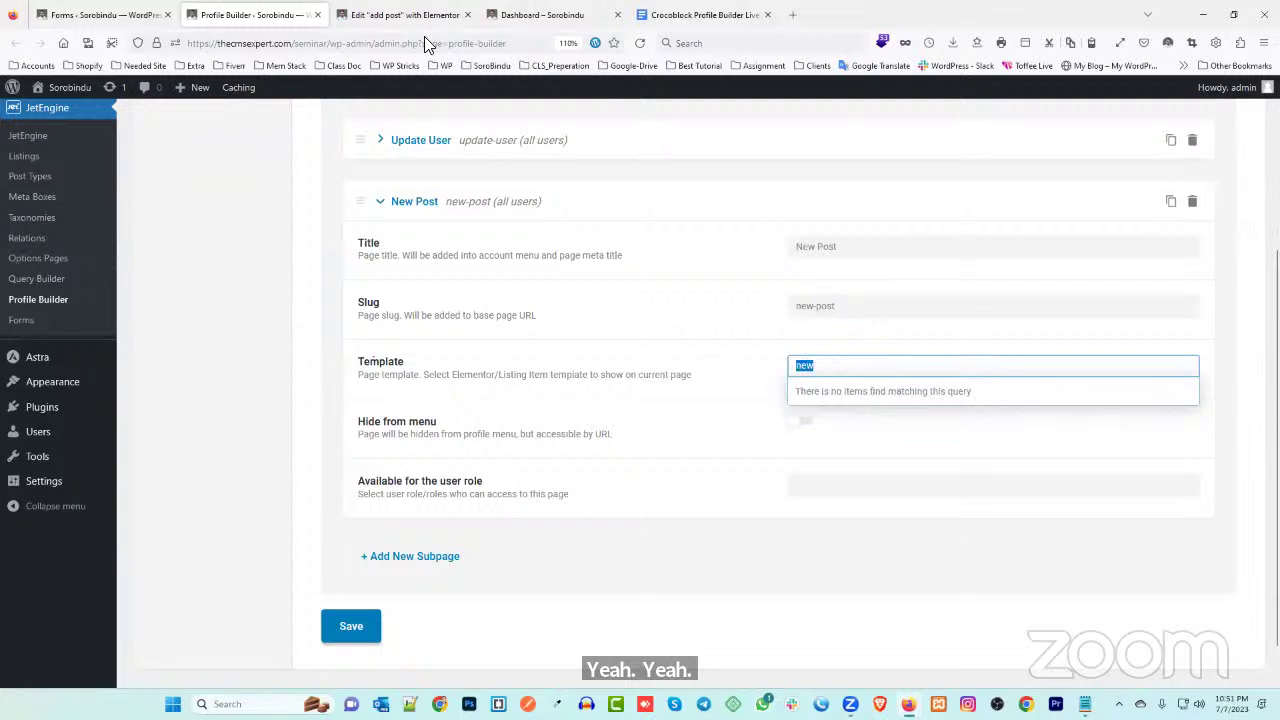
click(424, 22)
click(140, 12)
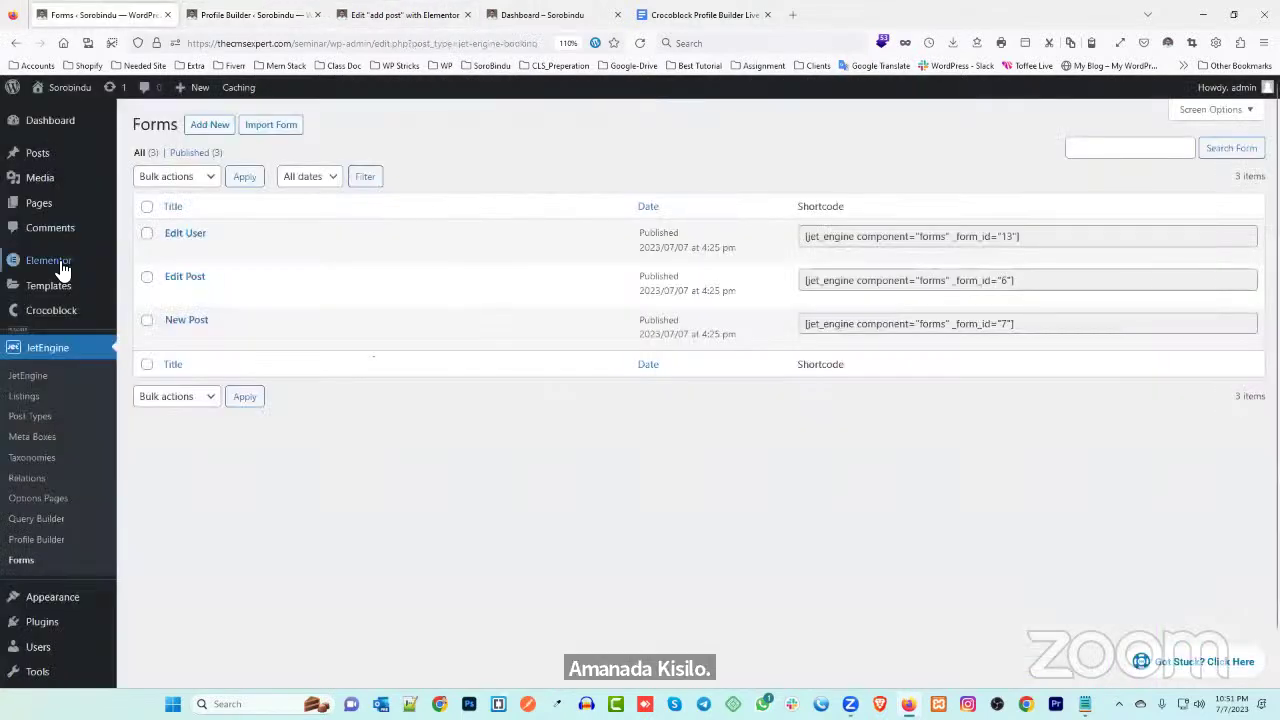
mouse_move(57, 284)
ctrl+click(148, 290)
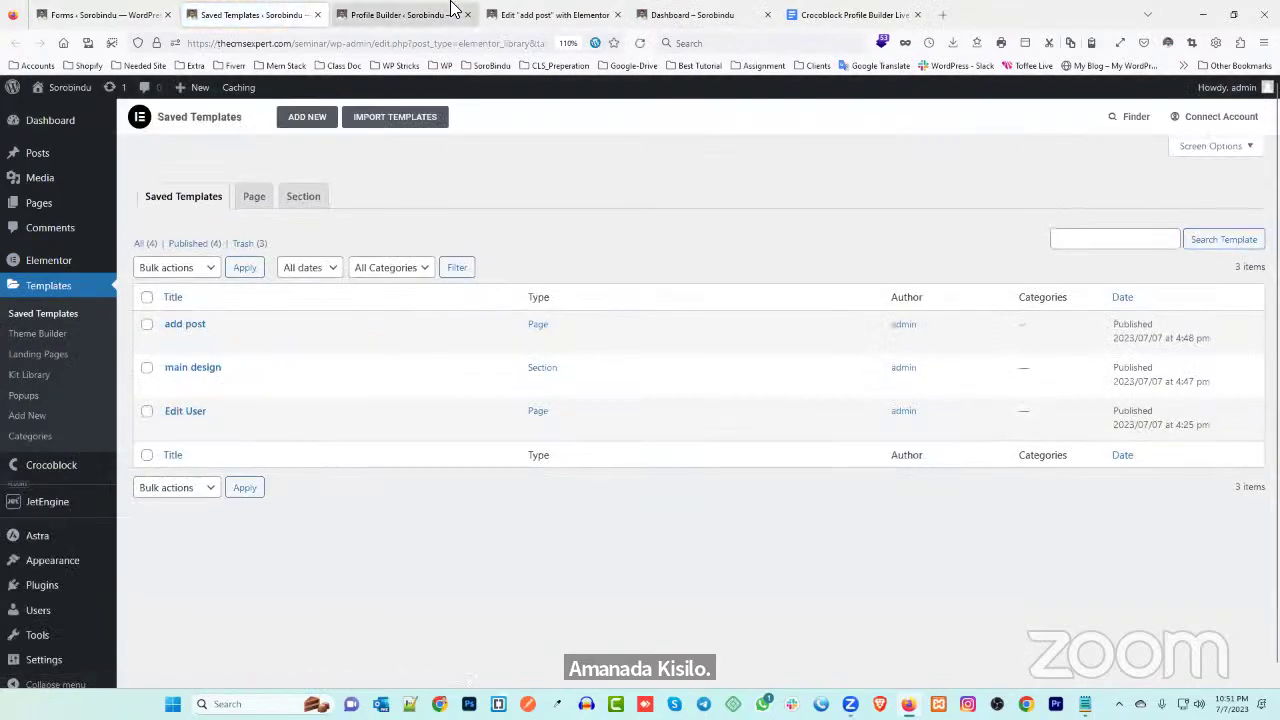
- Assign the add post template to the New Post subpage and save the account page settings
click(410, 14)
text(add)
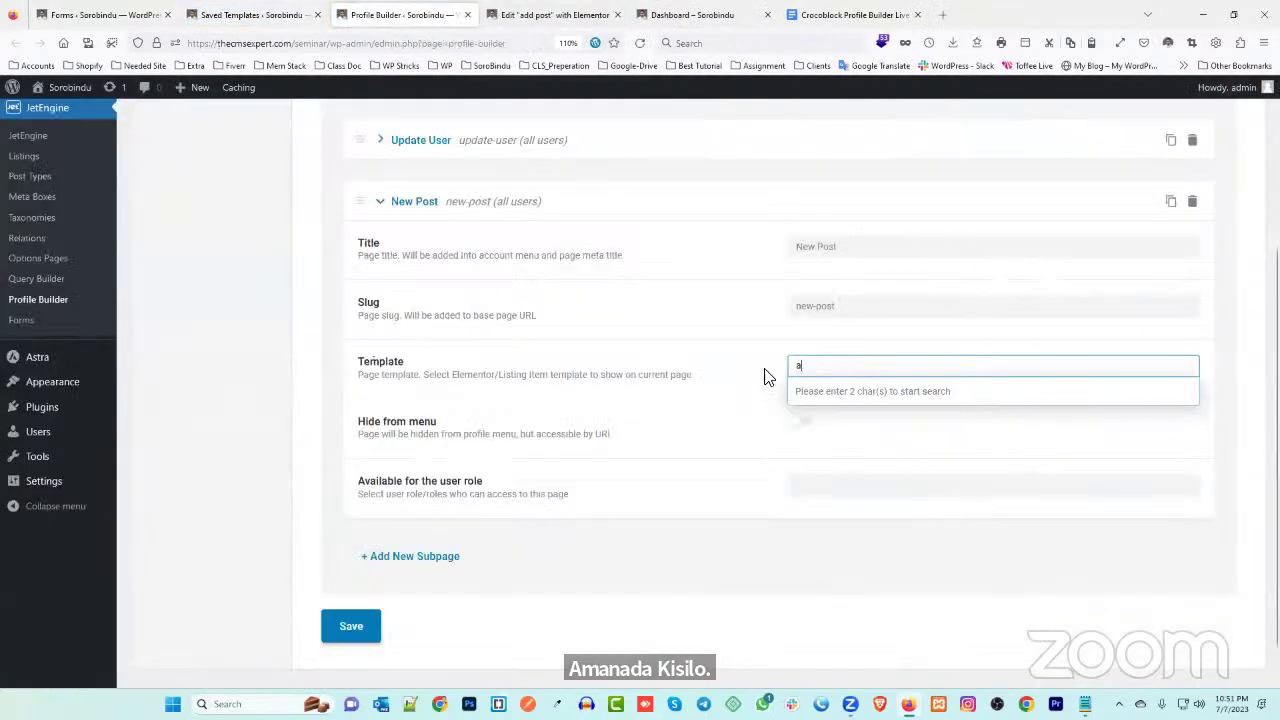
click(818, 393)
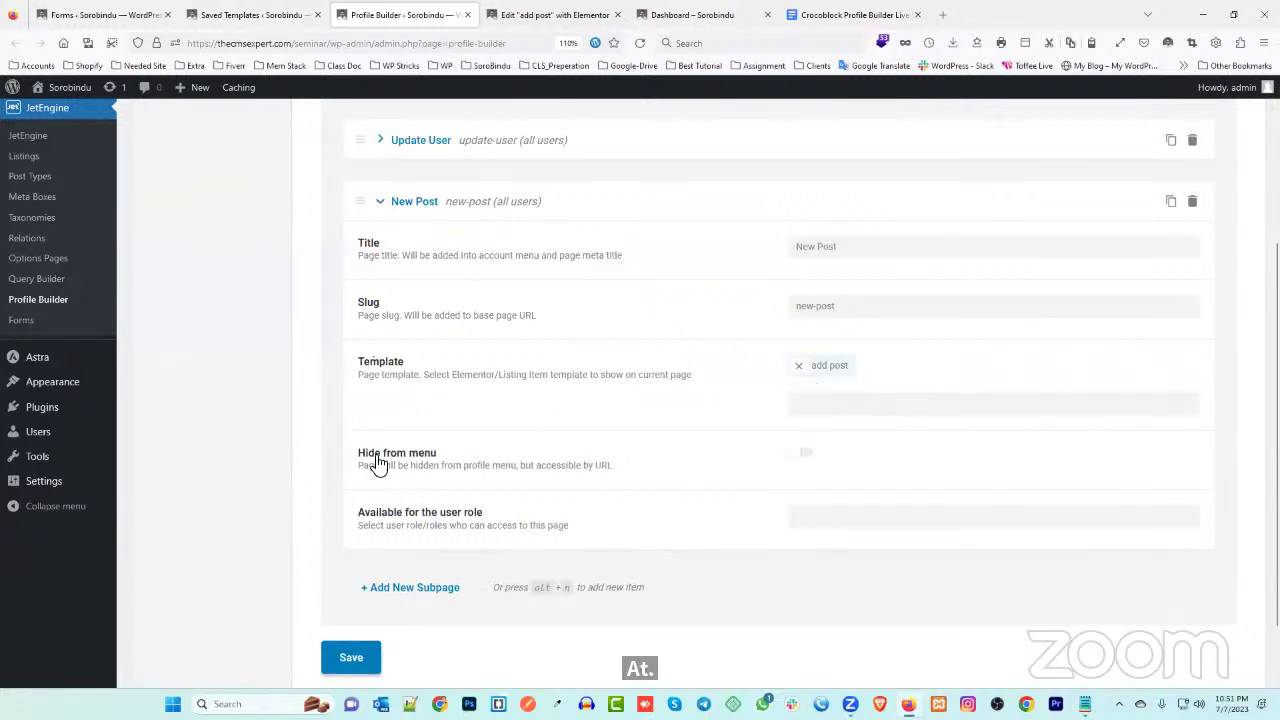
click(357, 660)
- Reload the live dashboard, examine the New Post subpage's form fields, and compare it with the Main and Update User subpages
click(686, 15)
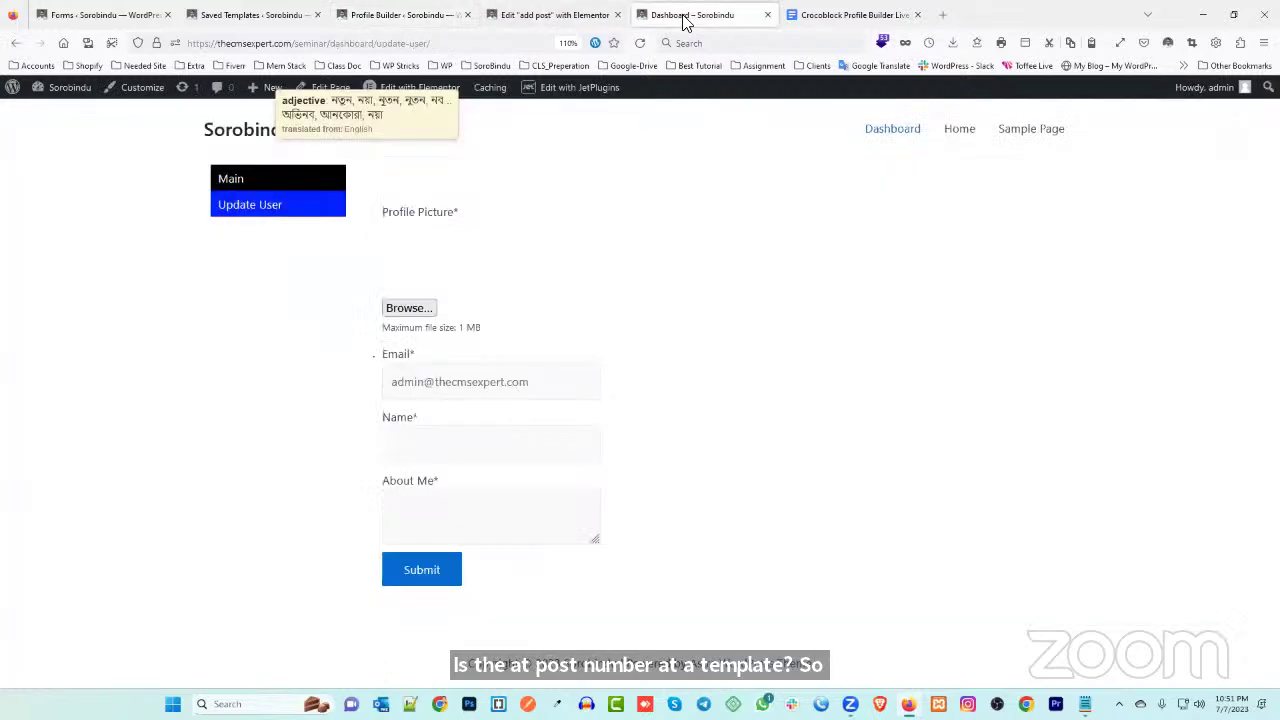
click(645, 43)
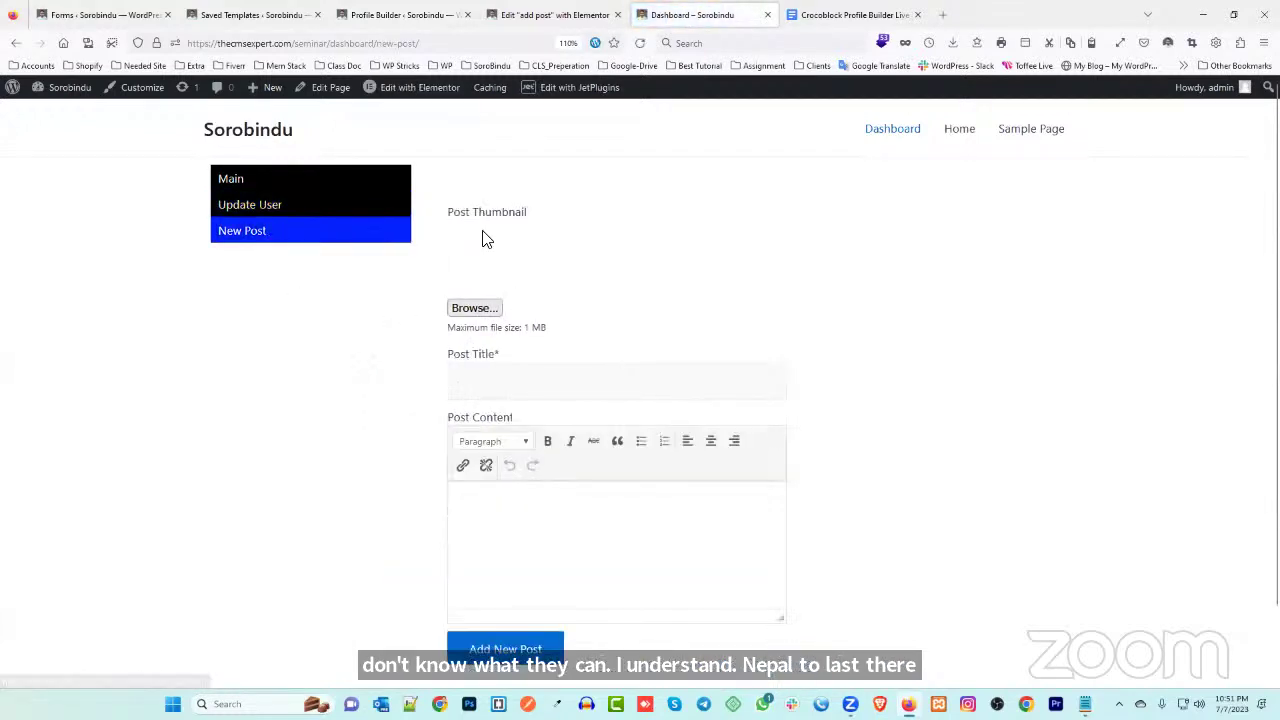
click(527, 517)
click(518, 377)
click(246, 182)
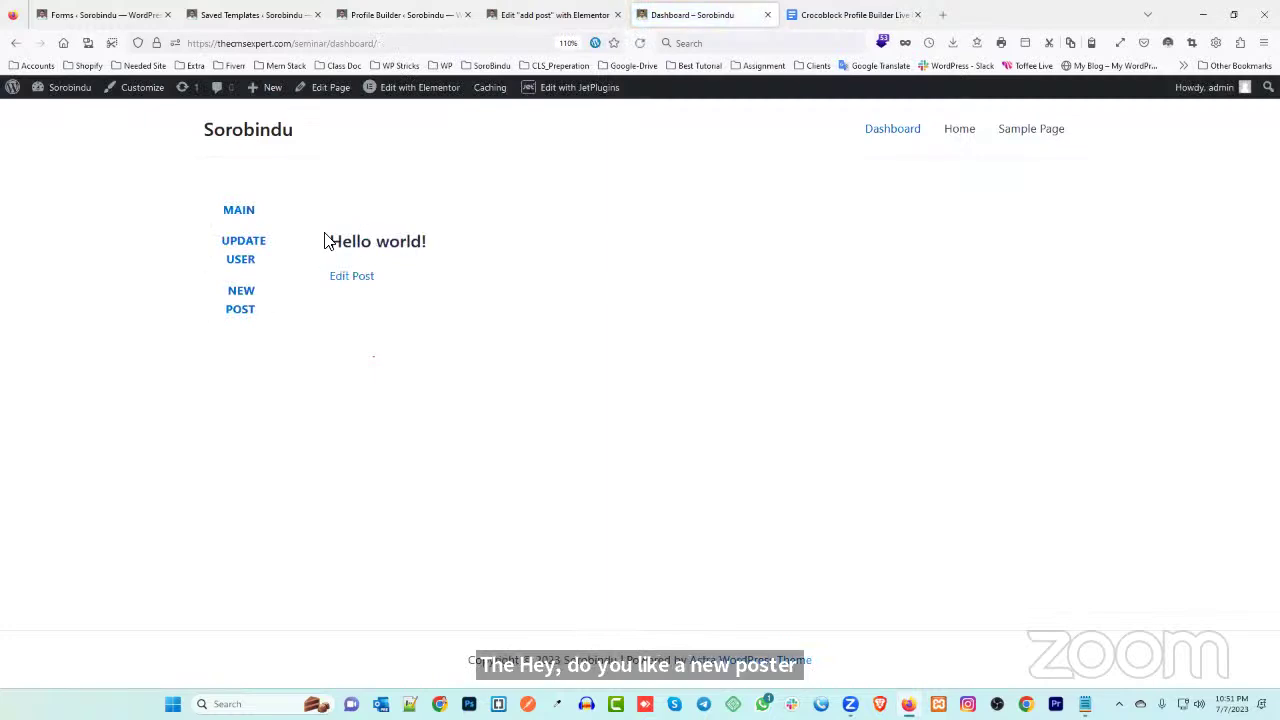
drag(348, 241, 437, 243)
click(486, 246)
click(248, 257)
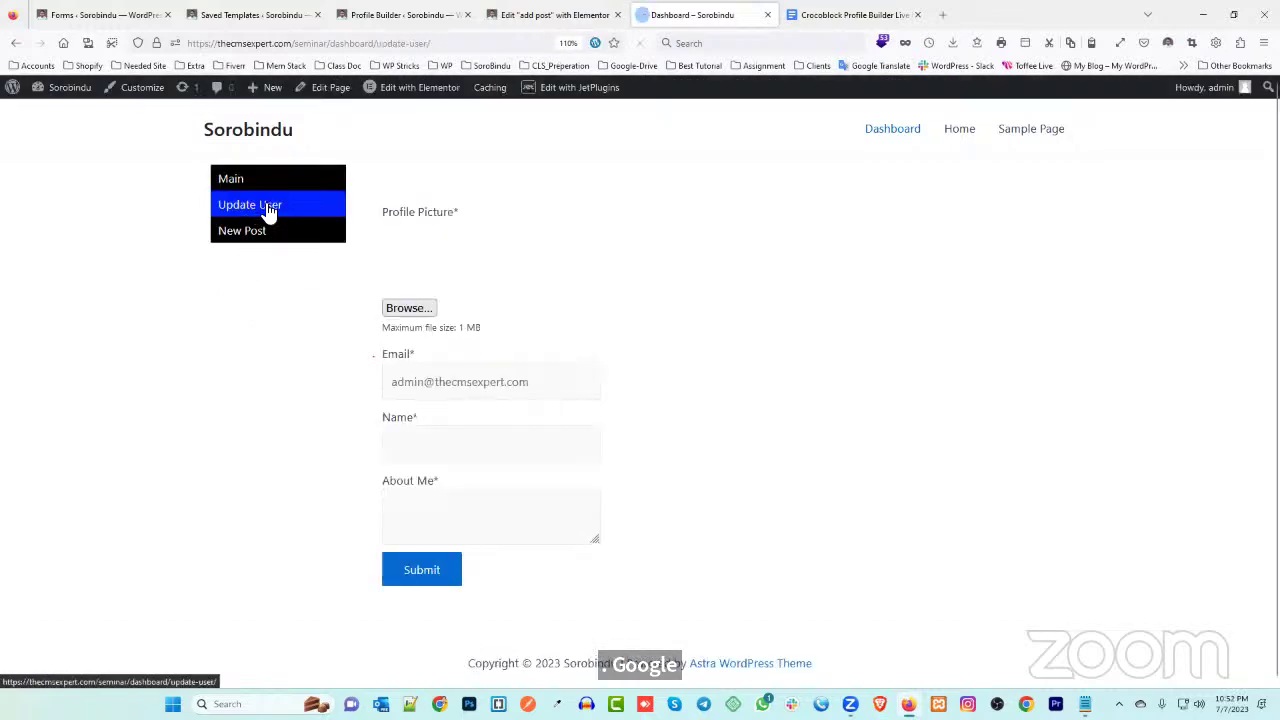
click(246, 238)
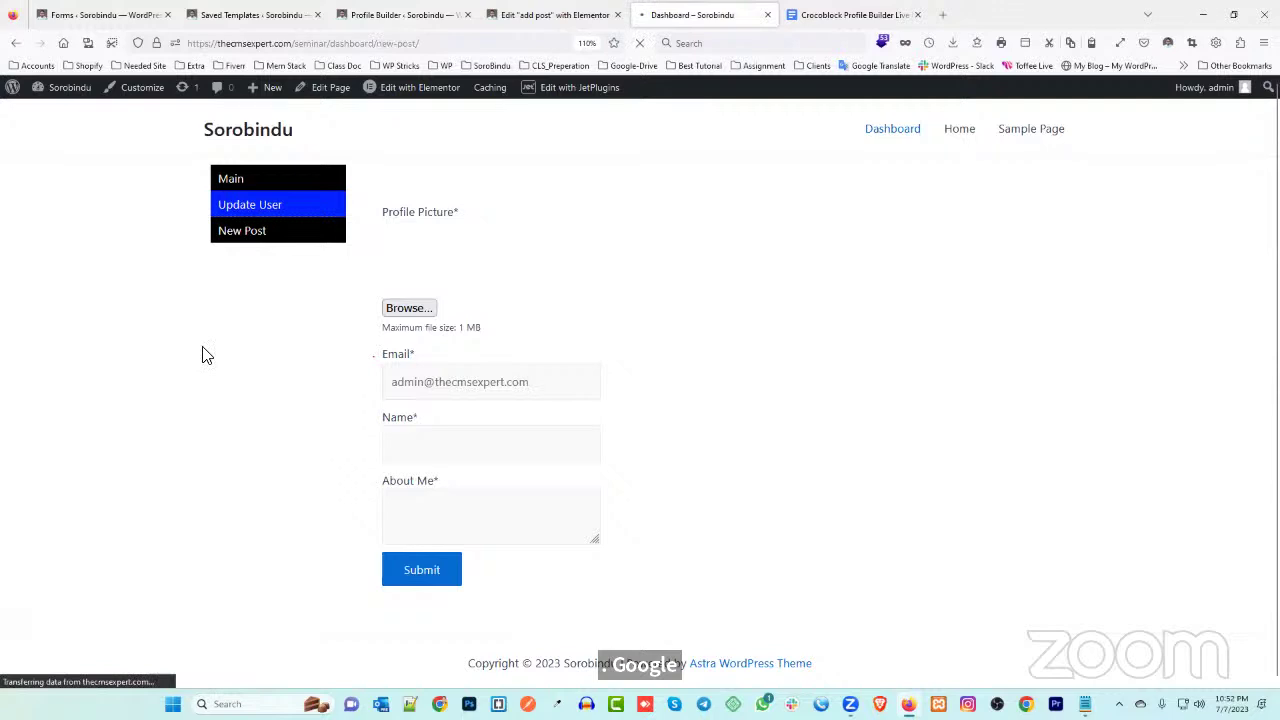